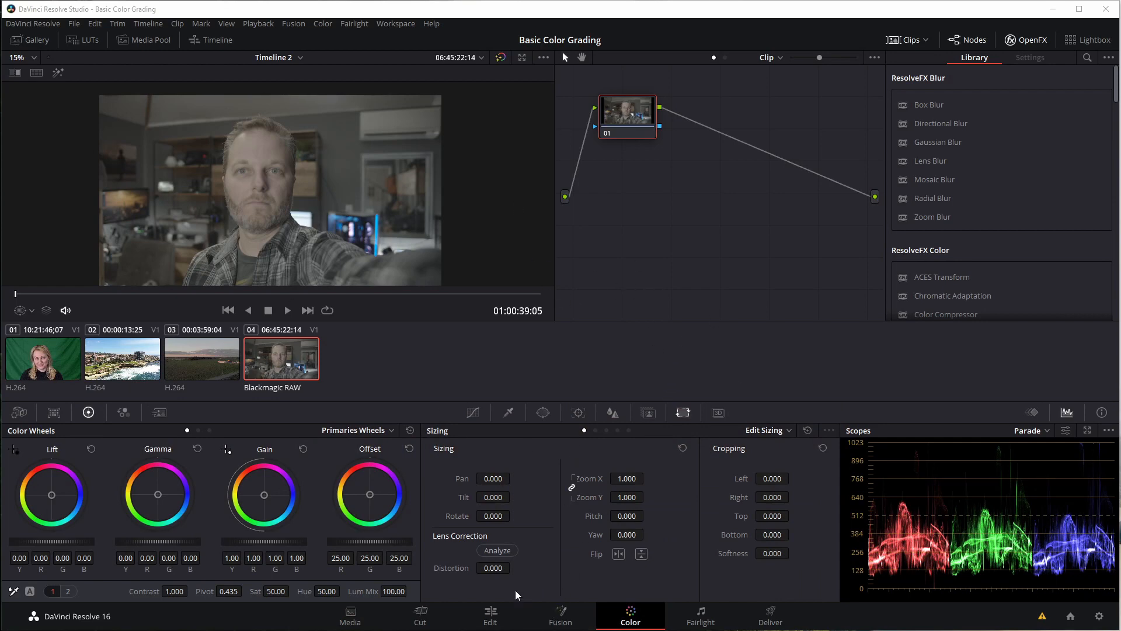
Scrub through the timeline clips on the Edit page, park the playhead on the green-screen clip, and return to the Color page
left_click(490, 615)
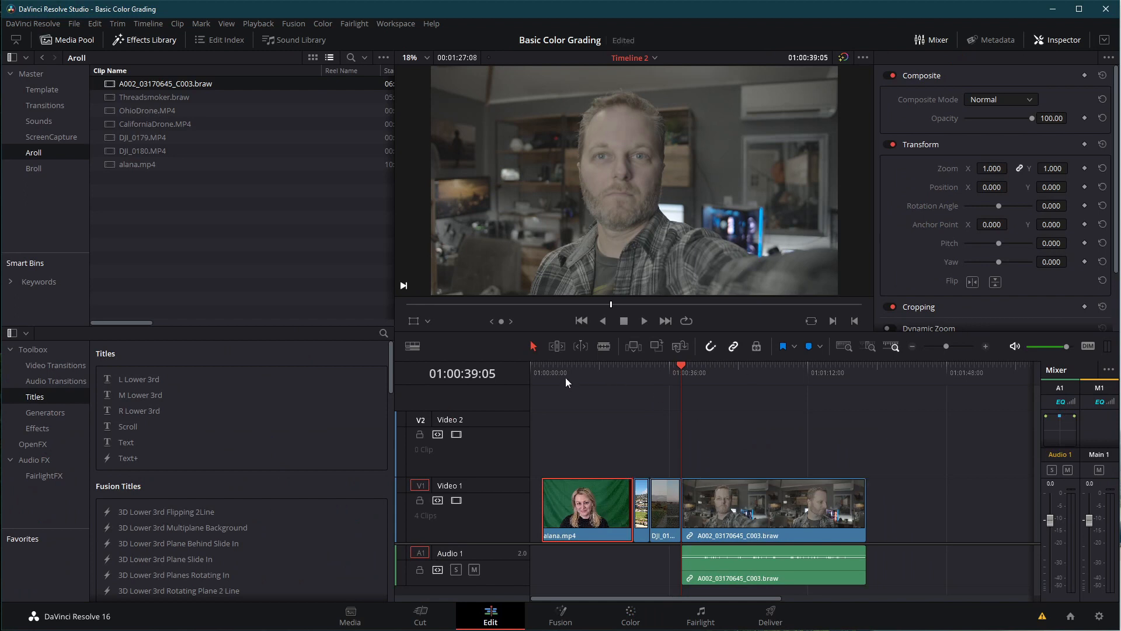
left_click_drag(566, 378, 635, 371)
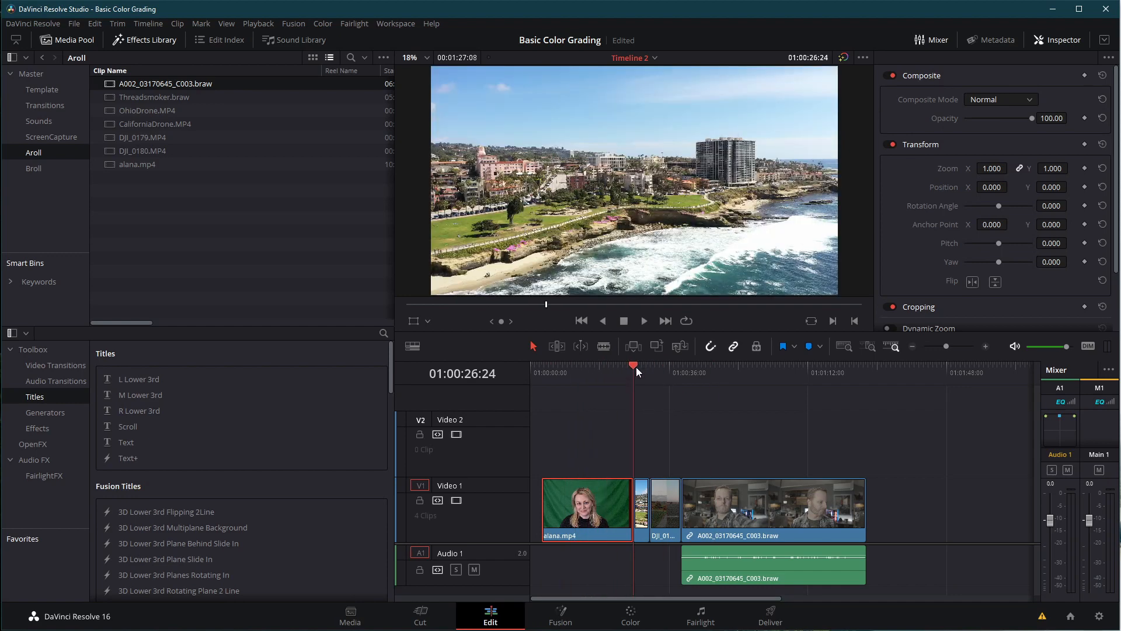
left_click_drag(636, 366, 758, 370)
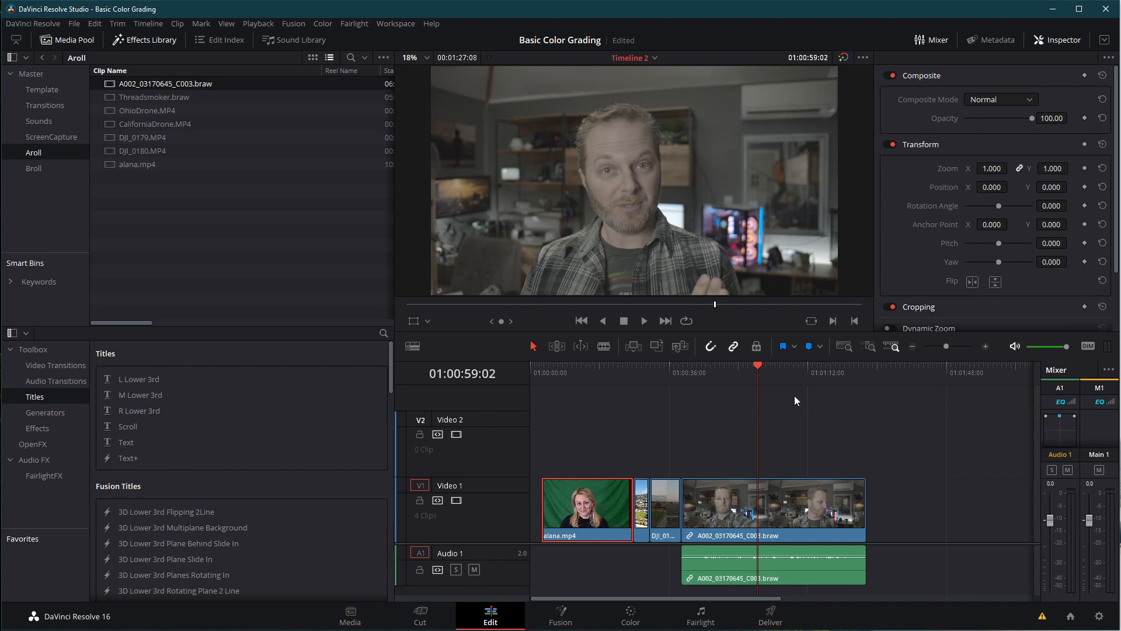
left_click_drag(757, 364, 573, 369)
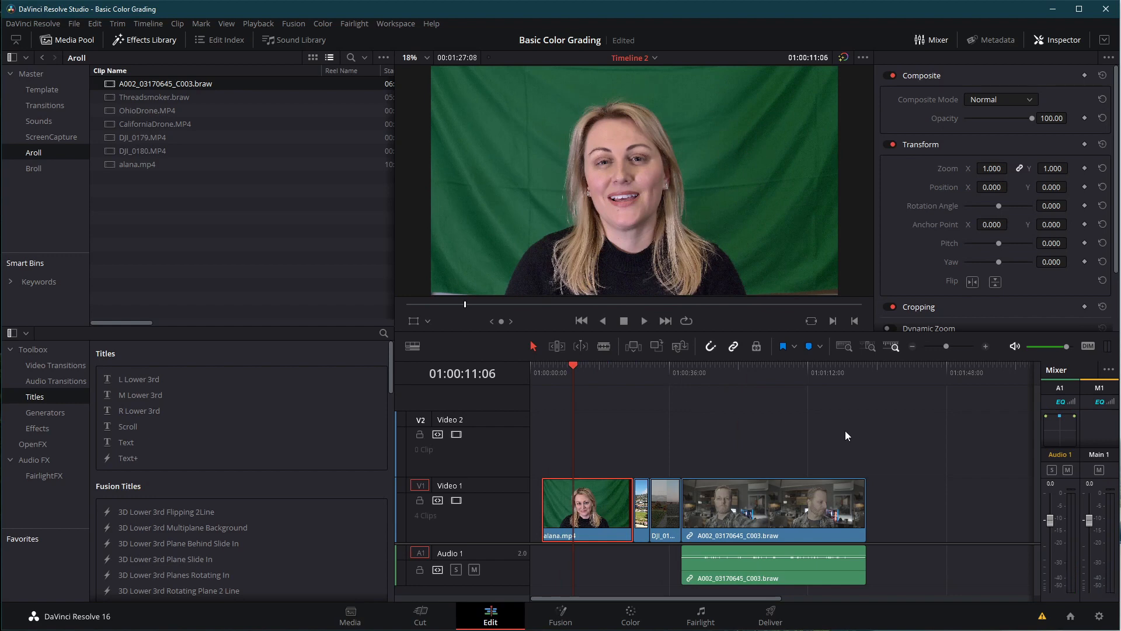
left_click(631, 615)
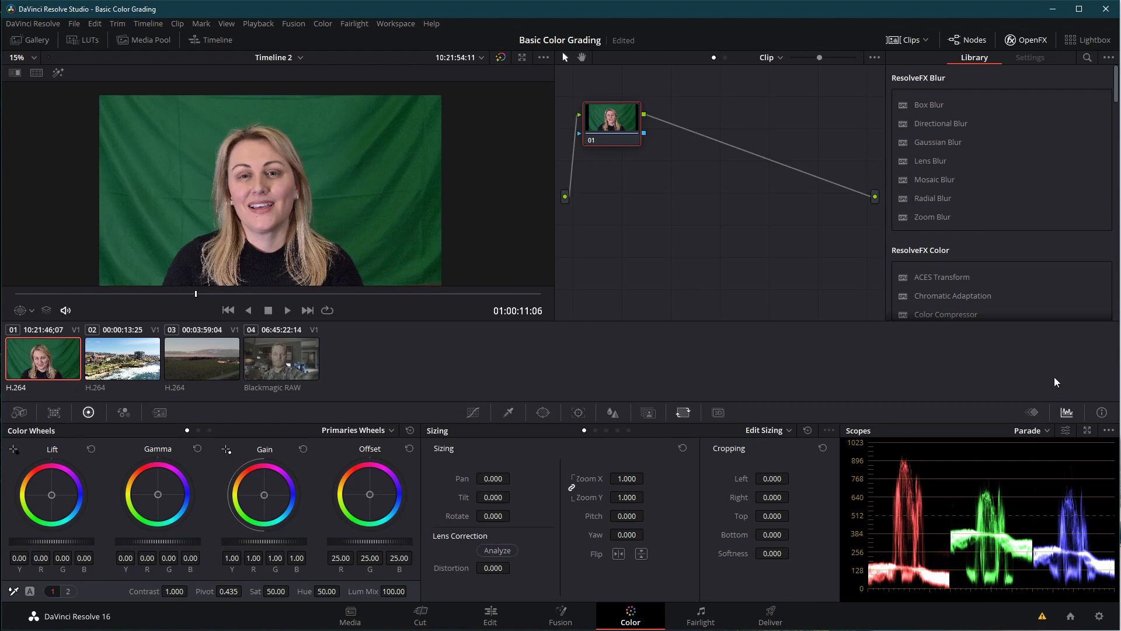
left_click(910, 42)
left_click(910, 42)
left_click(967, 42)
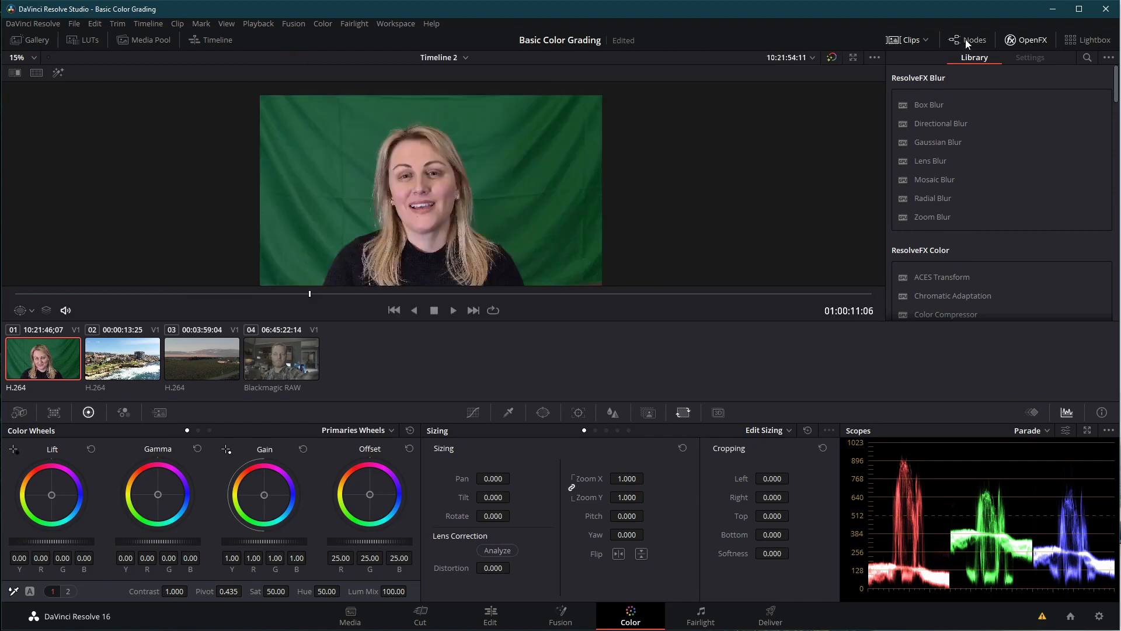
left_click(967, 41)
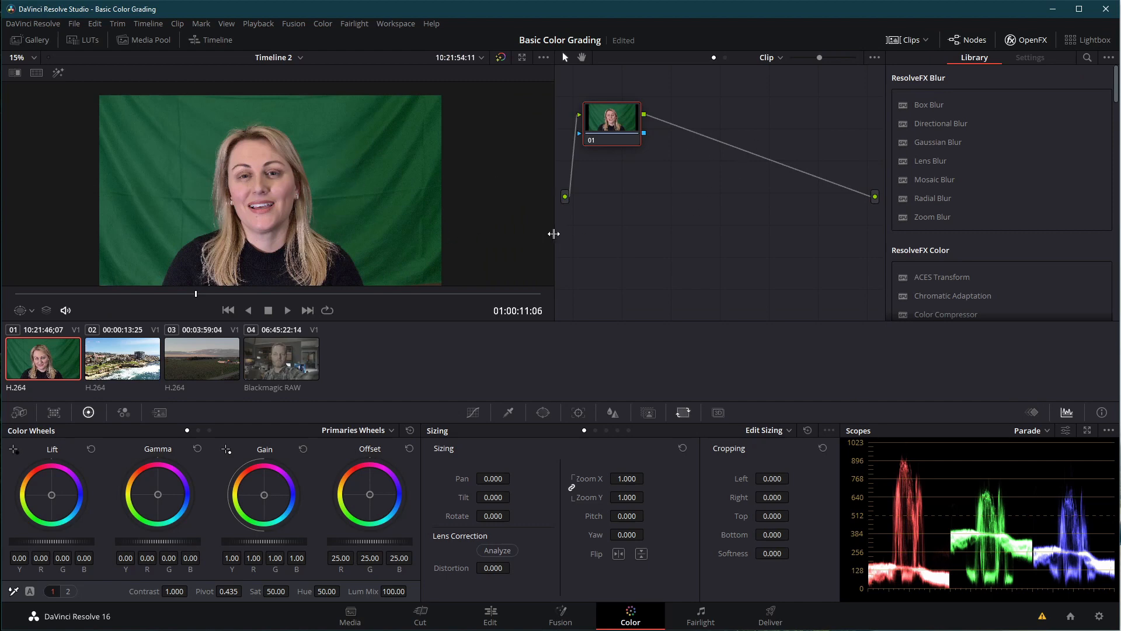
Widen the node graph area and add a serial node after node 01
left_click_drag(554, 233, 397, 235)
left_click_drag(449, 137, 479, 150)
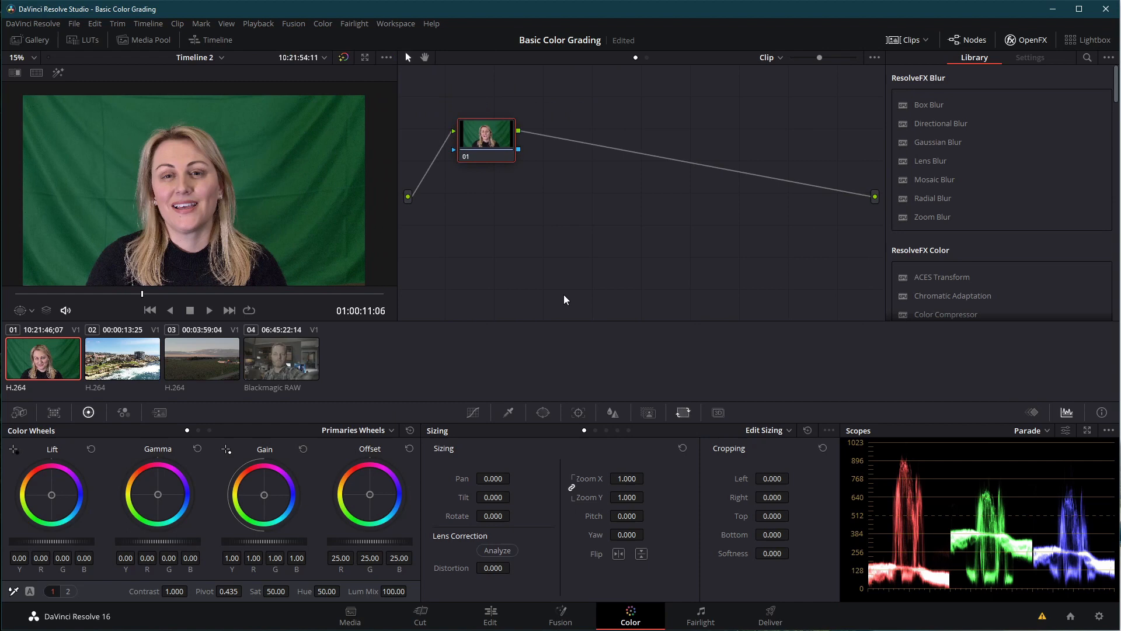
key("alt+s")
Add an unconnected Corrector node to the graph and place it below the link leading to the output
right_click(526, 197)
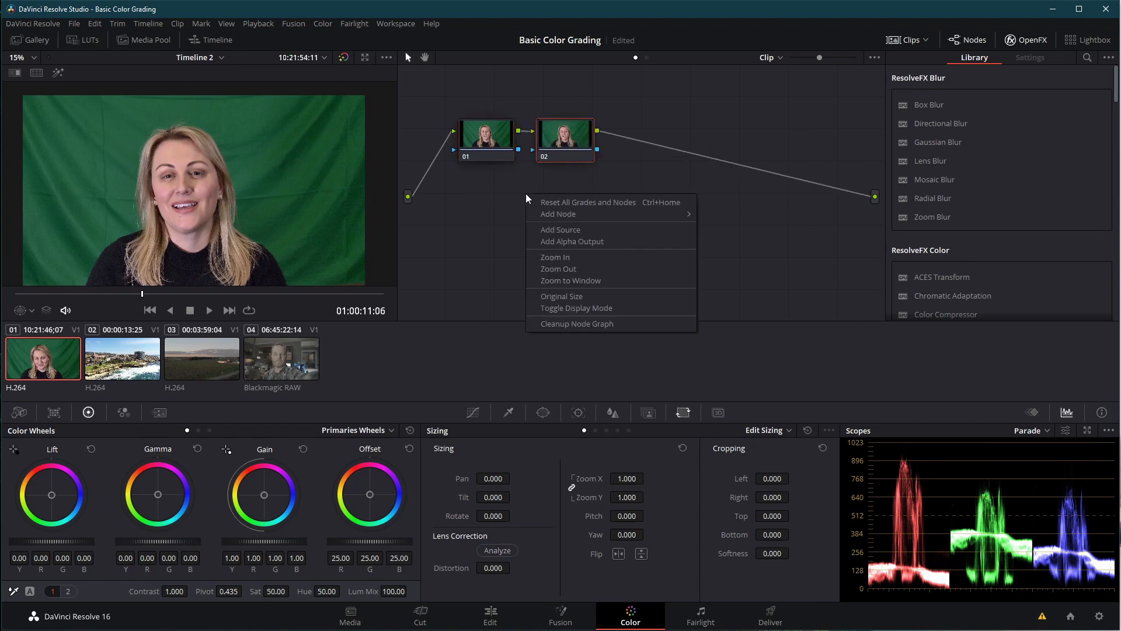
mouse_move(619, 215)
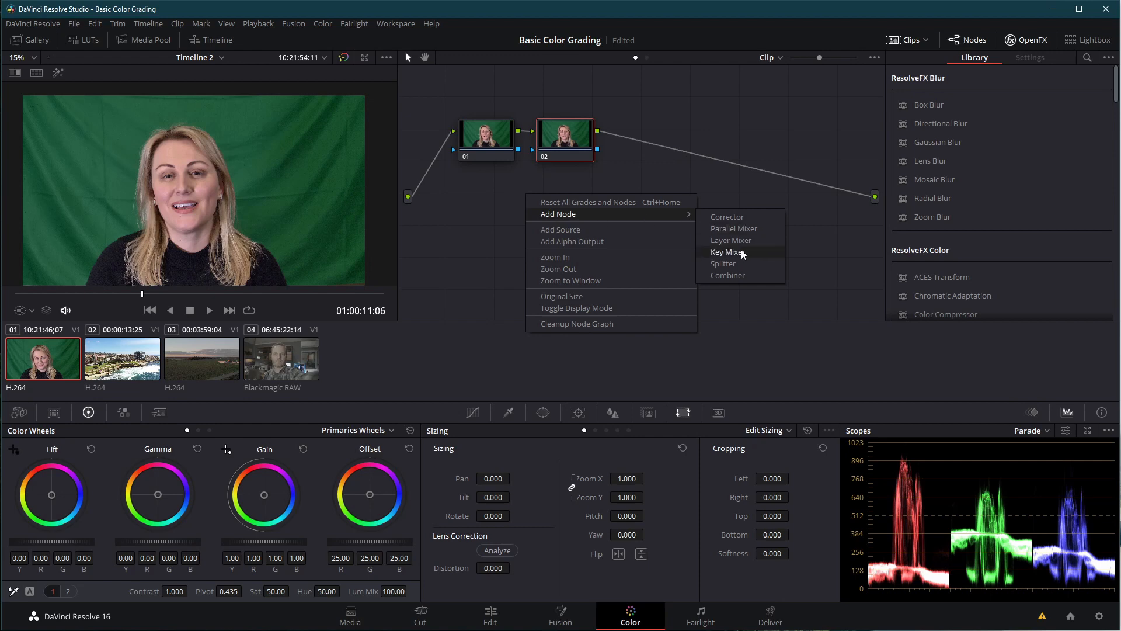
left_click(731, 217)
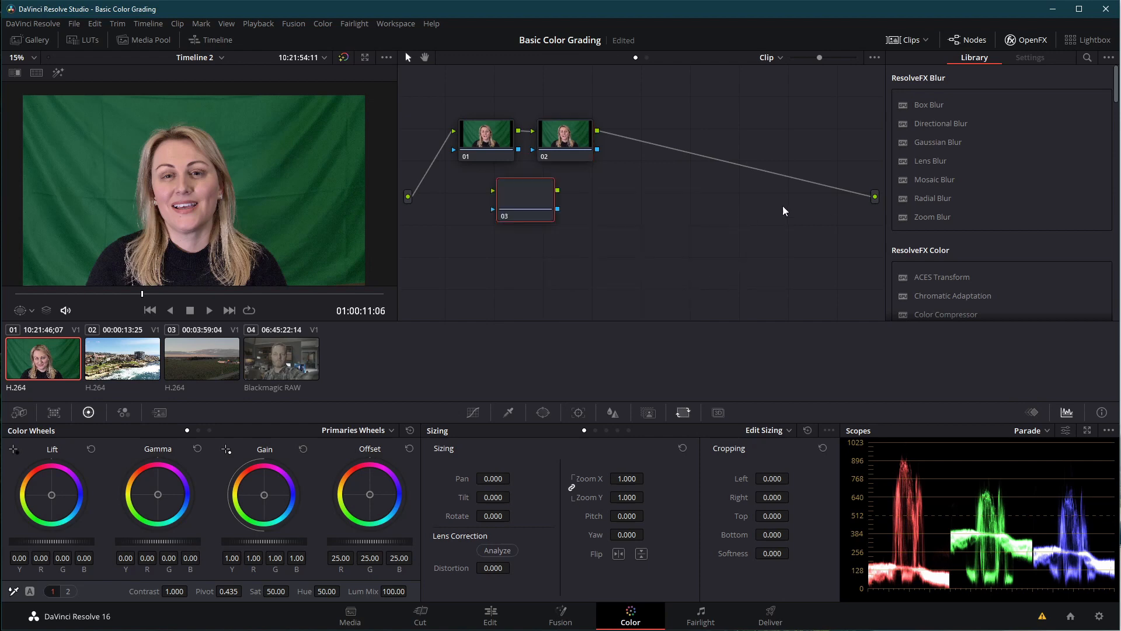
left_click_drag(527, 196, 720, 216)
Move nodes 01 and 02 higher in the graph and space them further apart
left_click(564, 138)
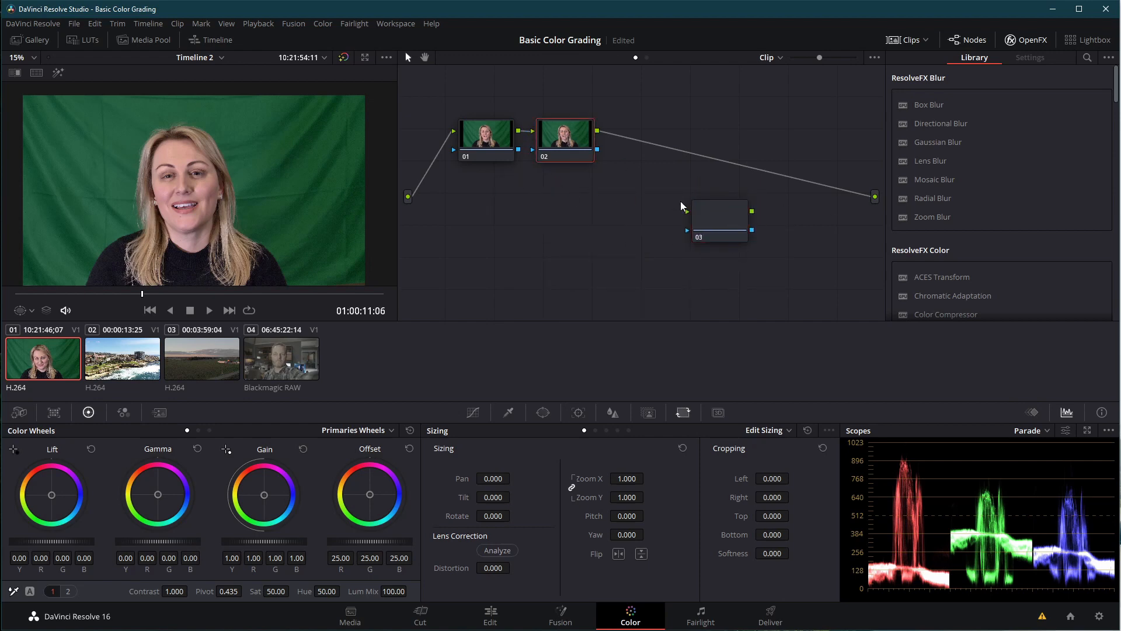
left_click_drag(497, 138, 435, 119)
left_click_drag(564, 136, 552, 116)
left_click_drag(463, 127, 470, 123)
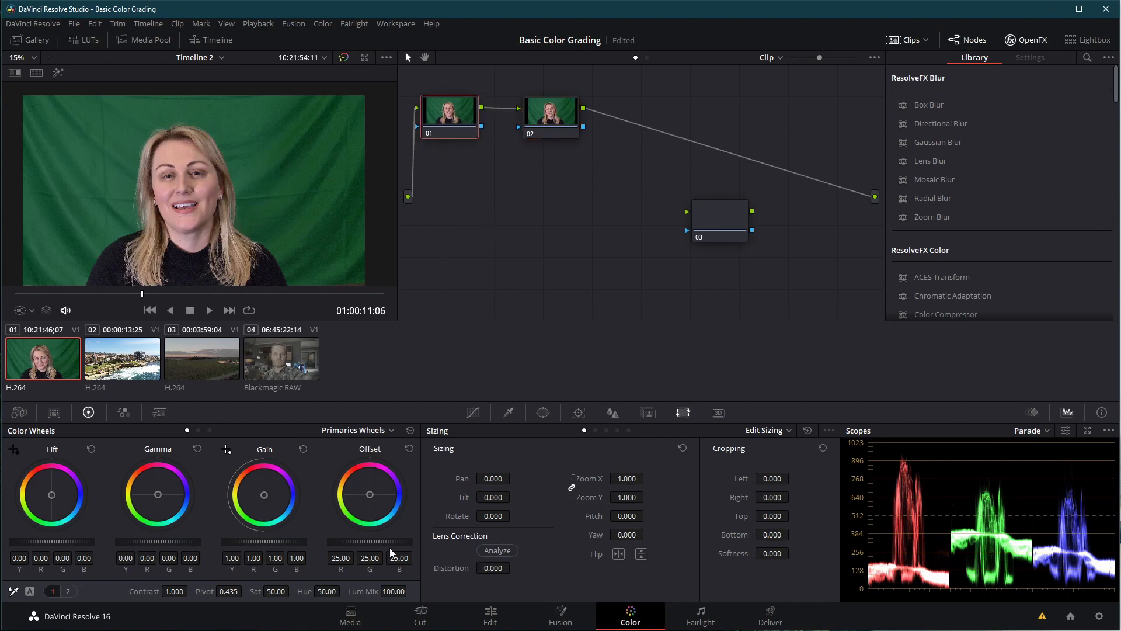
Lower node 01's Offset to -21.50, raise node 02's Offset to 65.00, and compare the two nodes
left_click_drag(370, 541, 316, 541)
left_click_drag(570, 111, 585, 177)
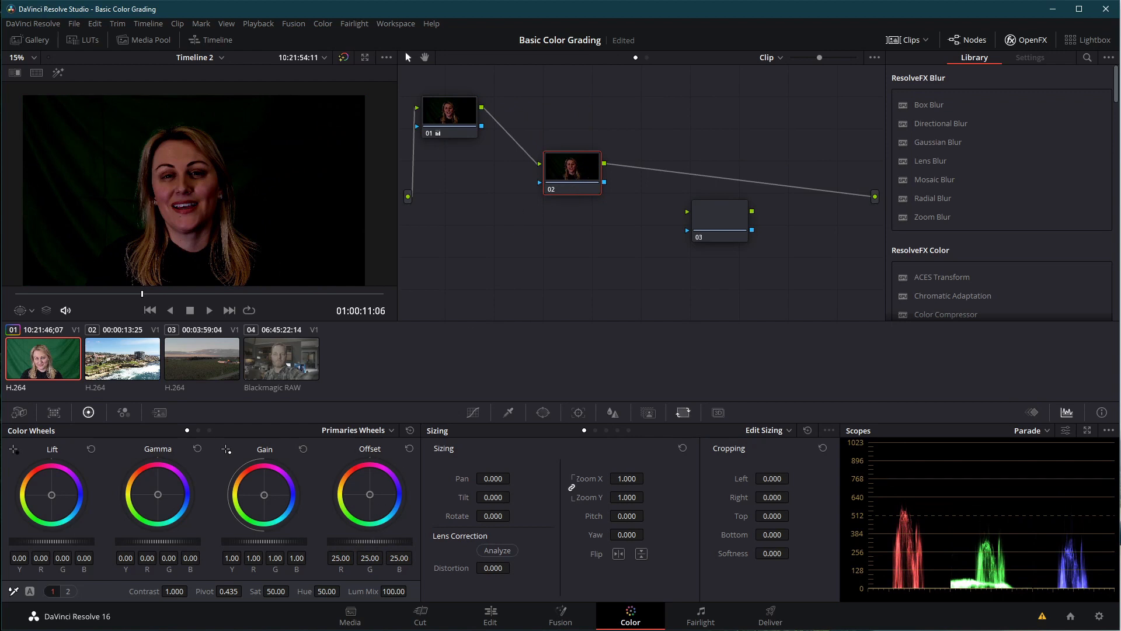
left_click_drag(370, 541, 440, 541)
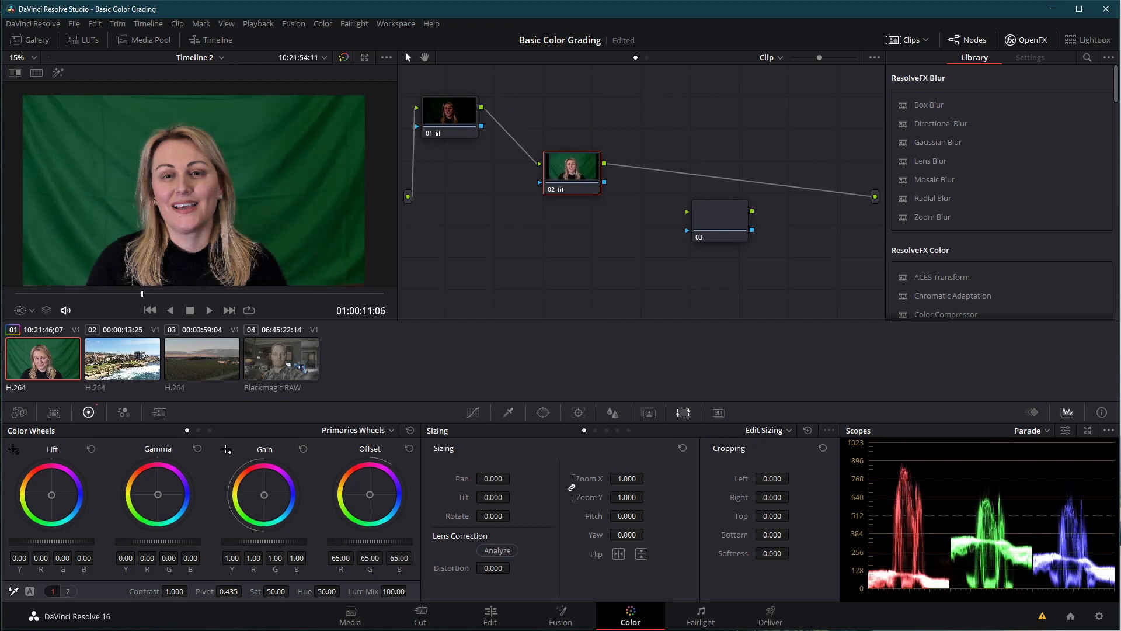
left_click_drag(436, 126, 439, 178)
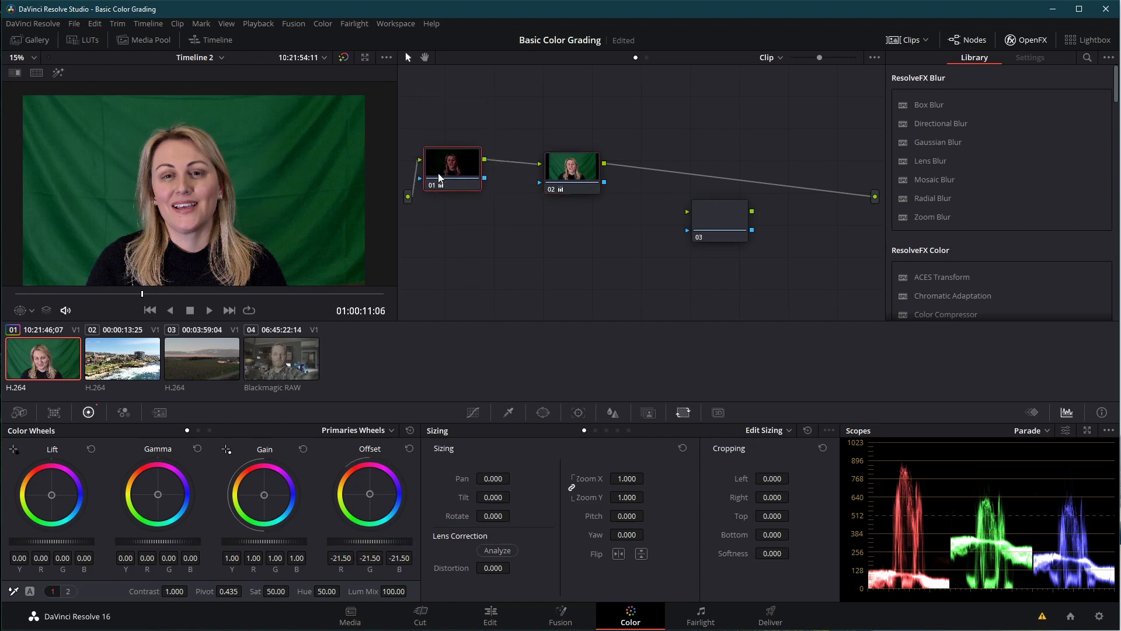
left_click(580, 170)
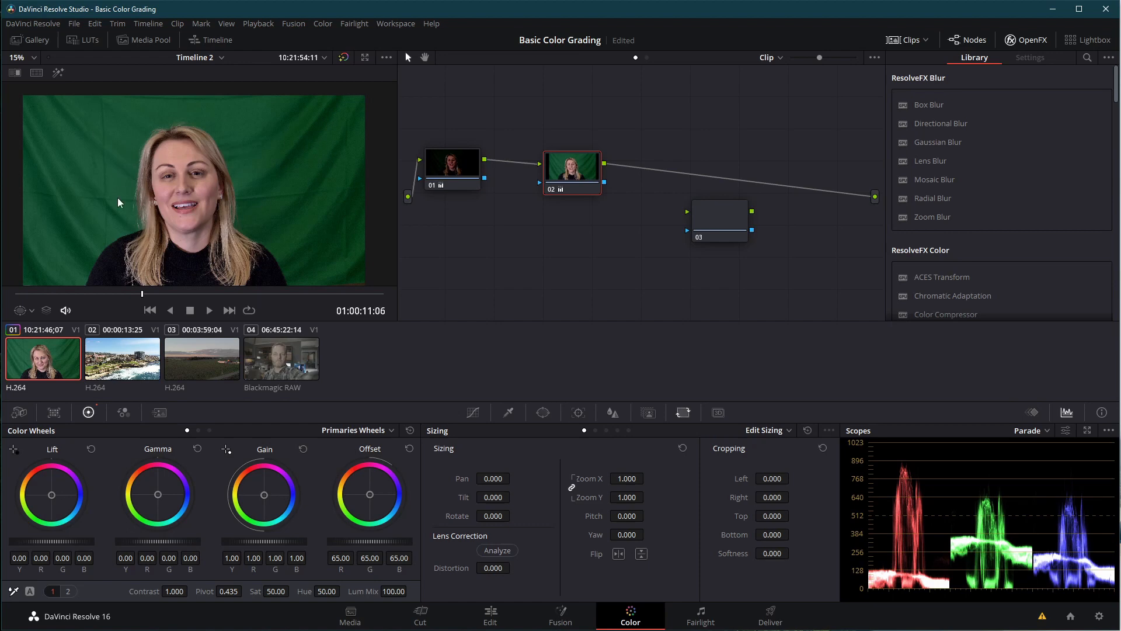
Disable node 01 to see node 02's correction alone, and reposition both nodes in the graph
left_click_drag(452, 181, 497, 146)
left_click_drag(577, 175, 592, 136)
left_click(497, 134)
key("ctrl+d")
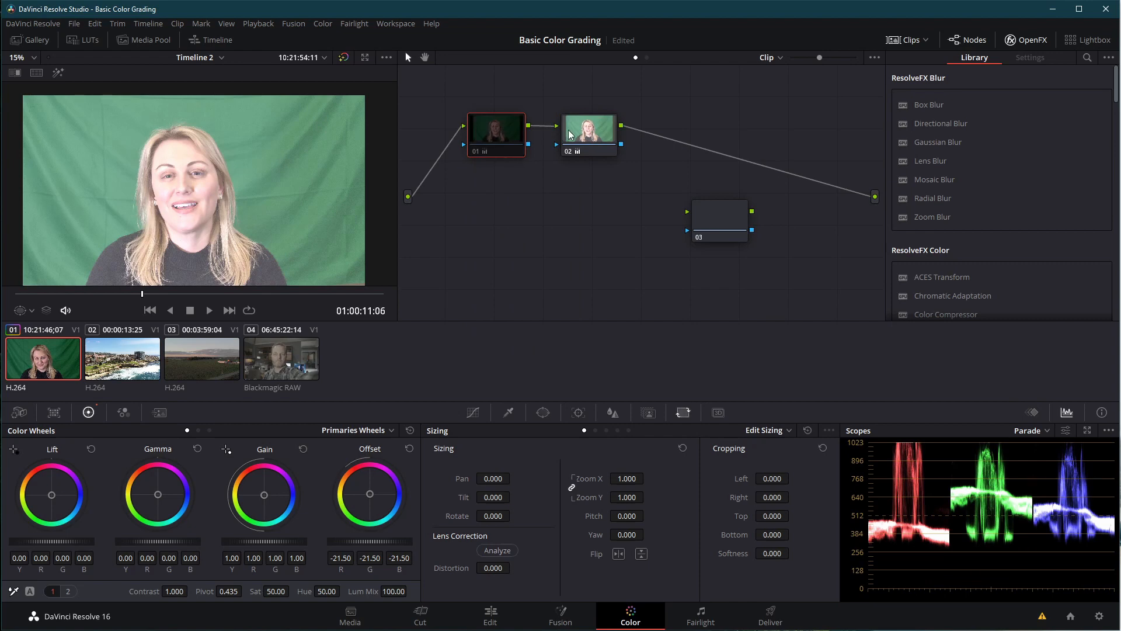
mouse_move(572, 136)
left_mouse_down()
mouse_move(579, 259)
mouse_move(593, 137)
left_mouse_up()
left_click_drag(508, 133, 503, 177)
left_click_drag(606, 133, 578, 167)
Reset the node grades of nodes 02 and 01
right_click(584, 178)
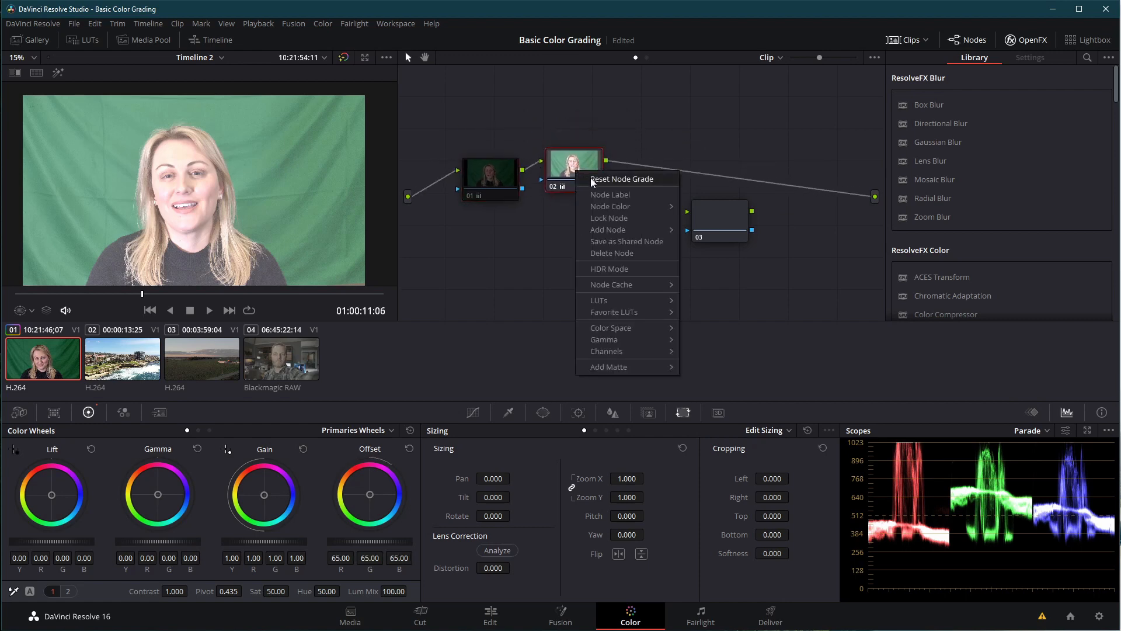
left_click(589, 179)
right_click(504, 175)
left_click(514, 179)
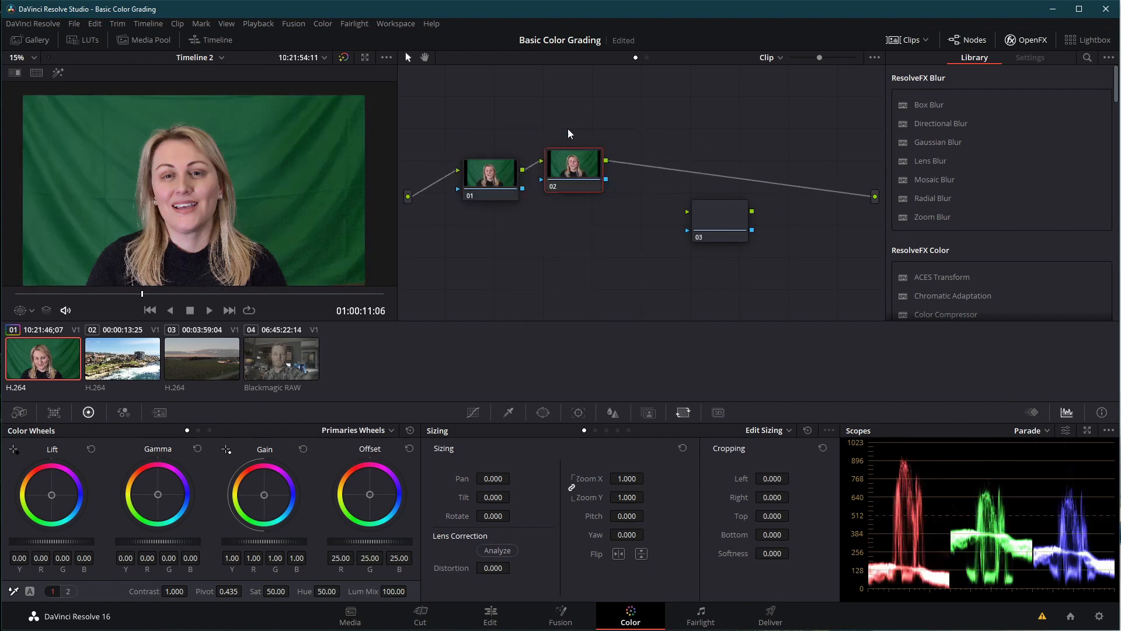
Connect node 03 between node 02 and the output, and line up the three nodes in an evenly spaced row
left_click_drag(571, 172, 581, 172)
left_click_drag(504, 178, 479, 147)
left_click(585, 186)
left_click_drag(583, 185, 565, 164)
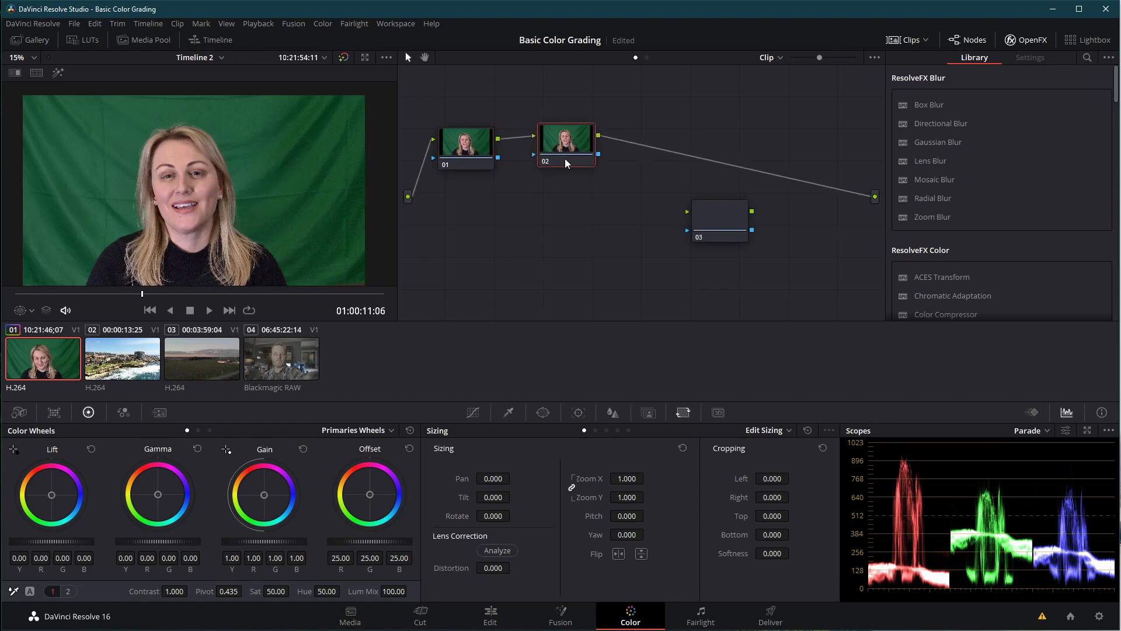
mouse_move(716, 231)
left_mouse_down()
mouse_move(643, 232)
mouse_move(715, 233)
left_mouse_up()
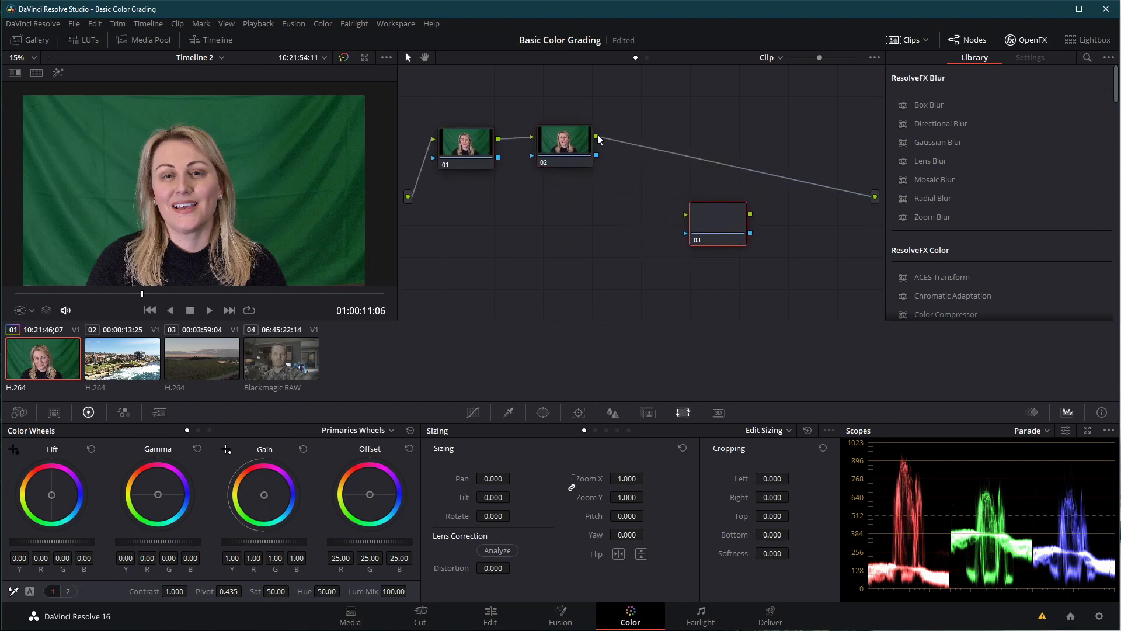
left_click_drag(598, 137, 875, 198)
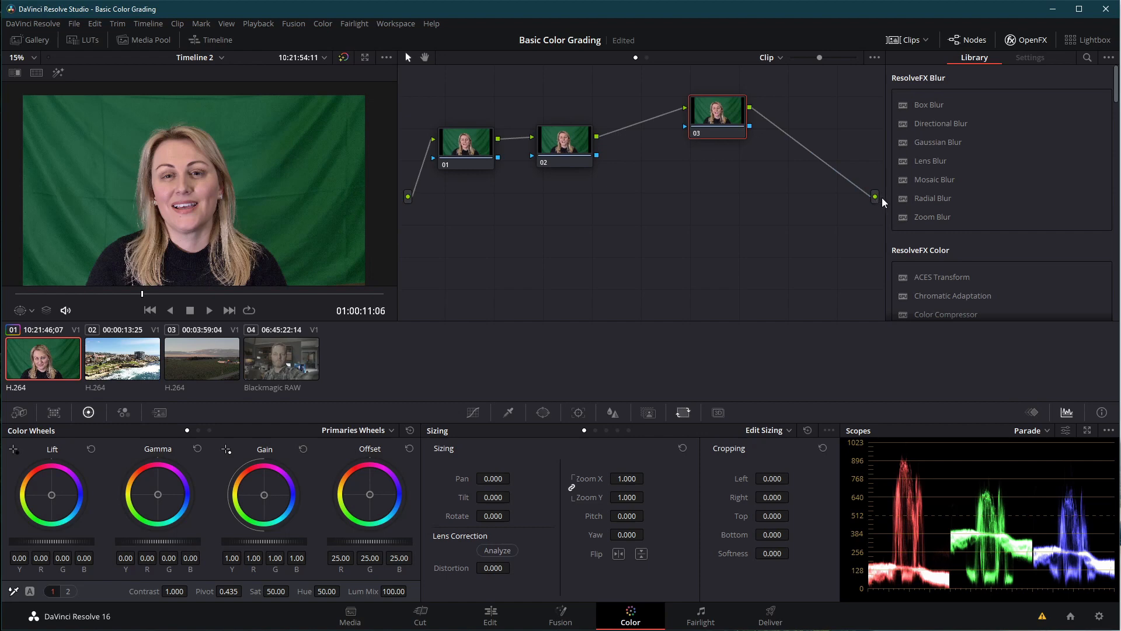
left_click_drag(718, 114, 737, 163)
left_click_drag(552, 140, 590, 166)
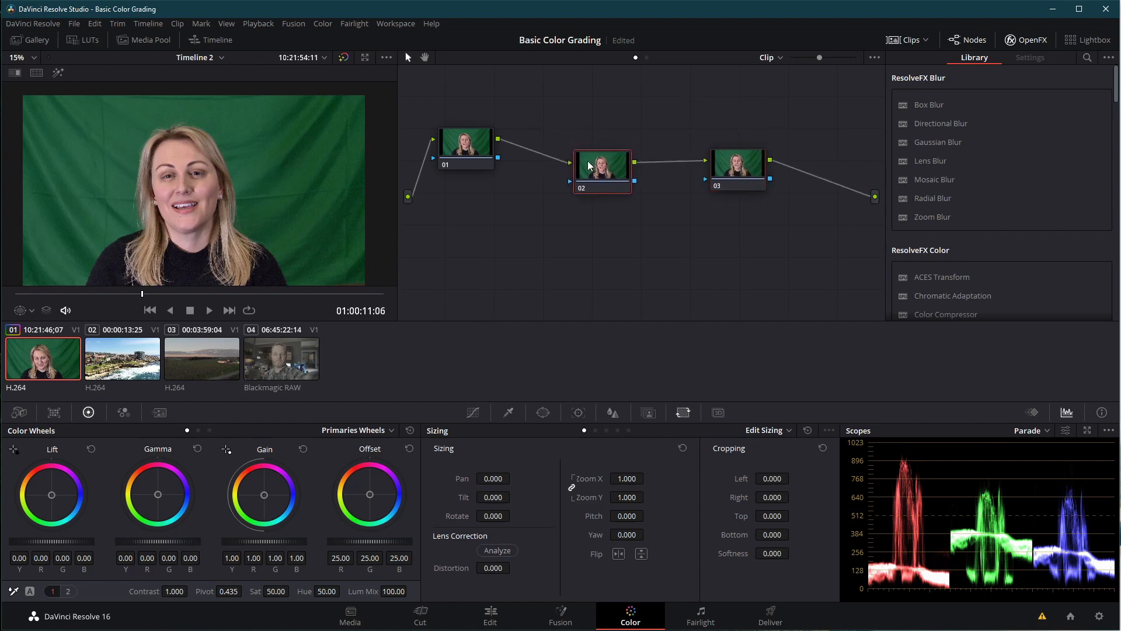
left_click_drag(453, 145, 463, 167)
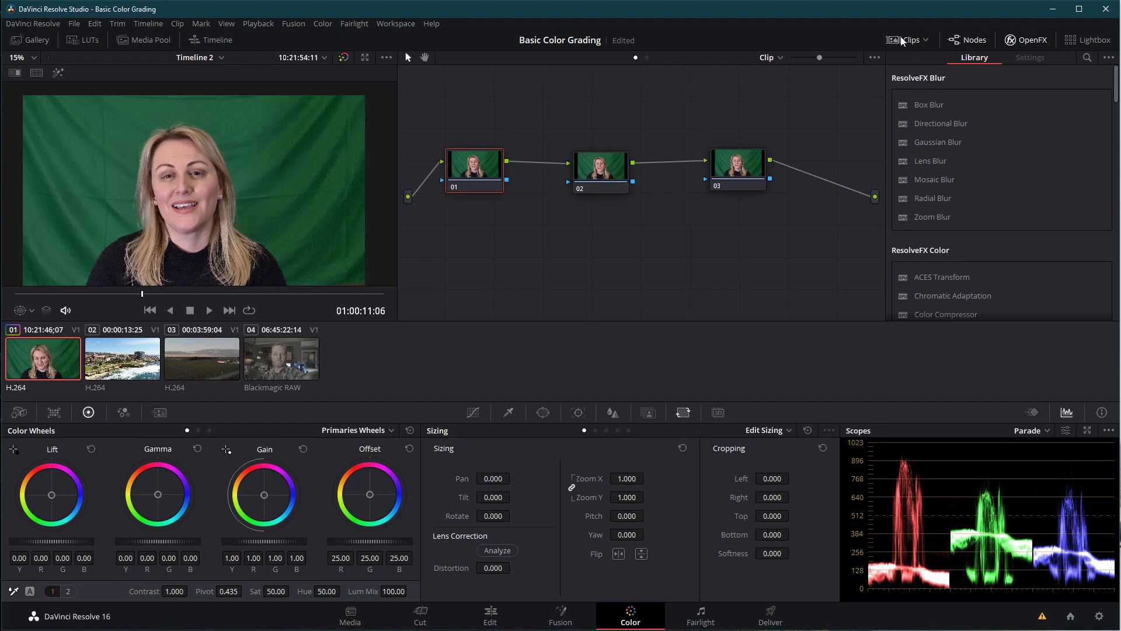
Browse the effects in the OpenFX library and hide the library to give the node graph more room
scroll(991, 222, "down", 3)
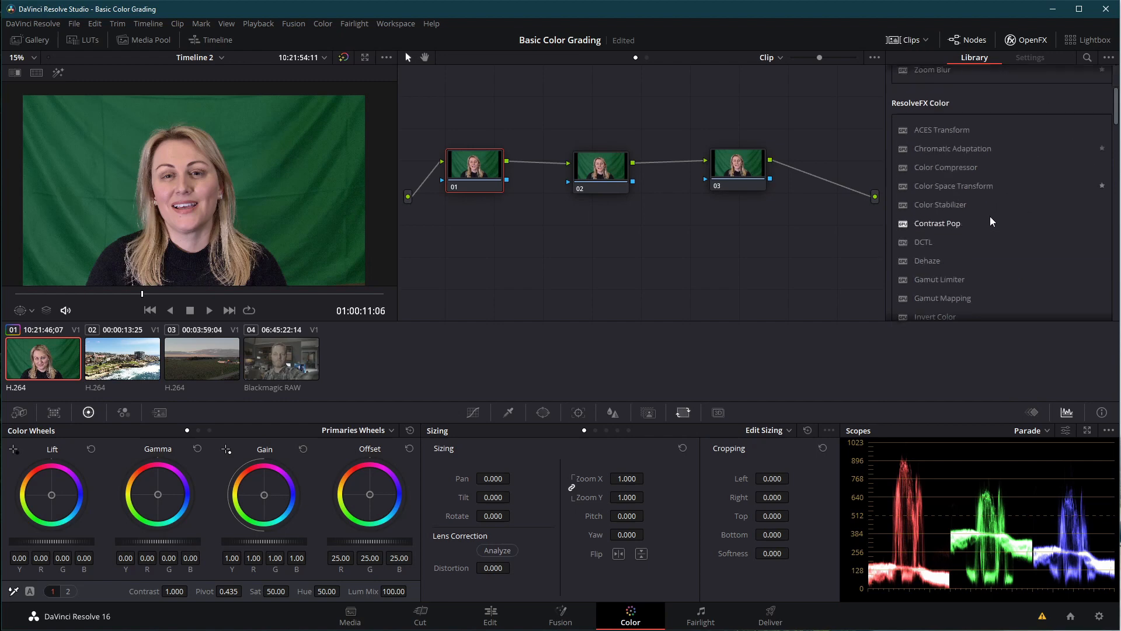
left_click(1026, 40)
left_click(1026, 39)
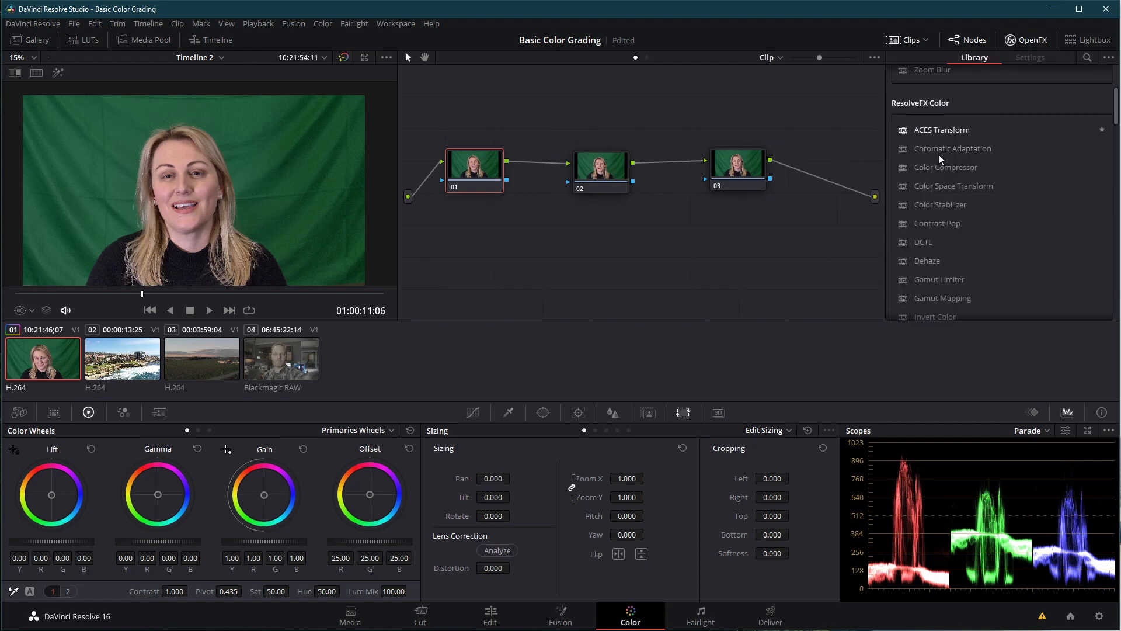
scroll(923, 204, "down", 8)
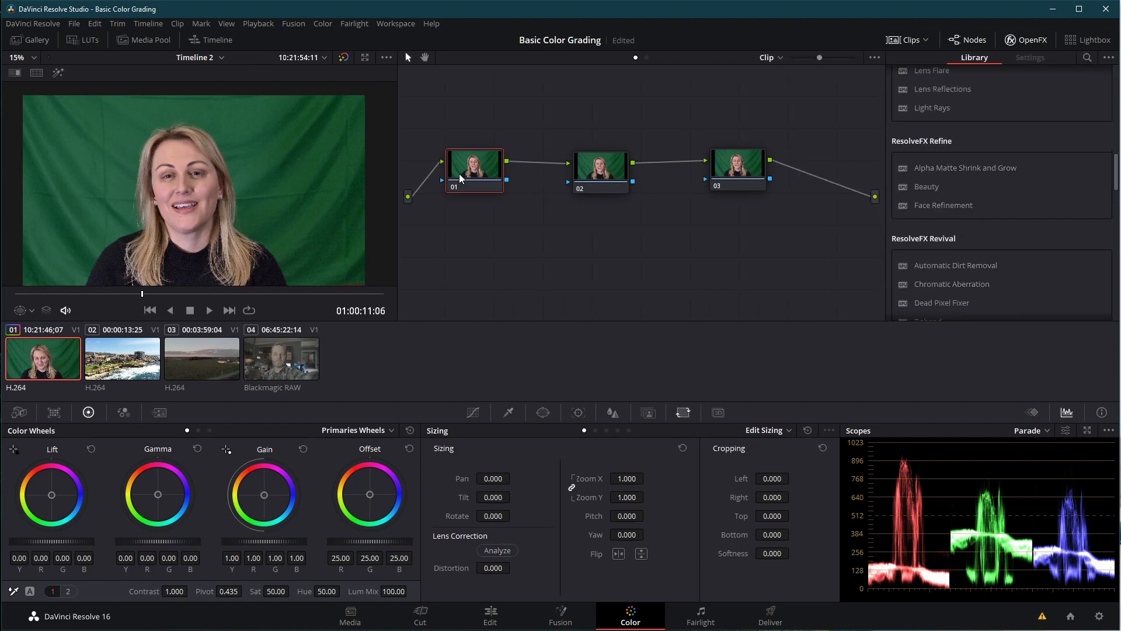
scroll(1034, 177, "up", 10)
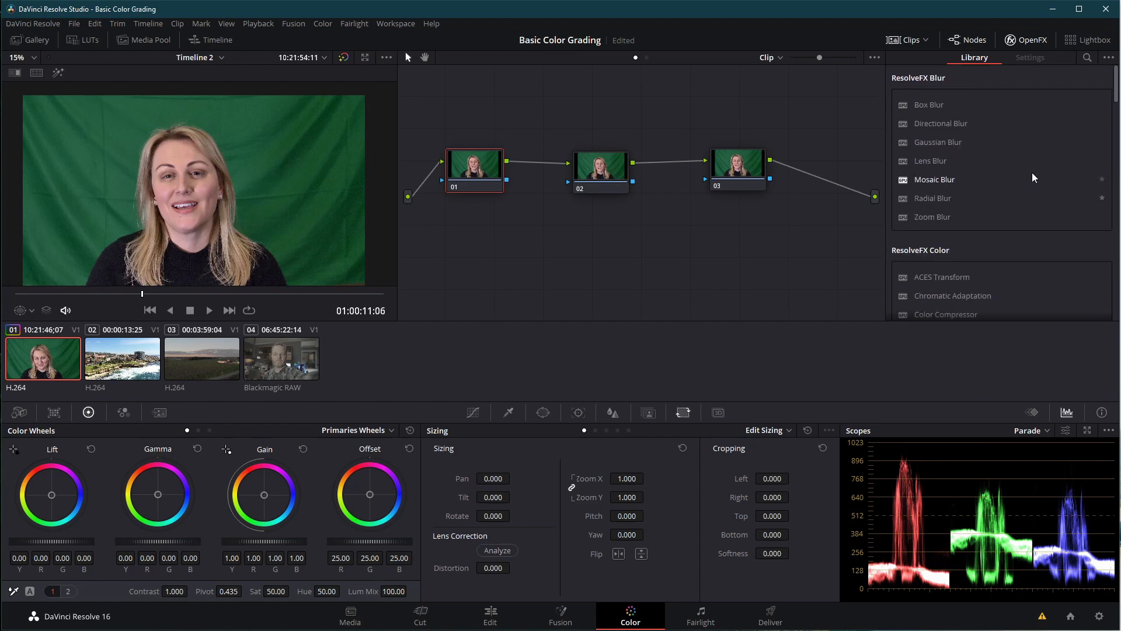
left_click(1026, 40)
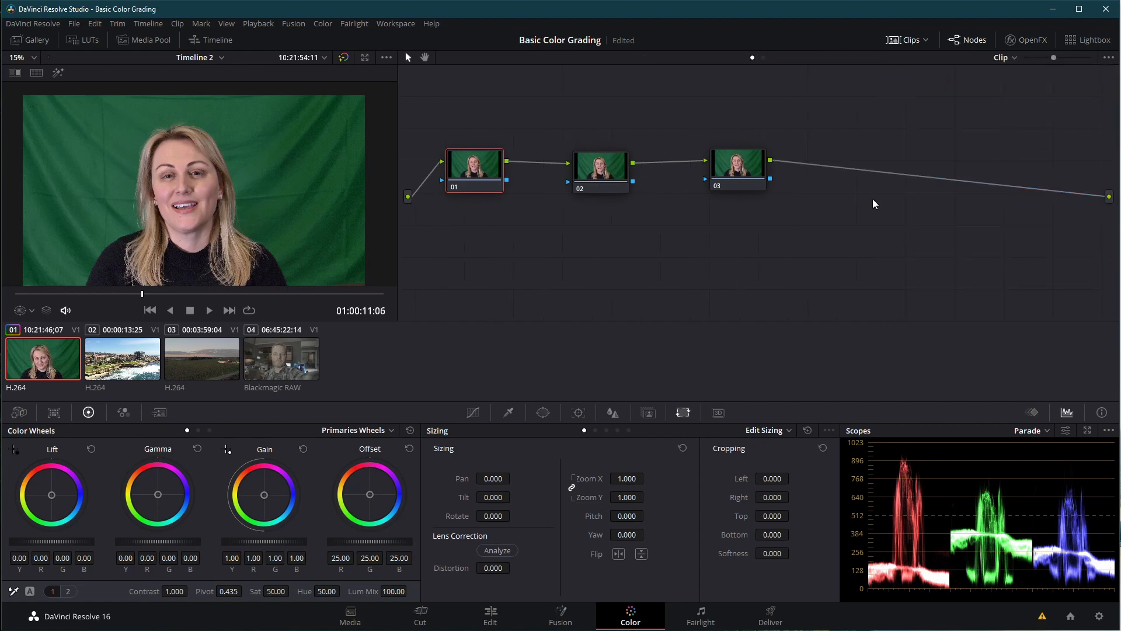
scroll(933, 183, "down", 1)
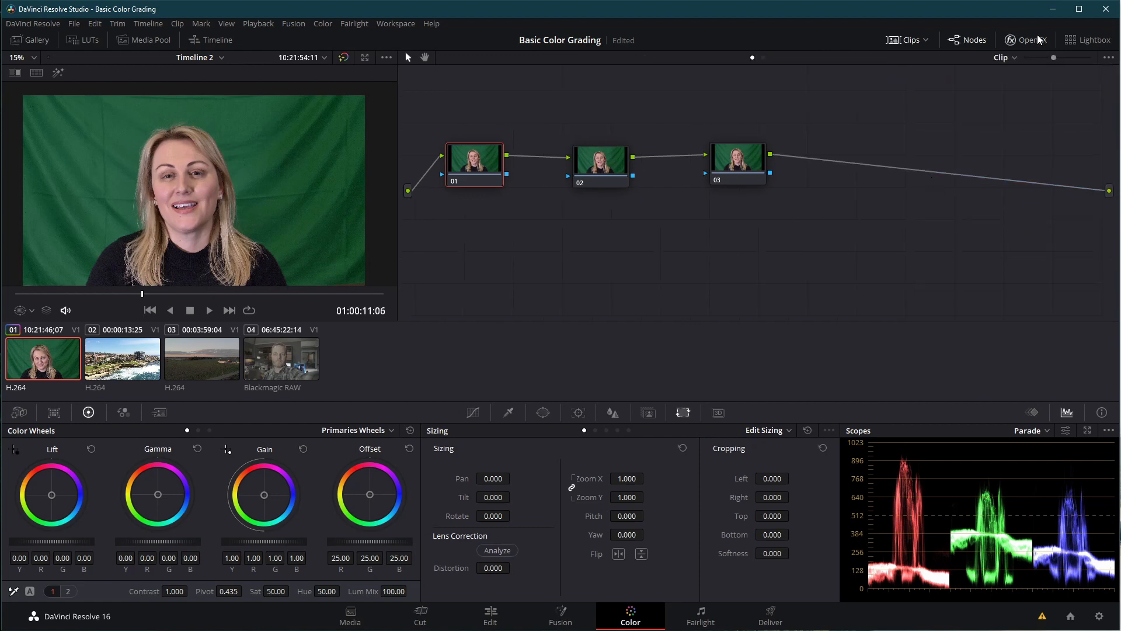
mouse_move(818, 220)
left_mouse_down()
mouse_move(906, 238)
mouse_move(792, 212)
mouse_move(818, 218)
left_mouse_up()
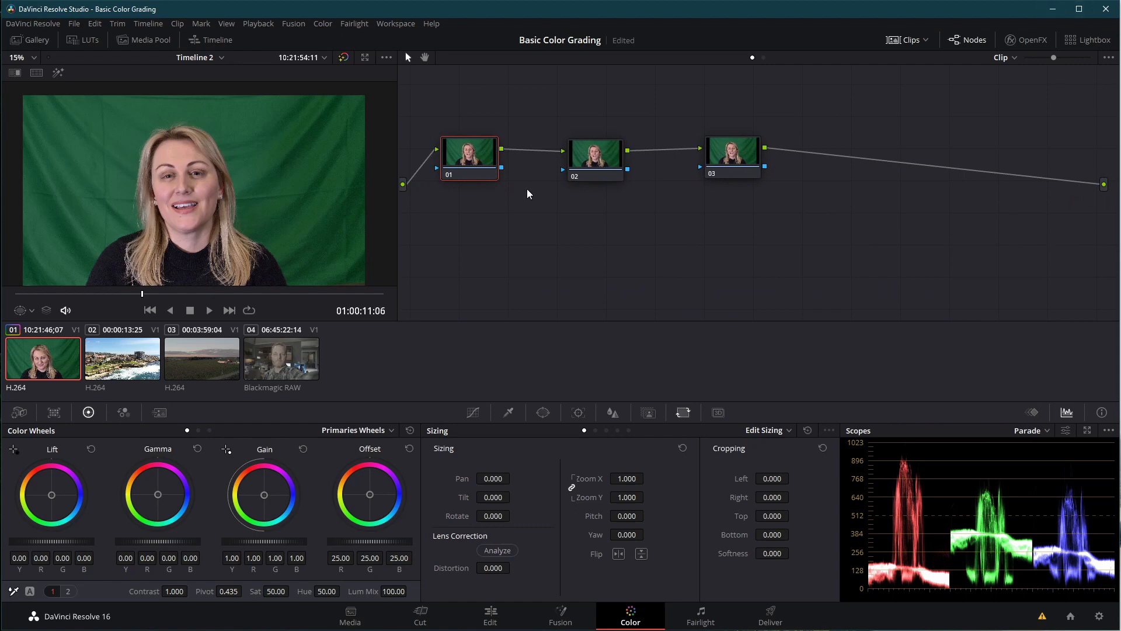
Hide the clip thumbnails, widen the viewer, and zoom the viewer image to 20%
left_click(909, 37)
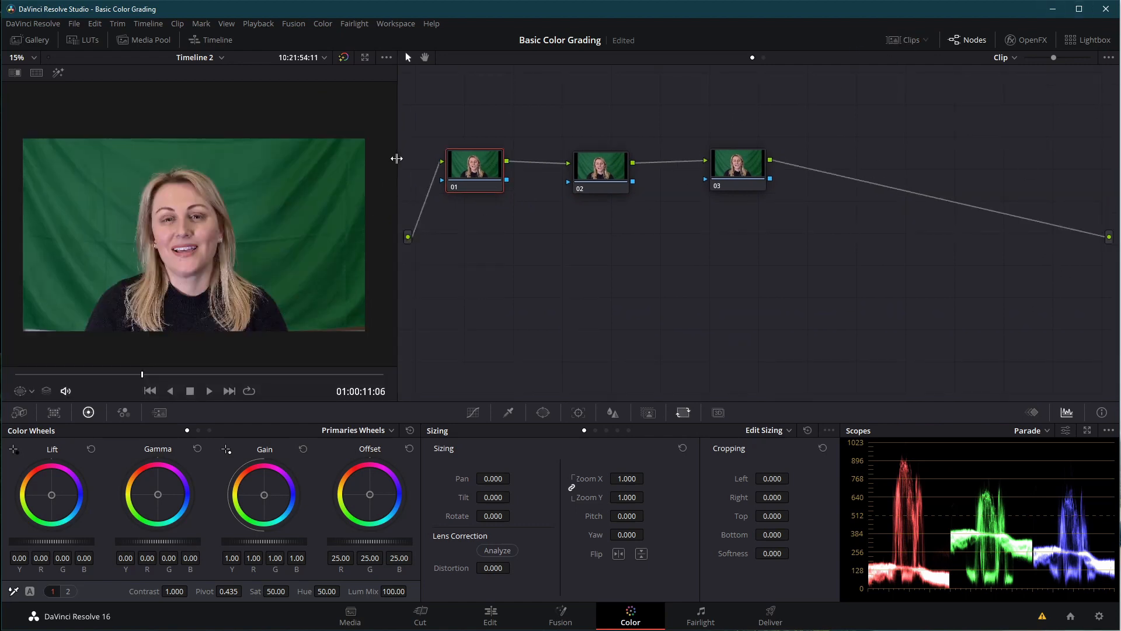
left_click_drag(396, 157, 500, 158)
scroll(248, 295, "up", 4)
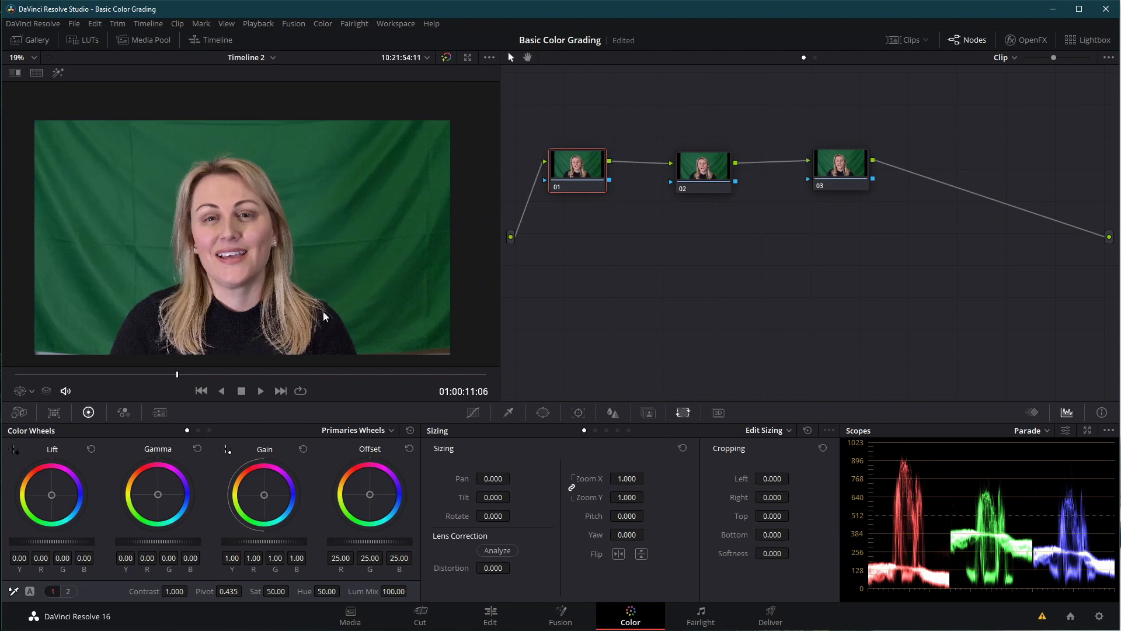
scroll(236, 325, "up", 2)
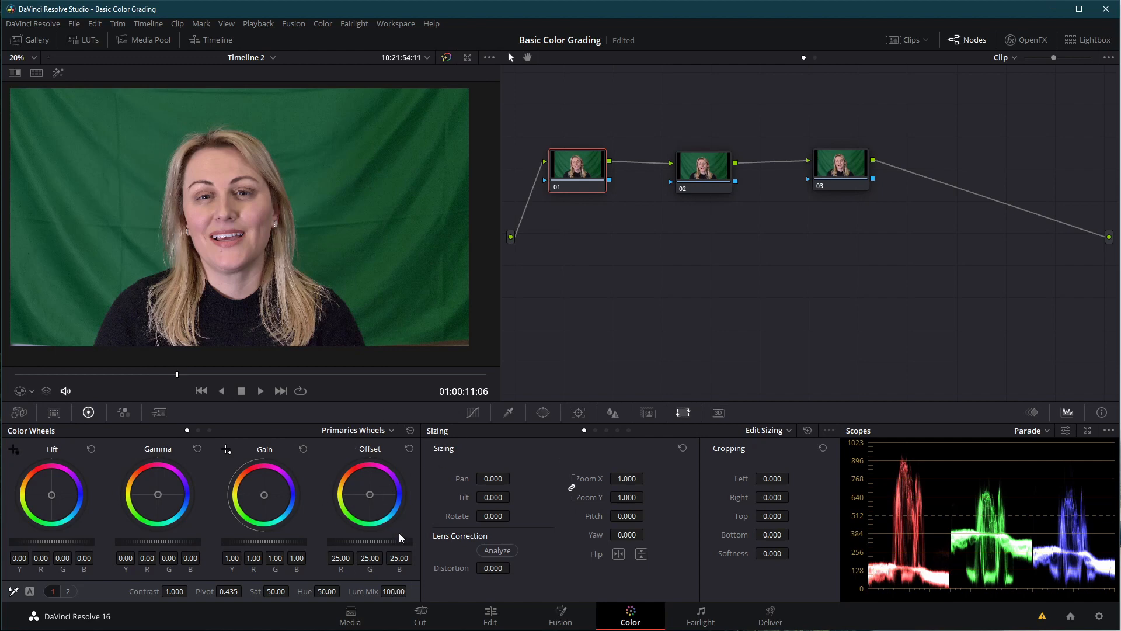
Try an Offset of 23.40 with a shifted color balance on node 01, and reset the Offset wheel
mouse_move(387, 541)
left_mouse_down()
mouse_move(350, 542)
mouse_move(394, 541)
mouse_move(366, 542)
left_mouse_up()
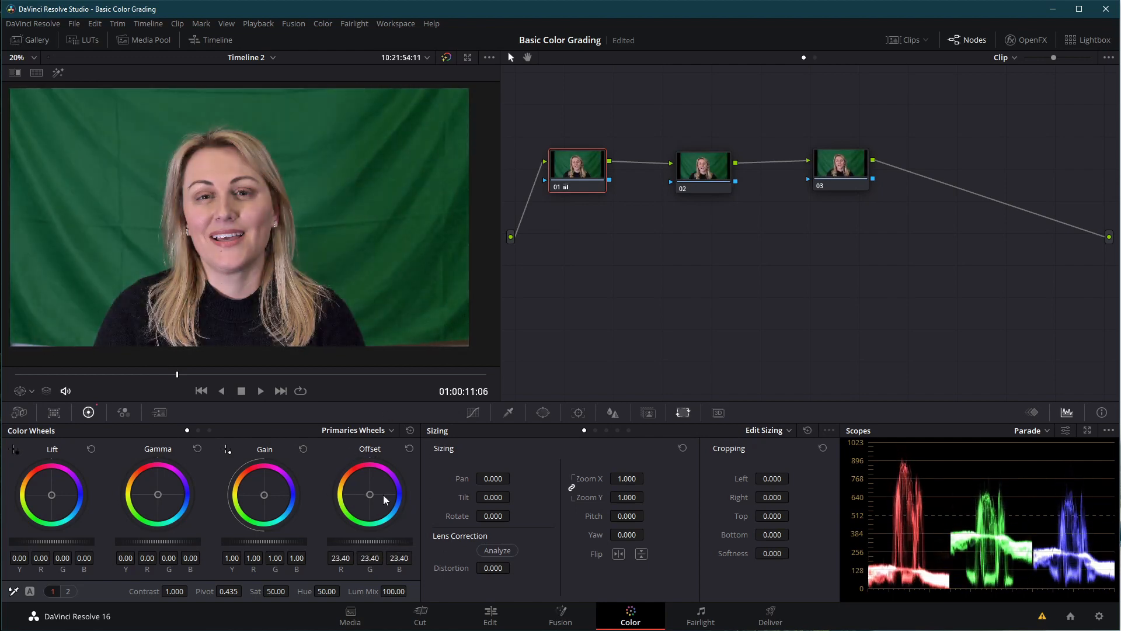
left_click_drag(369, 493, 402, 464)
left_click(410, 448)
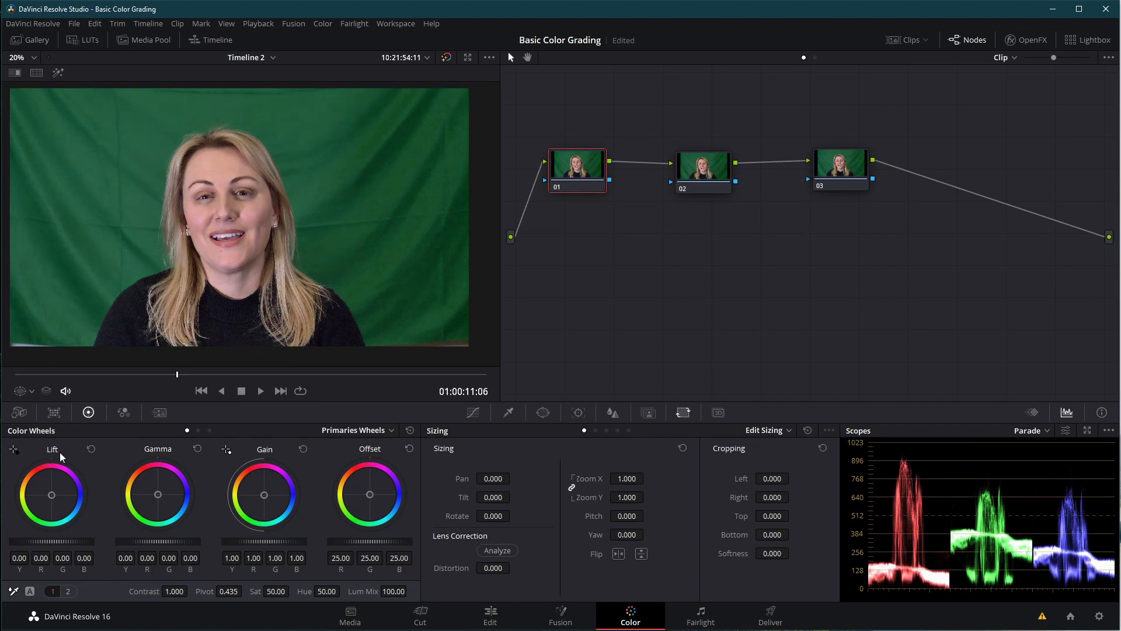
Try several blue and magenta tints with node 01's Lift color balance, ending at red -0.01 and blue 0.02
left_click_drag(52, 495, 57, 496)
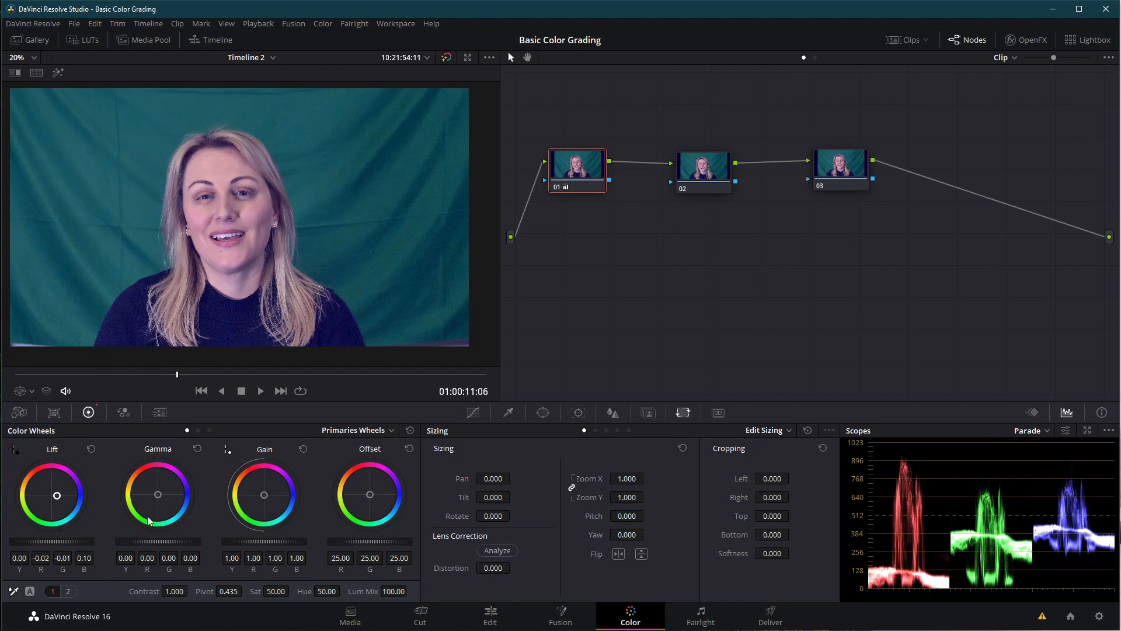
left_click_drag(56, 495, 54, 496)
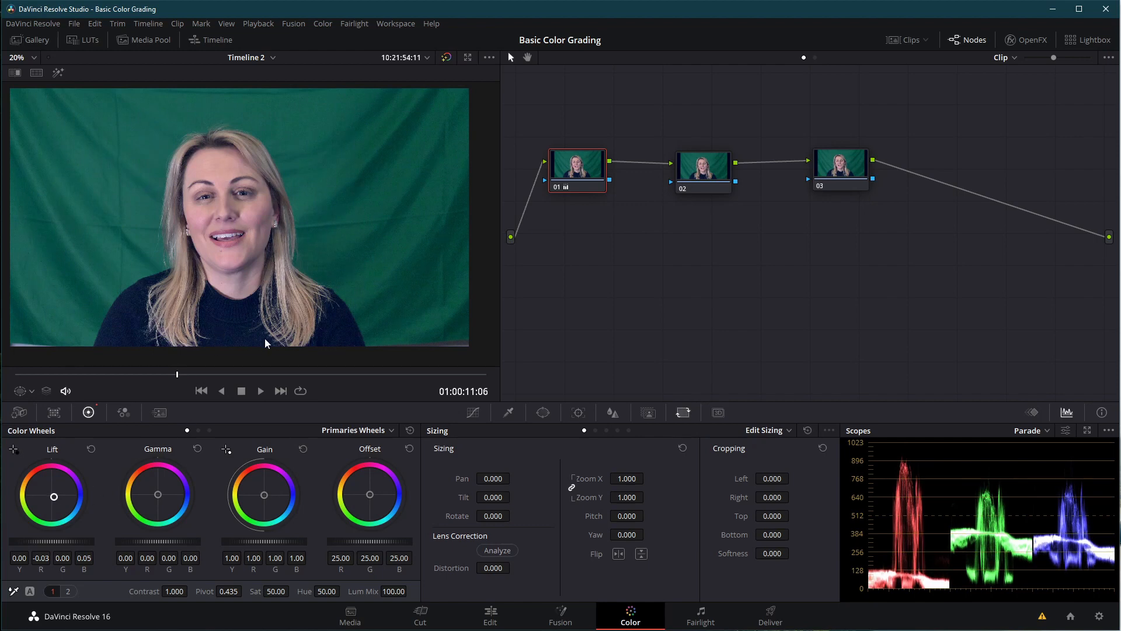
left_click_drag(53, 496, 55, 494)
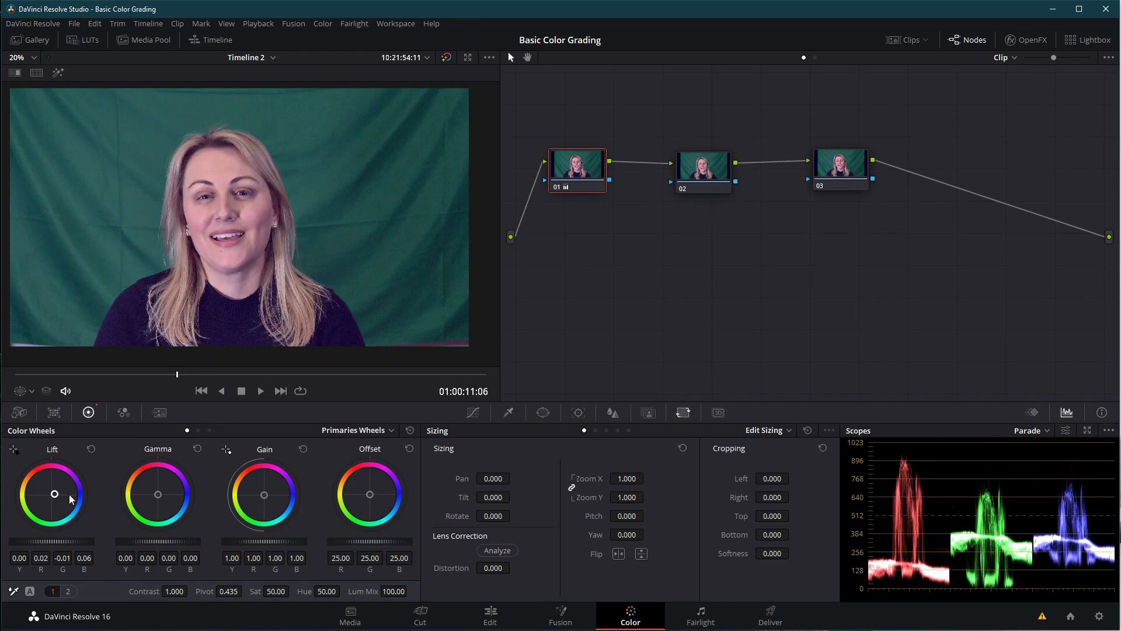
left_click_drag(55, 494, 52, 495)
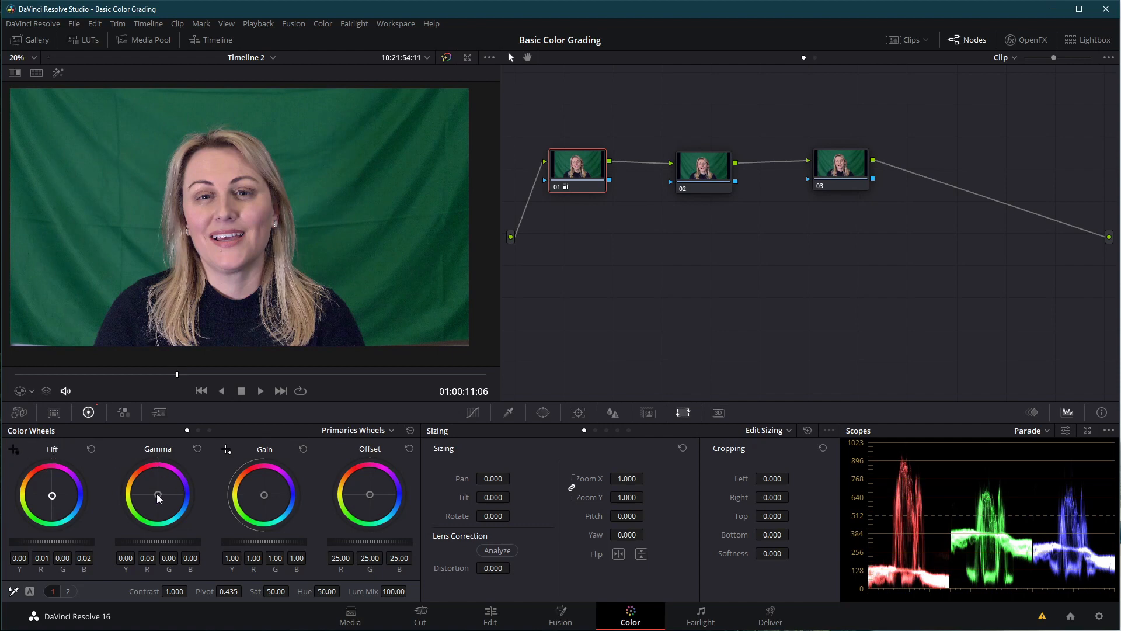
Try a slightly cooler Gain balance and a Lift of -0.08 on node 01, and reset the node's grade
mouse_move(157, 493)
left_mouse_down()
mouse_move(151, 484)
mouse_move(157, 494)
left_mouse_up()
mouse_move(264, 494)
left_mouse_down()
mouse_move(258, 487)
mouse_move(264, 496)
left_mouse_up()
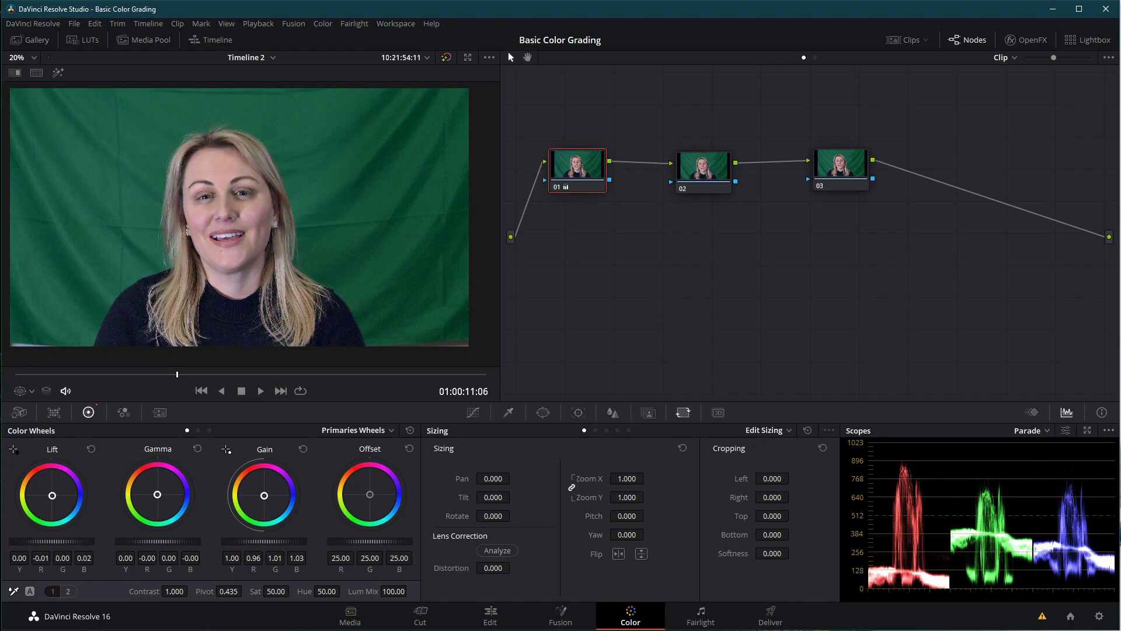
left_click_drag(57, 541, 23, 543)
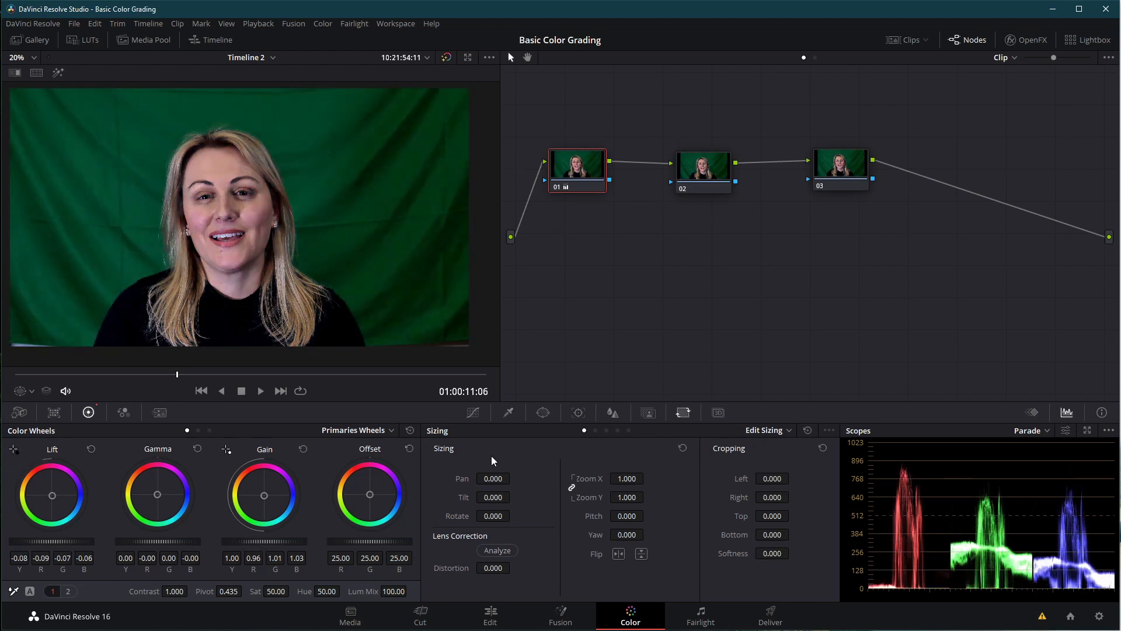
left_click_drag(587, 187, 563, 183)
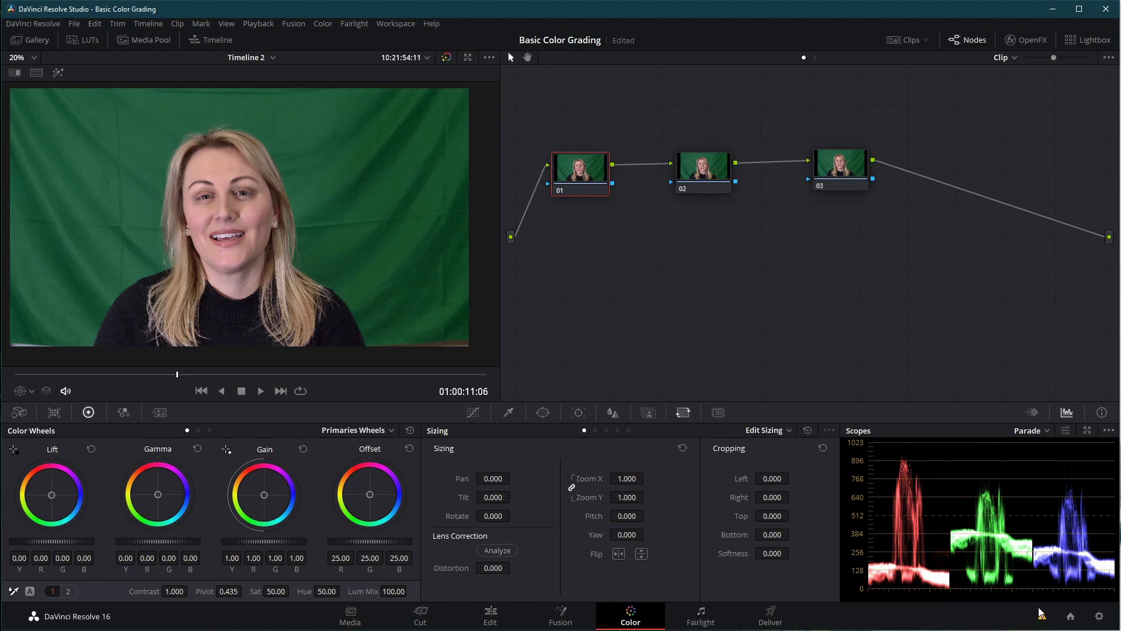
Review the available scope types and keep the Parade scope displayed
left_click(1046, 435)
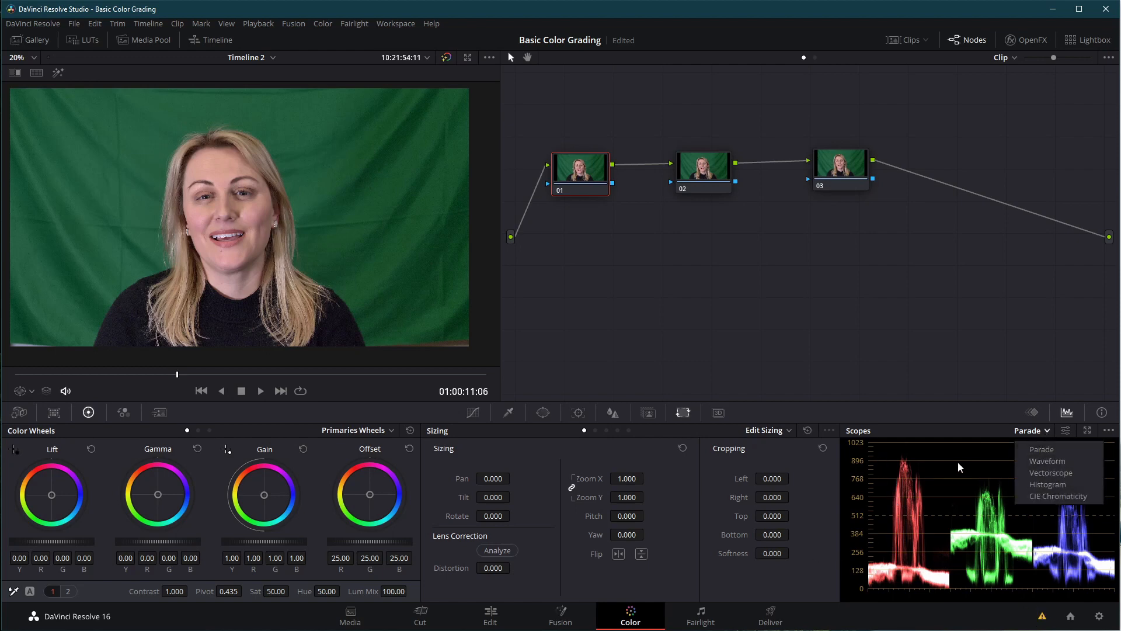
left_click(1031, 450)
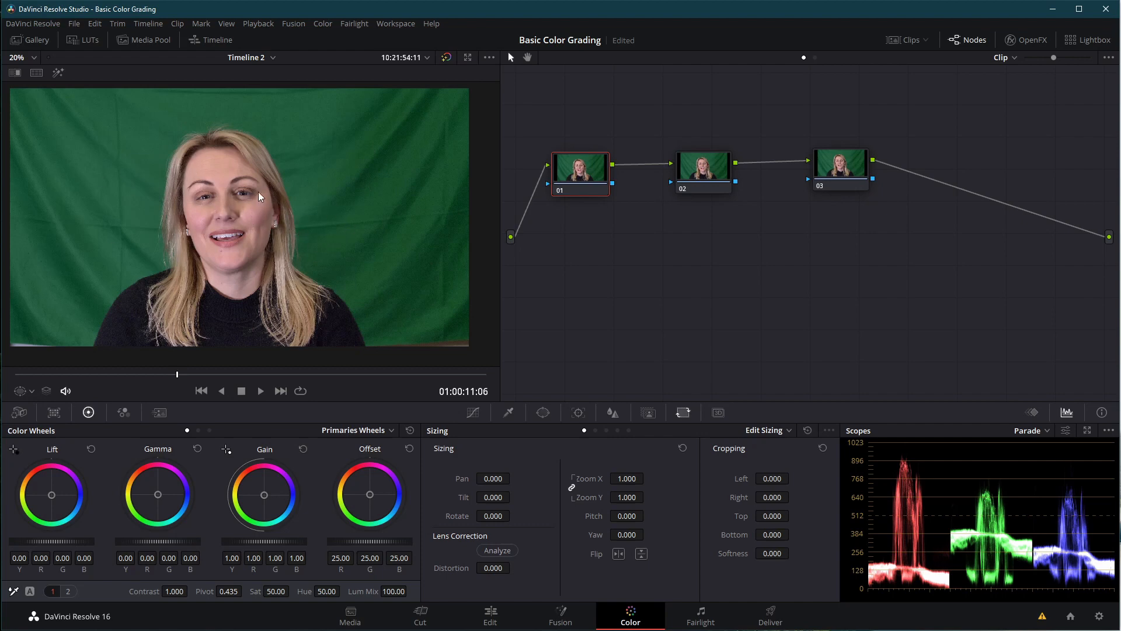
mouse_move(265, 241)
left_mouse_down()
mouse_move(281, 236)
mouse_move(269, 245)
left_mouse_up()
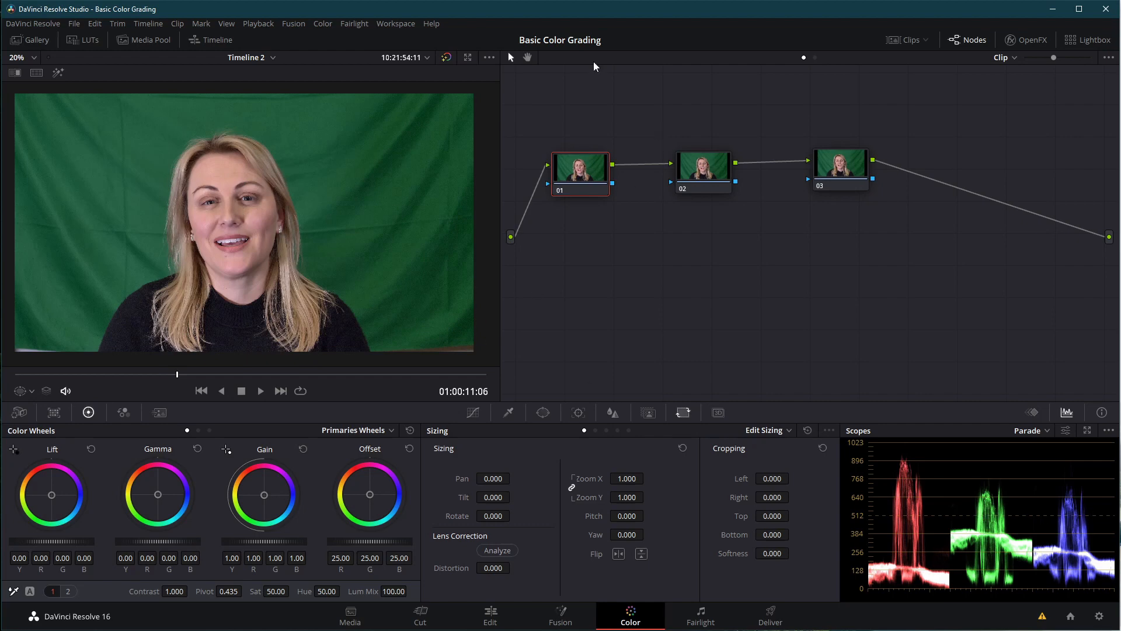
Label node 01 "exposure"
mouse_move(577, 182)
left_mouse_down()
mouse_move(581, 170)
mouse_move(582, 186)
left_mouse_up()
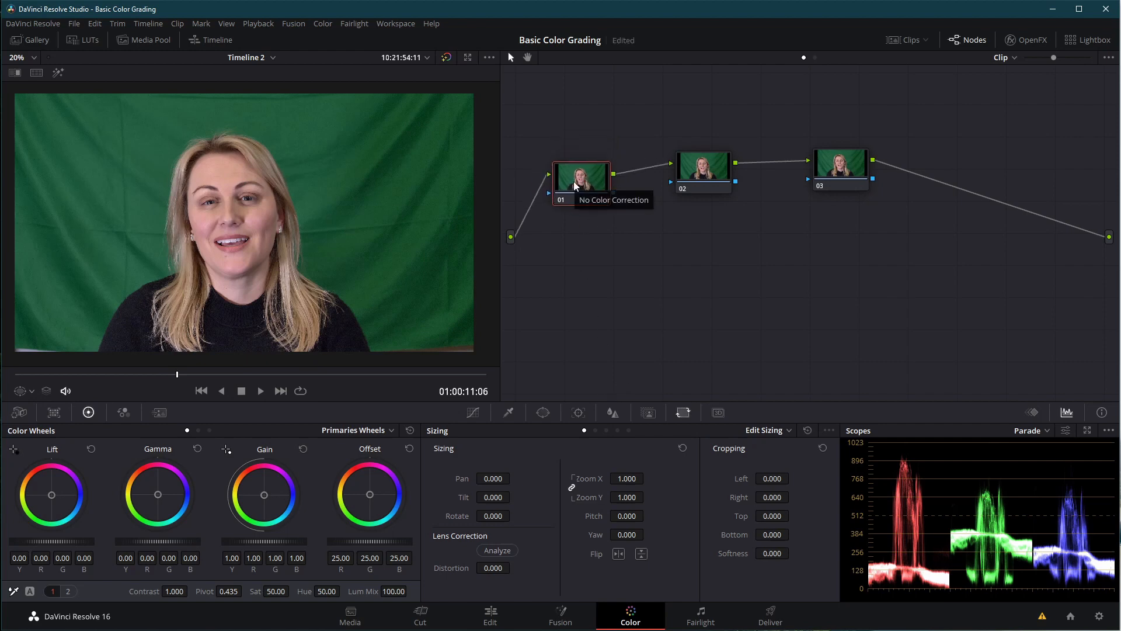
right_click(594, 240)
mouse_move(615, 264)
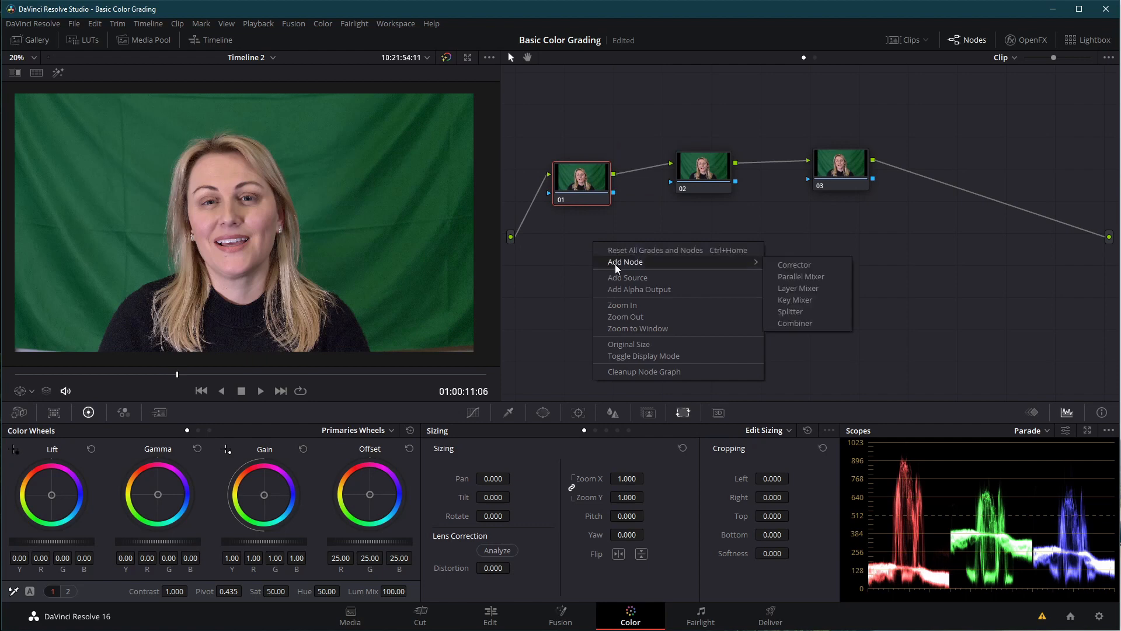
left_click(543, 244)
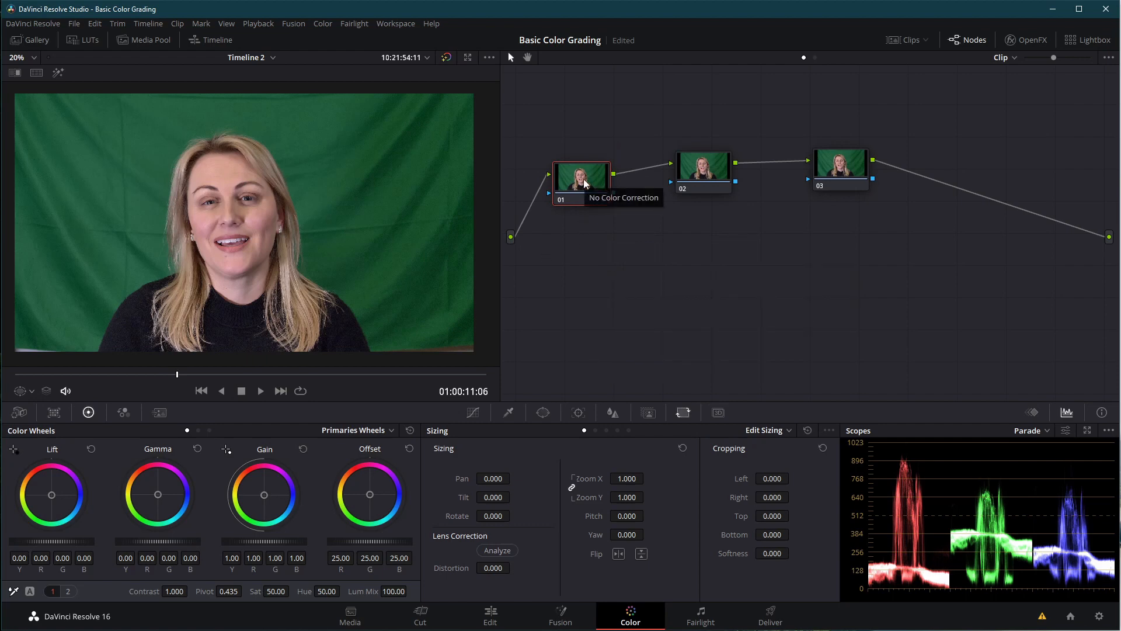
right_click(586, 184)
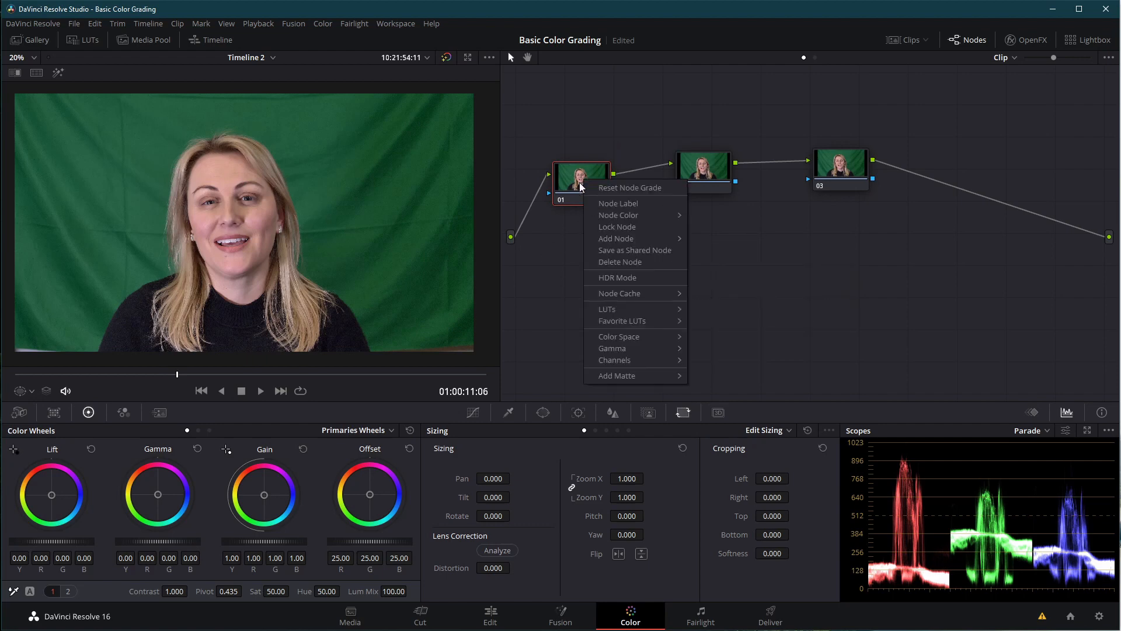
left_click(581, 187)
right_click(581, 187)
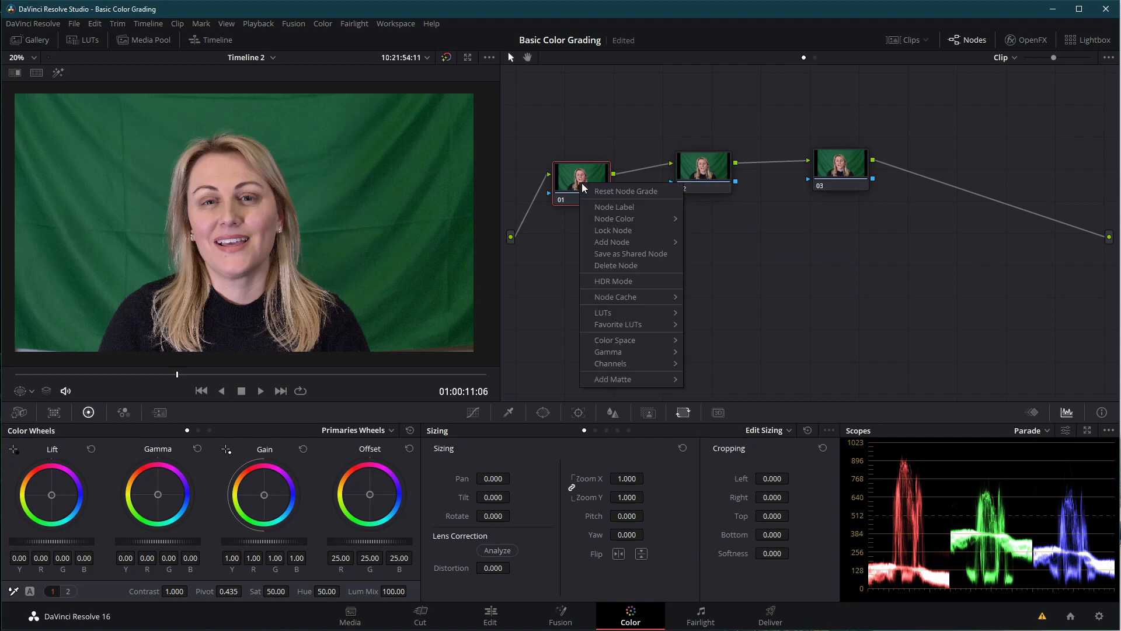
left_click(601, 210)
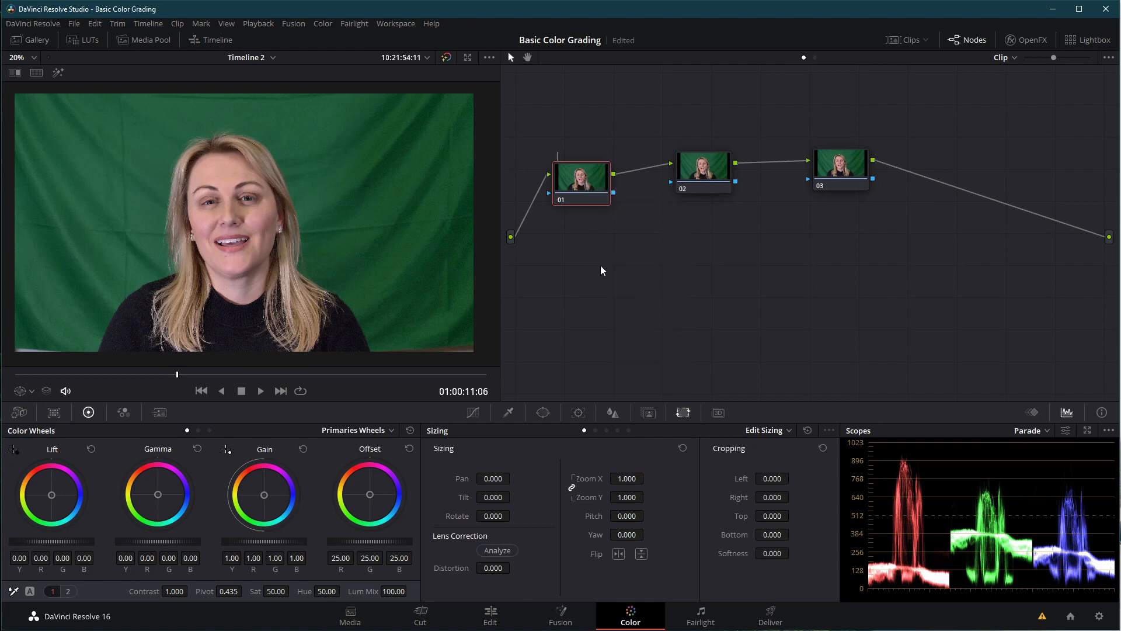
type("exposure")
key("Return")
Reposition nodes 01 and 02 in the graph, and raise the exposure node's Offset to 30.30
left_click_drag(587, 176, 586, 158)
left_click_drag(706, 167, 703, 161)
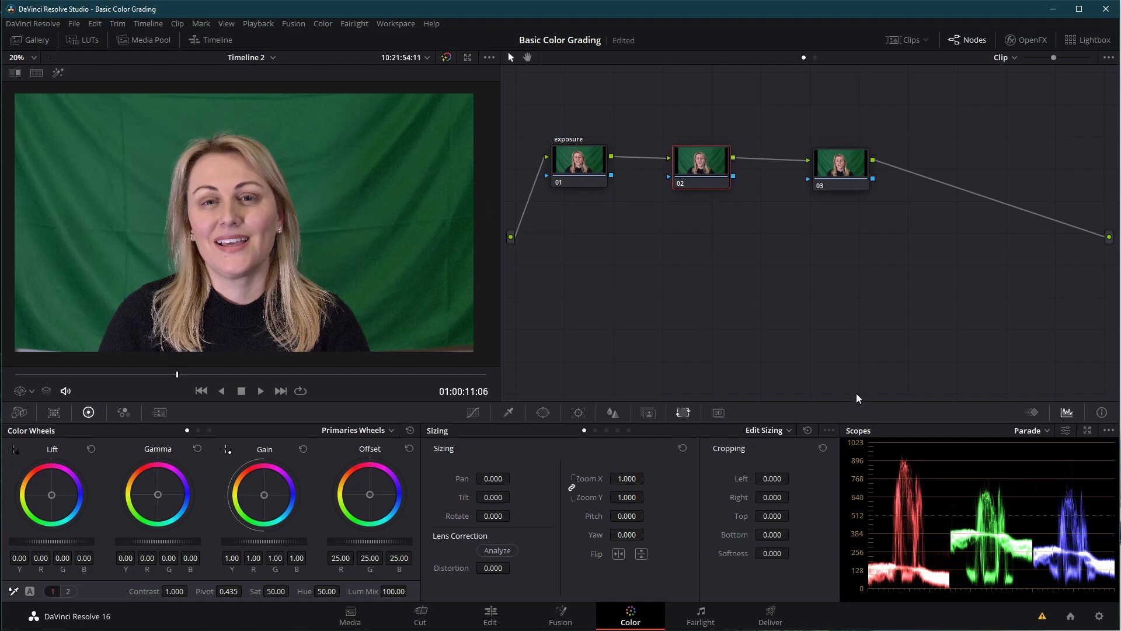
left_click_drag(607, 180, 602, 211)
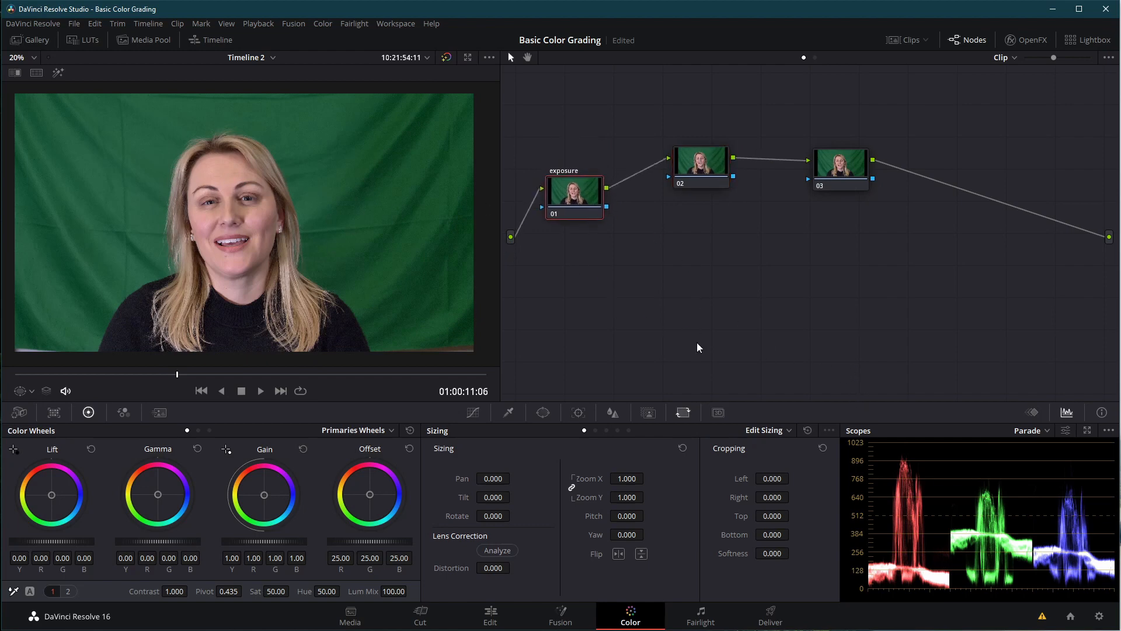
left_click_drag(370, 542, 428, 542)
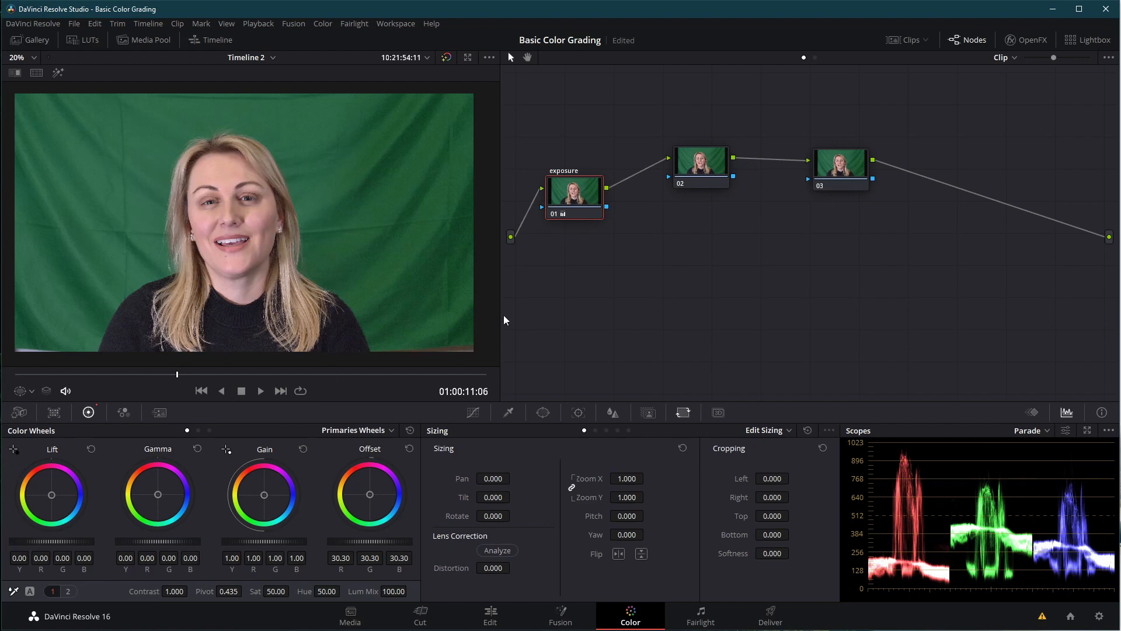
Label node 02 "contrast" and place it close beside the exposure node
left_click_drag(702, 160, 699, 190)
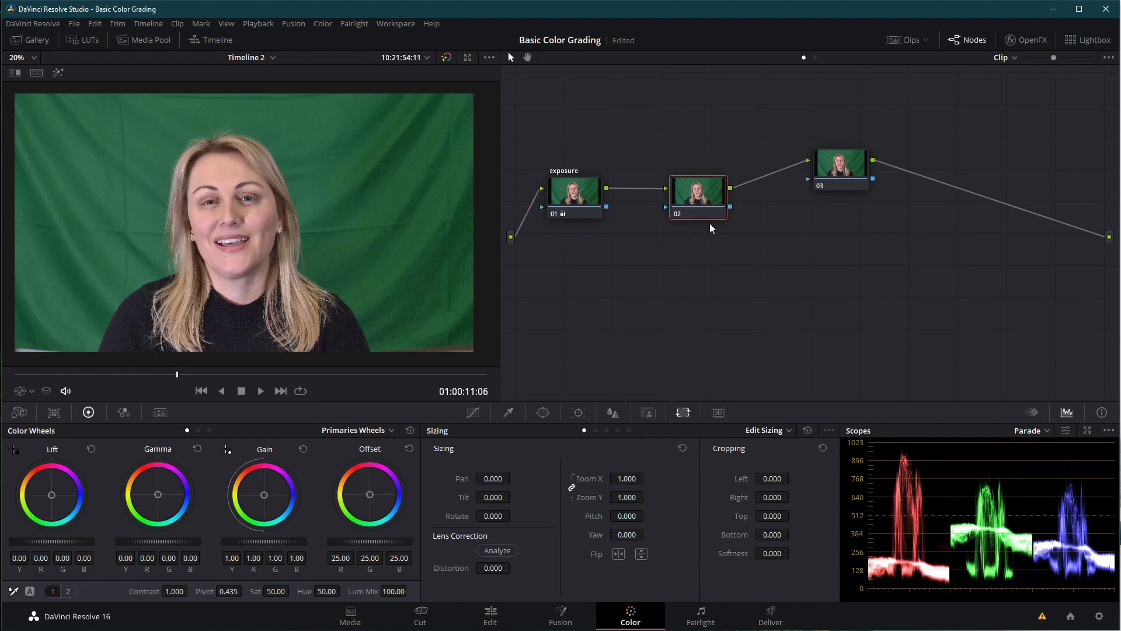
type("contrast")
left_click_drag(698, 195, 681, 192)
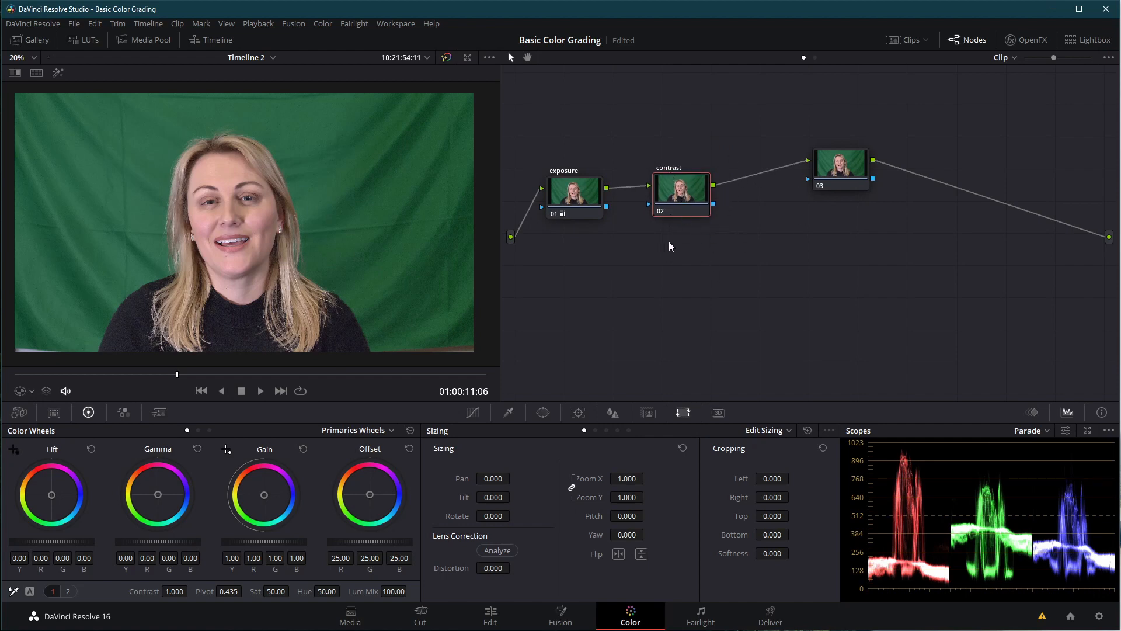
left_click_drag(694, 198, 688, 199)
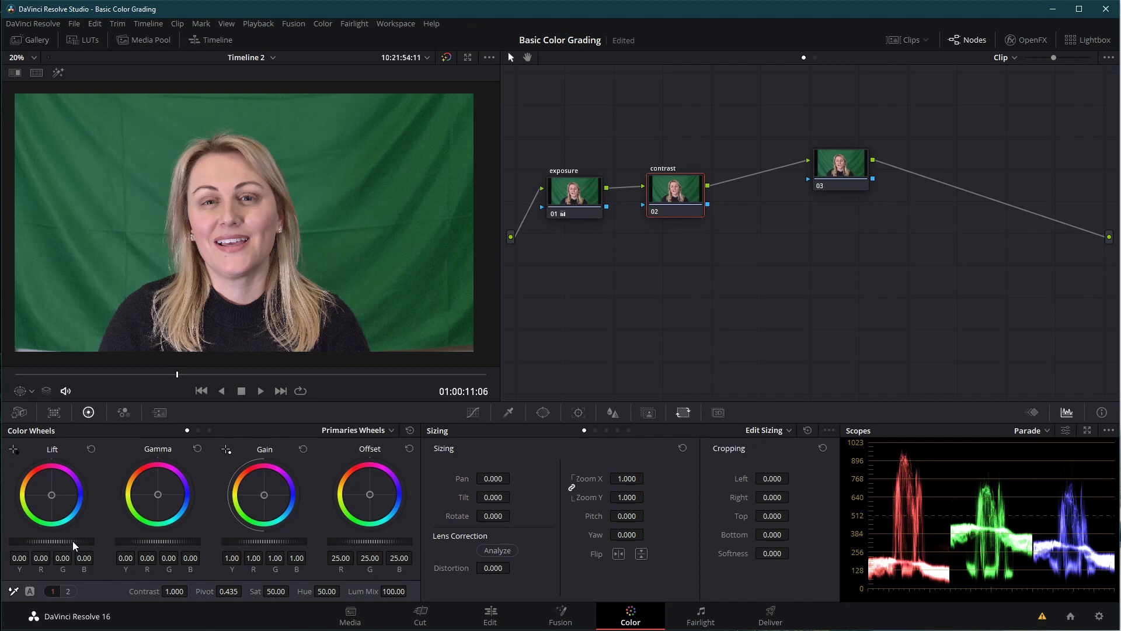
On the contrast node, set the master Lift to -0.07, Gamma to 0.02 and Gain to 1.09
mouse_move(73, 541)
left_mouse_down()
mouse_move(35, 541)
mouse_move(68, 541)
left_mouse_up()
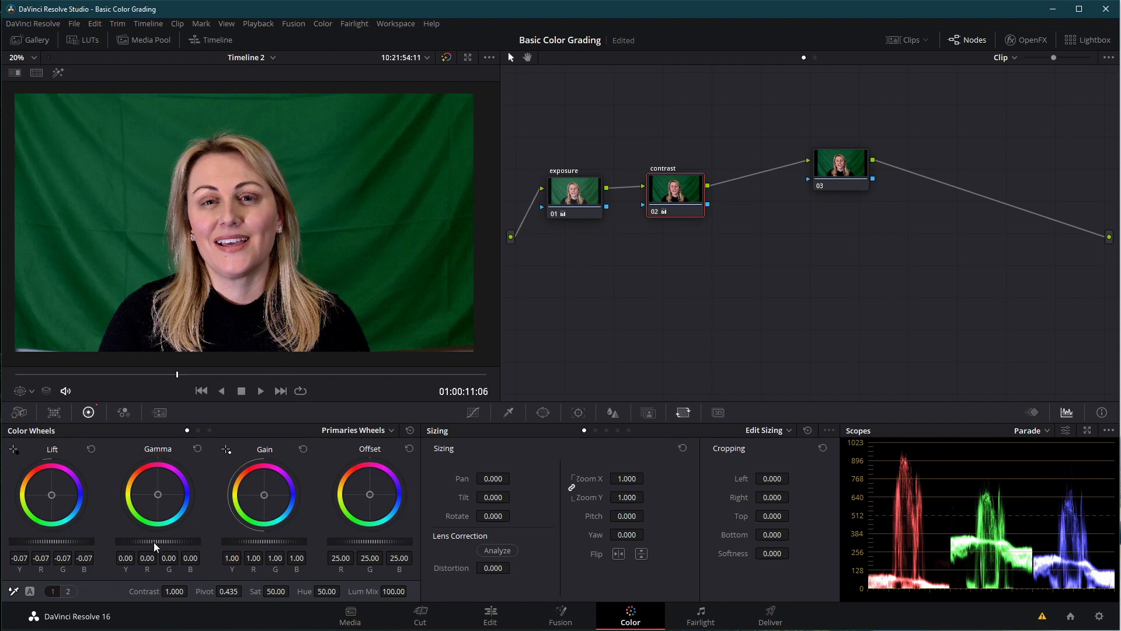
left_click_drag(153, 542, 157, 542)
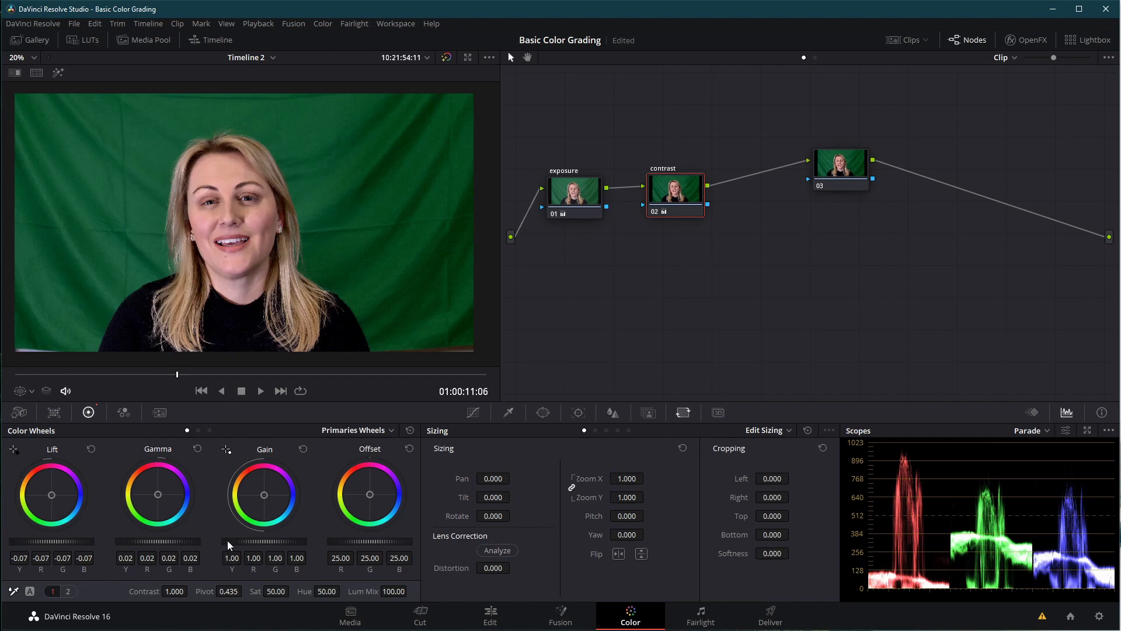
left_click_drag(261, 541, 265, 542)
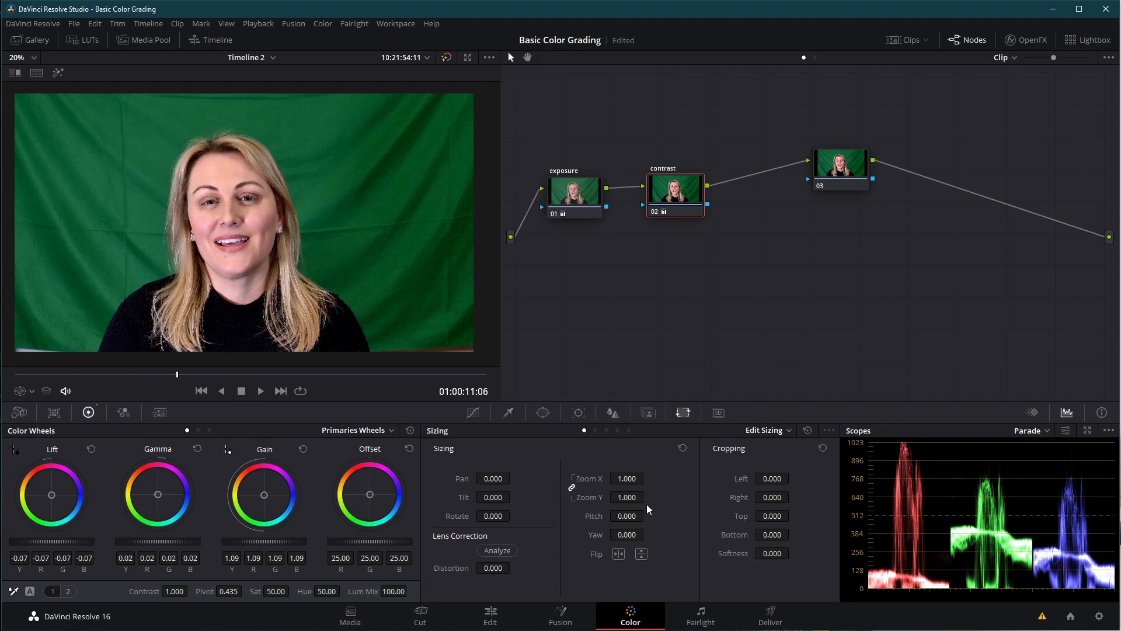
Test an extreme Gain of 1.99 on the contrast node, and settle on Gain 1.08 with Lift -0.06
left_click_drag(276, 541, 321, 541)
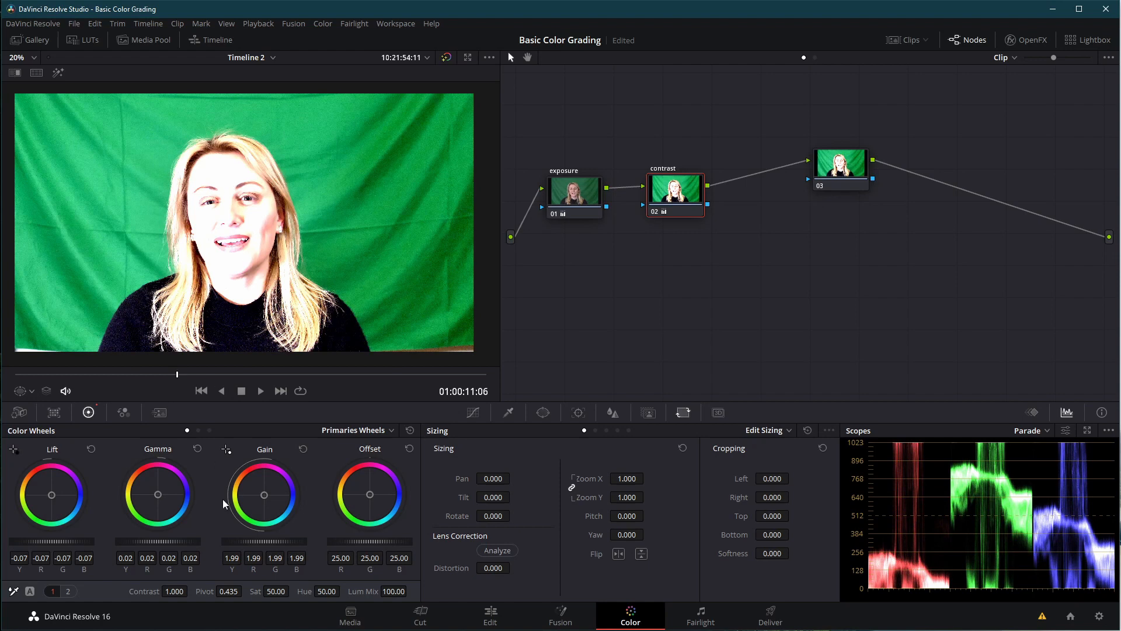
left_click_drag(271, 545, 222, 544)
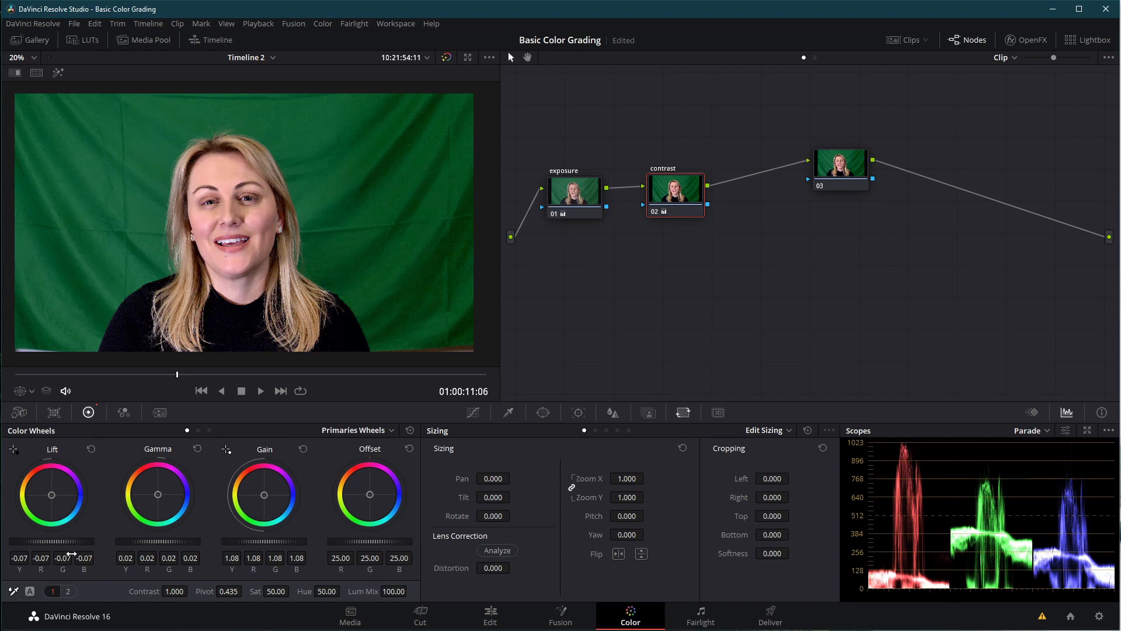
left_click_drag(52, 541, 55, 542)
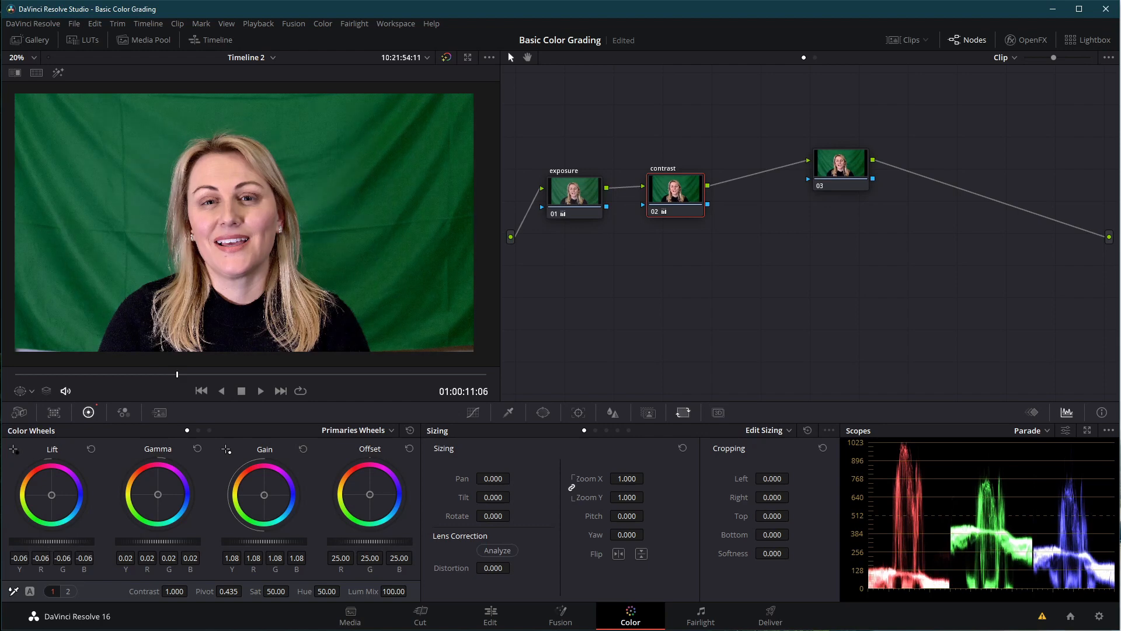
Line up node 03 beside the contrast node, save the project, and label the node "sat"
left_click_drag(845, 173, 780, 197)
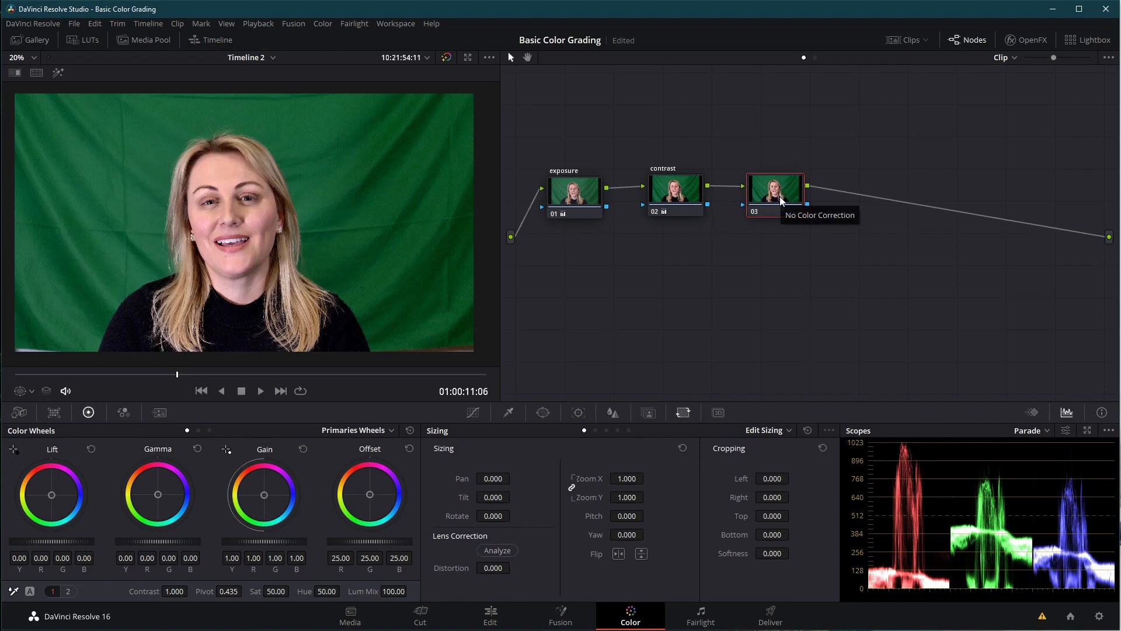
key("ctrl+s")
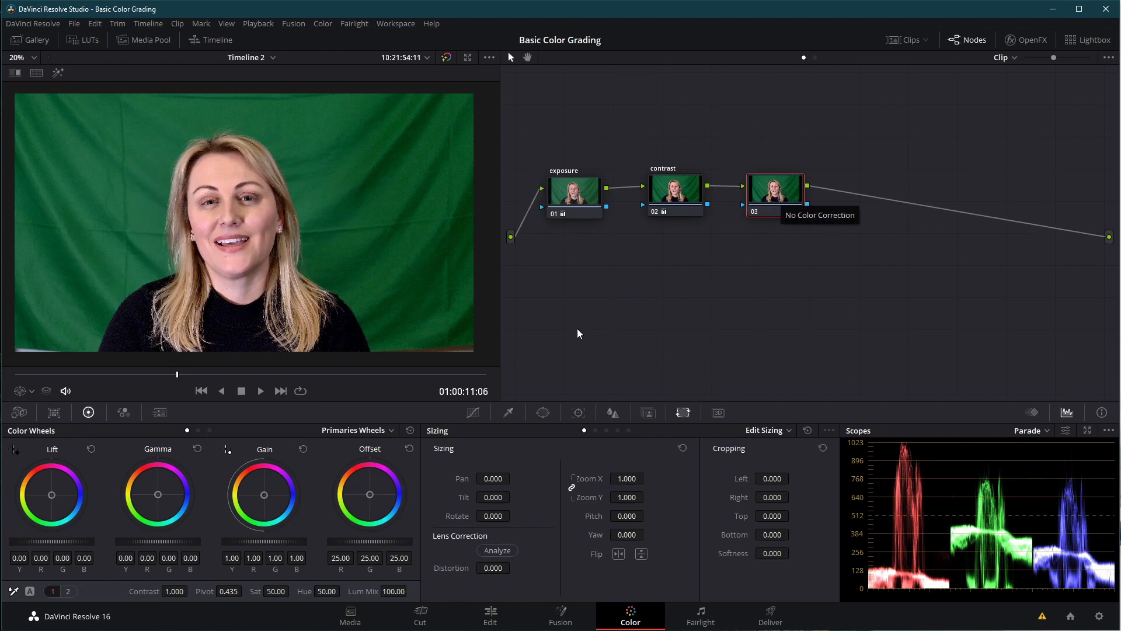
double_click(759, 193)
type("sat")
key("Return")
Move the exposure and contrast nodes up and apart, and insert a new serial node between them
left_click_drag(590, 191, 566, 125)
left_click_drag(677, 190, 690, 127)
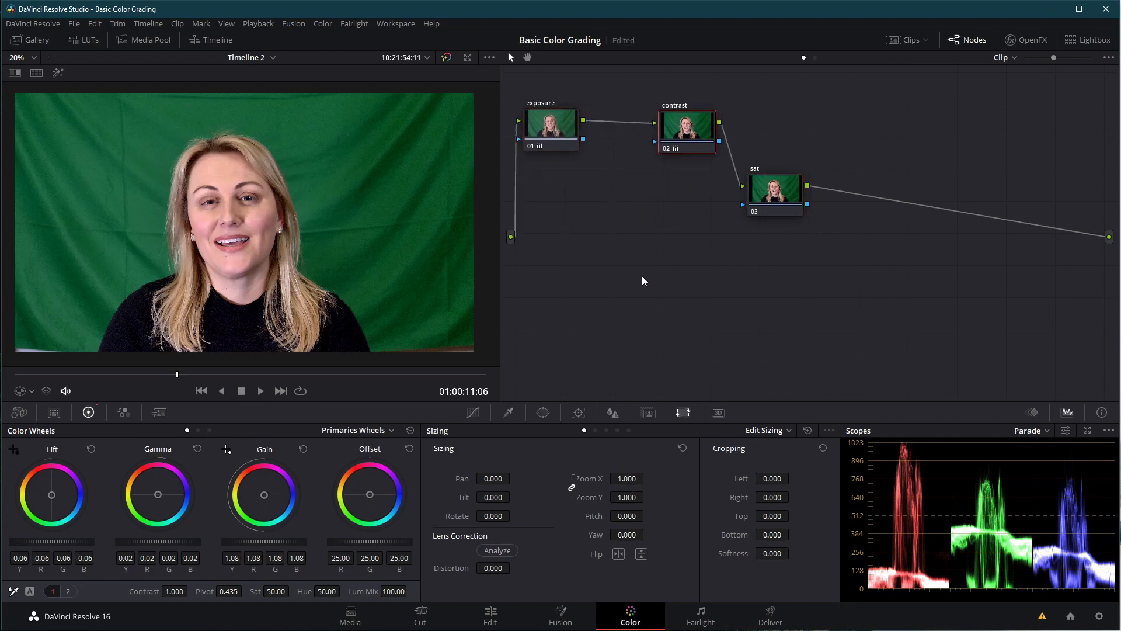
left_click(558, 124)
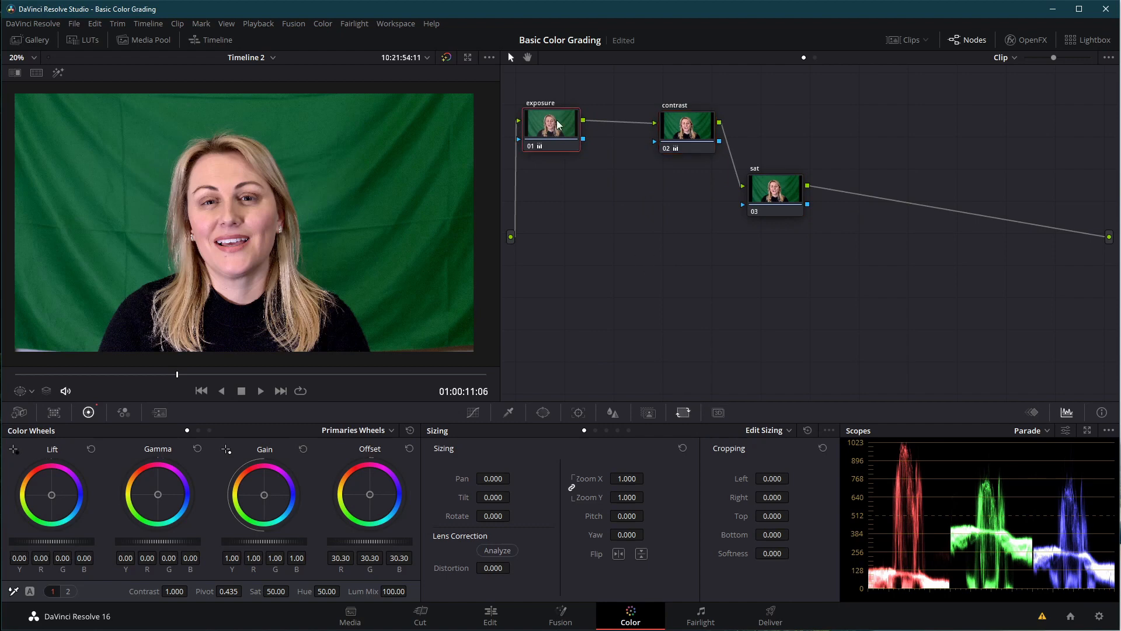
key("alt+s")
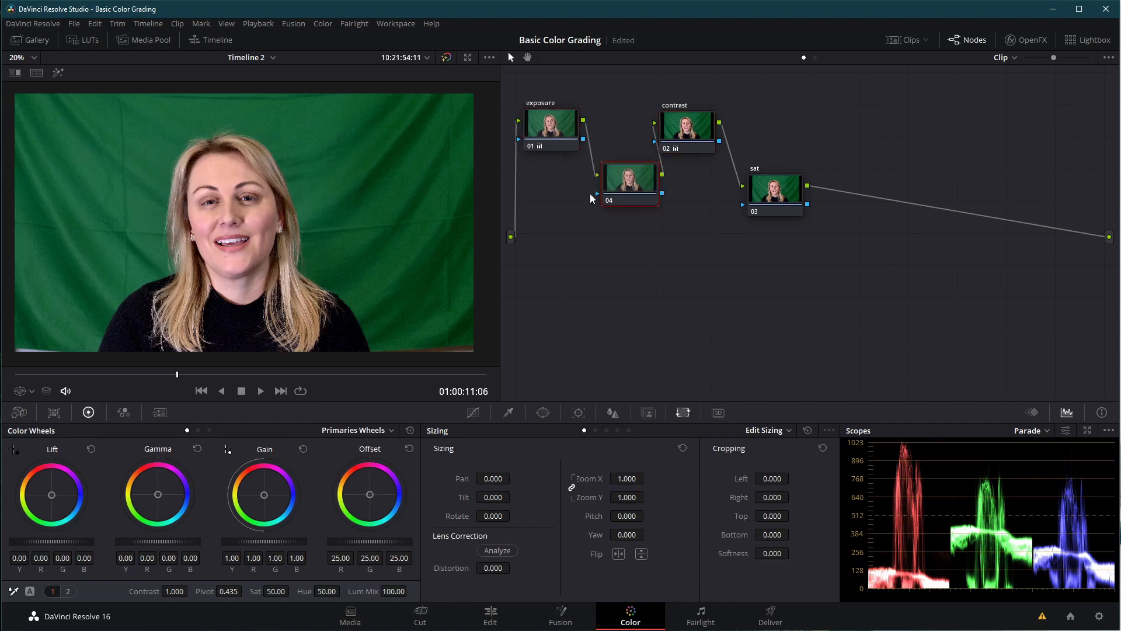
Arrange the exposure, unlabeled 04, contrast and sat nodes in one evenly spaced horizontal row
right_click(636, 176)
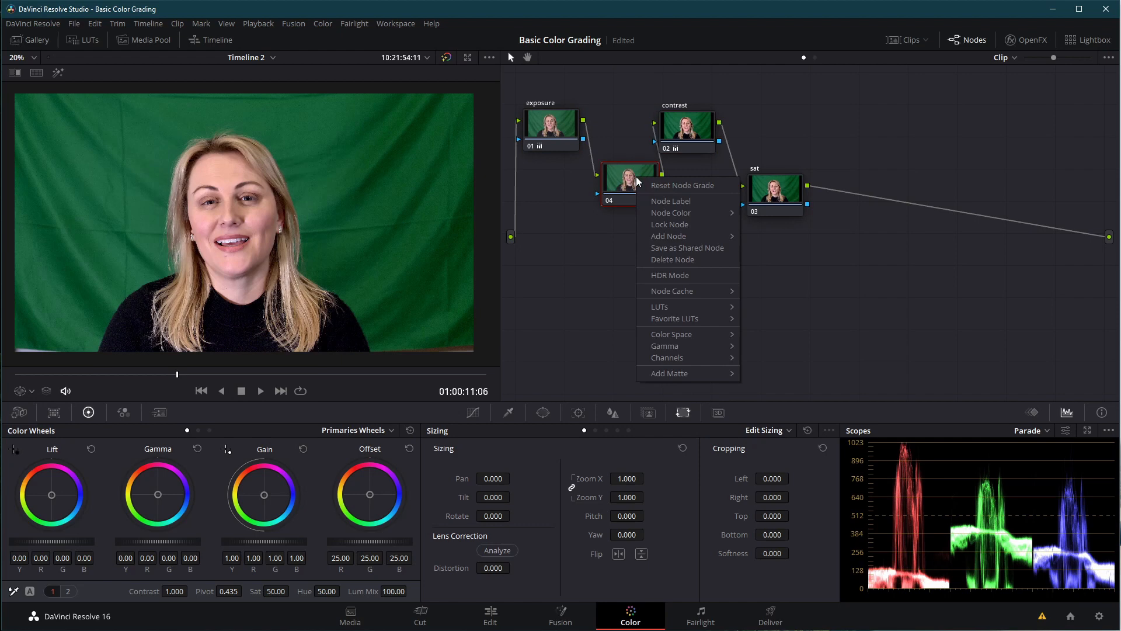
left_click(625, 267)
left_click_drag(637, 185, 717, 132)
left_click_drag(633, 123, 640, 118)
left_click_drag(562, 123, 557, 117)
left_click_drag(729, 125, 745, 118)
left_click_drag(783, 194, 855, 126)
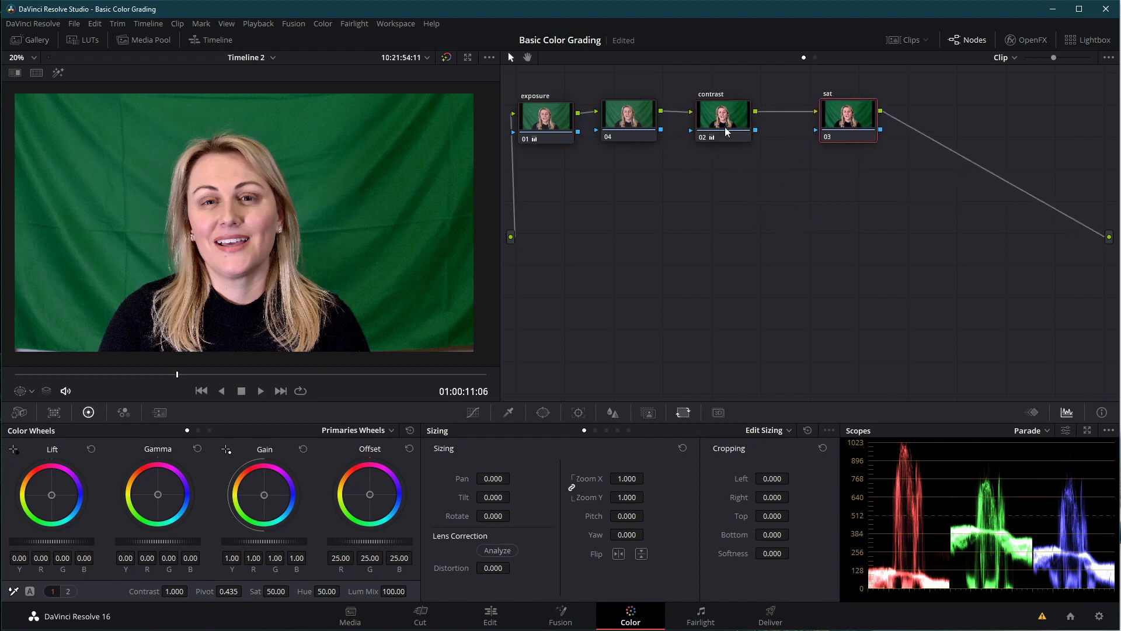
left_click_drag(726, 131, 711, 143)
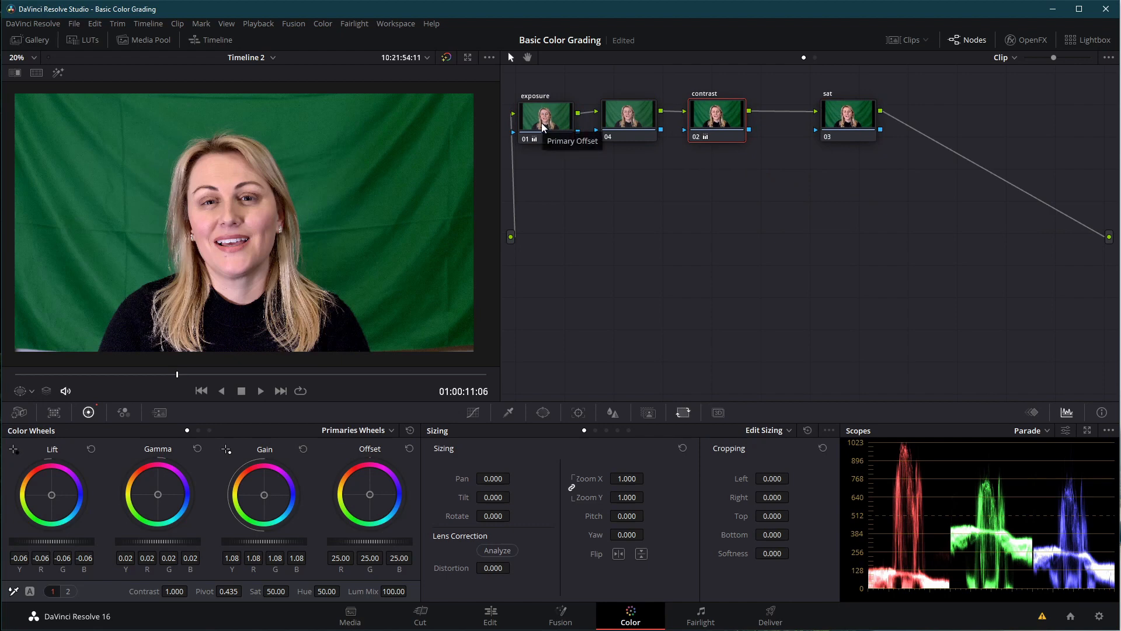
left_click_drag(851, 121, 816, 124)
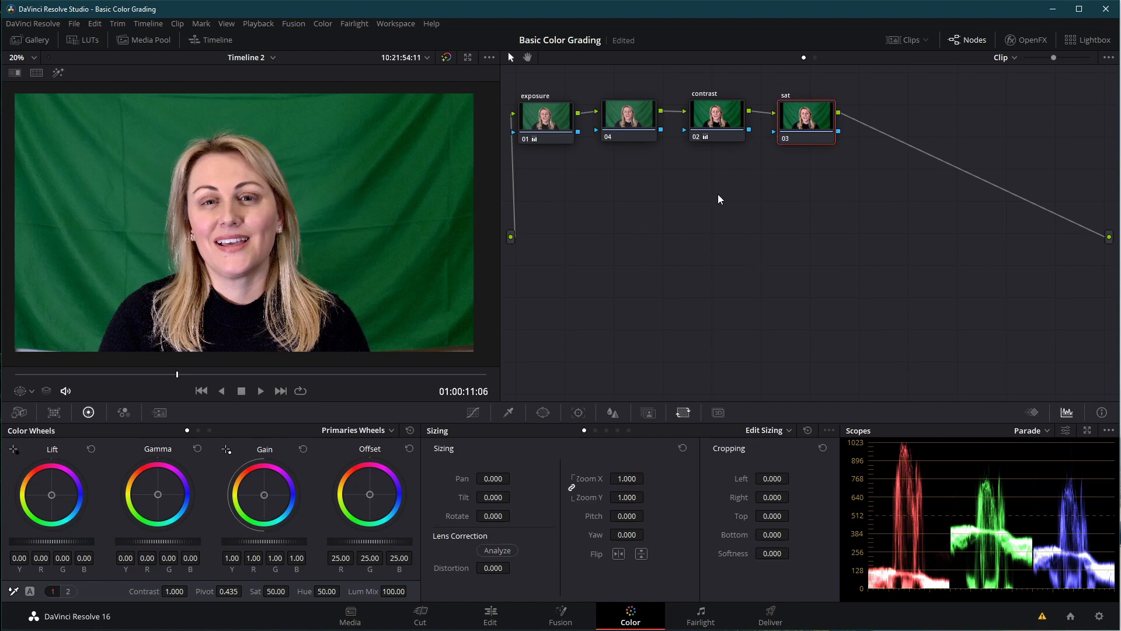
right_click(551, 114)
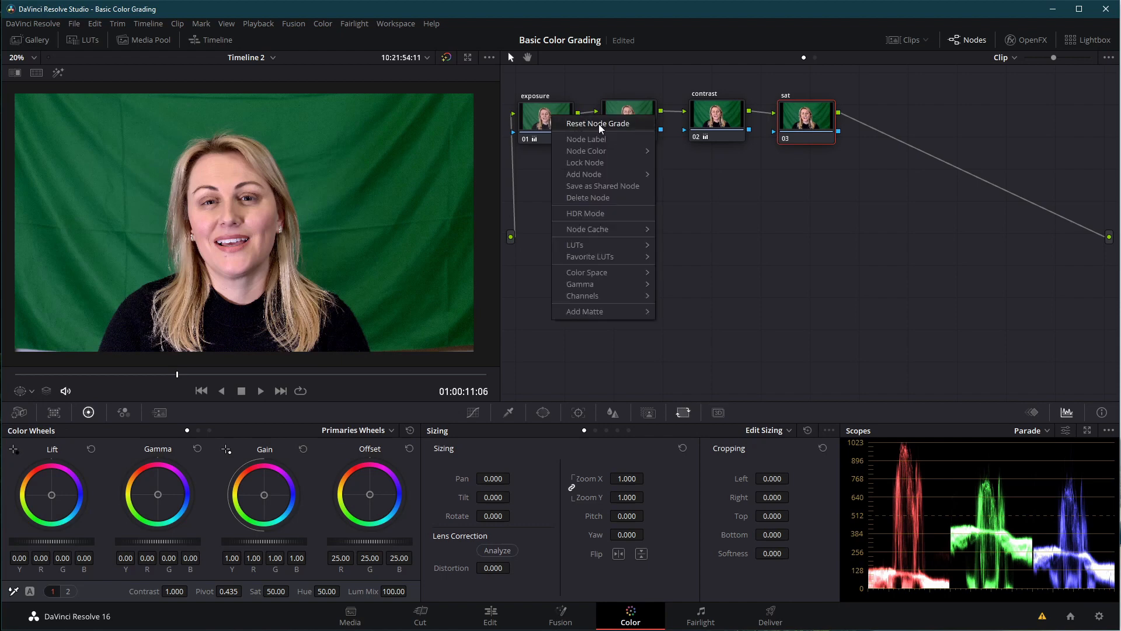
left_click(615, 125)
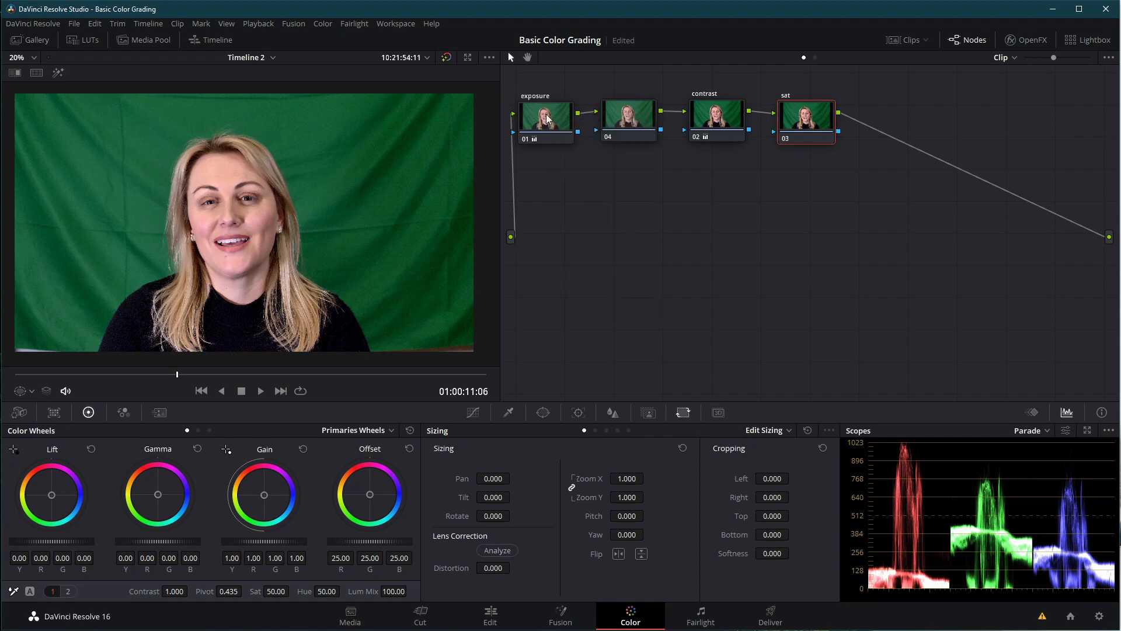
left_click_drag(829, 131, 811, 113)
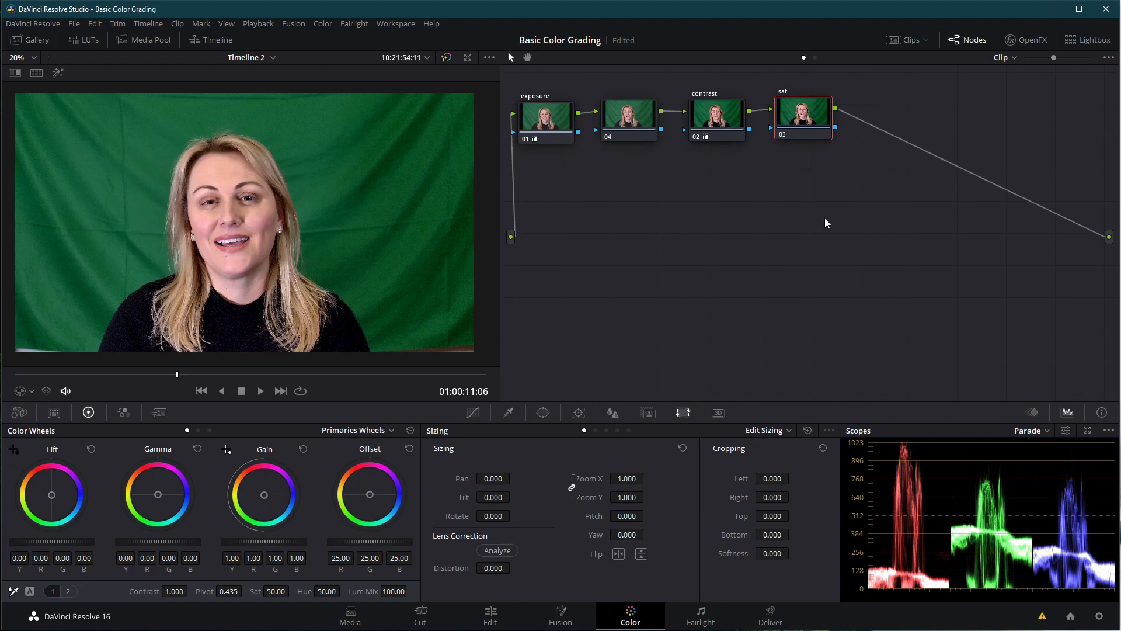
Add a parallel node beneath the sat node and place the mixer midway between the two branches
key("alt+l")
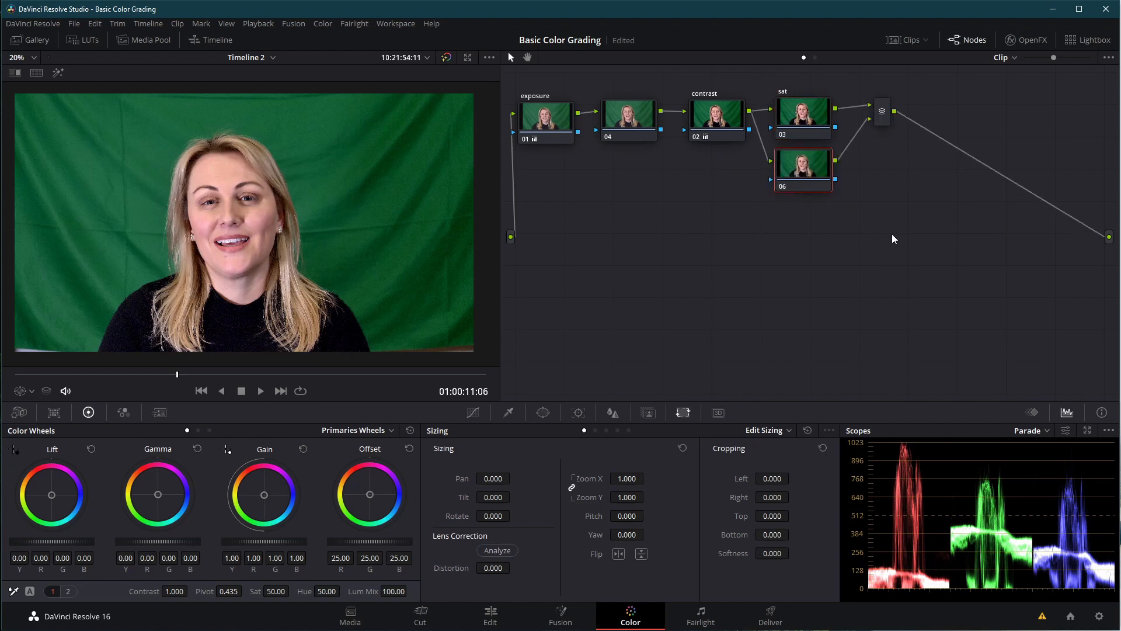
left_click_drag(821, 169, 825, 201)
left_click(809, 116)
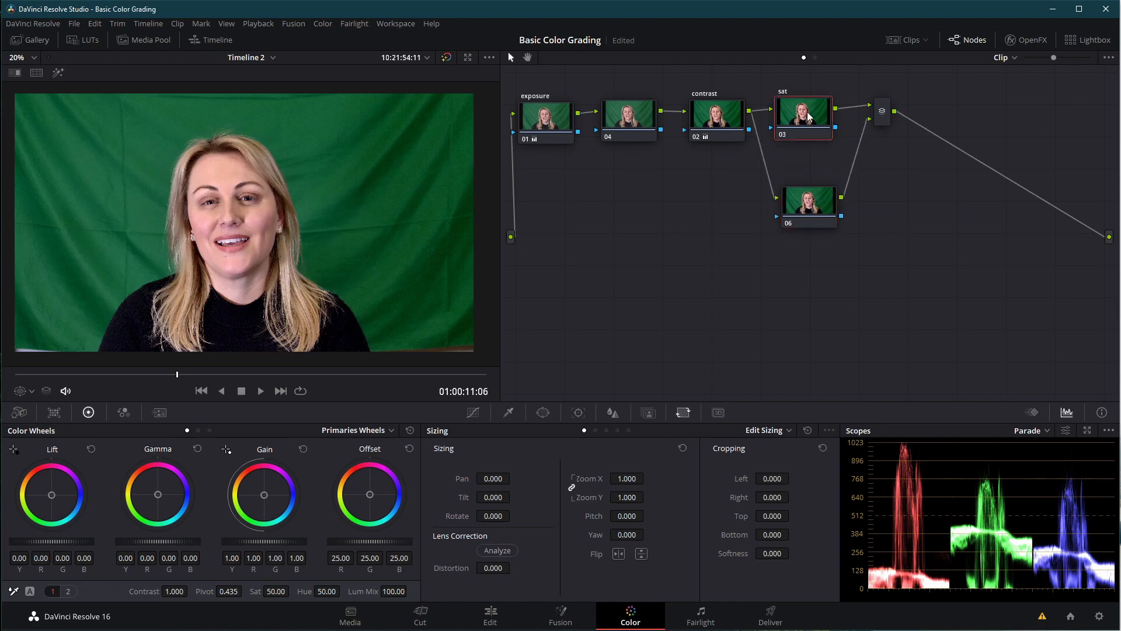
left_click_drag(882, 111, 886, 161)
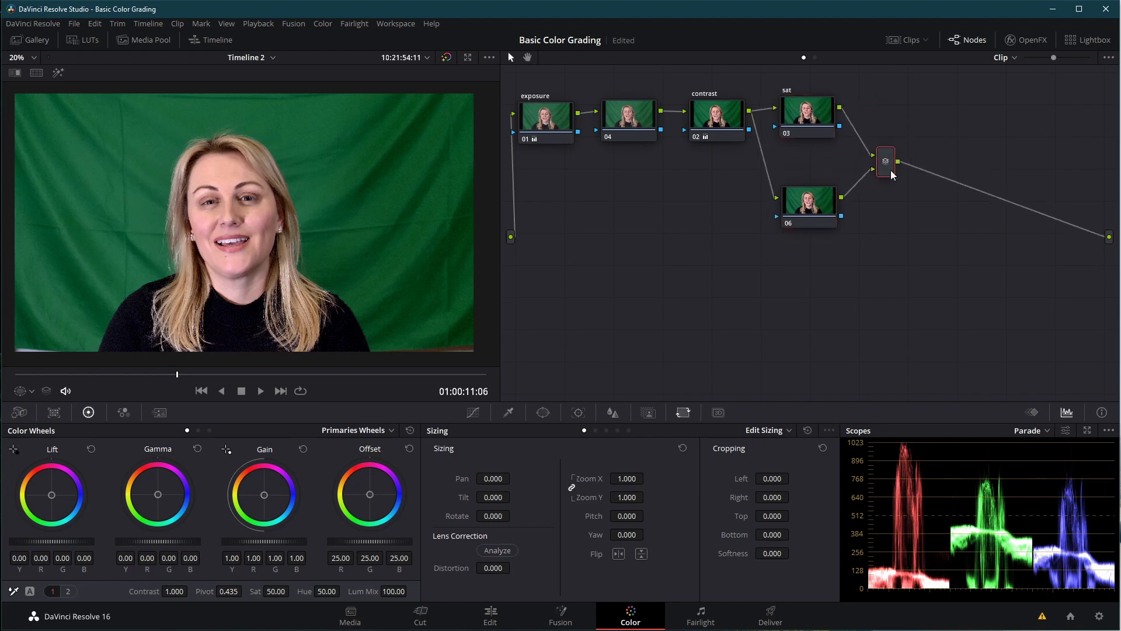
right_click(888, 157)
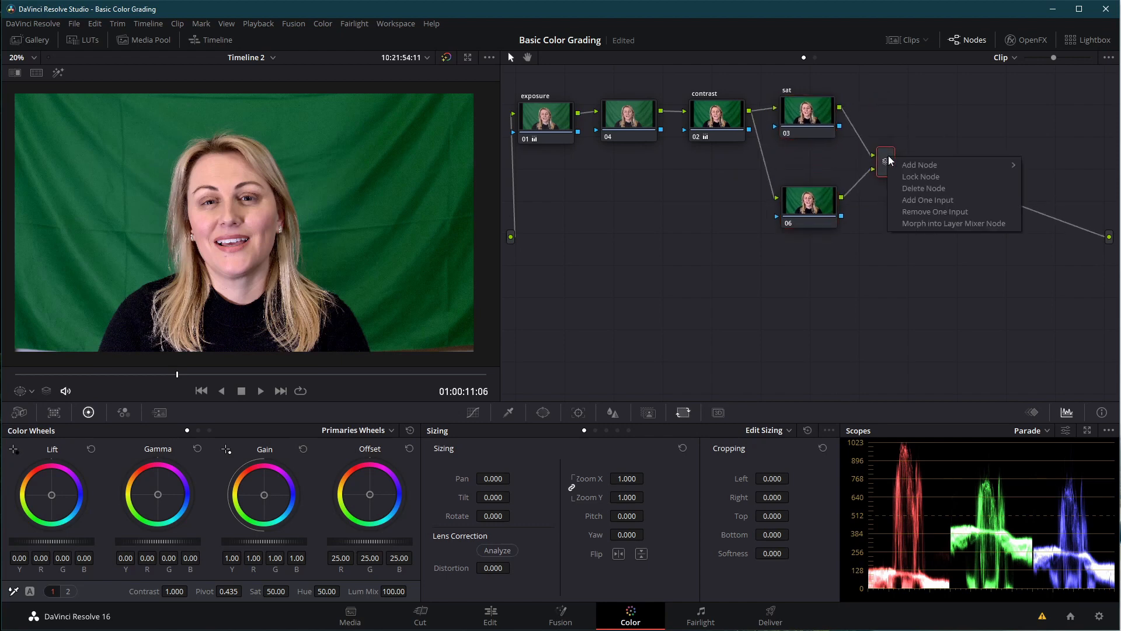
left_click(896, 100)
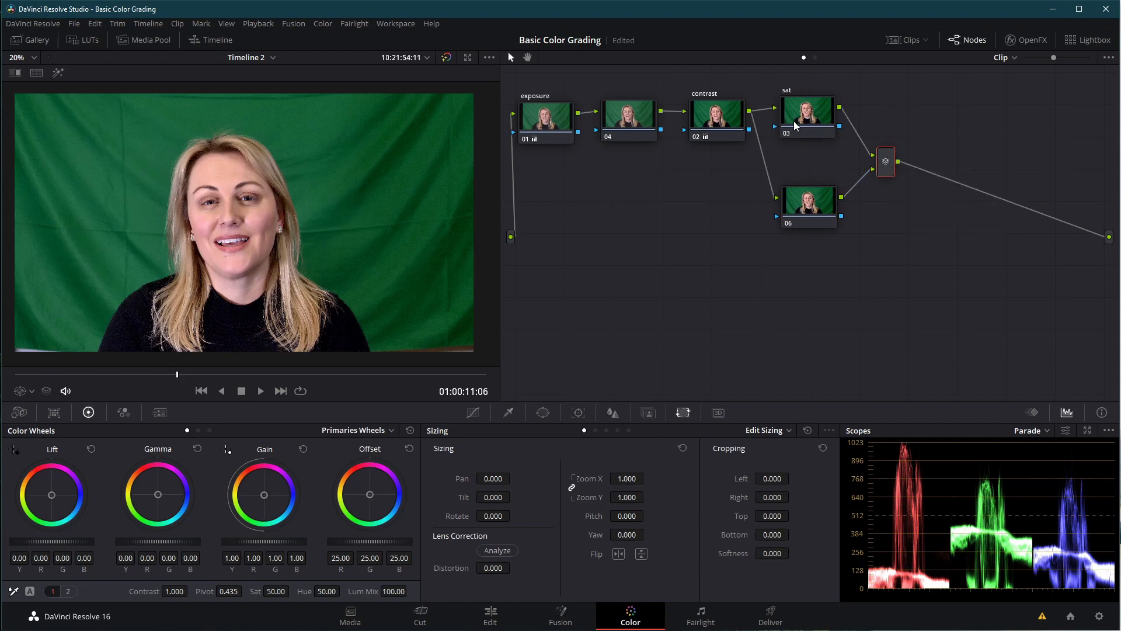
Move node 06 closer beneath the sat node and shift the contrast node slightly toward node 04
left_click_drag(825, 210, 822, 177)
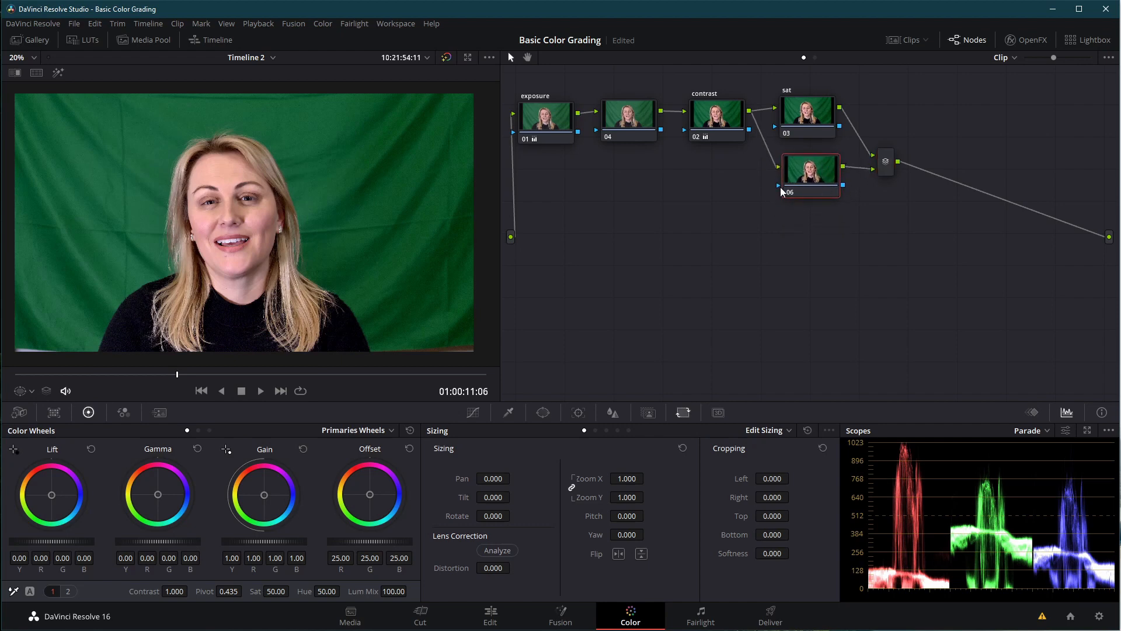
left_click_drag(728, 120, 725, 121)
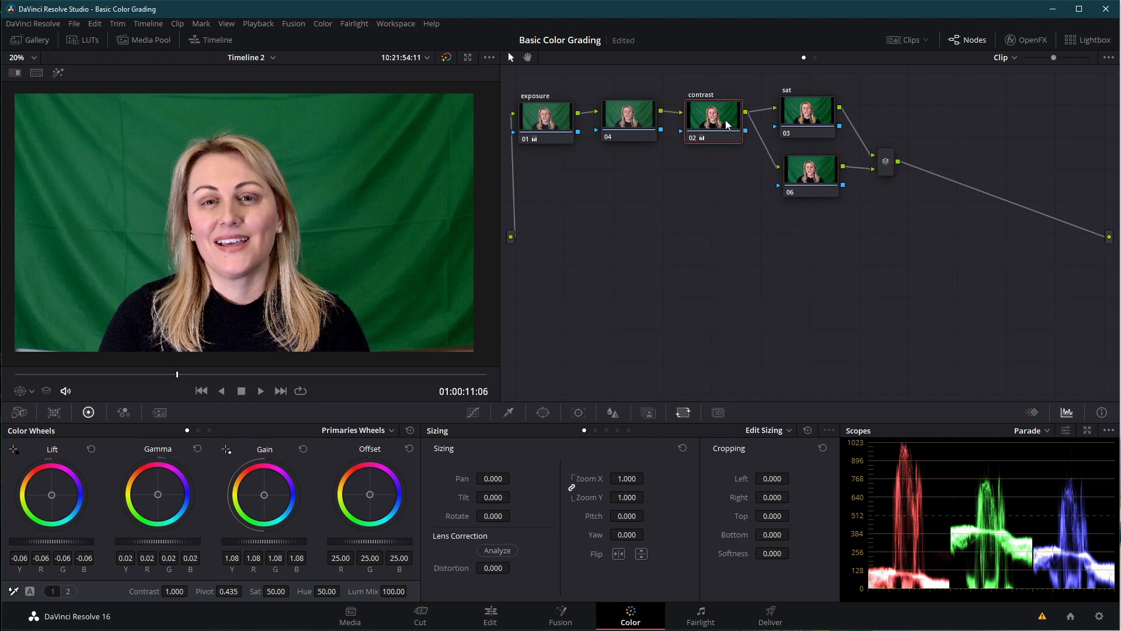
left_click_drag(813, 169, 818, 184)
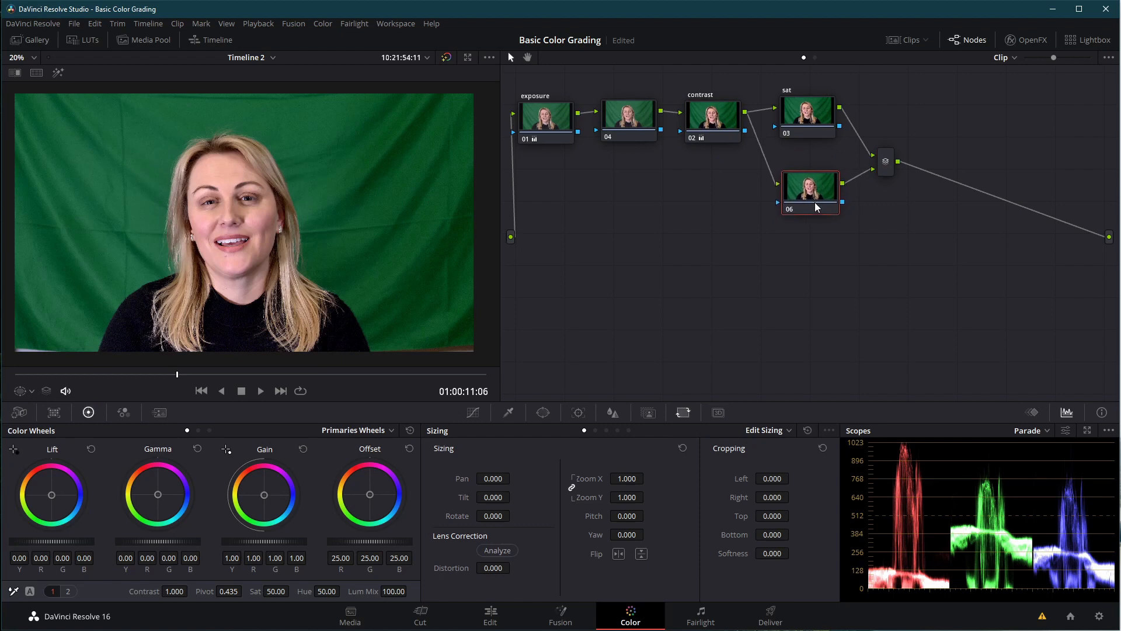
left_click_drag(706, 118, 703, 123)
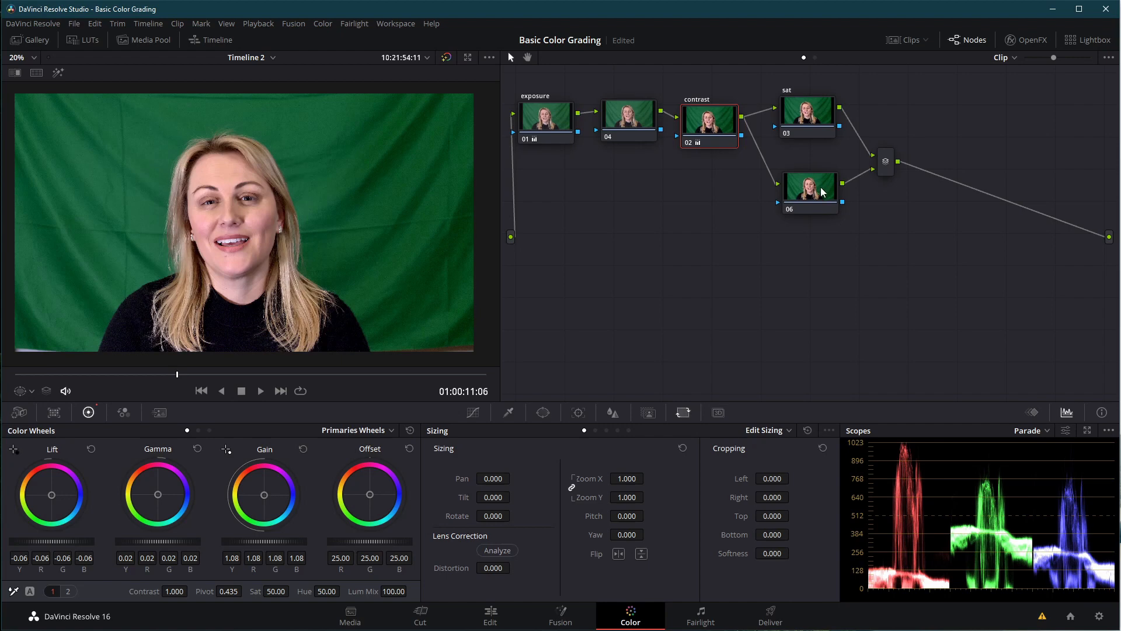
Relabel the sat node "bck", label node 06 "skin", and line it up beneath the bck node
left_click(816, 124)
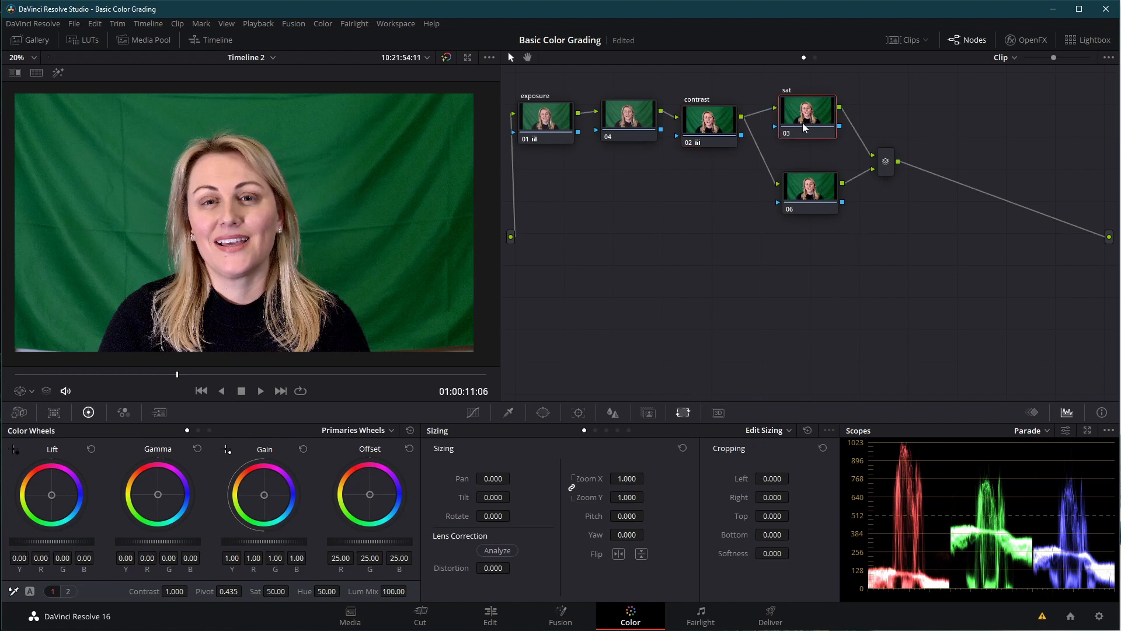
mouse_move(803, 124)
left_mouse_down()
mouse_move(804, 113)
mouse_move(802, 124)
left_mouse_up()
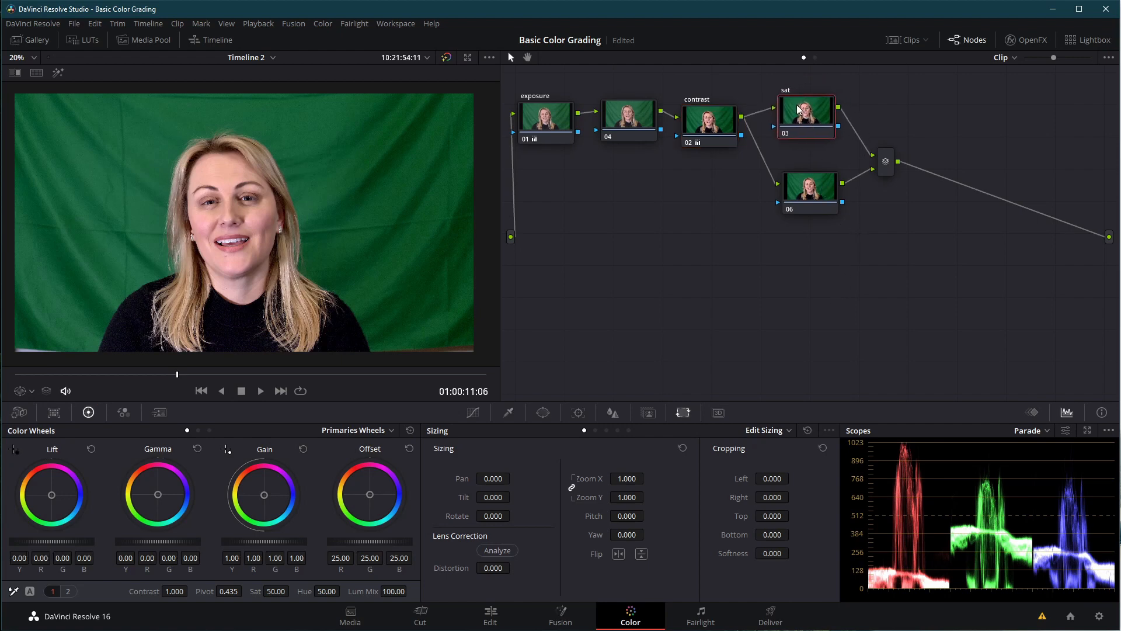
double_click(798, 110)
type("bck")
left_click(816, 192)
type("skin")
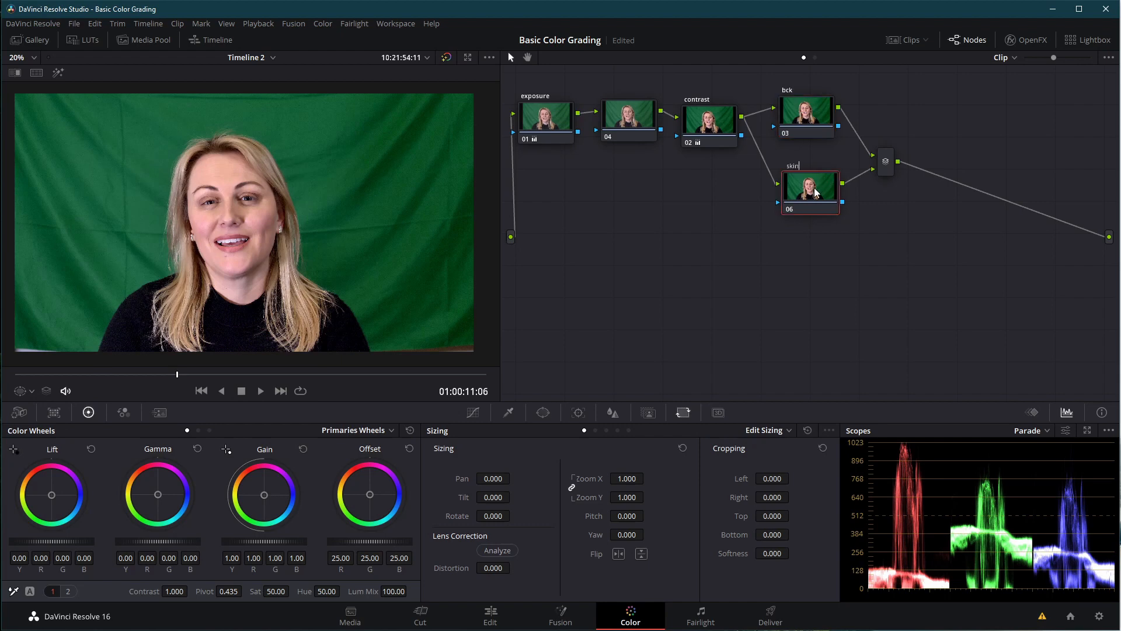
key("Return")
left_click_drag(801, 200, 798, 208)
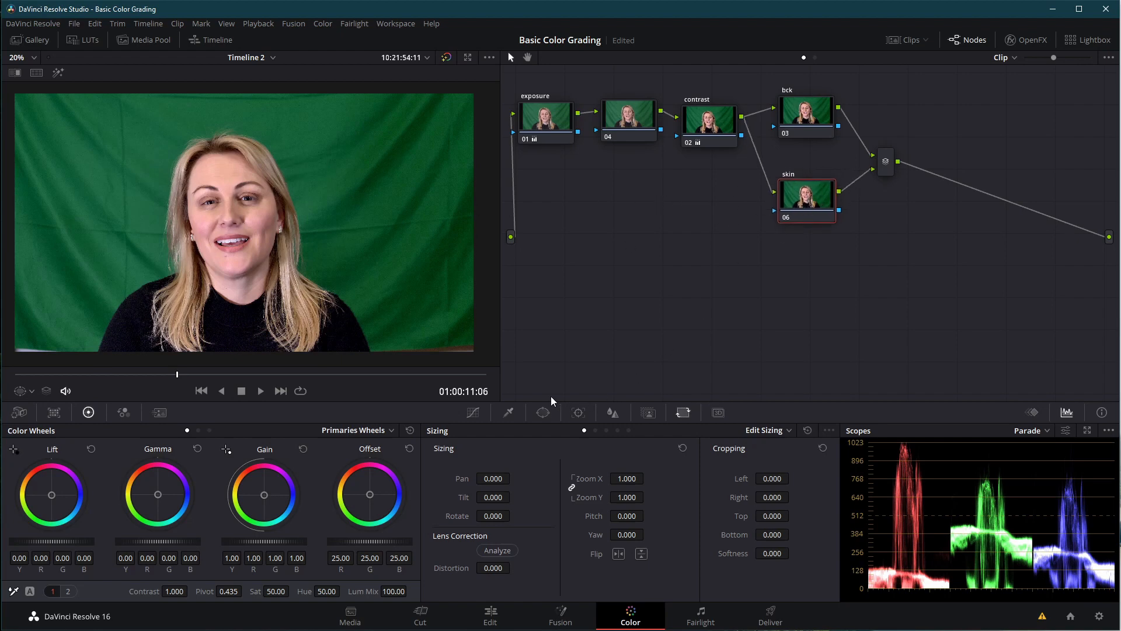
On the skin node, sample the facial skin tones with the HSL Qualifier and show the selection with Highlight
left_click(510, 412)
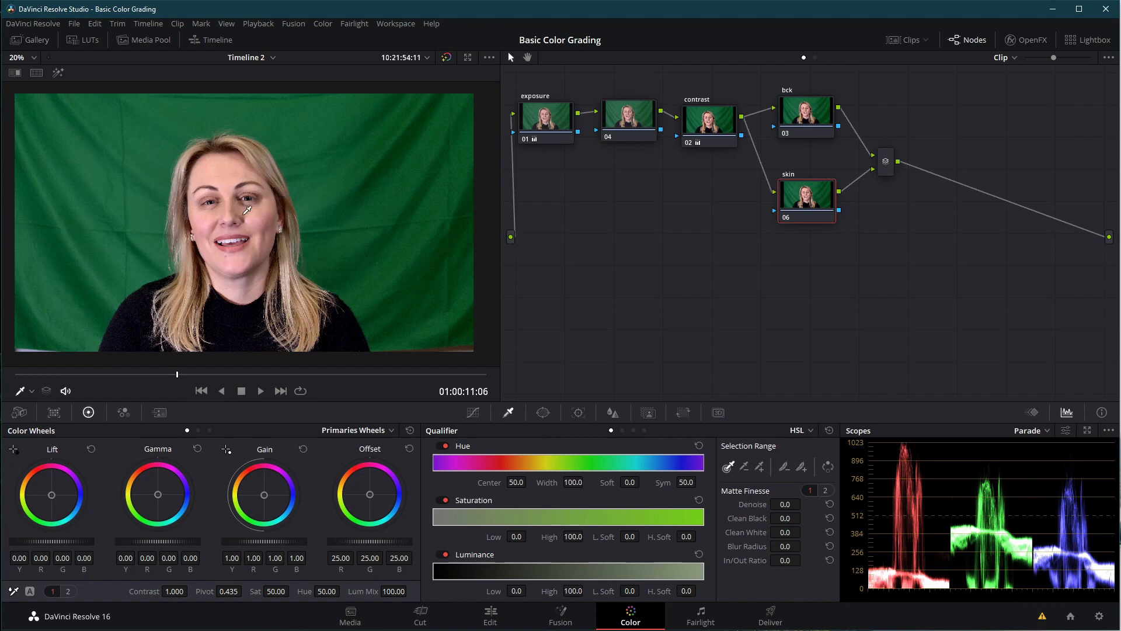
left_click_drag(246, 214, 261, 231)
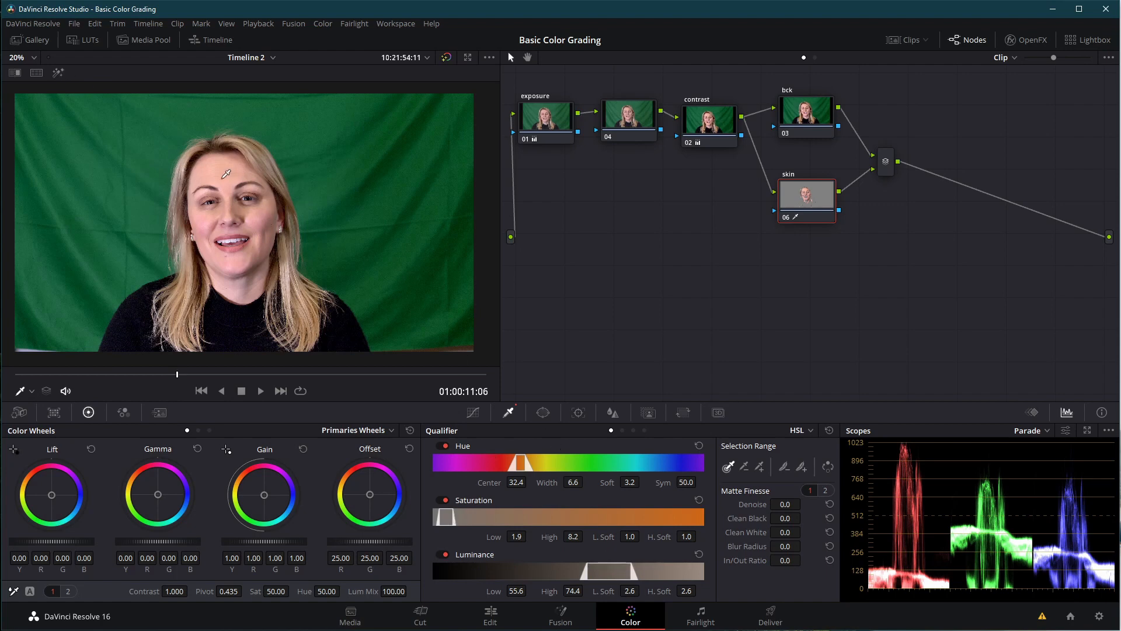
left_click(58, 73)
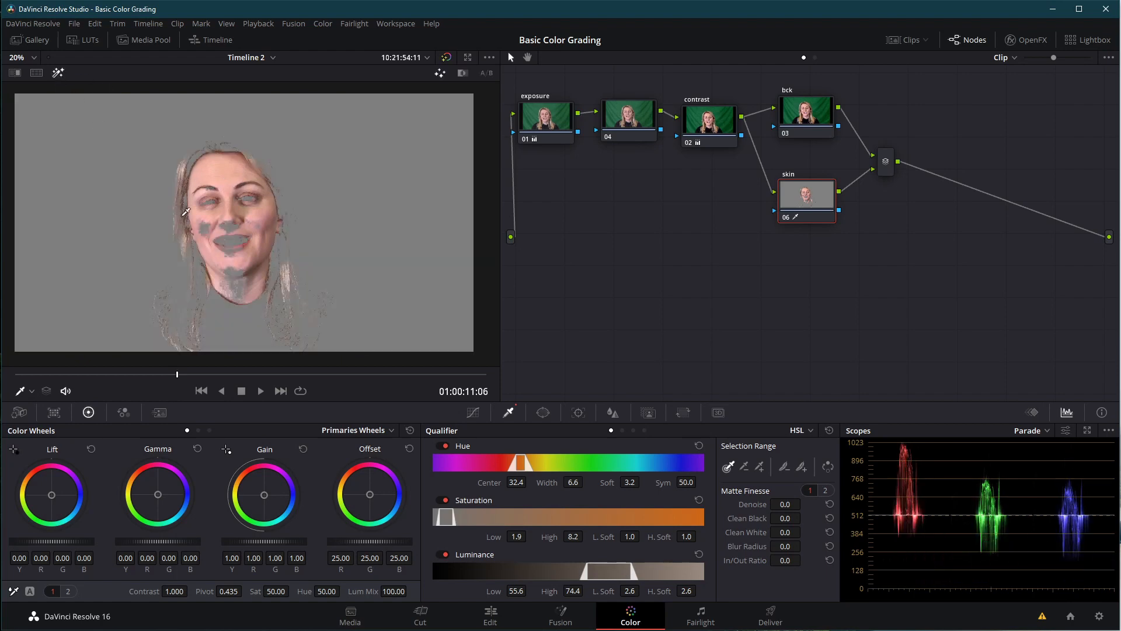
left_click(252, 215)
mouse_move(252, 215)
left_mouse_down()
mouse_move(260, 220)
mouse_move(237, 210)
mouse_move(228, 222)
mouse_move(257, 238)
left_mouse_up()
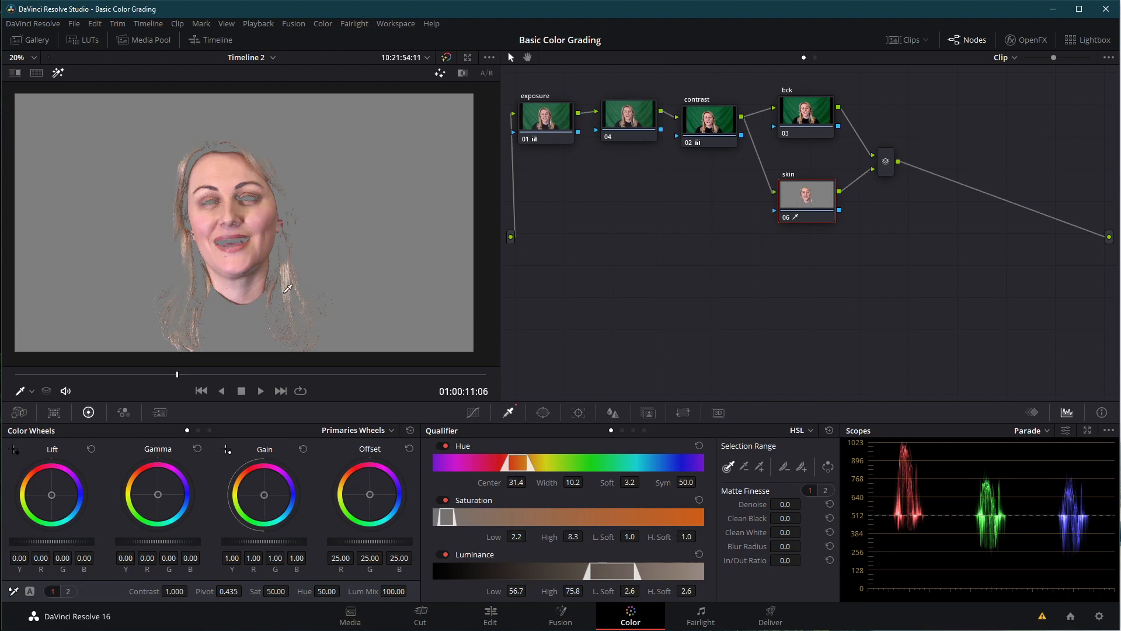
Try a strong red-pink Offset tint on the skin selection, view it without Highlight, and reset the Offset
left_click_drag(370, 495, 372, 481)
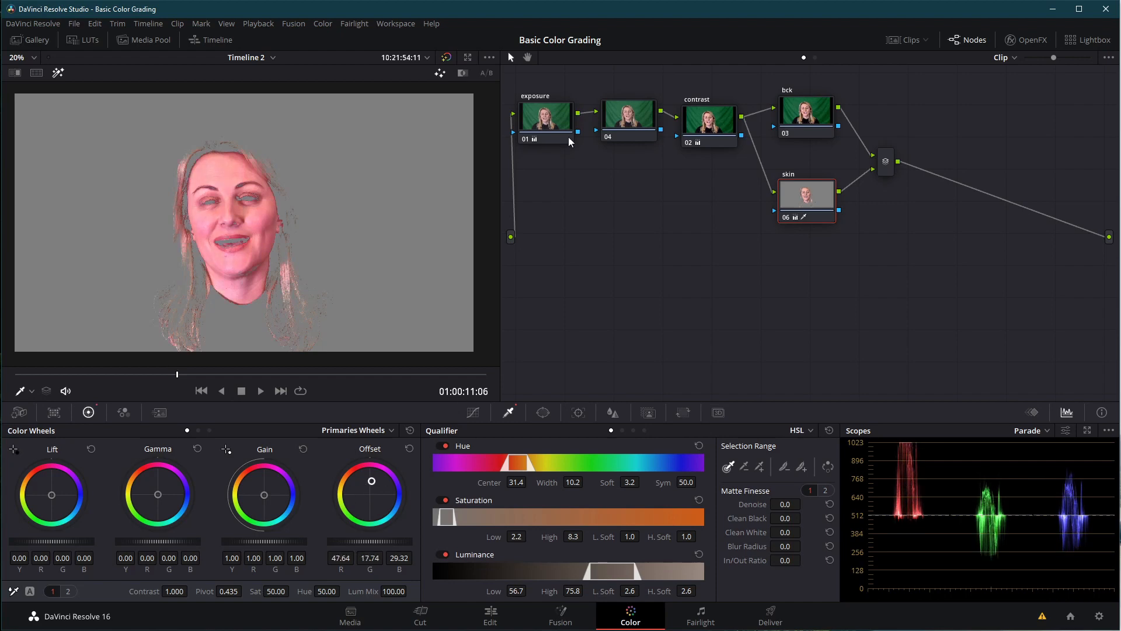
left_click(62, 74)
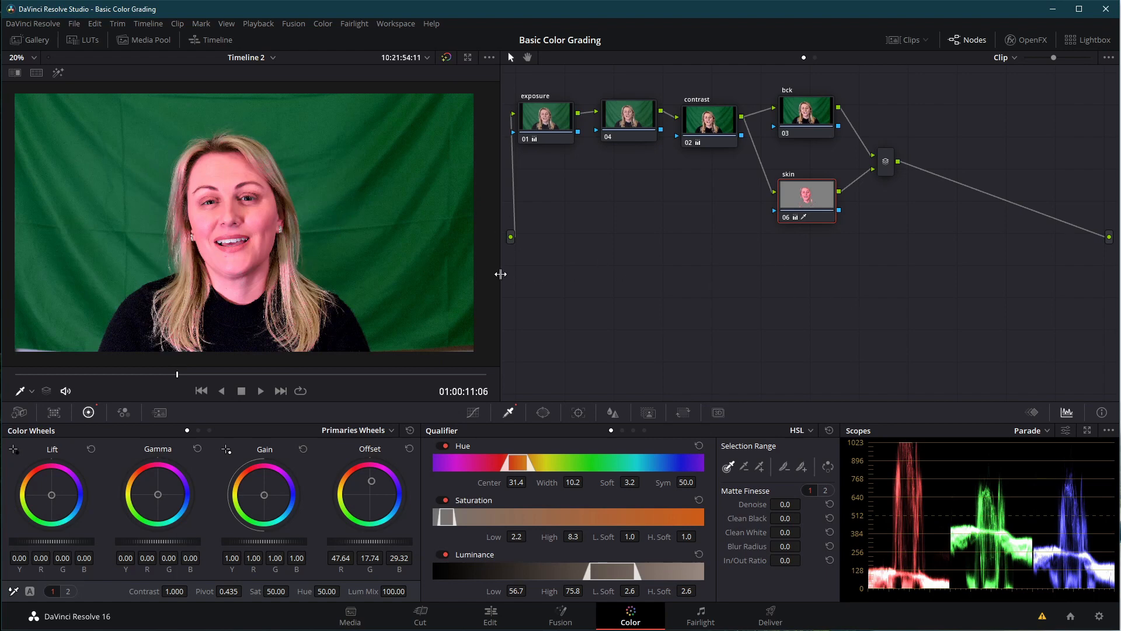
left_click(408, 448)
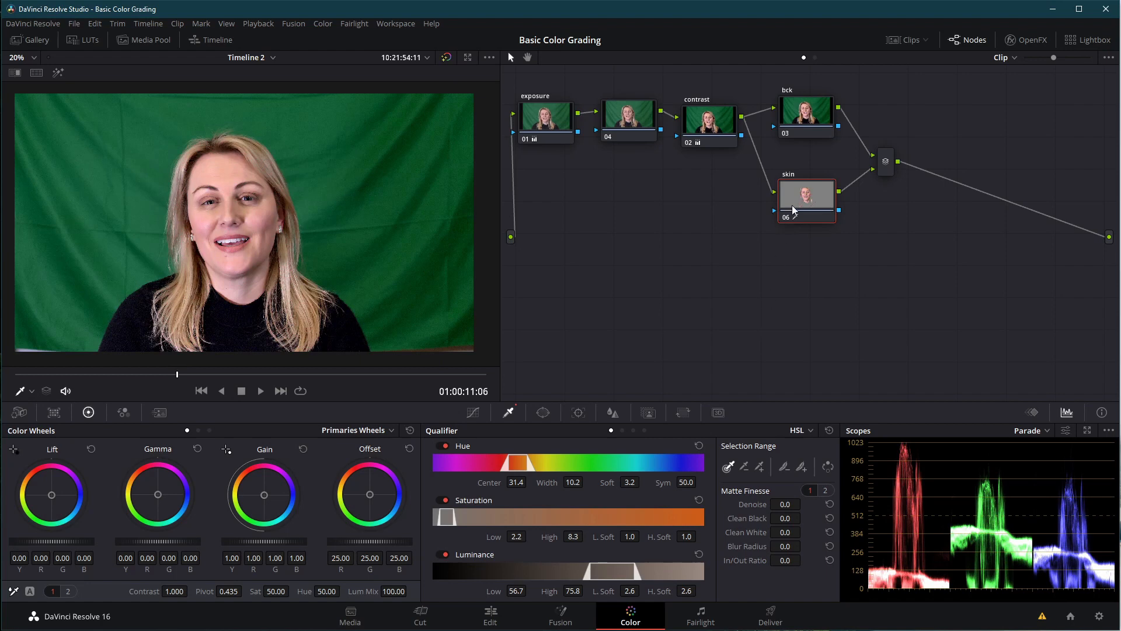
left_click(58, 73)
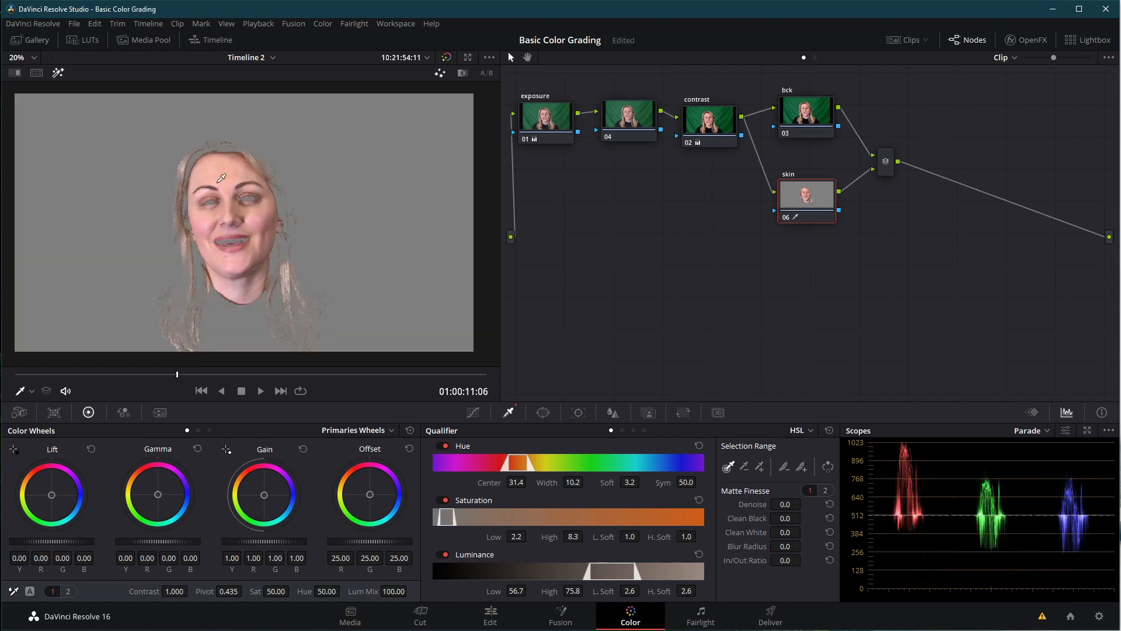
Resample the face and refine the skin qualifier to Hue center 31.0, Hue width 9.6, Saturation low 3.4 and high 7.8
left_click(250, 228)
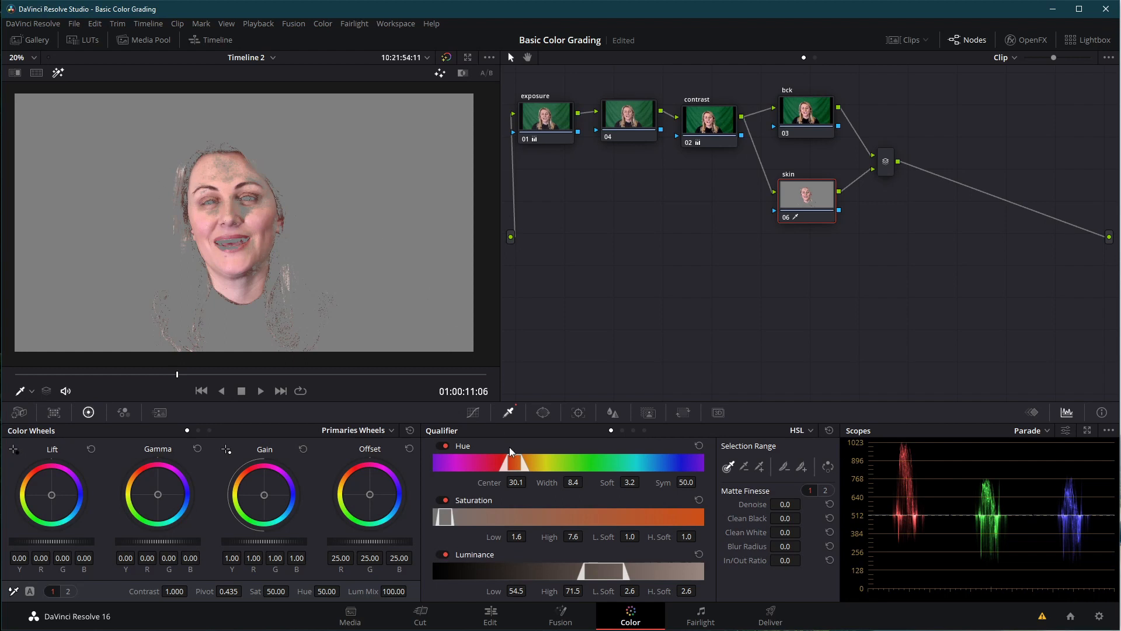
mouse_move(518, 464)
left_mouse_down()
mouse_move(496, 463)
mouse_move(601, 463)
mouse_move(493, 457)
mouse_move(513, 462)
left_mouse_up()
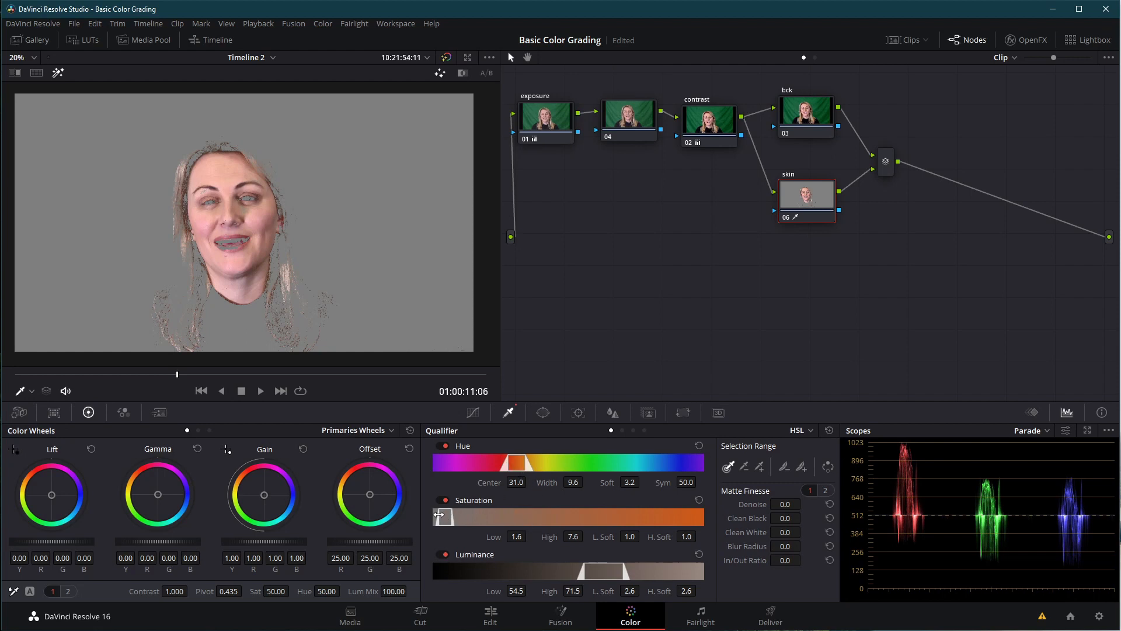
left_click_drag(439, 514, 454, 517)
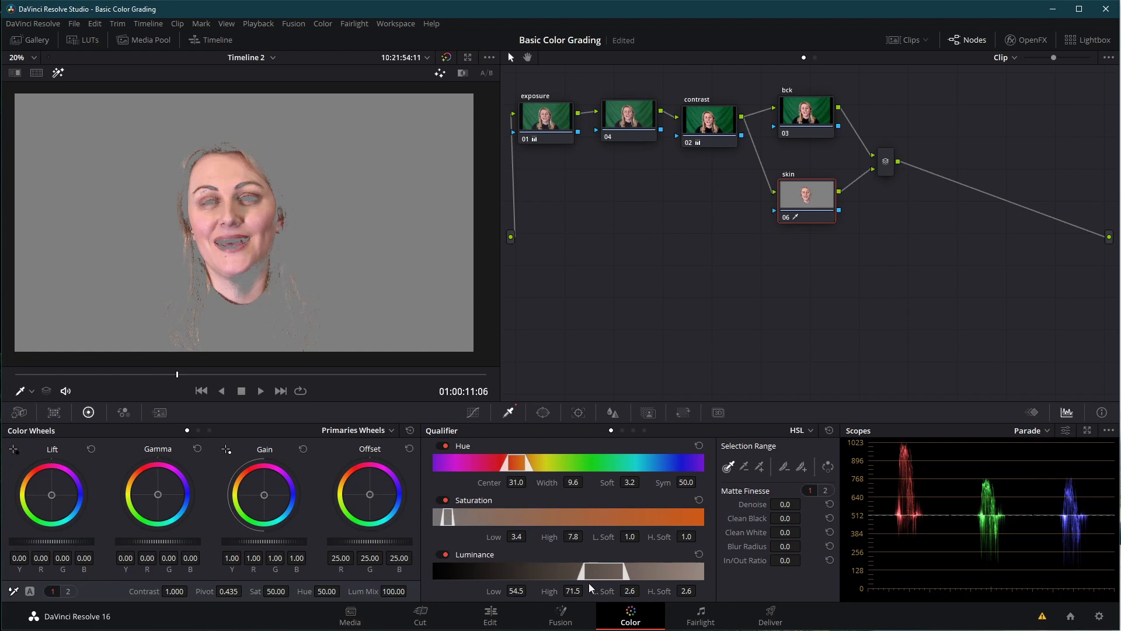
Raise the skin qualifier's Luminance low to 56.9 and set the matte's Denoise to 9.7
left_click_drag(584, 568, 587, 564)
left_click_drag(593, 567, 597, 567)
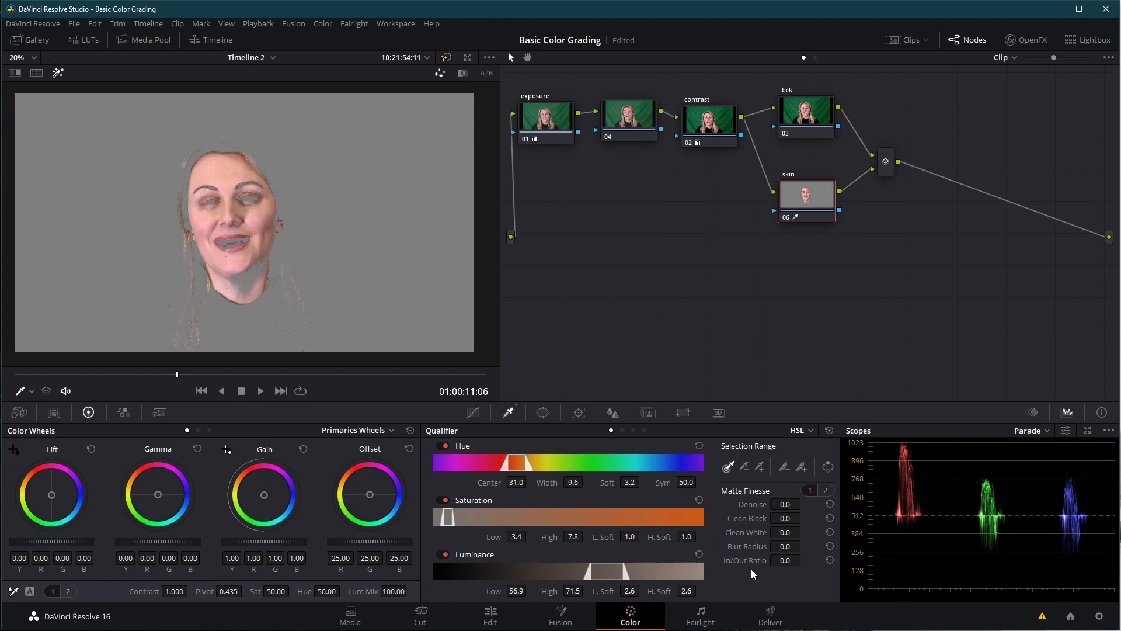
left_click_drag(782, 505, 805, 504)
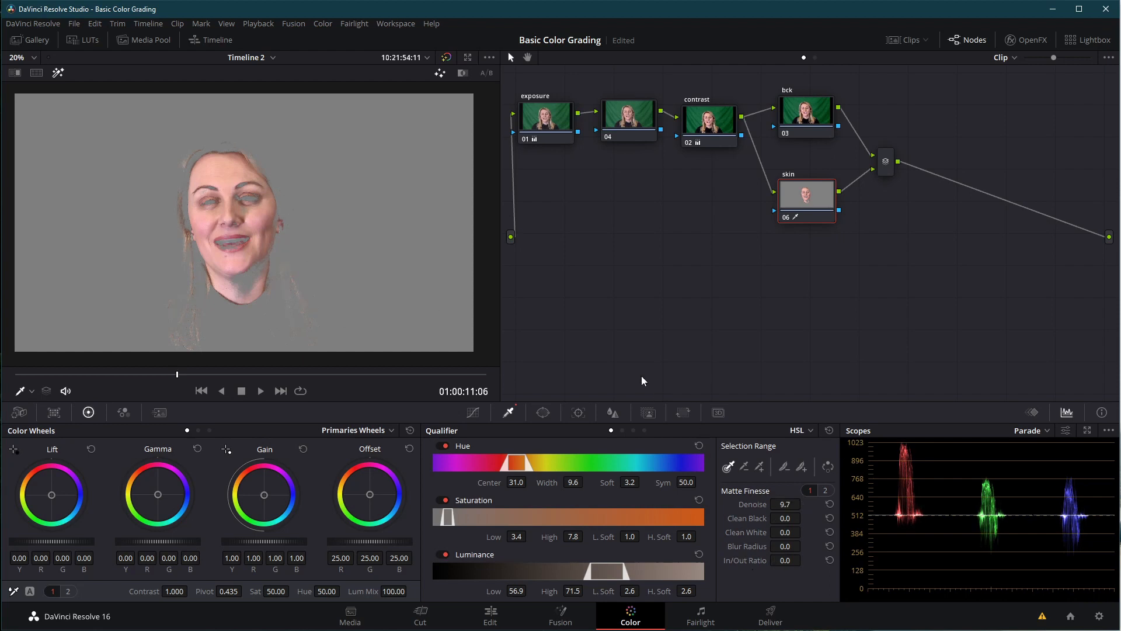
Move the exposure node below the row and back to its place at the start of the chain
left_click_drag(537, 125, 600, 210)
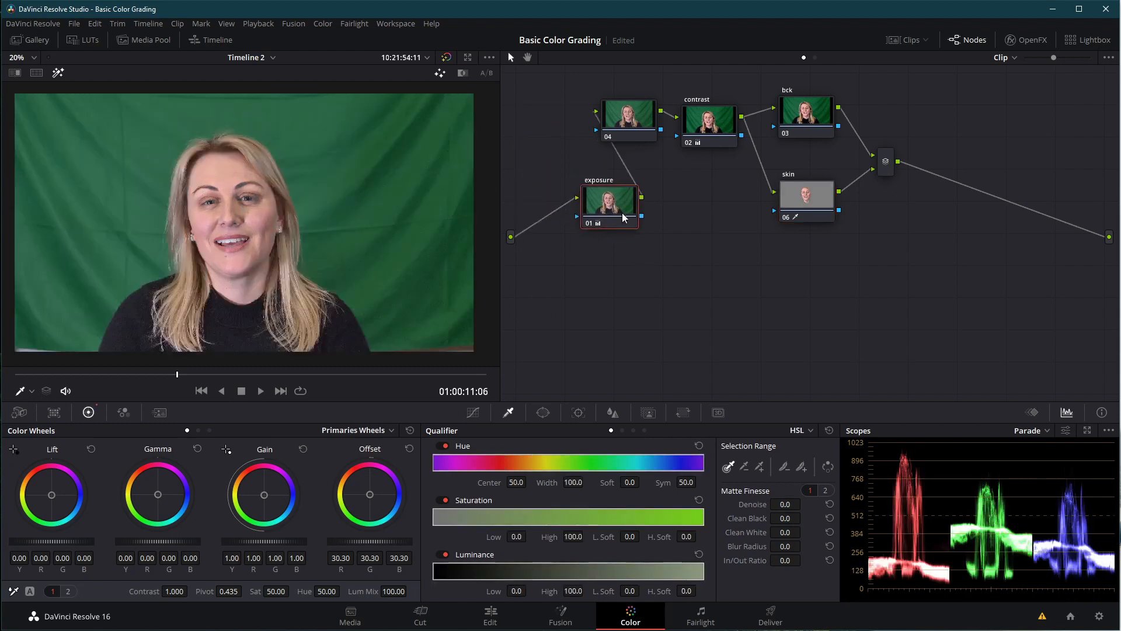
left_click_drag(623, 213, 559, 126)
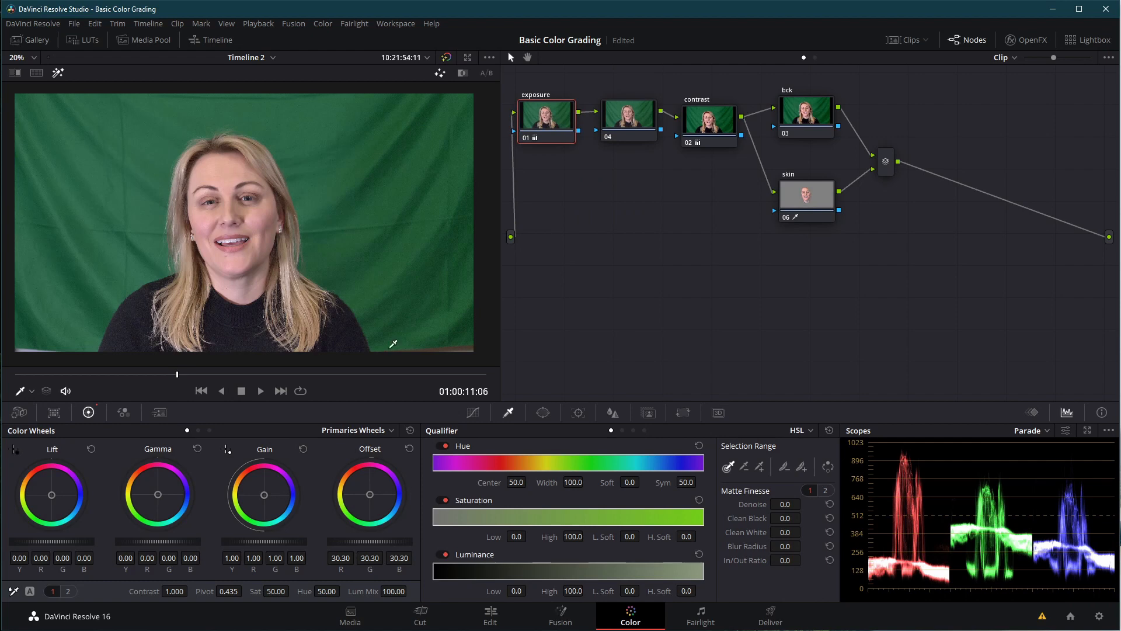
Remove softness from the skin node's qualifier by sampling beside the face, leaving Hue Soft, Saturation L. Soft and Luminance L. Soft at 0.0
left_click(807, 206)
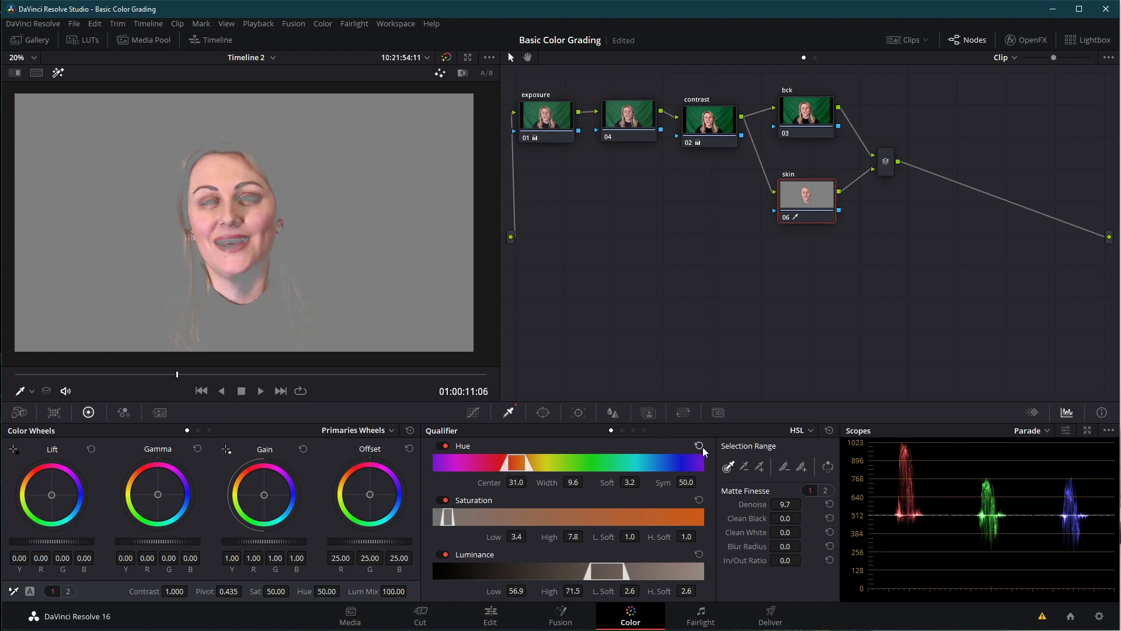
left_click(744, 469)
left_click(788, 466)
left_click(183, 215)
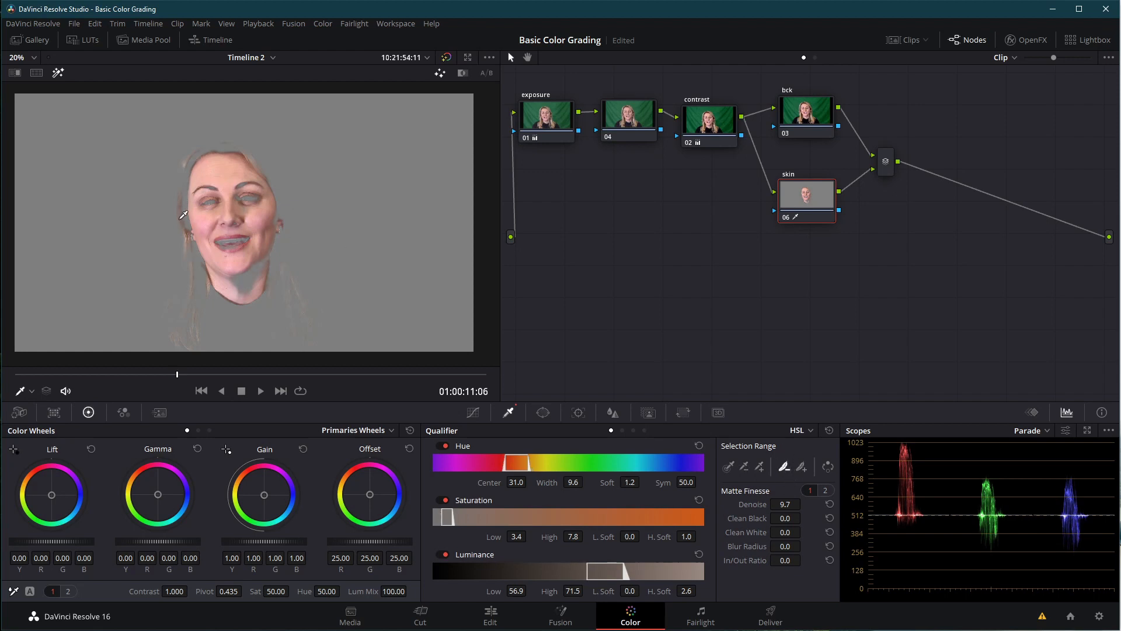
left_click(184, 217)
Refine the skin matte with Clean Black 48.4, Clean White 34.0 and Blur Radius 76.3
left_click_drag(778, 515, 806, 518)
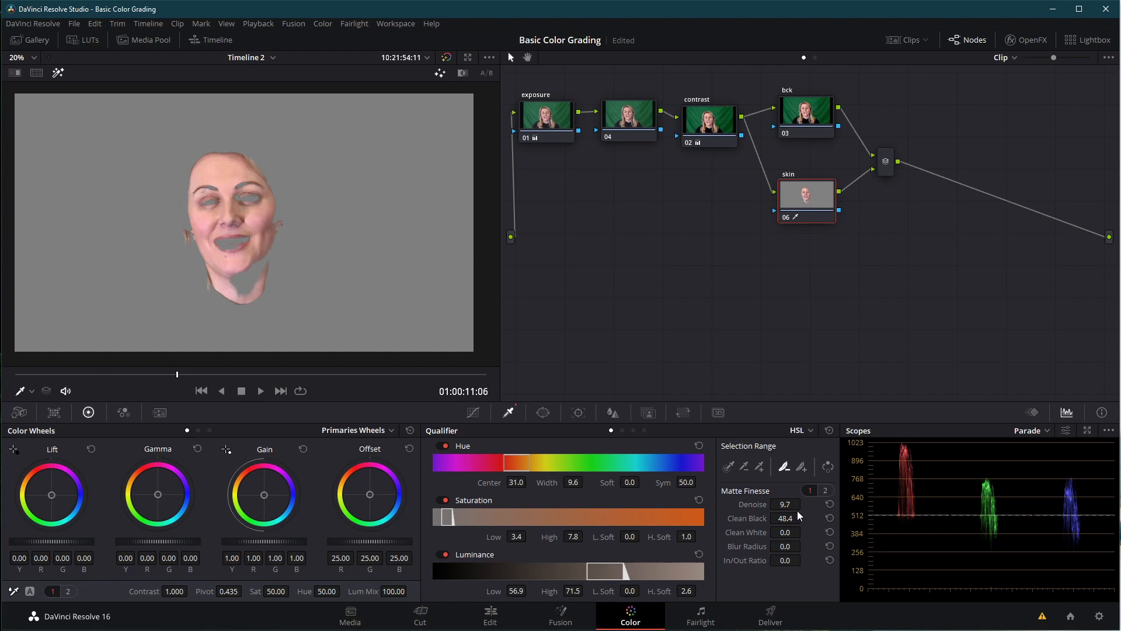
left_click_drag(780, 536, 804, 532)
left_click_drag(804, 545, 804, 546)
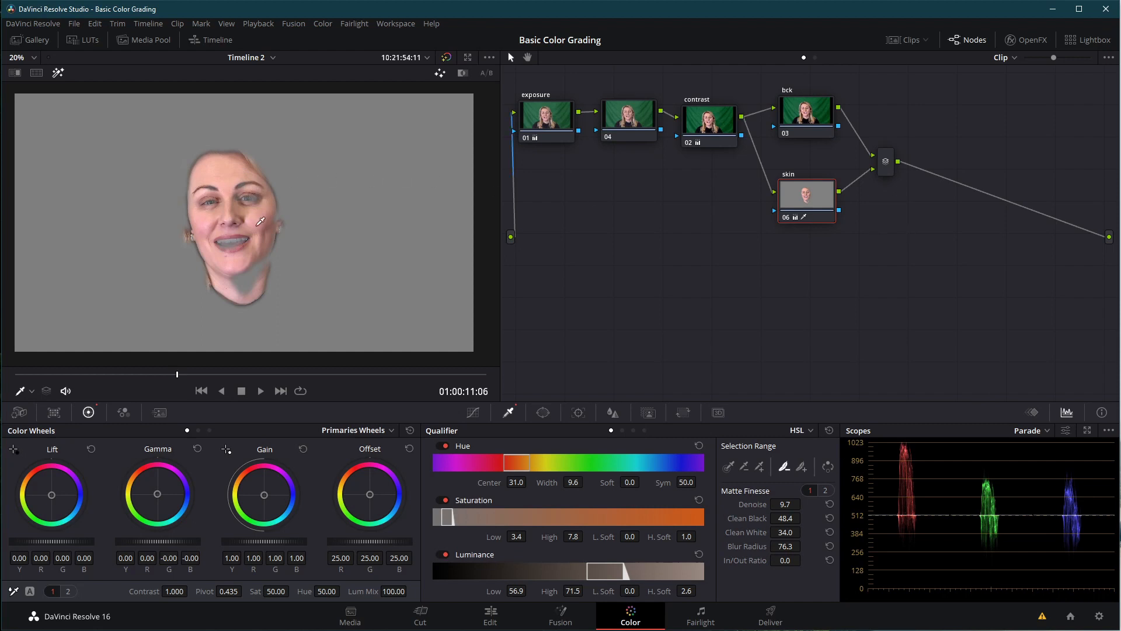
Show the skin selection on the Vectorscope and check in its display settings that the Skin Tone Indicator is shown
left_click(1047, 431)
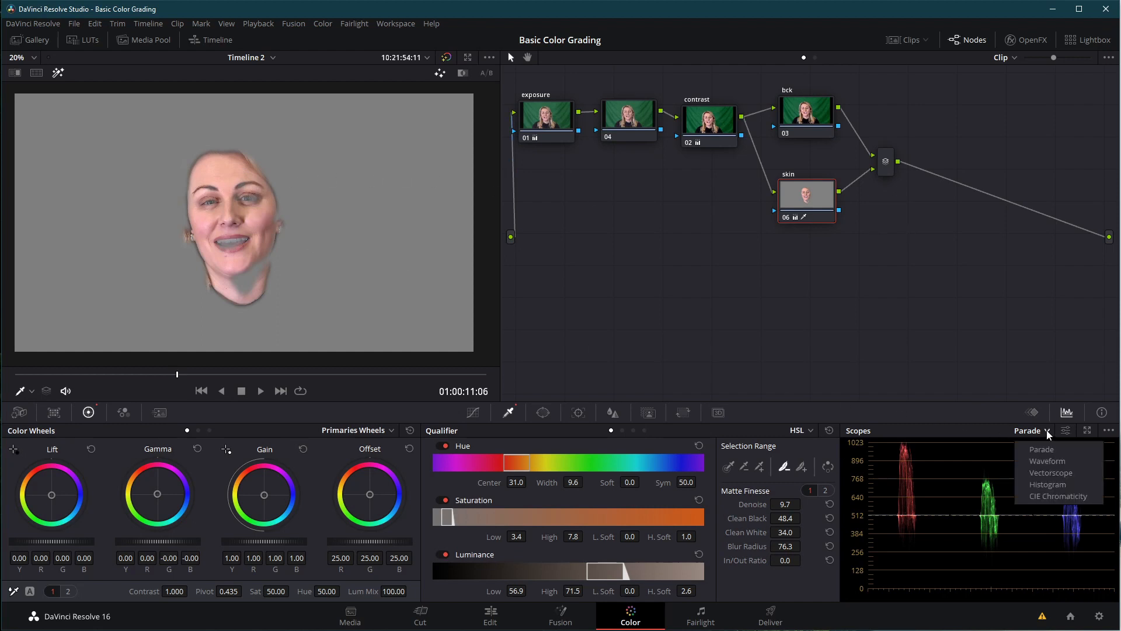
left_click(1059, 547)
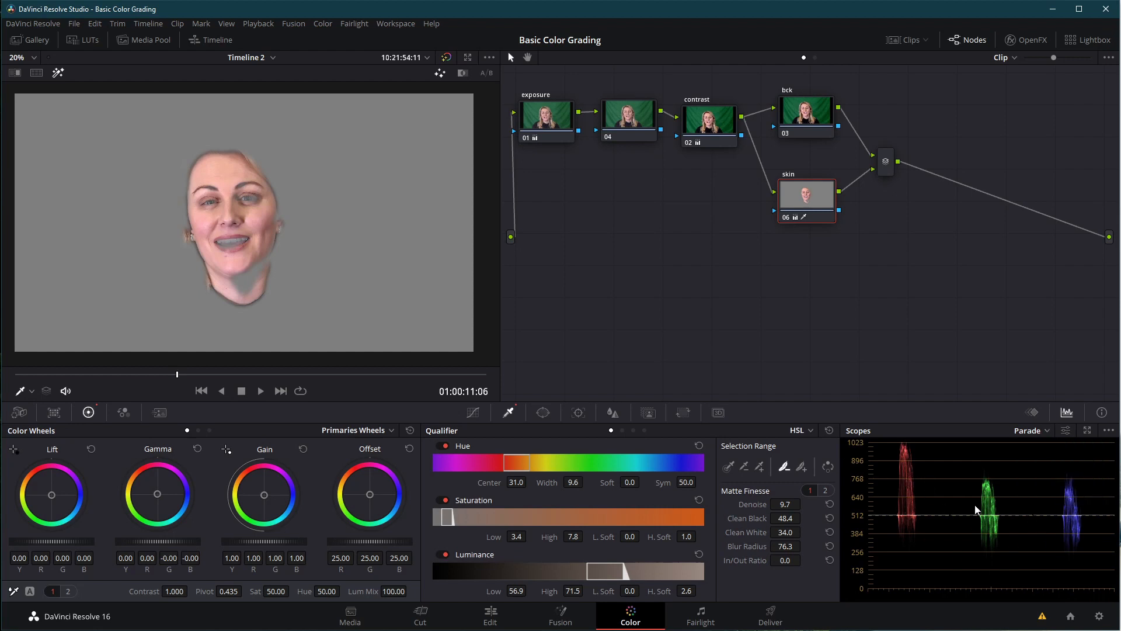
left_click(1034, 430)
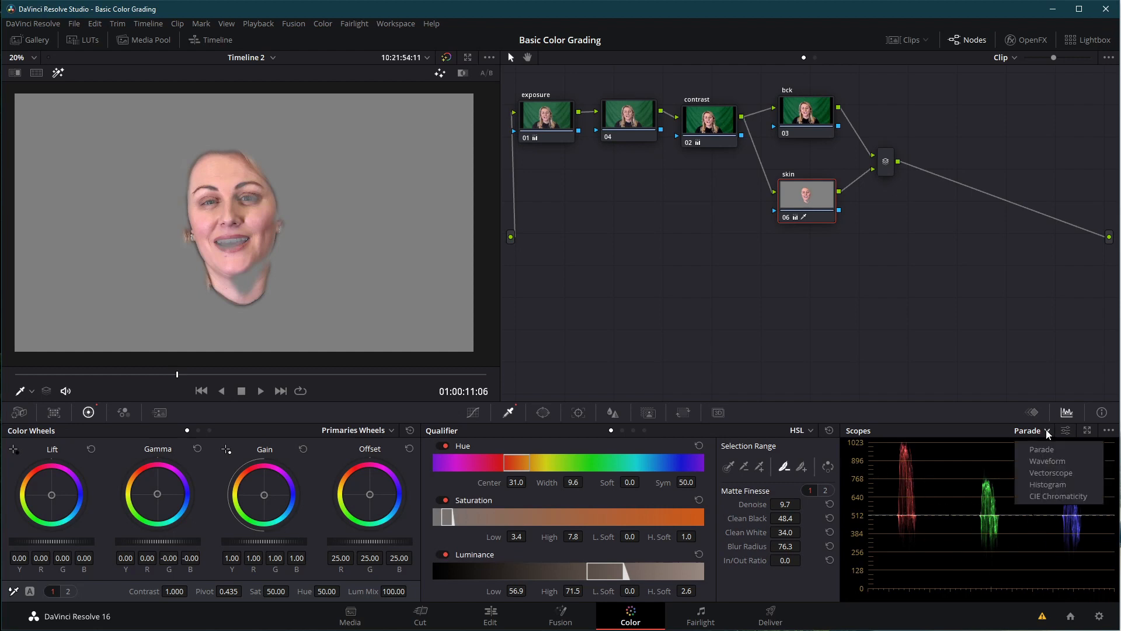
left_click(1059, 472)
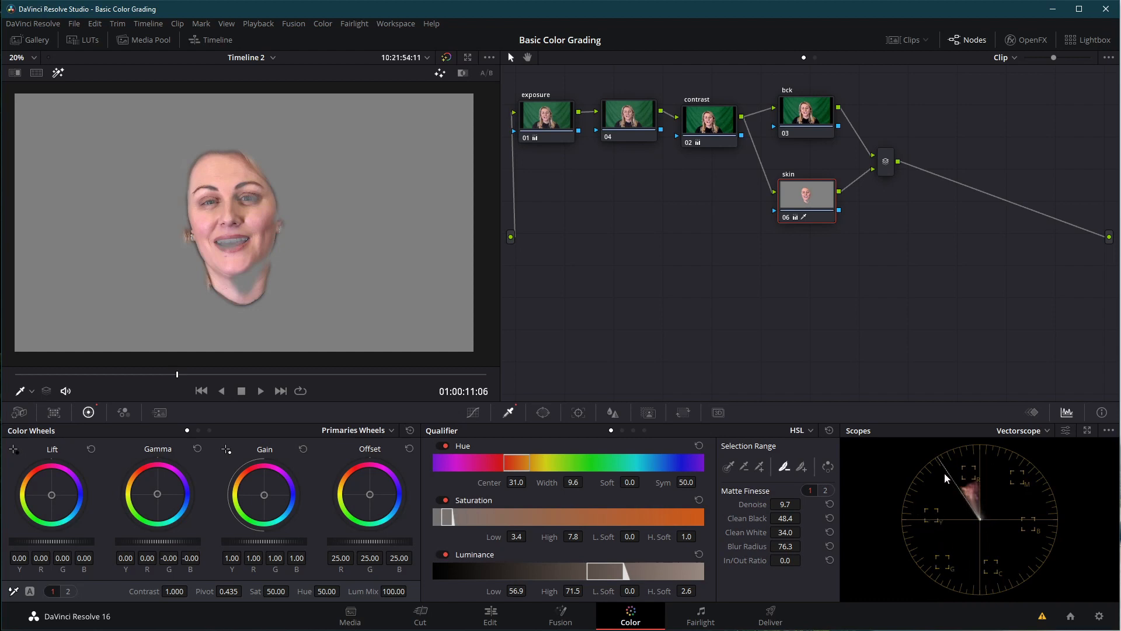
left_click(1066, 431)
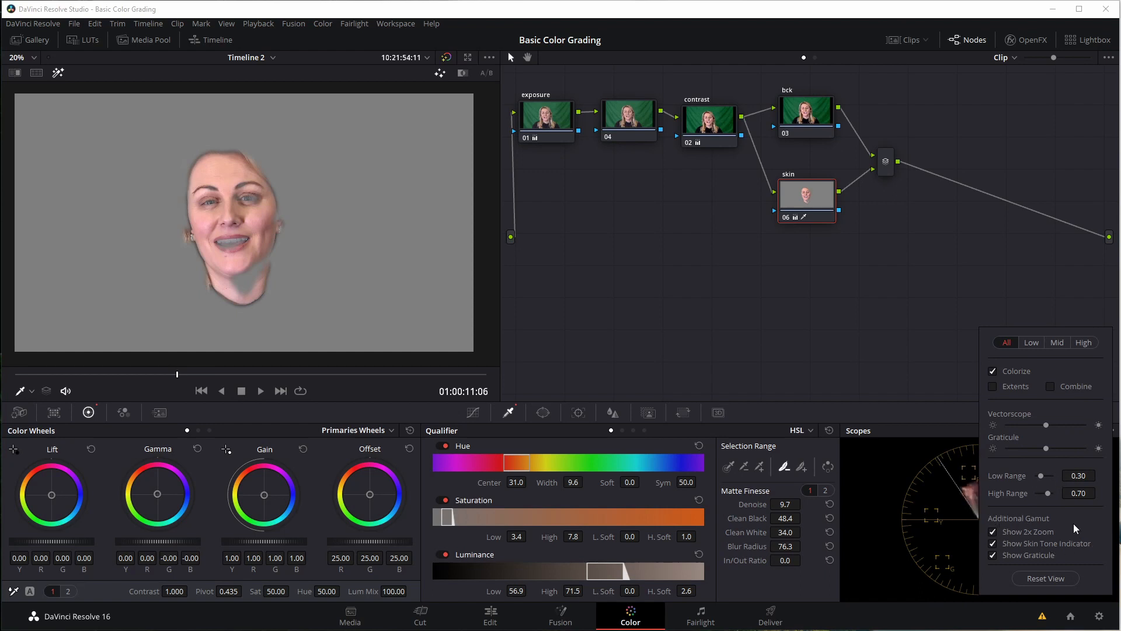
left_click(902, 421)
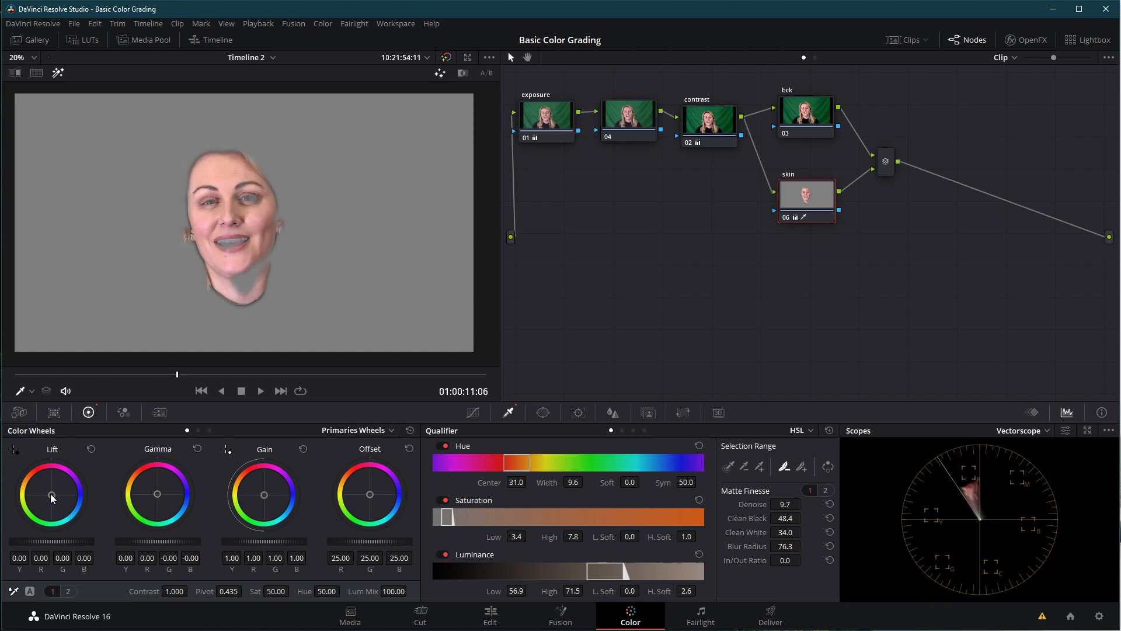
Balance the skin's Lift, Gamma and Gain toward the skin tone line, with Gain red 1.01 and blue 0.97, and set Saturation to 47.20
left_click_drag(51, 497, 51, 495)
left_click_drag(160, 497, 157, 494)
left_click_drag(267, 496, 262, 495)
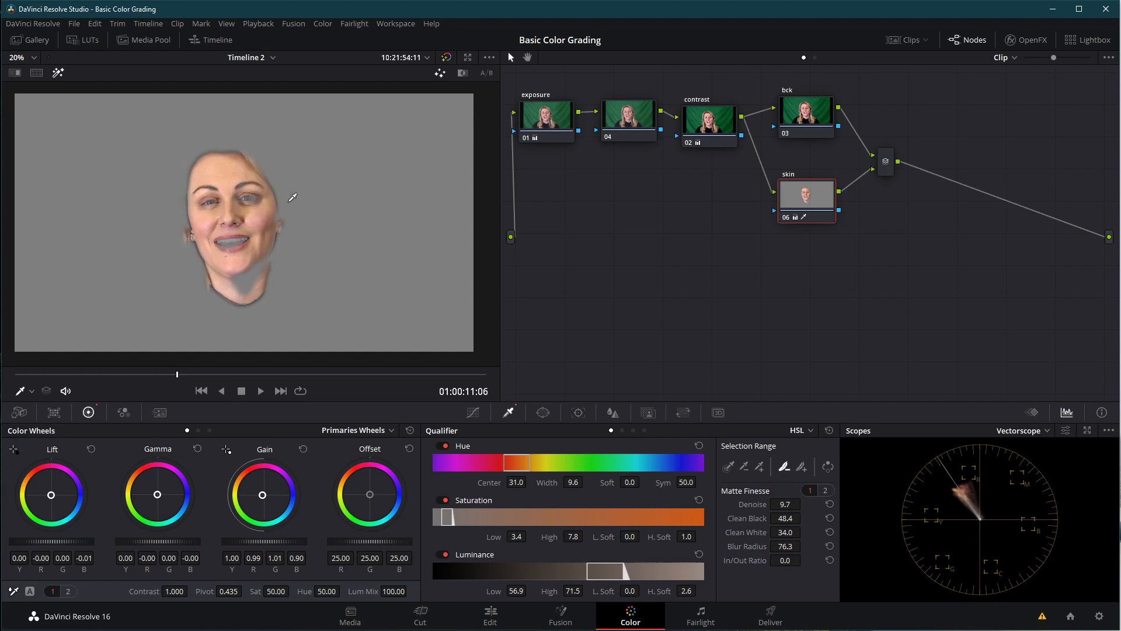
left_click_drag(262, 495, 264, 495)
left_click_drag(276, 592, 292, 591)
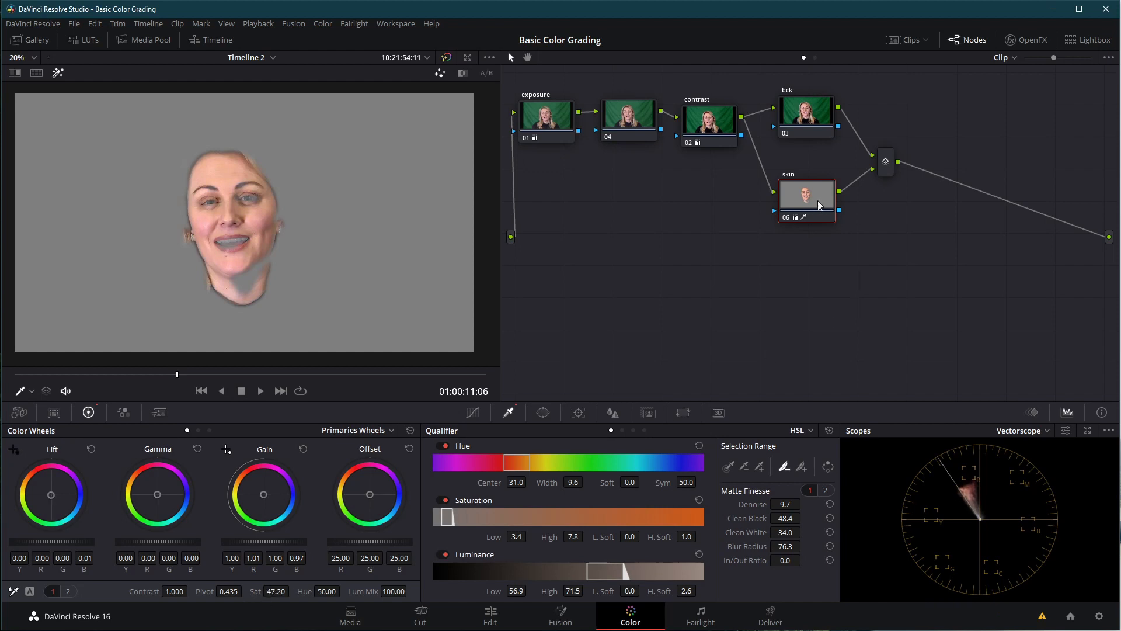
Move the skin node lower, check the combined image at the layer mixer, and set the skin node's Saturation to 52.80
left_click_drag(820, 205, 836, 227)
left_click(886, 169)
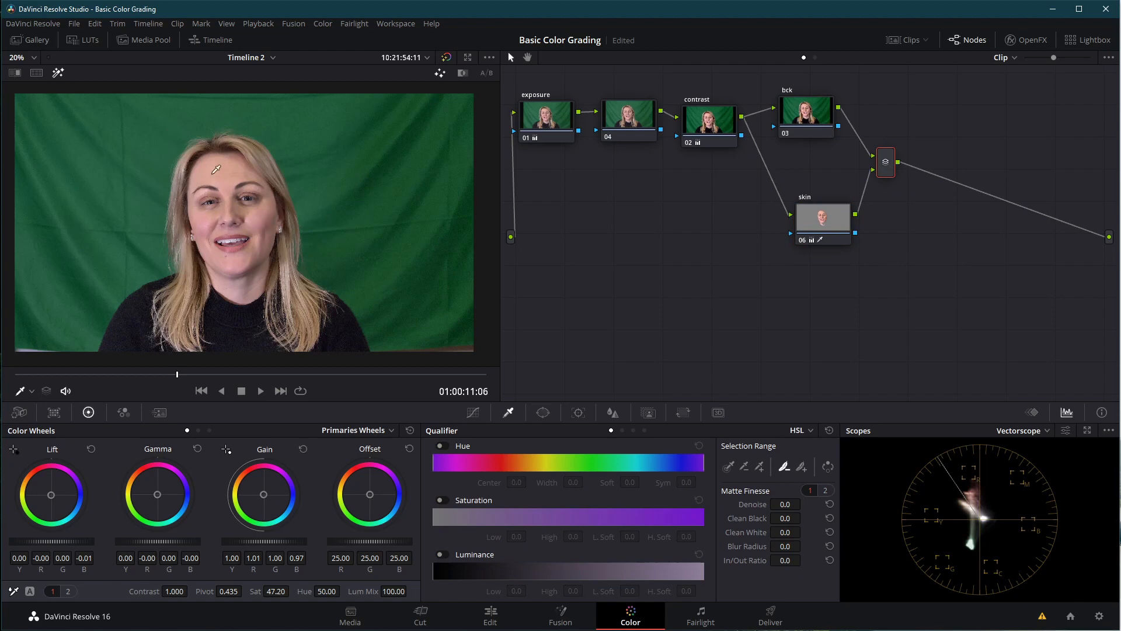
left_click(827, 225)
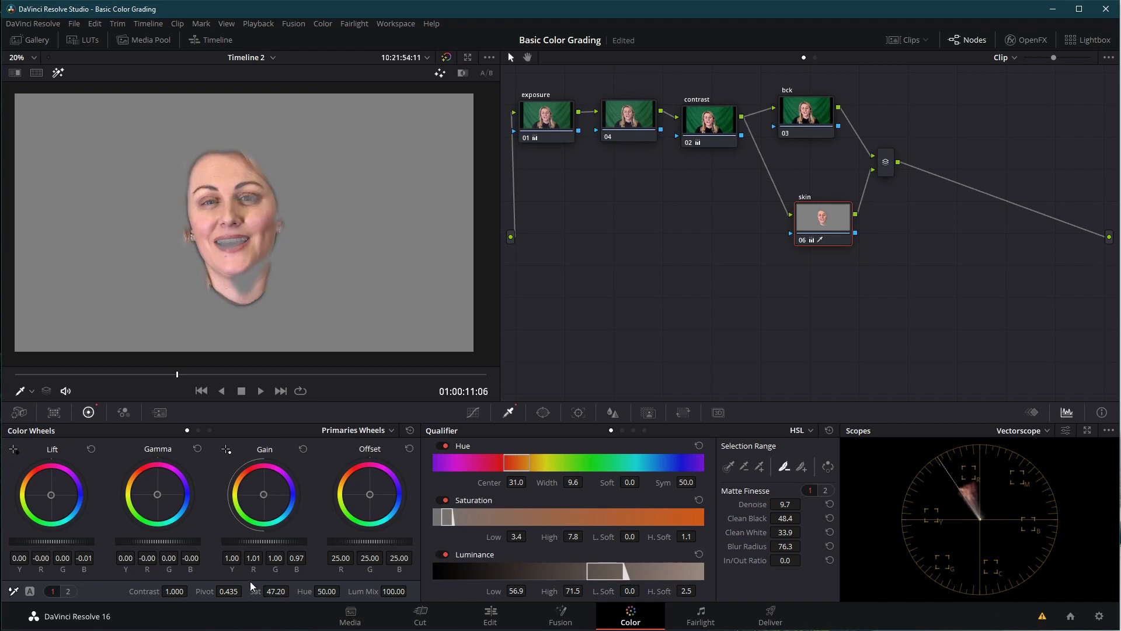
left_click_drag(275, 592, 293, 590)
View the combined image at the layer mixer and switch the scopes to Parade
left_click(889, 165)
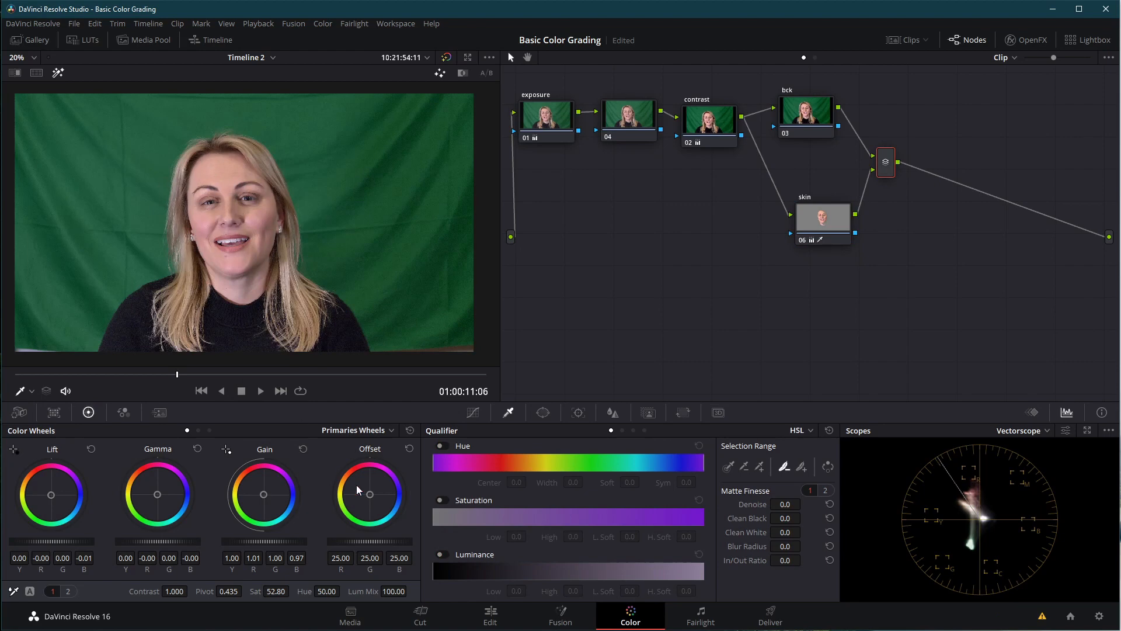
left_click(1047, 435)
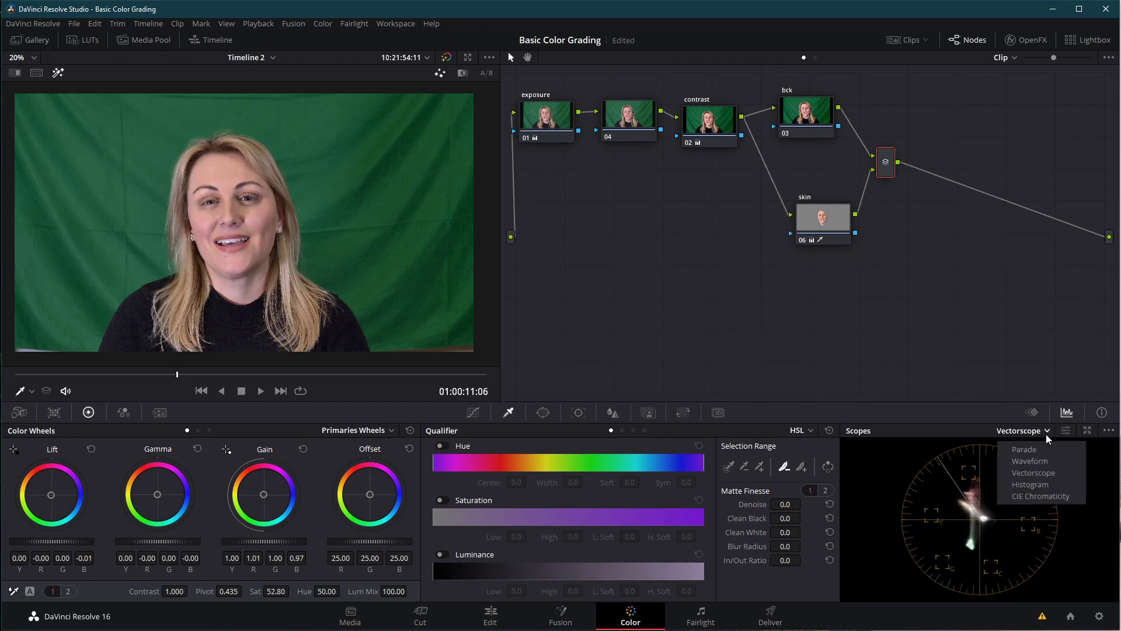
left_click(1039, 450)
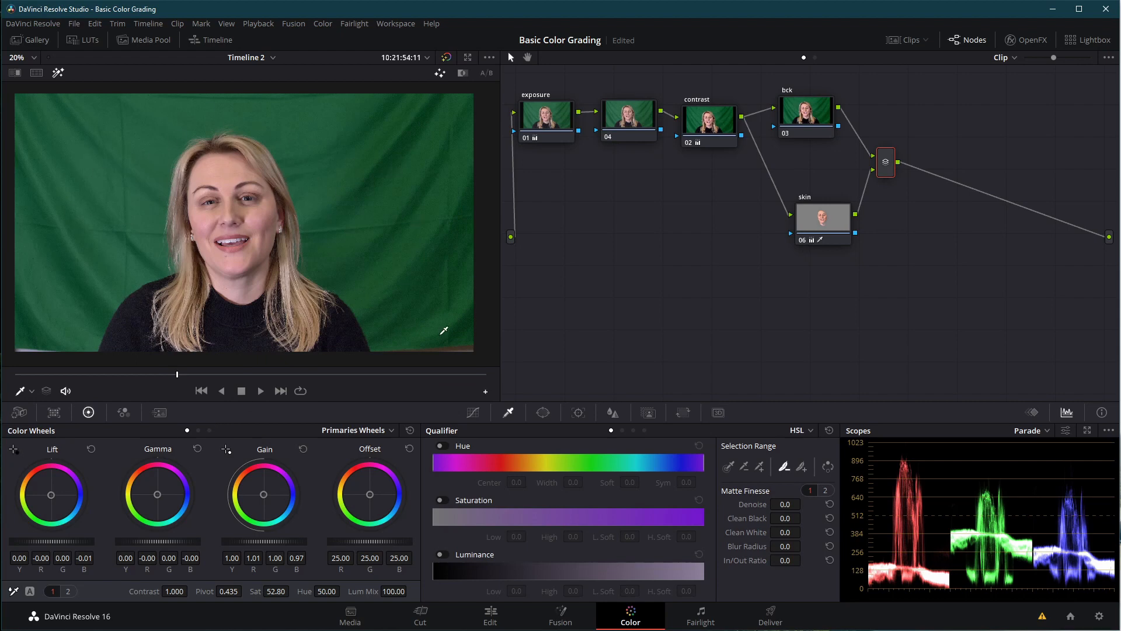
Rearrange the graph into a compact layout with the bck and skin branches stacked between the contrast node and layer mixer, and view the mixer output
left_click_drag(889, 170, 907, 149)
left_click_drag(834, 229, 815, 199)
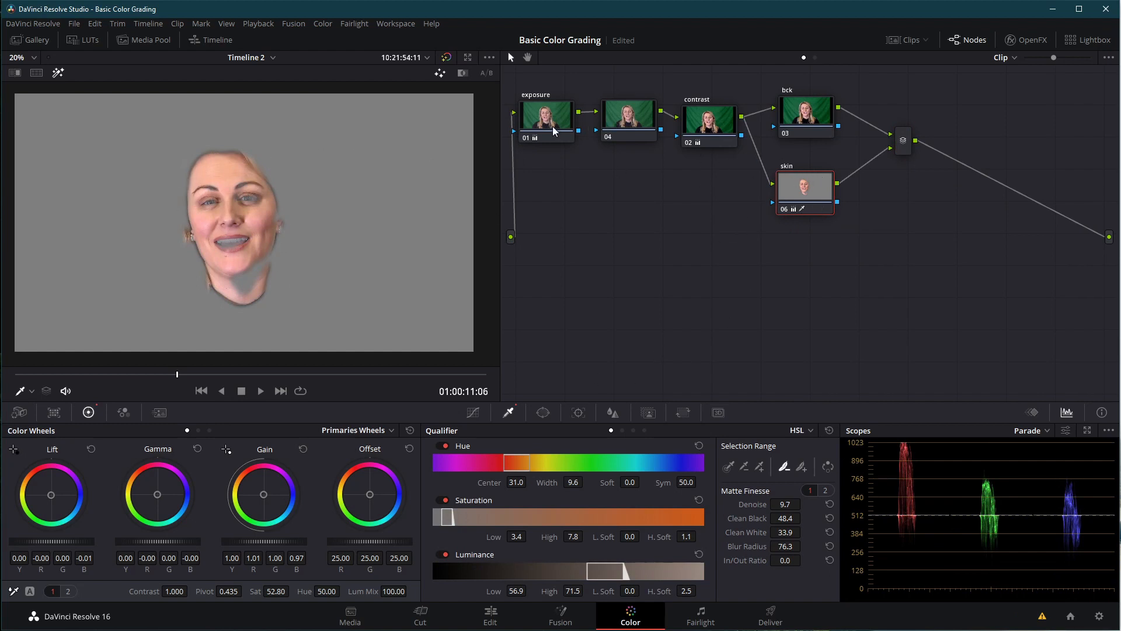
left_click_drag(550, 124, 552, 198)
left_click_drag(629, 114, 637, 168)
left_click_drag(707, 140, 712, 189)
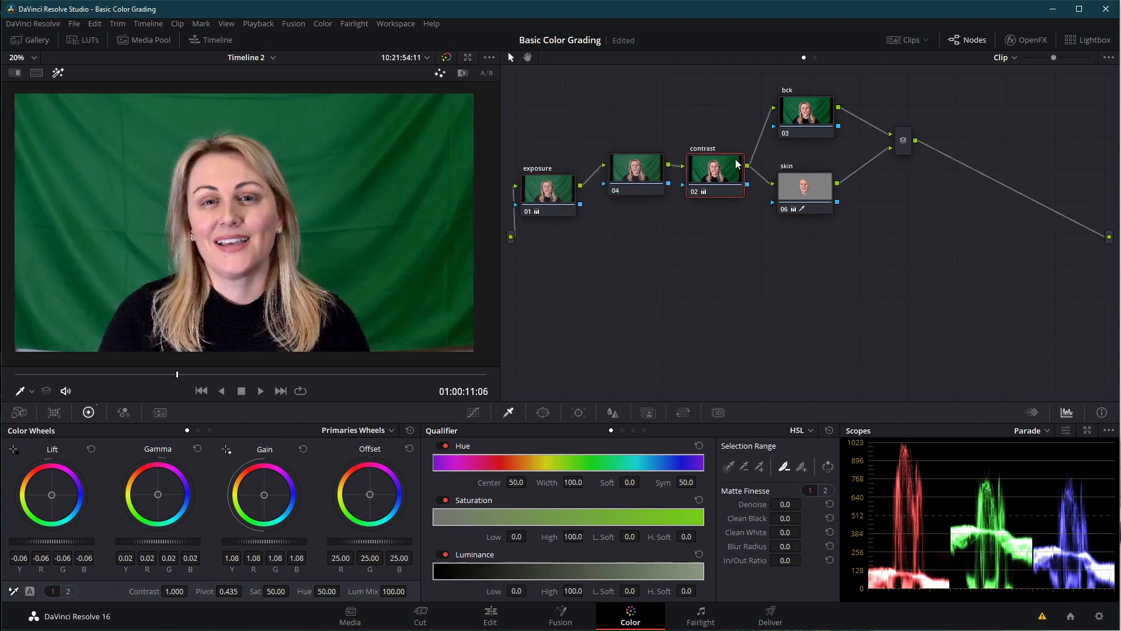
left_click_drag(809, 108, 816, 127)
left_click_drag(811, 176, 817, 190)
left_click_drag(823, 132, 821, 136)
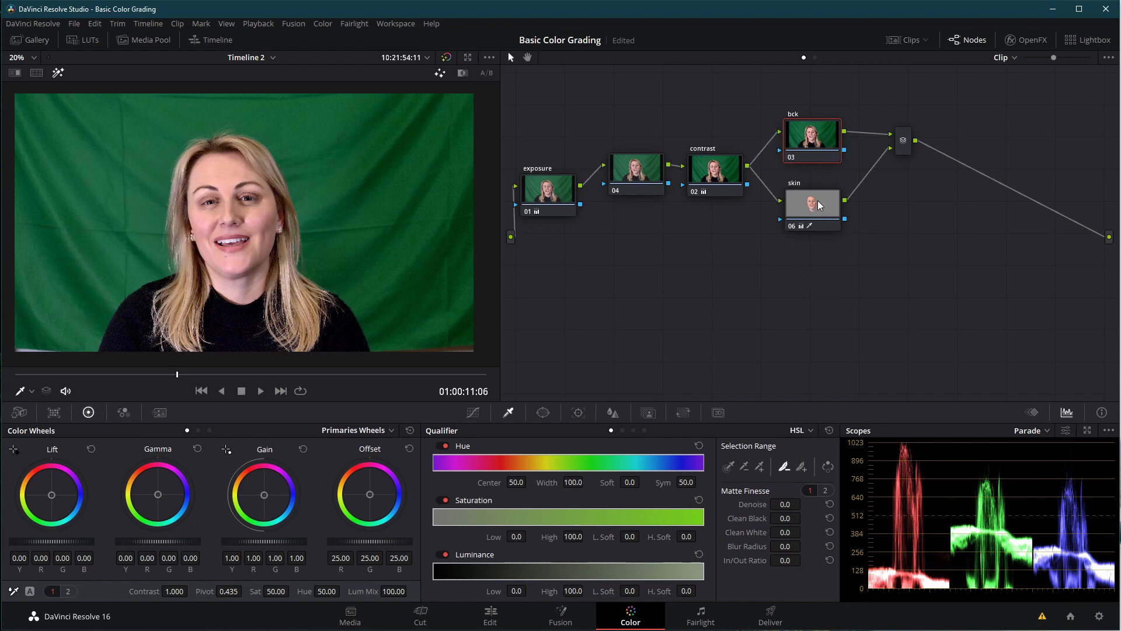
left_click_drag(913, 150, 913, 181)
left_click(822, 141)
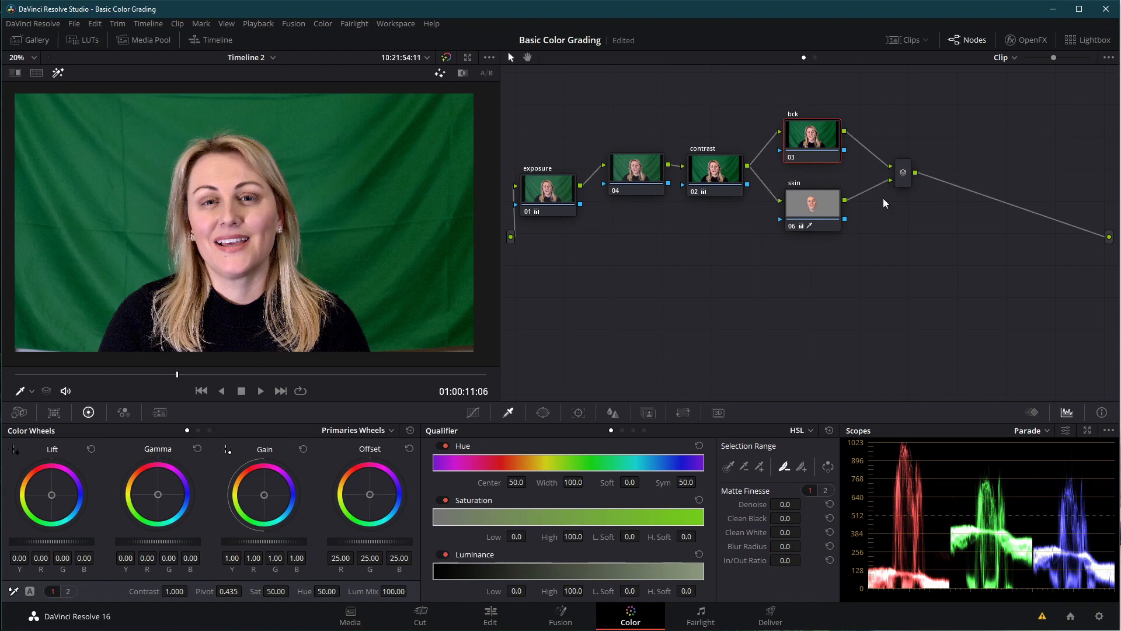
left_click(905, 172)
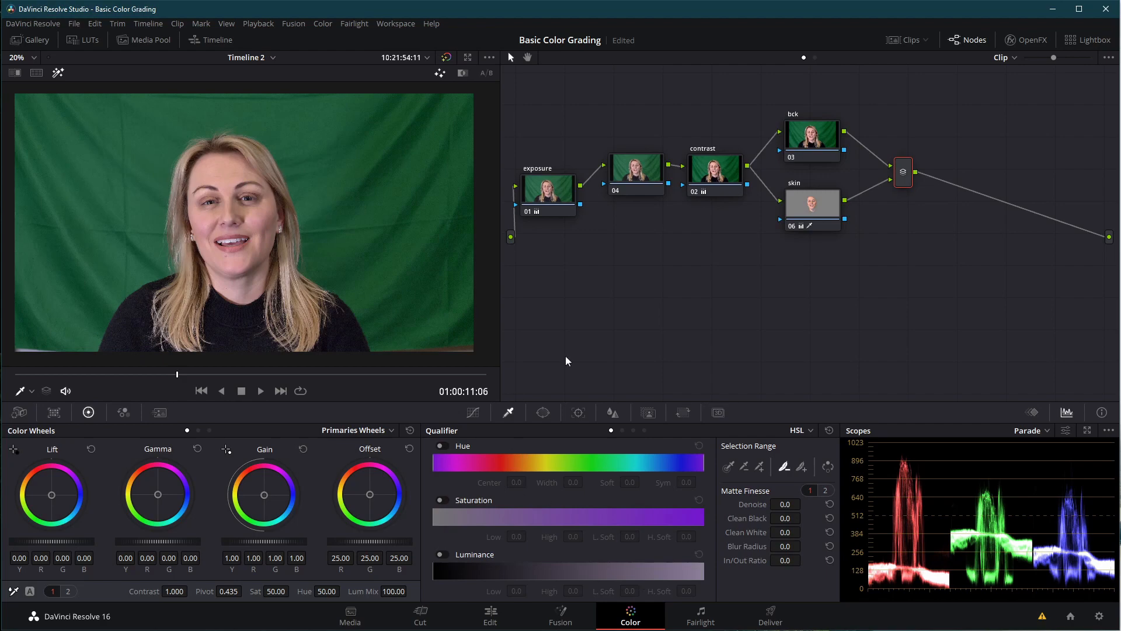
Open clip 02 with the coastal city for grading and move the playhead to 01:00:30:10
left_click(907, 39)
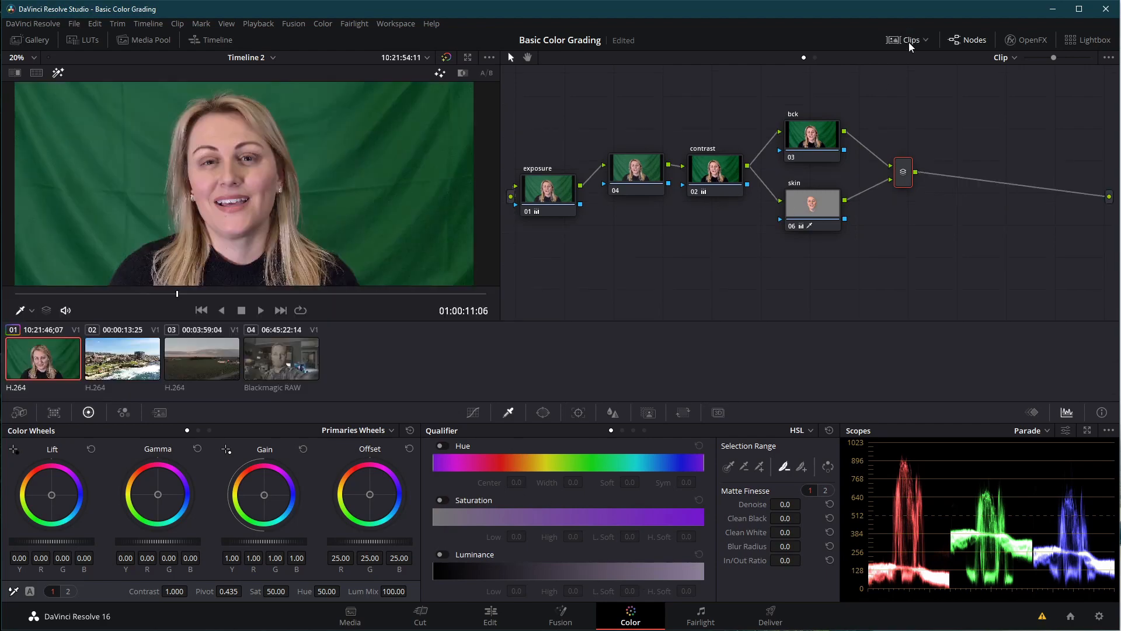
left_click(138, 369)
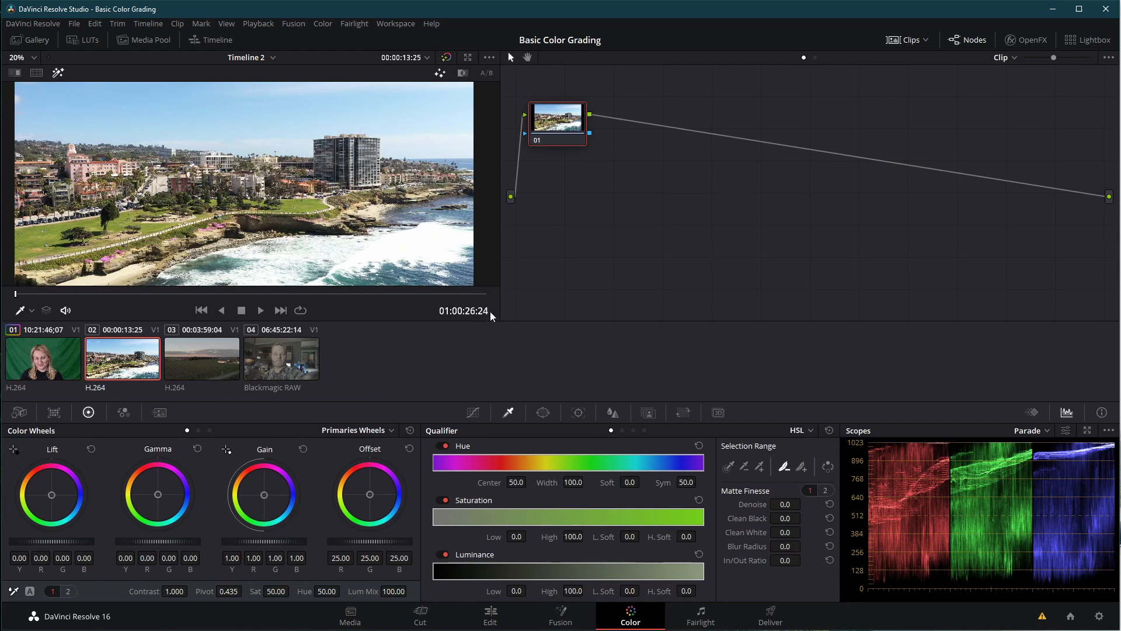
left_click_drag(551, 126, 630, 118)
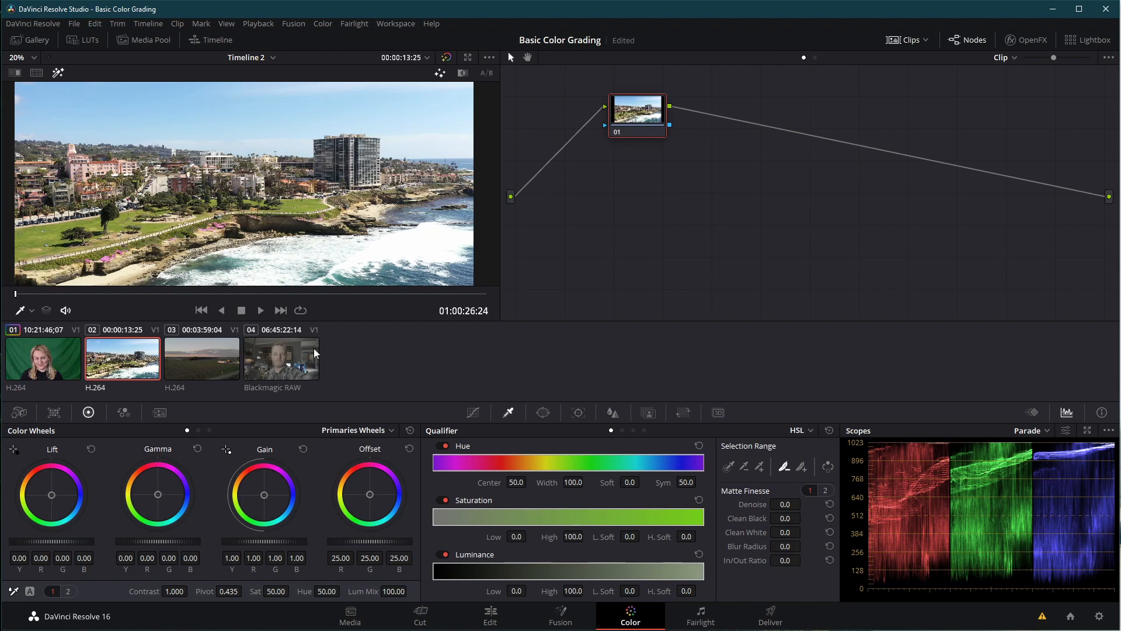
left_click(902, 40)
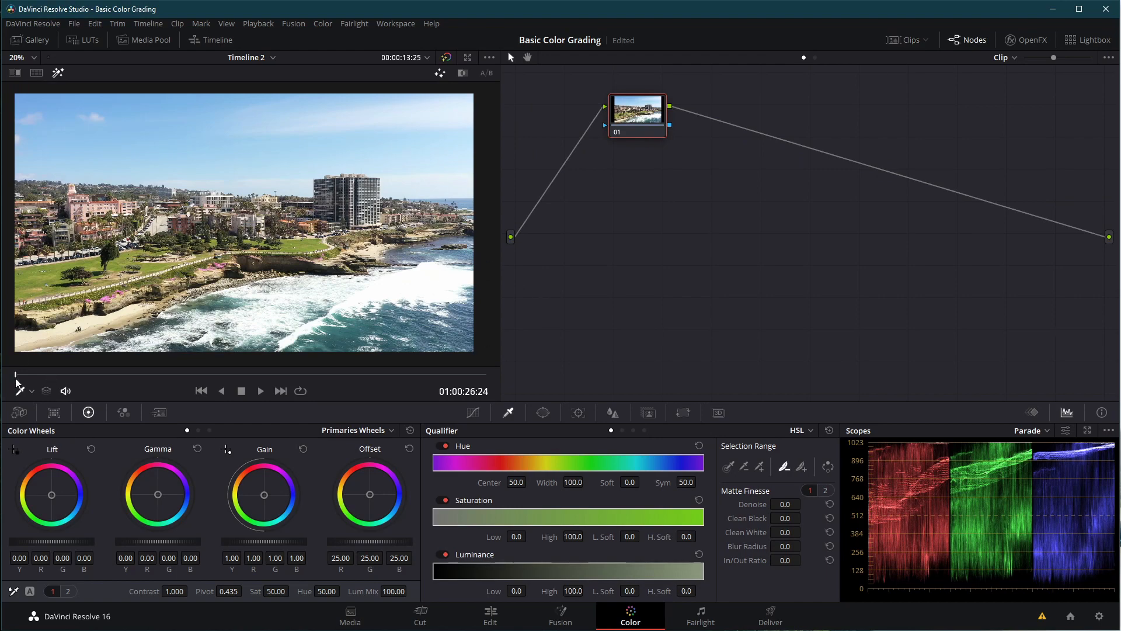
left_click_drag(17, 375, 402, 388)
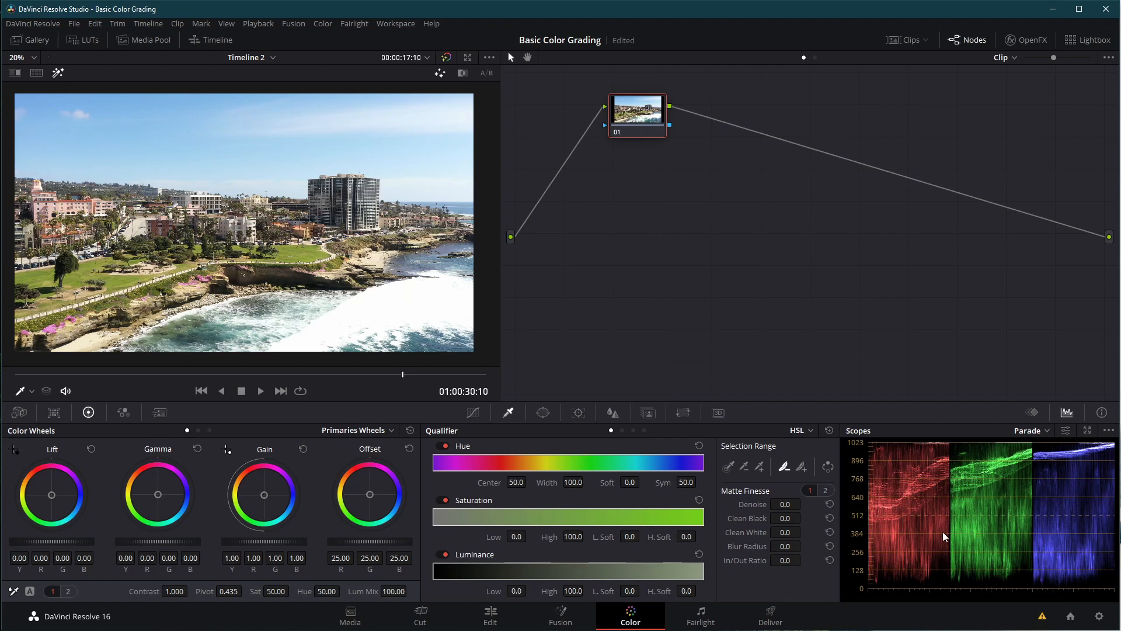
Label the coastal clip's first node exp, lower its Offset to 13.80, and review the frame at 01:00:28:25
left_click_drag(654, 120, 588, 237)
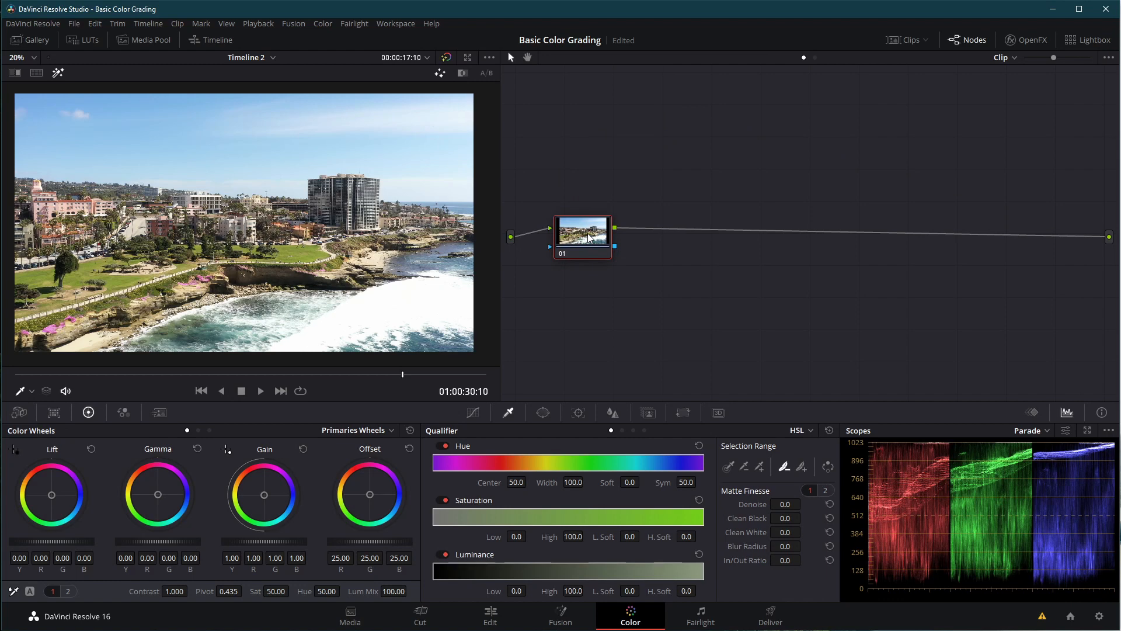
type("exp")
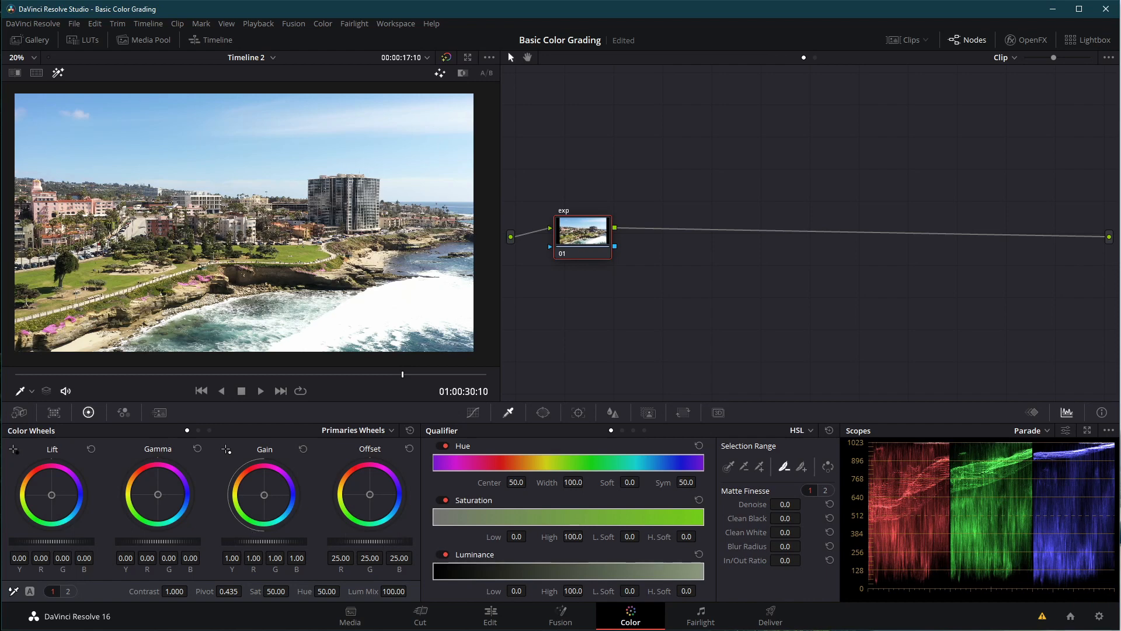
left_click_drag(369, 542, 332, 541)
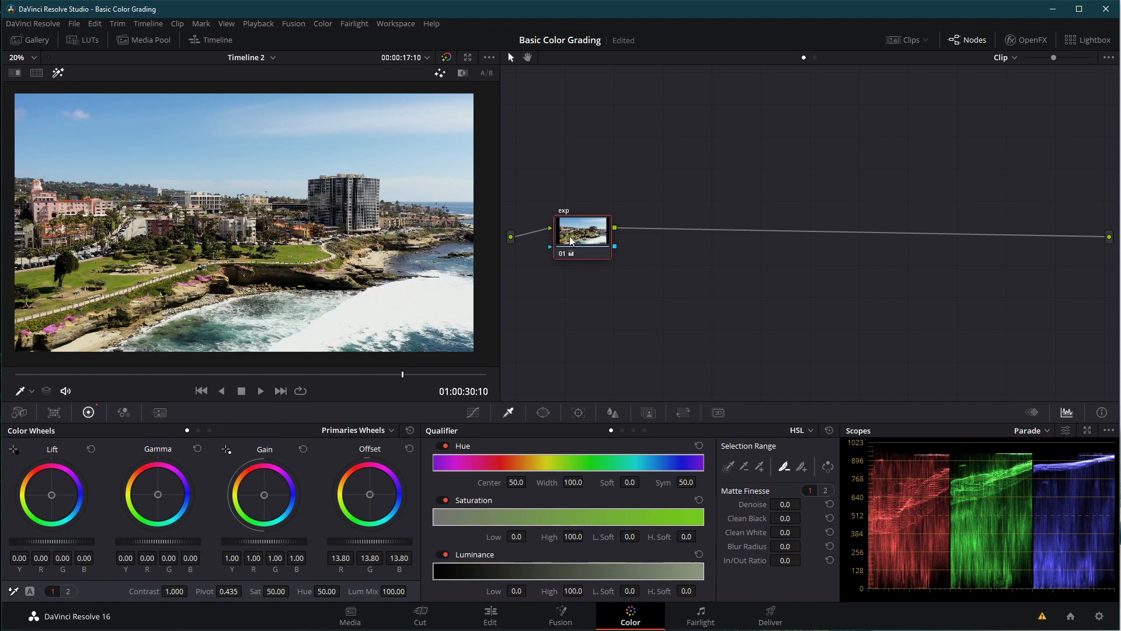
left_click_drag(570, 239, 597, 250)
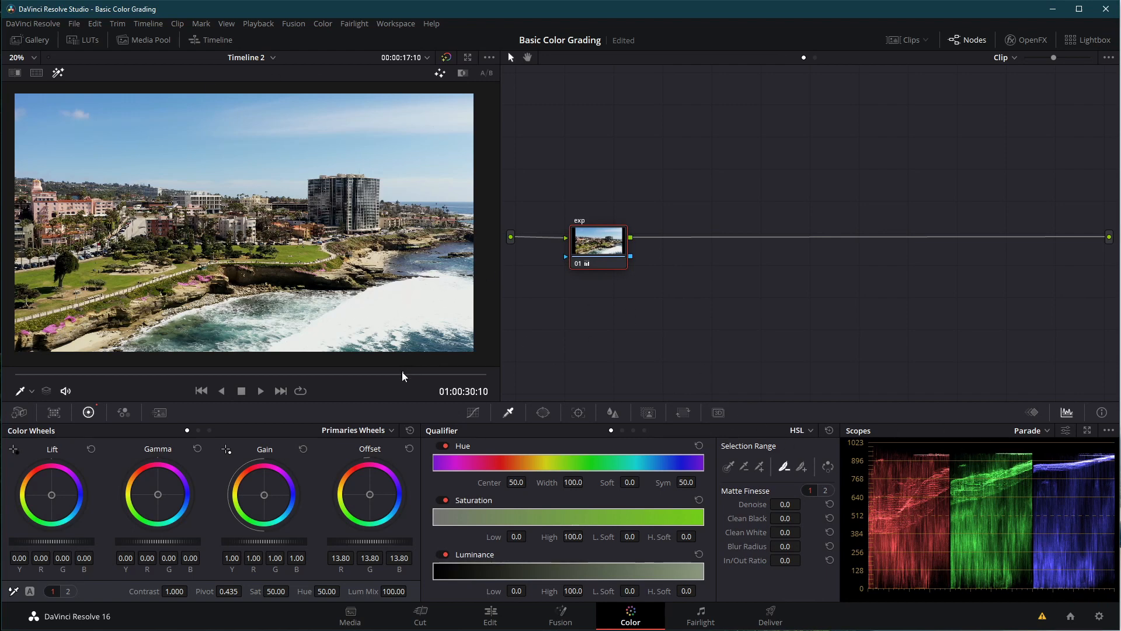
left_click_drag(402, 373, 238, 374)
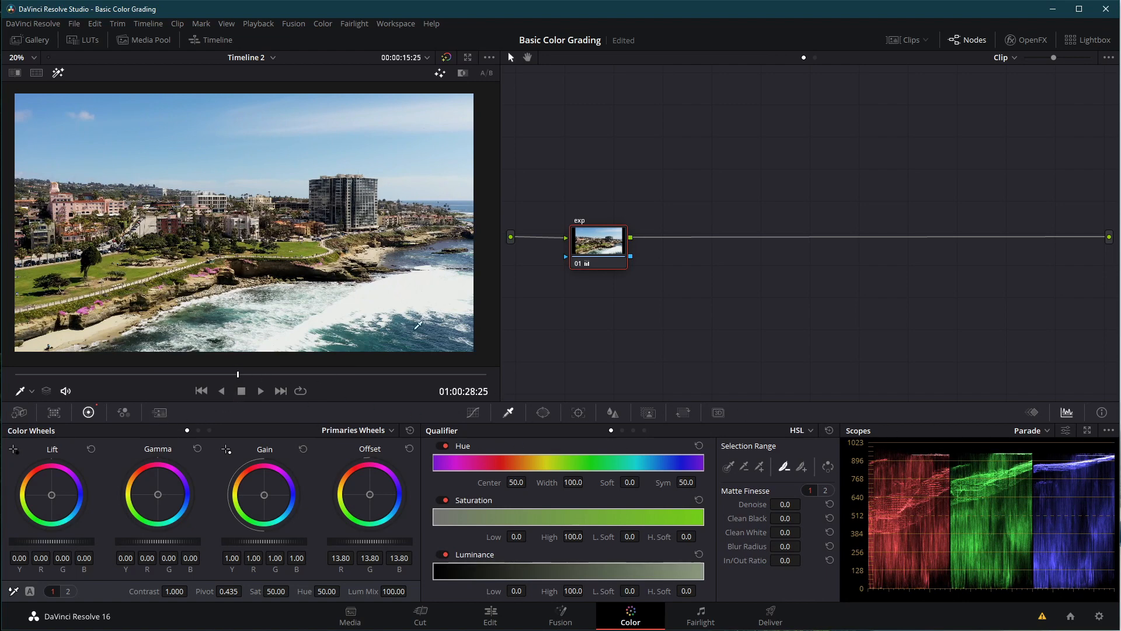
Move the exp node closer to the source and add four serial nodes after it
left_click_drag(571, 261, 545, 238)
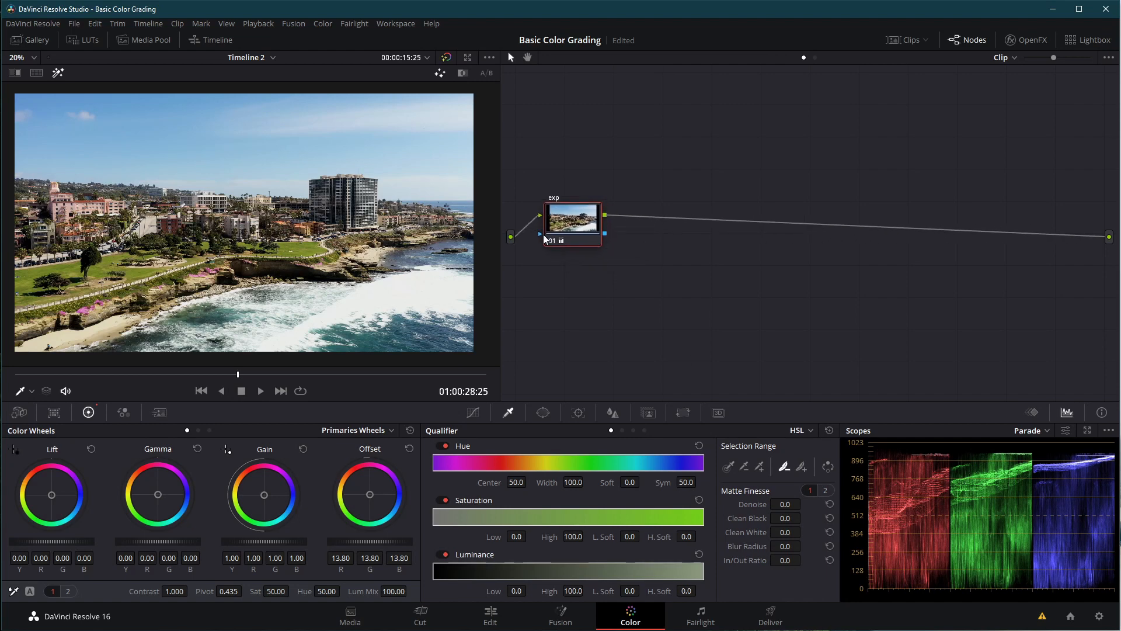
key("alt+s")
key("alt+s")
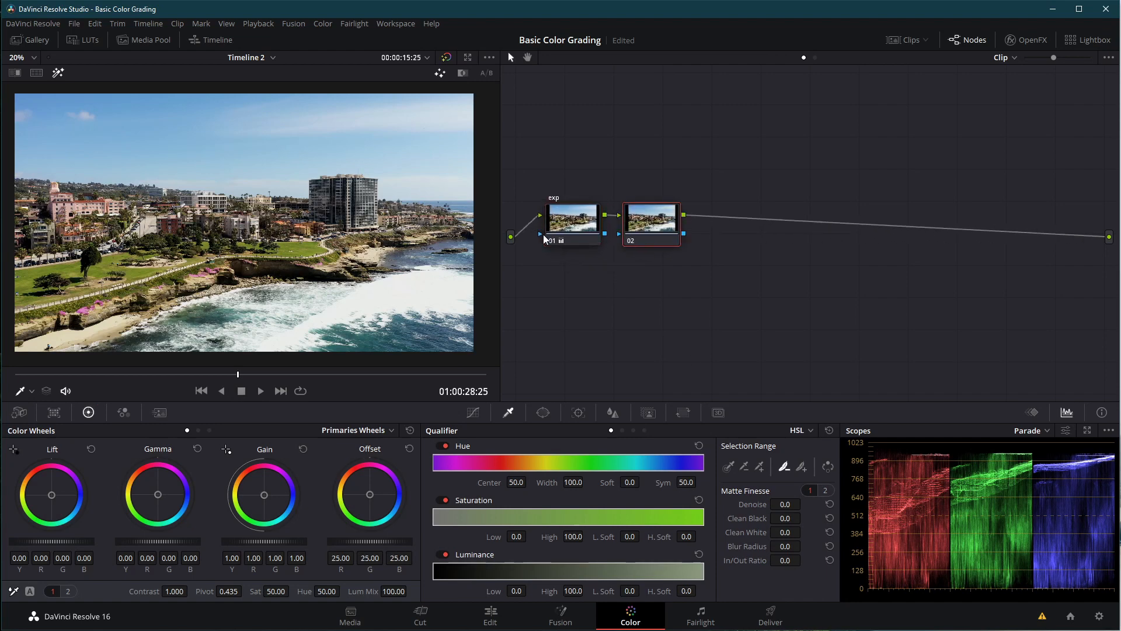
key("alt+s")
key("alt+s")
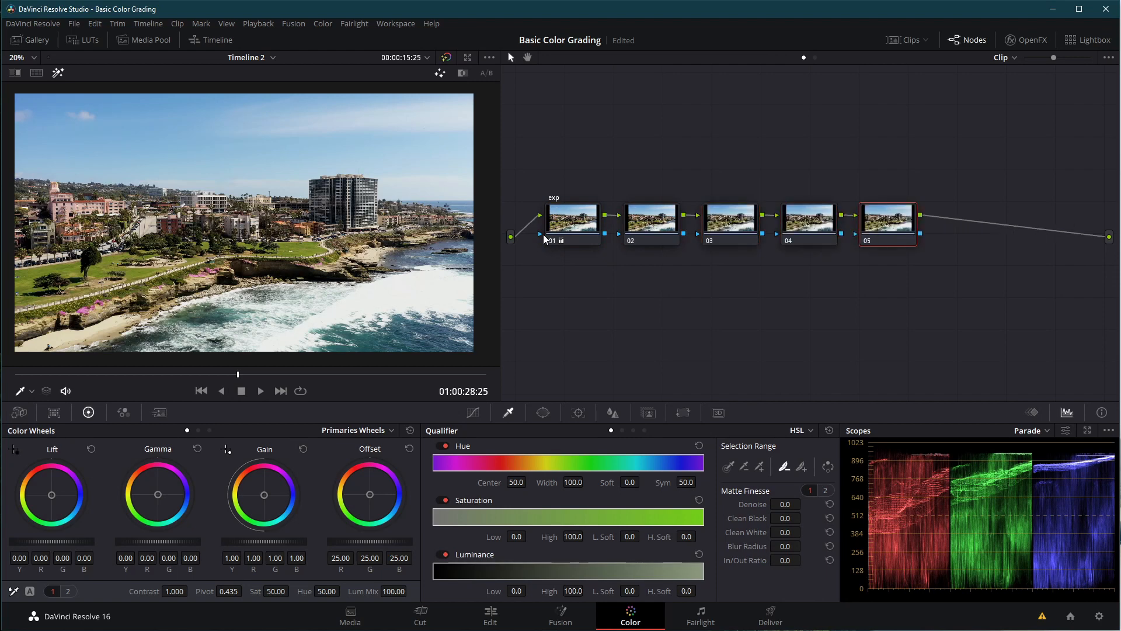
Reposition node 02 in line beside the exp node and label it cont
left_click_drag(654, 215, 652, 217)
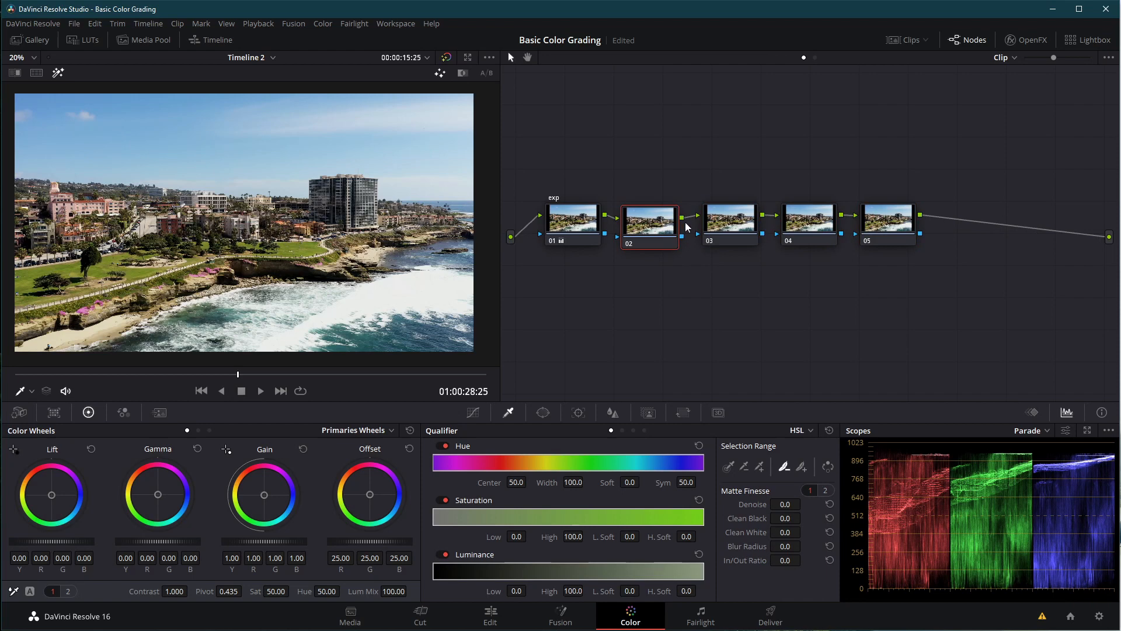
left_click_drag(654, 222, 657, 202)
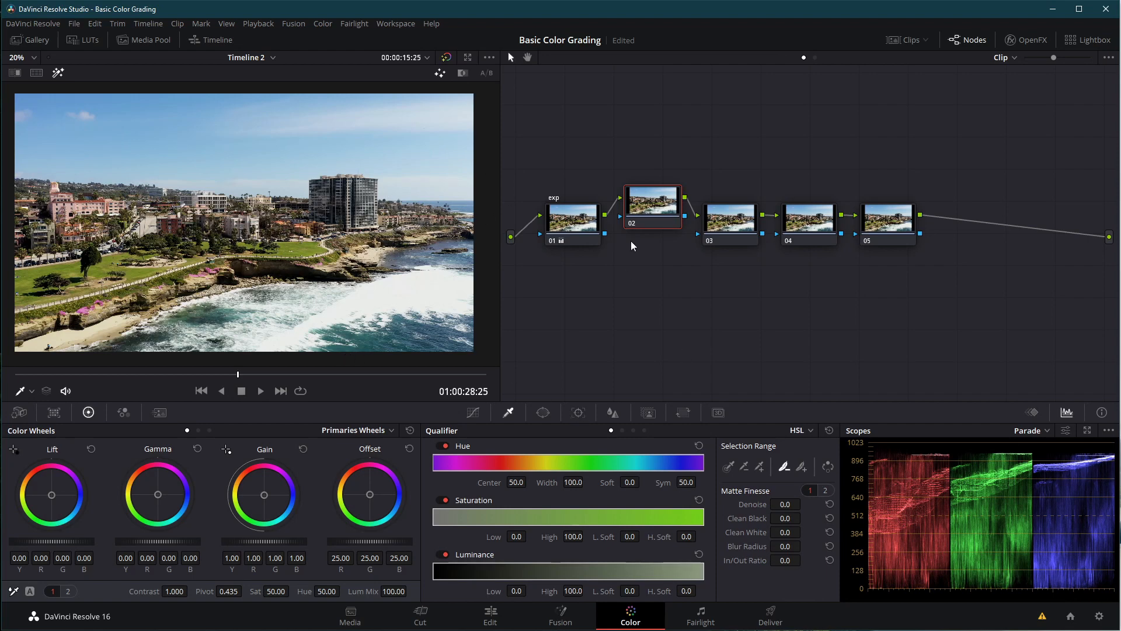
left_click_drag(647, 206, 643, 223)
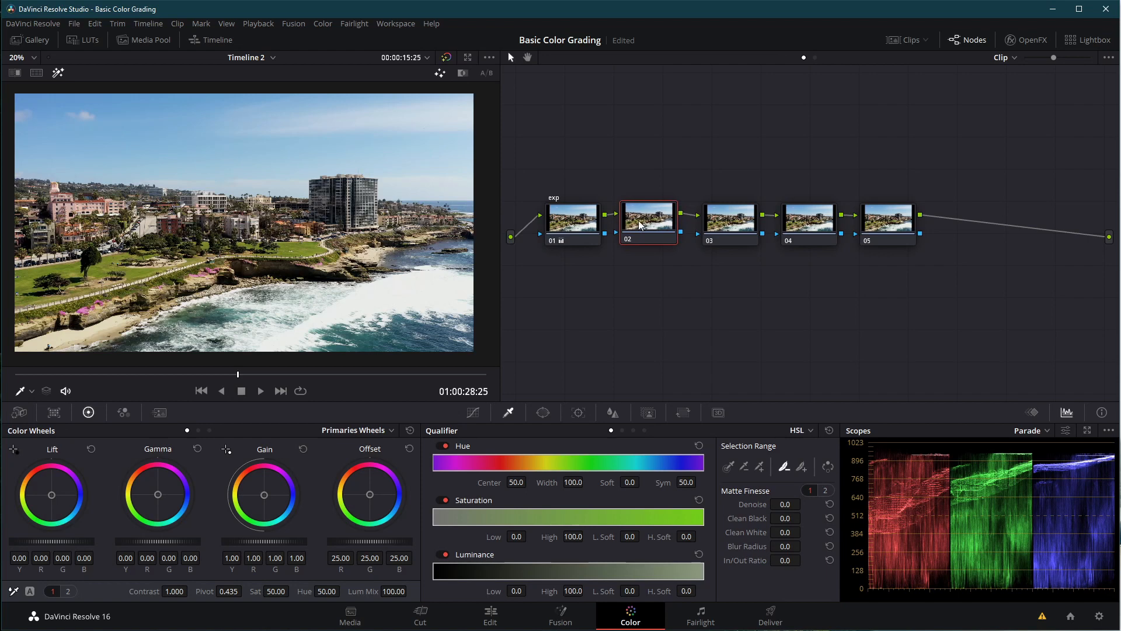
double_click(639, 222)
On the cont node, set Lift to 0.01, Gamma to -0.07 and Gain to 1.01
mouse_move(71, 537)
left_mouse_down()
mouse_move(48, 537)
mouse_move(73, 538)
left_mouse_up()
left_click_drag(200, 542, 165, 544)
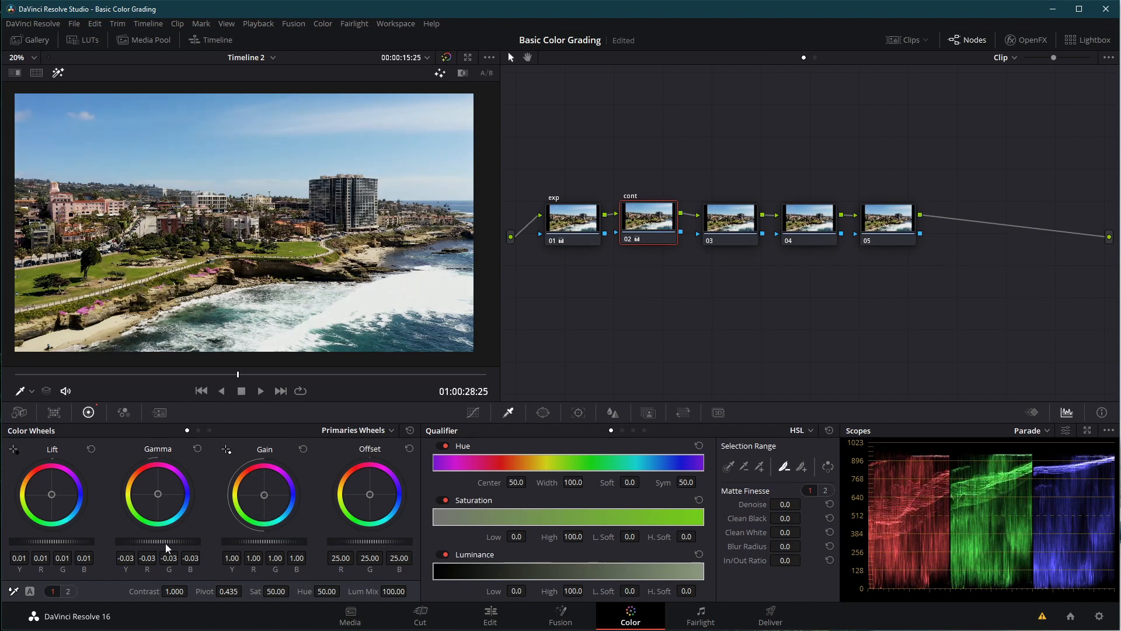
left_click_drag(297, 542, 301, 542)
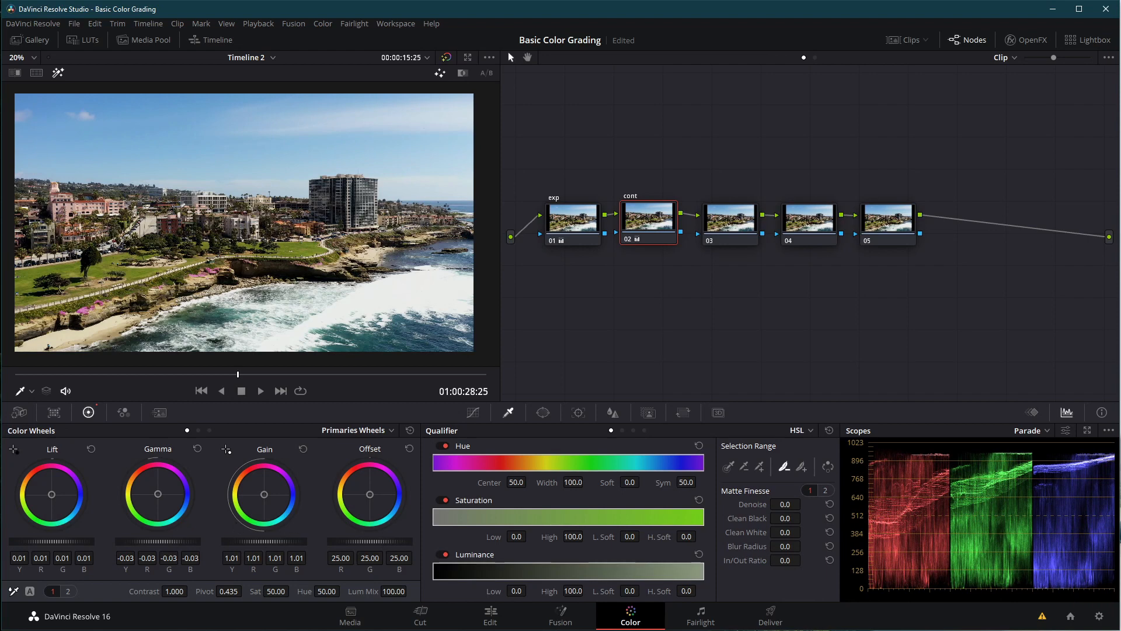
left_click_drag(289, 541, 288, 541)
left_click_drag(170, 542, 86, 552)
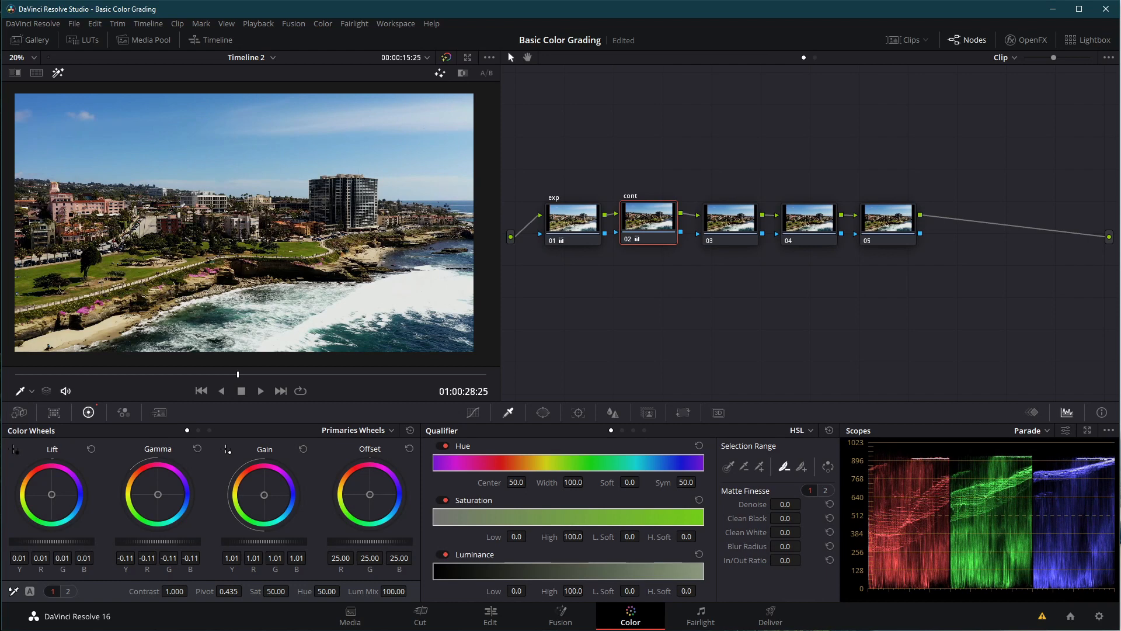
left_click_drag(158, 541, 196, 542)
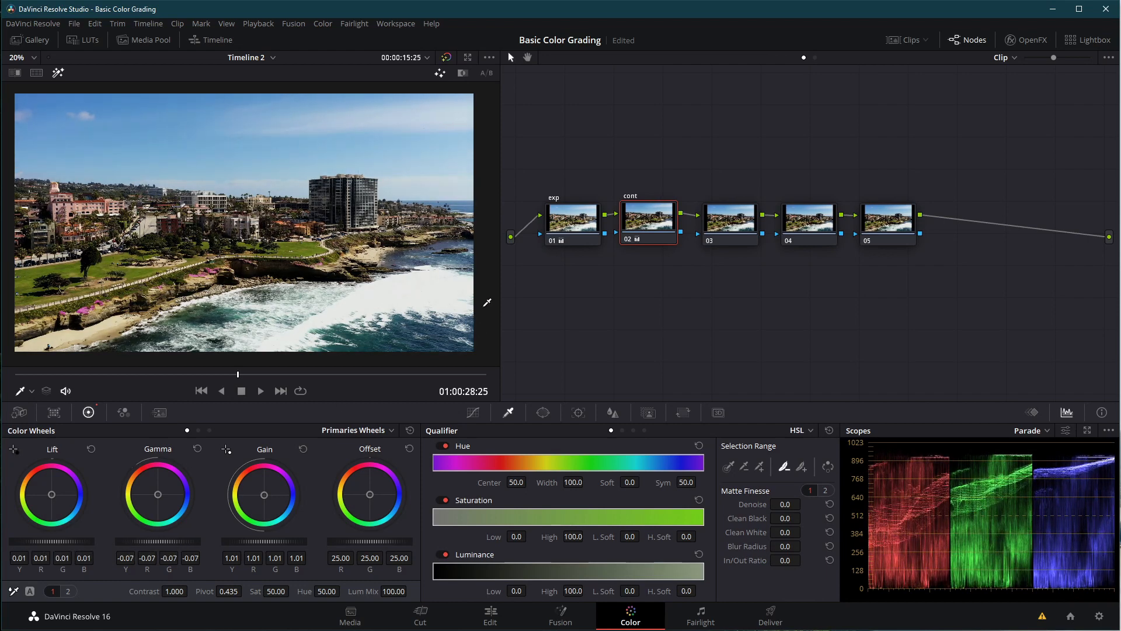
Select node 03, save the project, and play the coastal clip from its start to 01:00:27:26
left_click(709, 216)
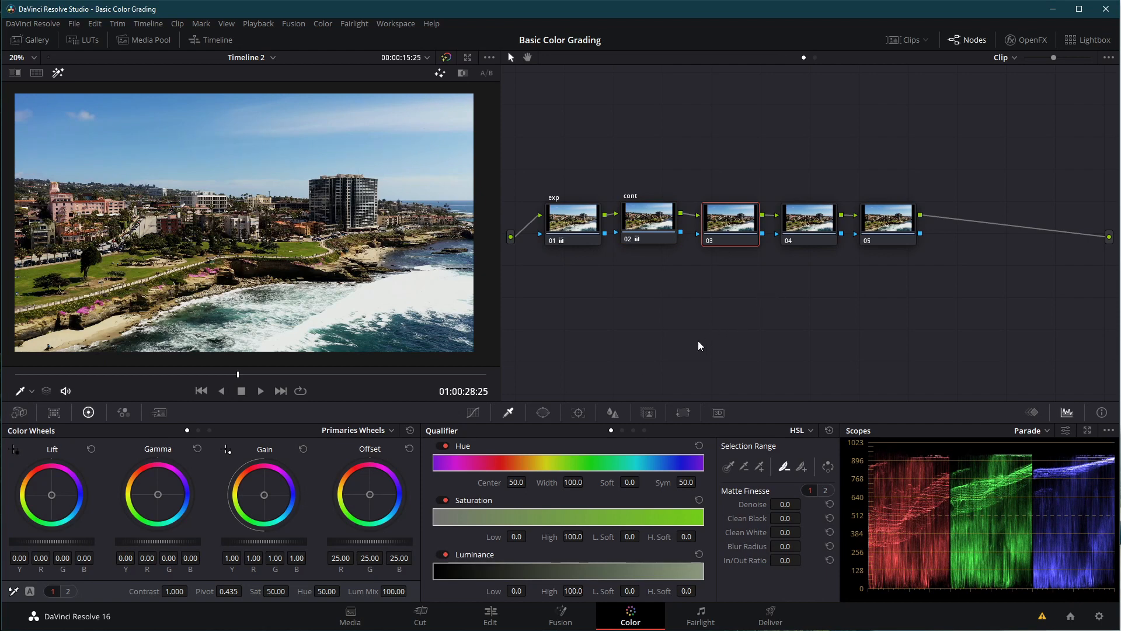
type("+")
left_click_drag(238, 375, 15, 358)
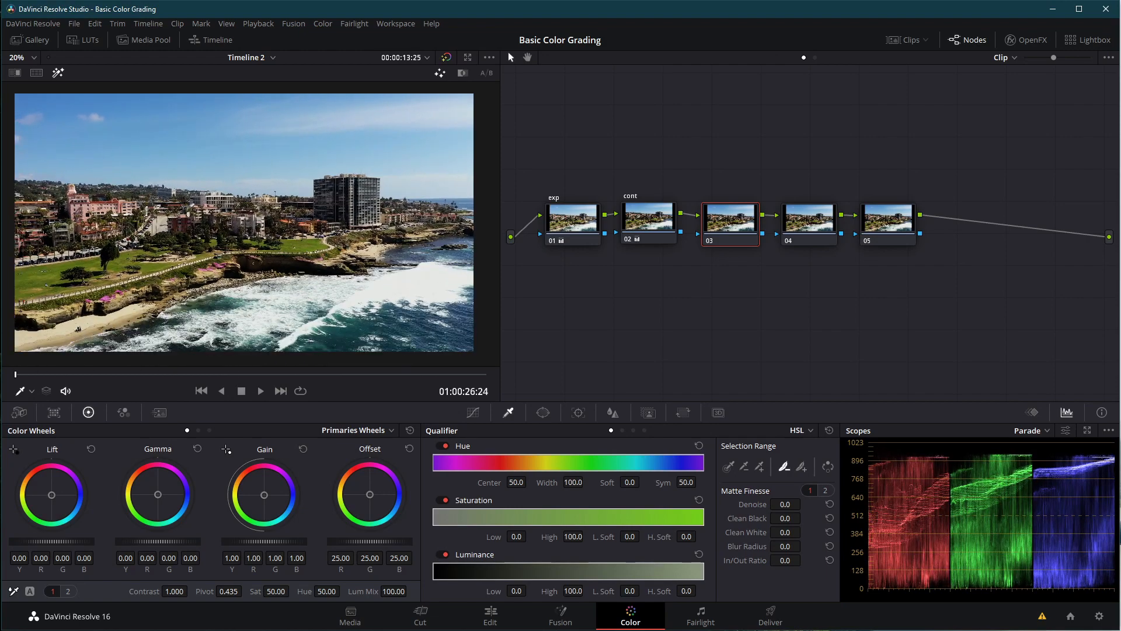
key("space")
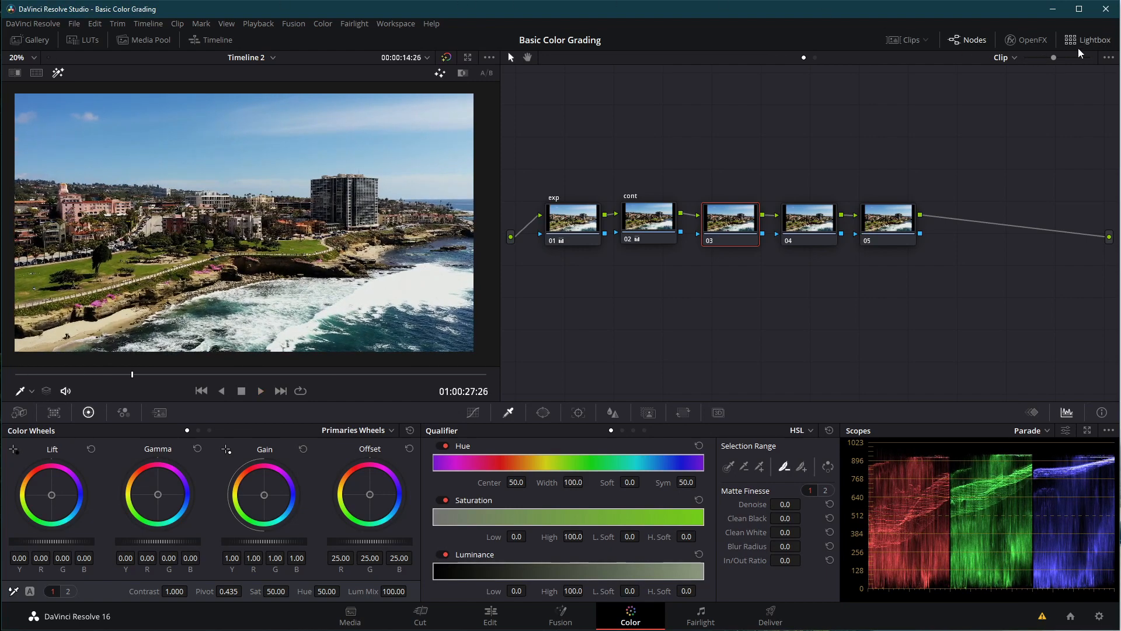
Apply the Dehaze effect to node 03 and set its Dehaze Strength to 0.592, trying weaker and stronger values on the way
left_click(1042, 39)
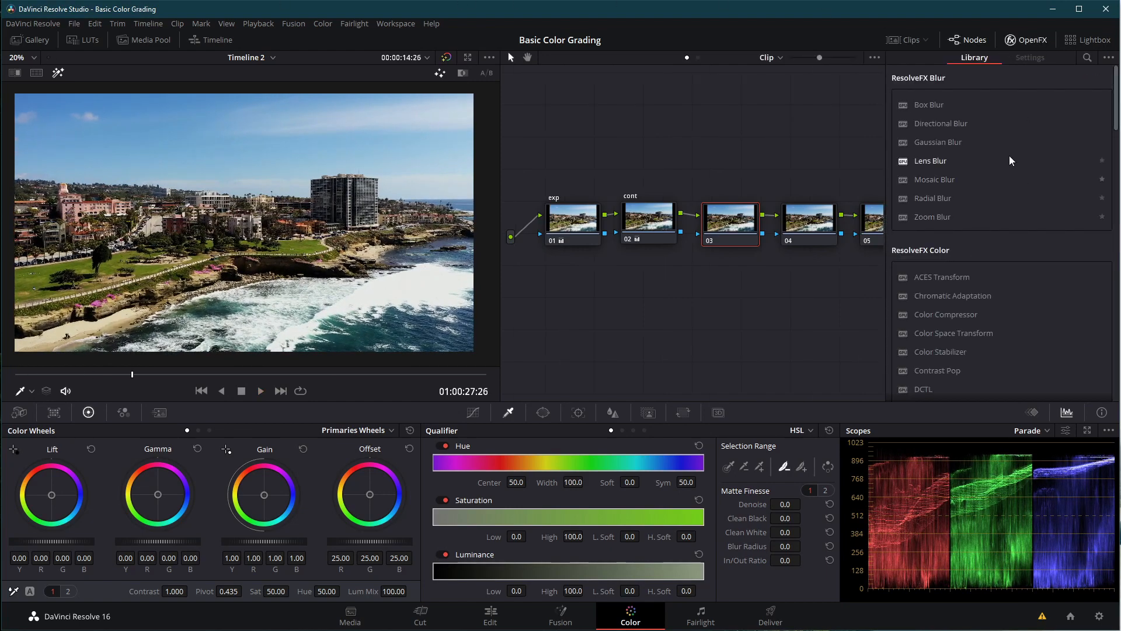
scroll(938, 304, "down", 3)
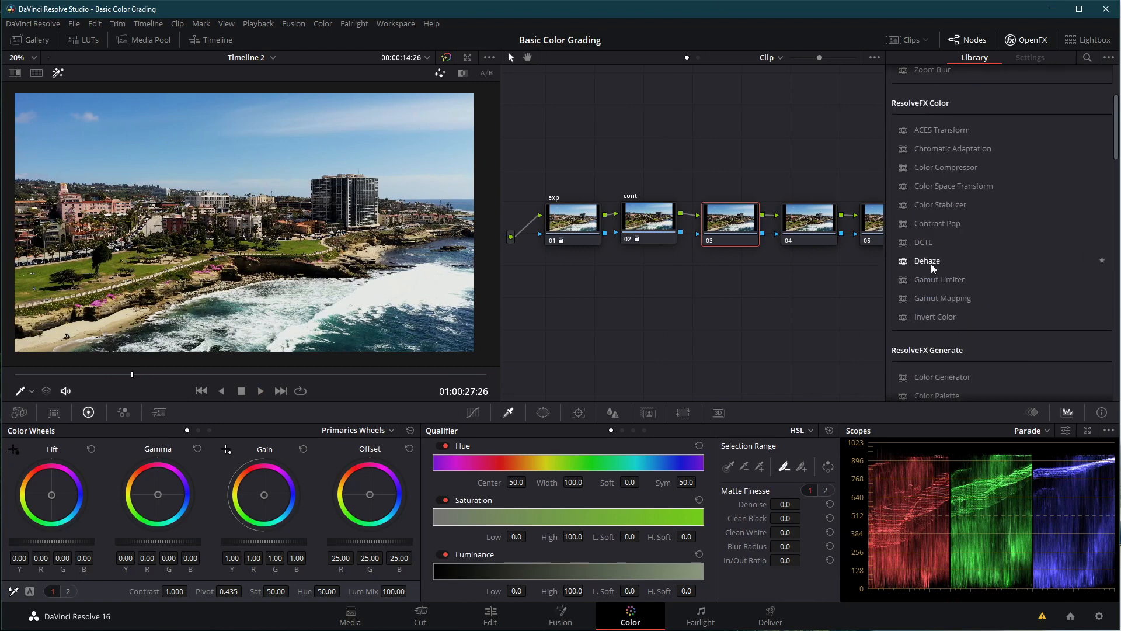
left_click_drag(931, 264, 724, 220)
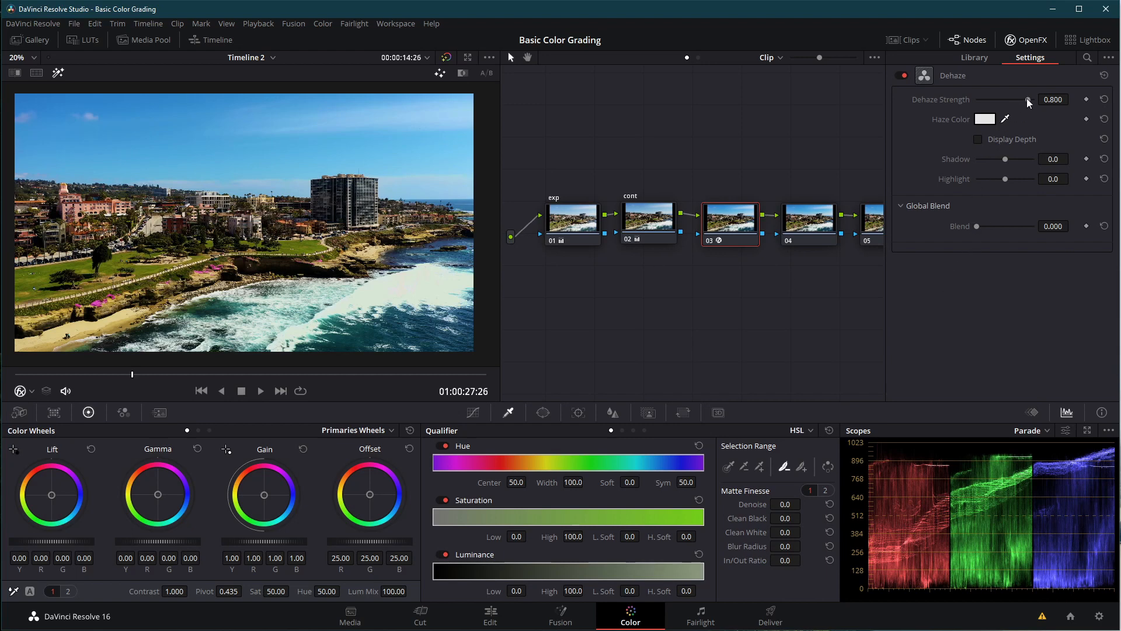
left_click_drag(1027, 99, 1009, 100)
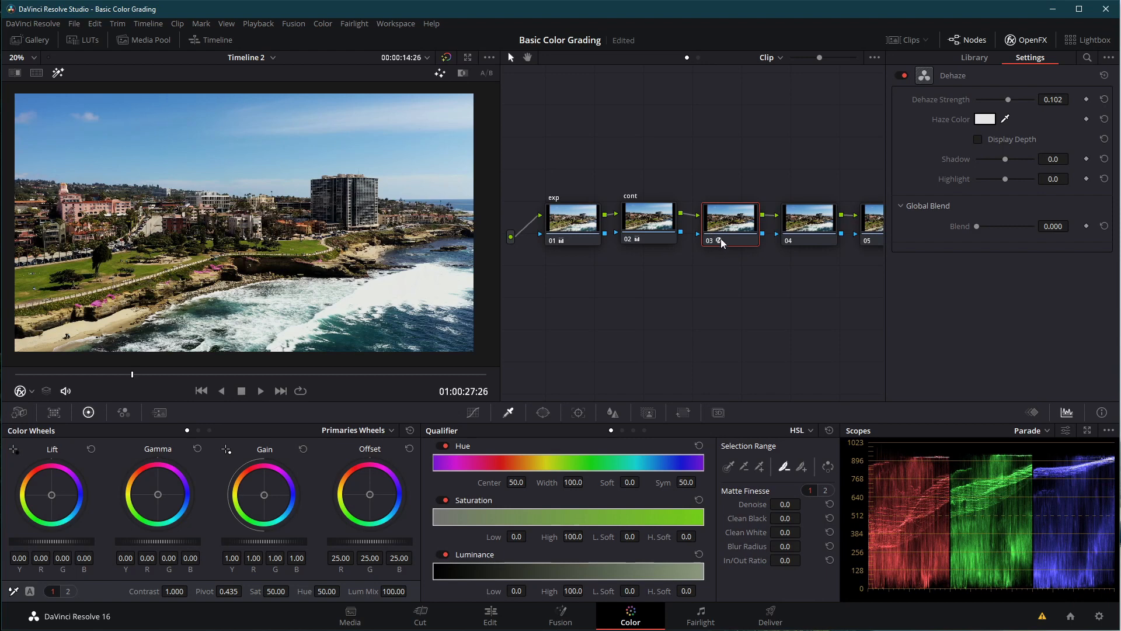
left_click_drag(1011, 101, 1120, 100)
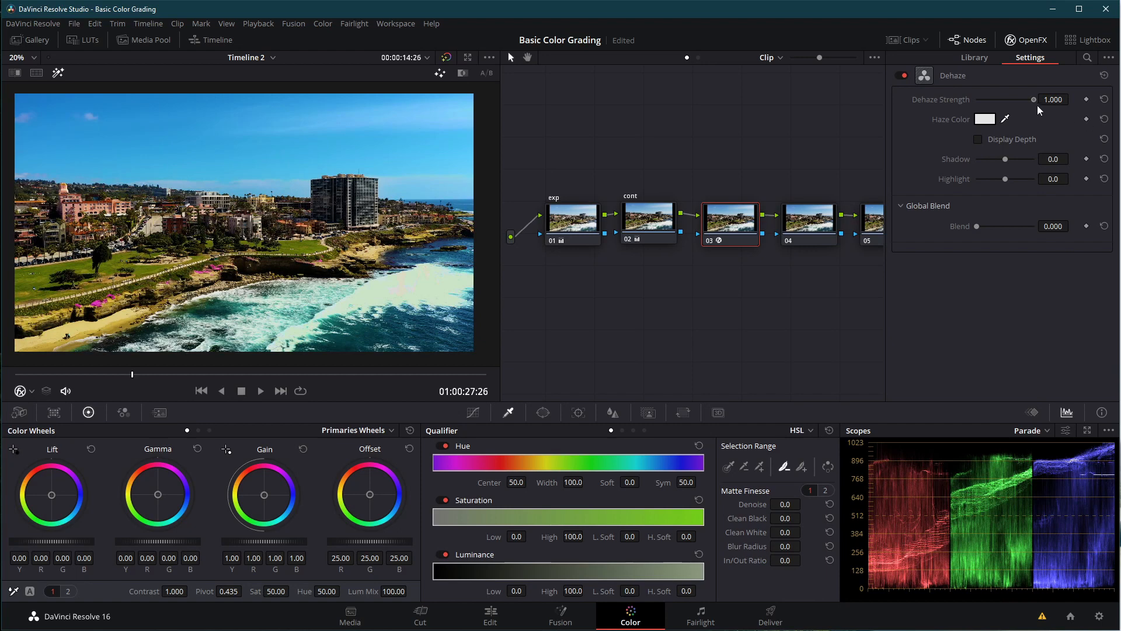
left_click_drag(1038, 105, 1022, 97)
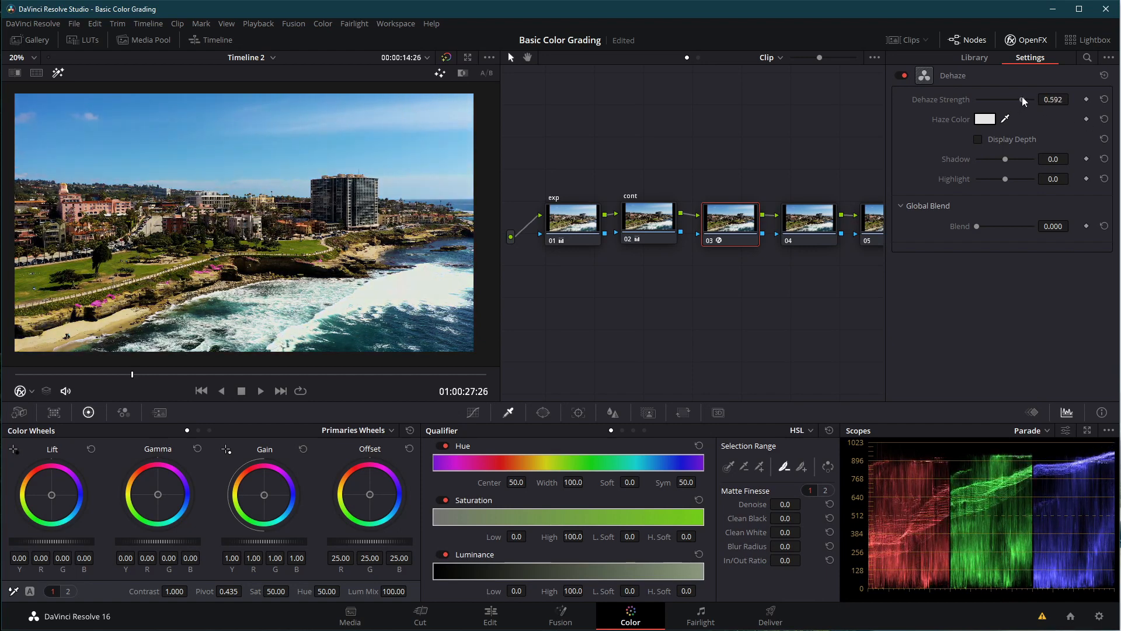
Move node 04 above the node chain and place node 03 beside the cont node
left_click_drag(728, 224, 707, 143)
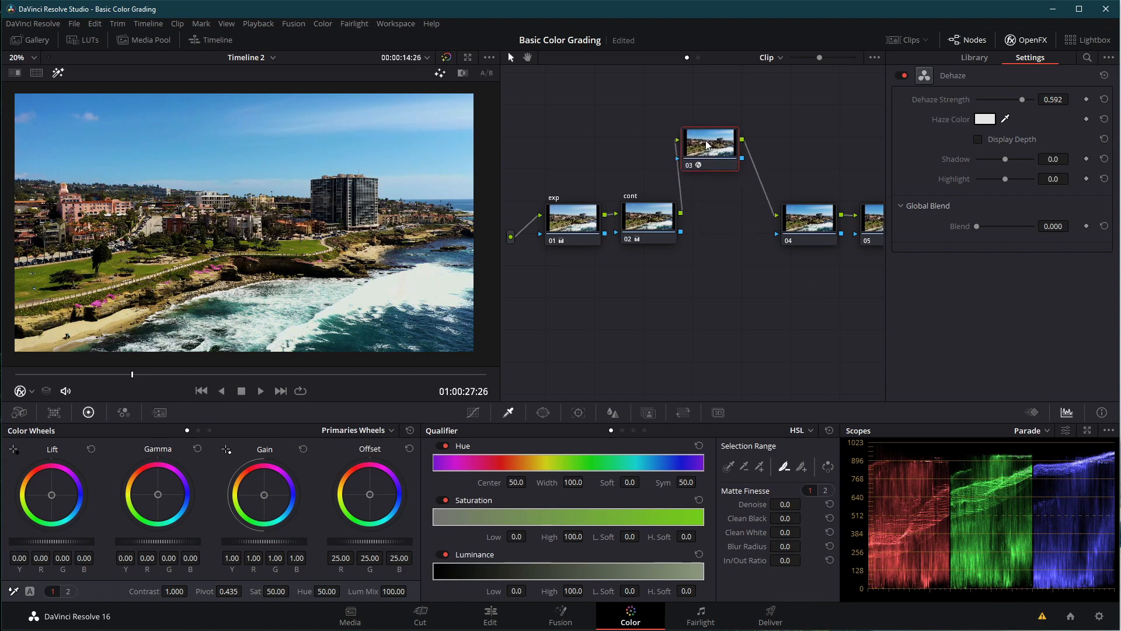
left_click_drag(799, 220, 790, 137)
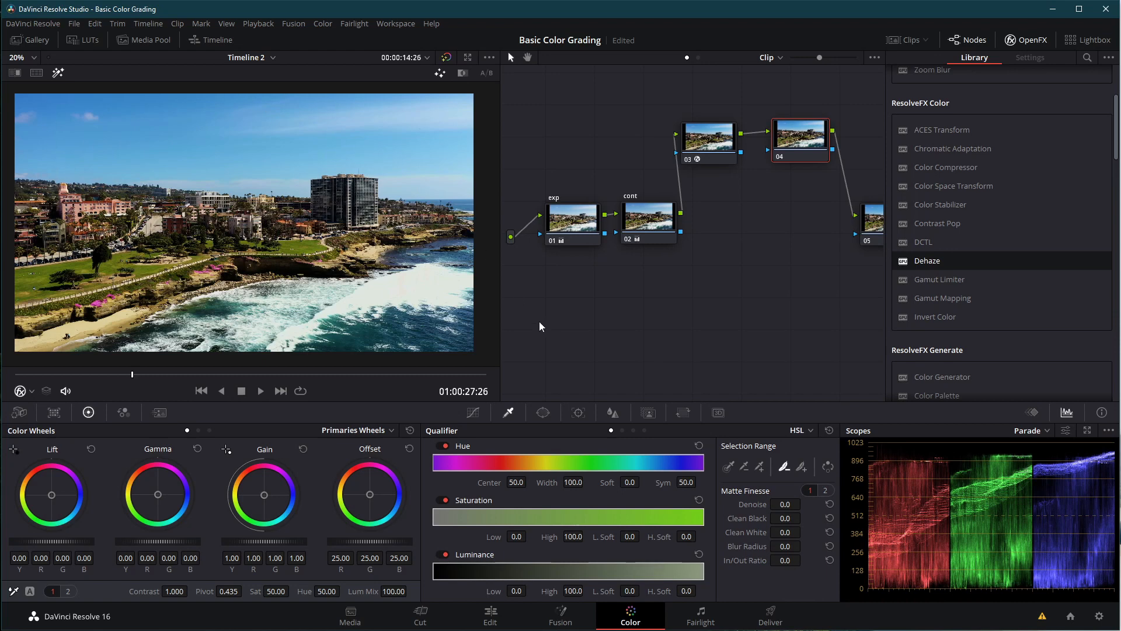
left_click_drag(713, 144, 731, 210)
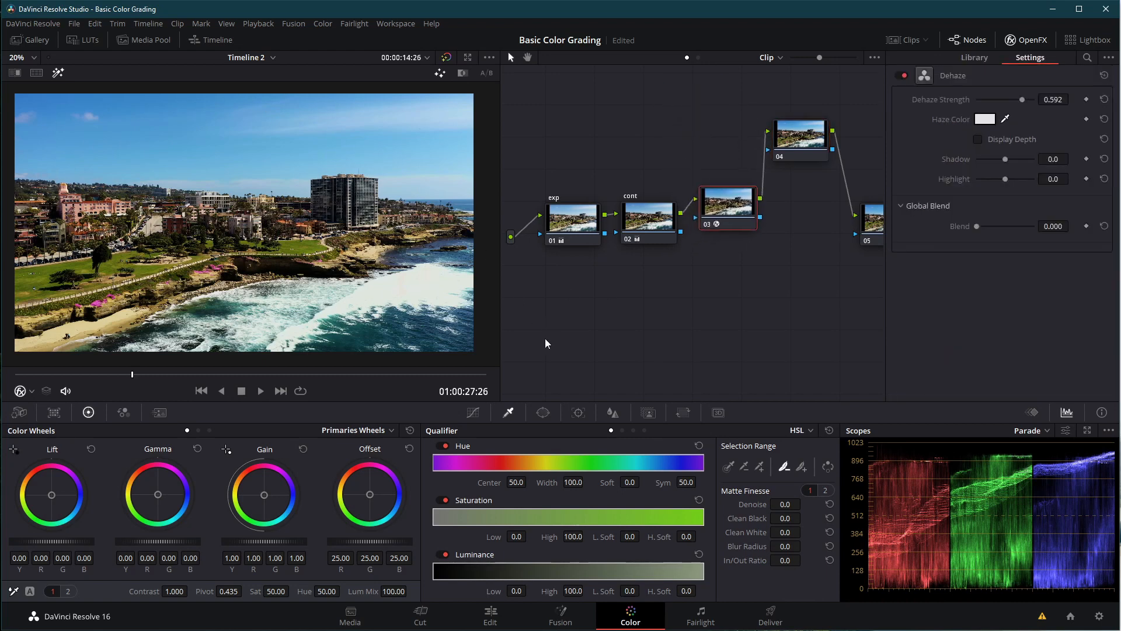
Add a linear window to node 03 and reshape its corners to cover the sky down to the horizon, comparing with node 04's output
left_click(543, 413)
left_click(448, 477)
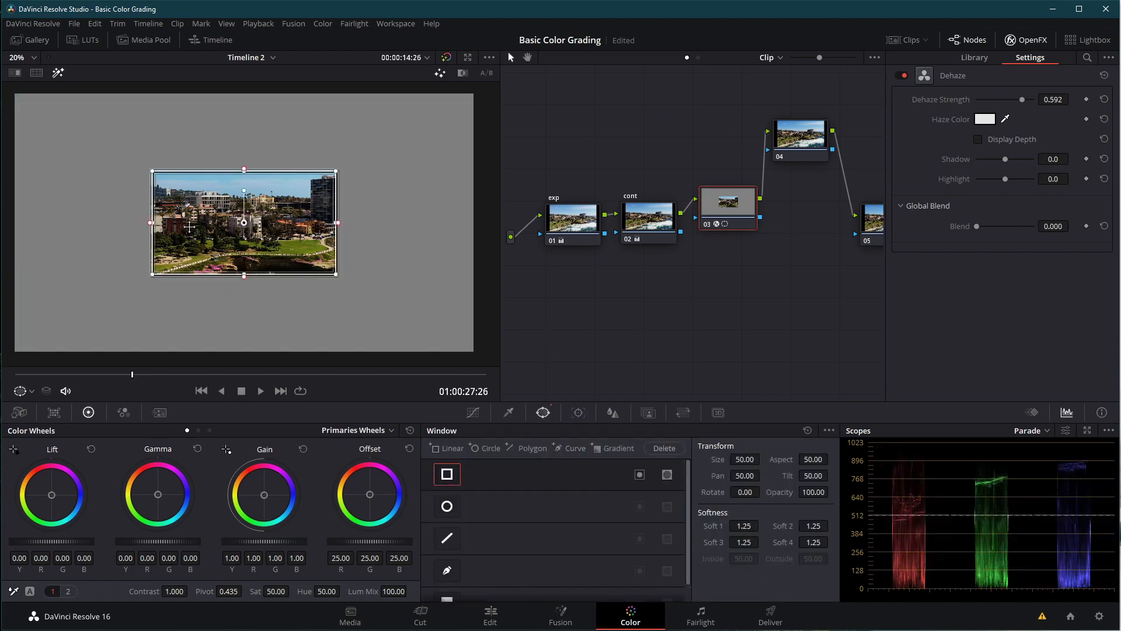
left_click_drag(155, 170, 3, 83)
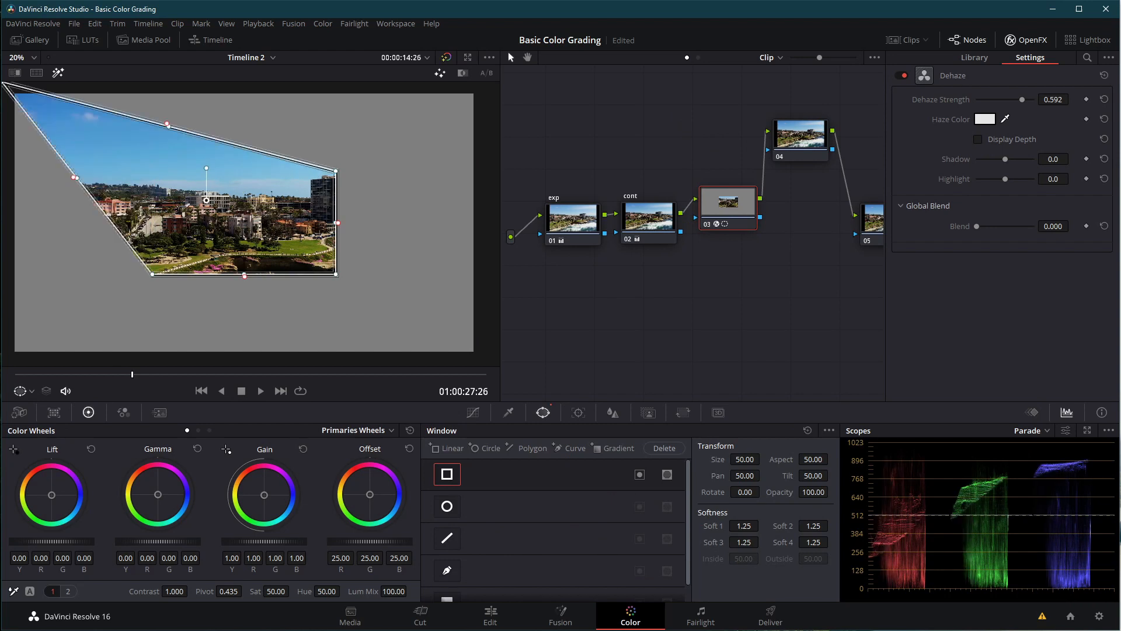
left_click_drag(335, 171, 499, 83)
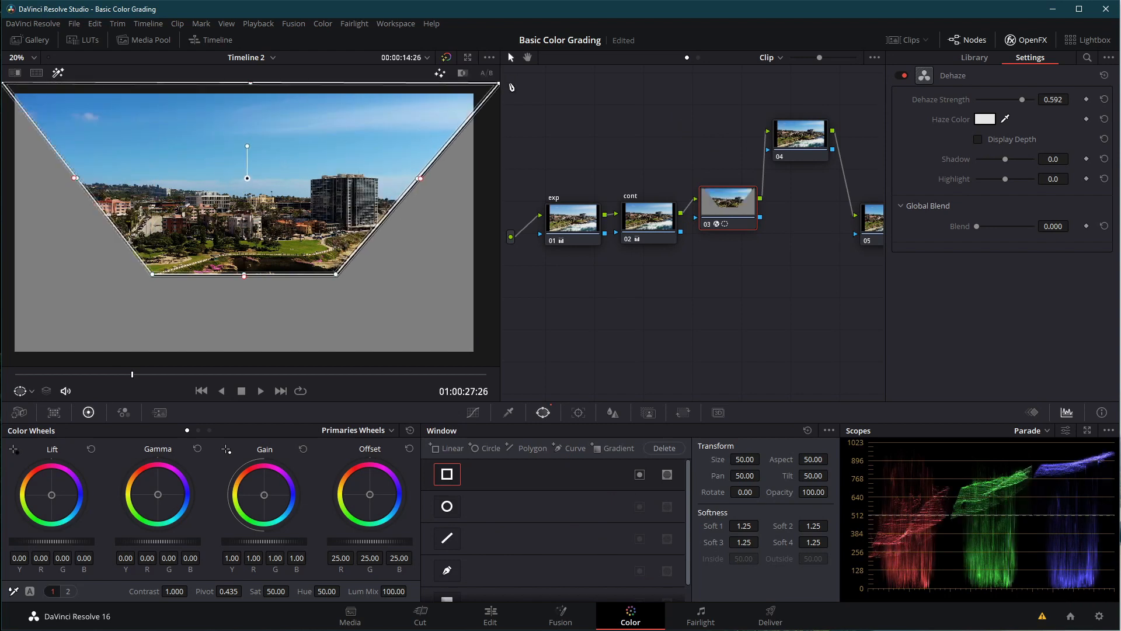
left_click_drag(337, 277, 484, 206)
left_click_drag(156, 277, 13, 183)
left_click(792, 147)
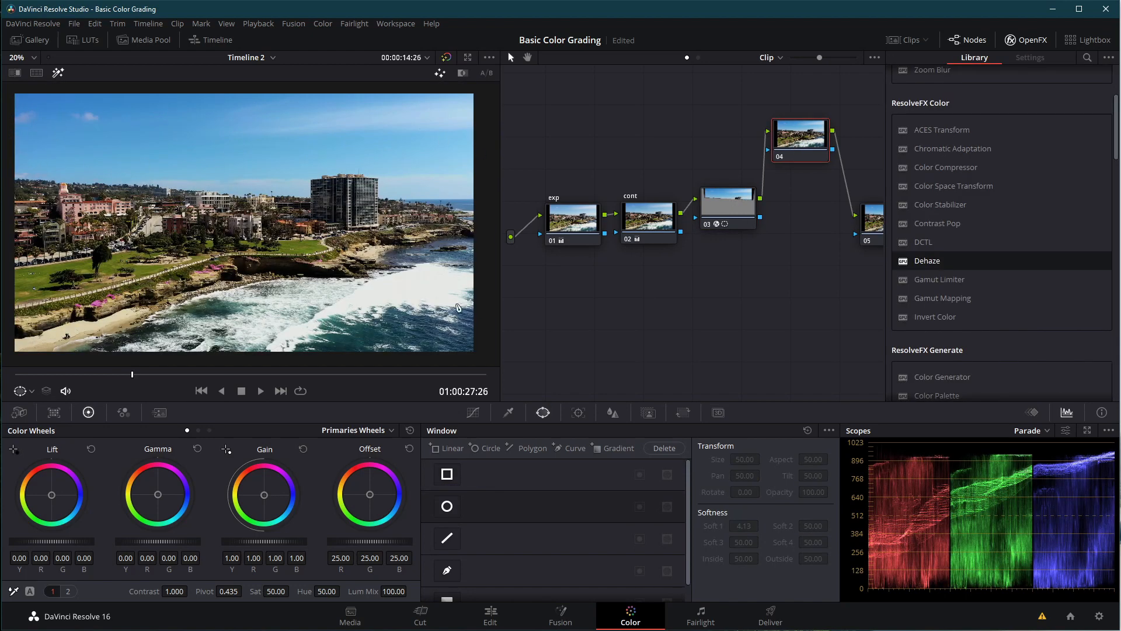
left_click(734, 196)
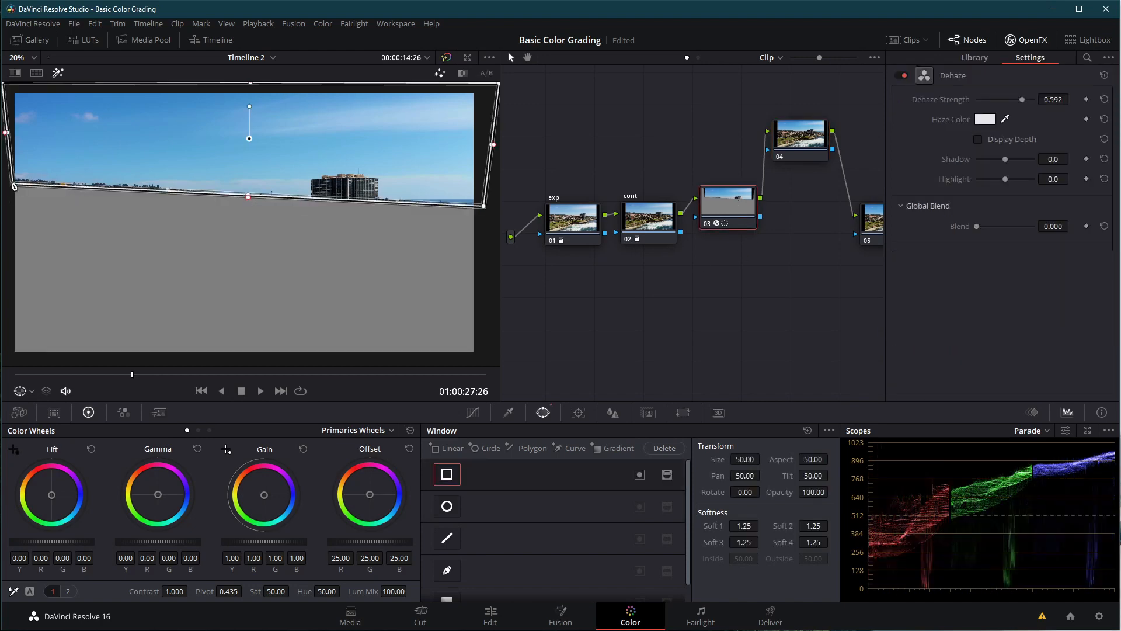
mouse_move(12, 184)
left_mouse_down()
mouse_move(9, 212)
mouse_move(8, 183)
left_mouse_up()
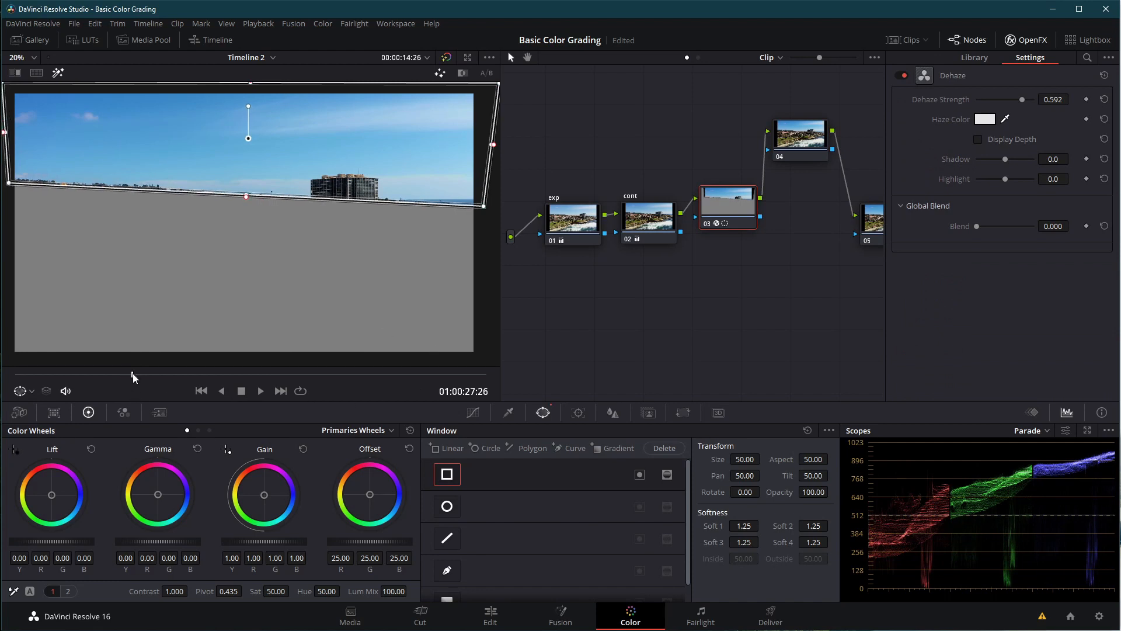
Return the playhead to 01:00:26:24, switch the tracker to Window mode, and select node 03 with the sky window
left_click_drag(133, 376, 12, 371)
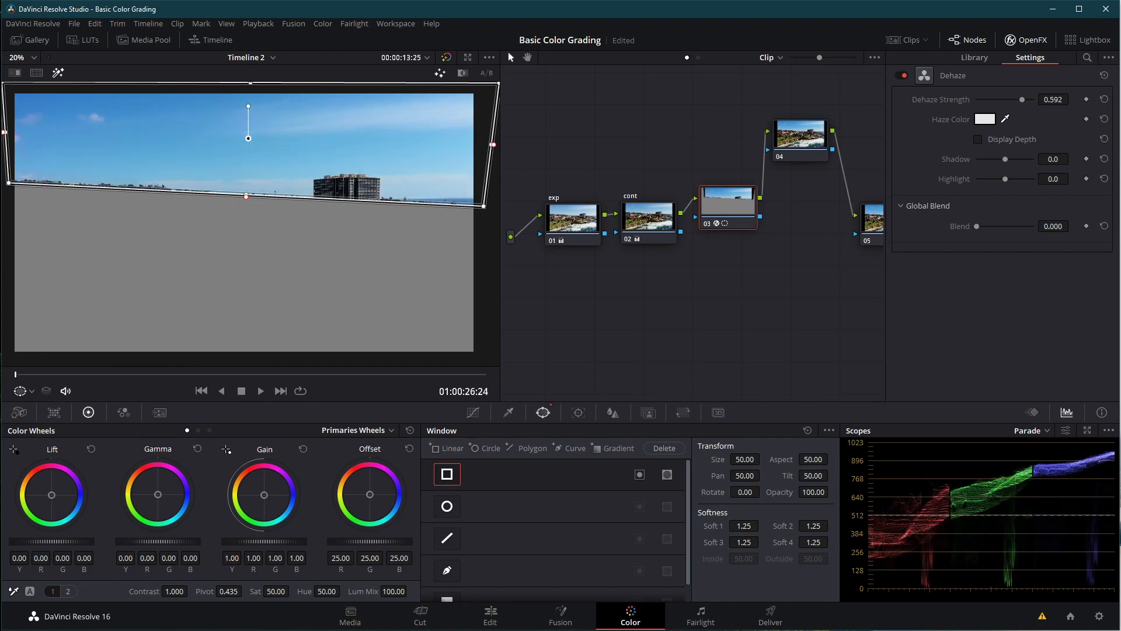
left_click(825, 126)
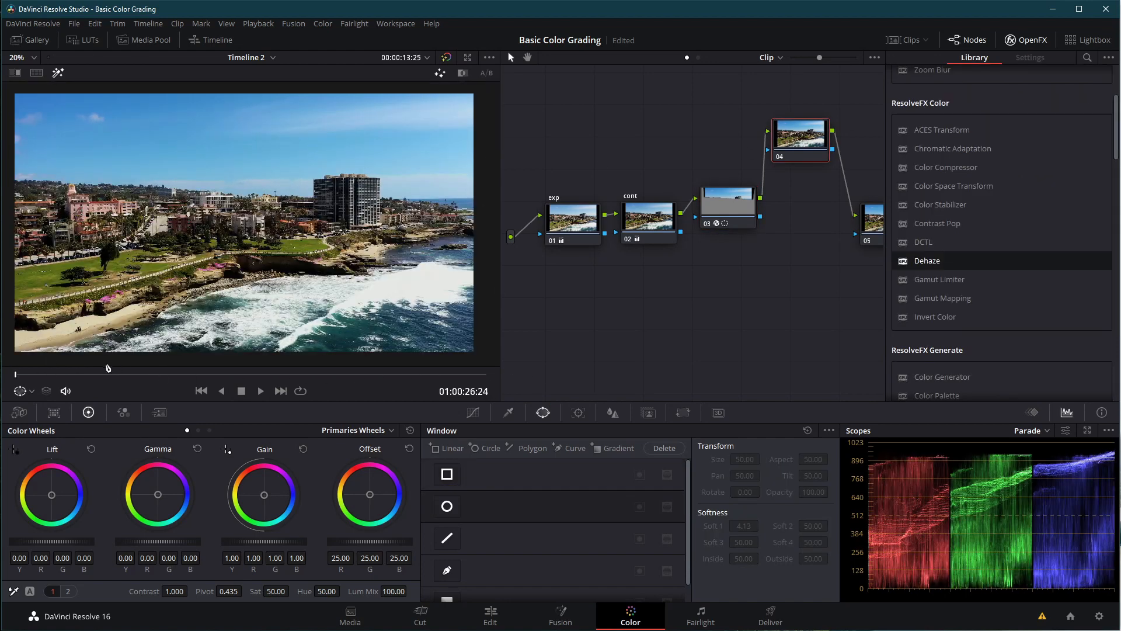
left_click_drag(23, 380, 6, 363)
left_click(581, 414)
left_click(788, 432)
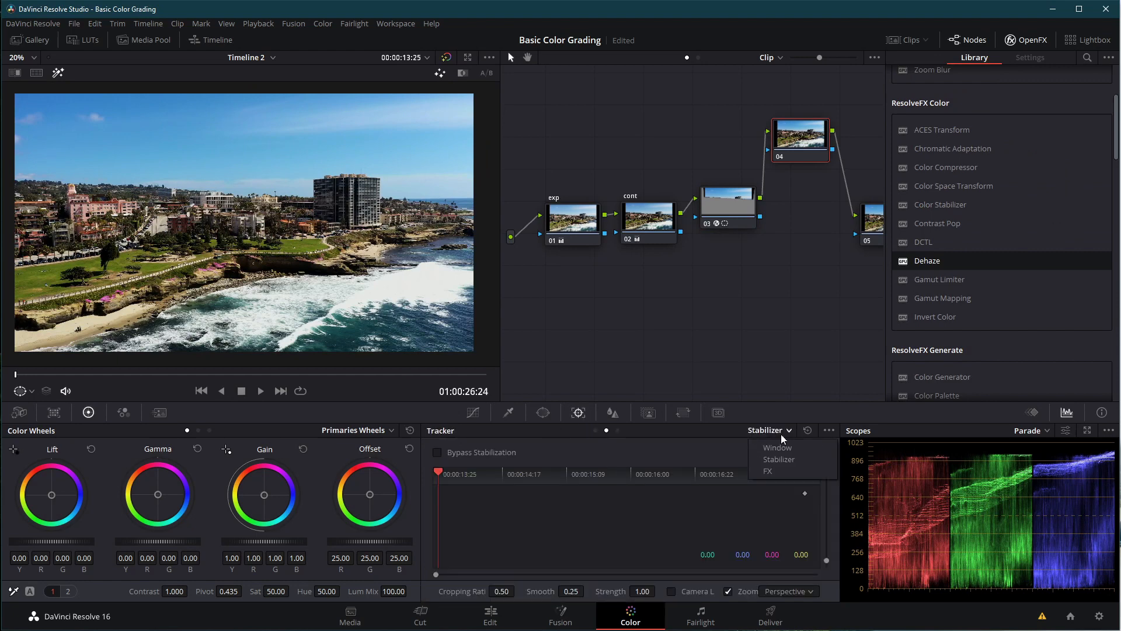
left_click(777, 447)
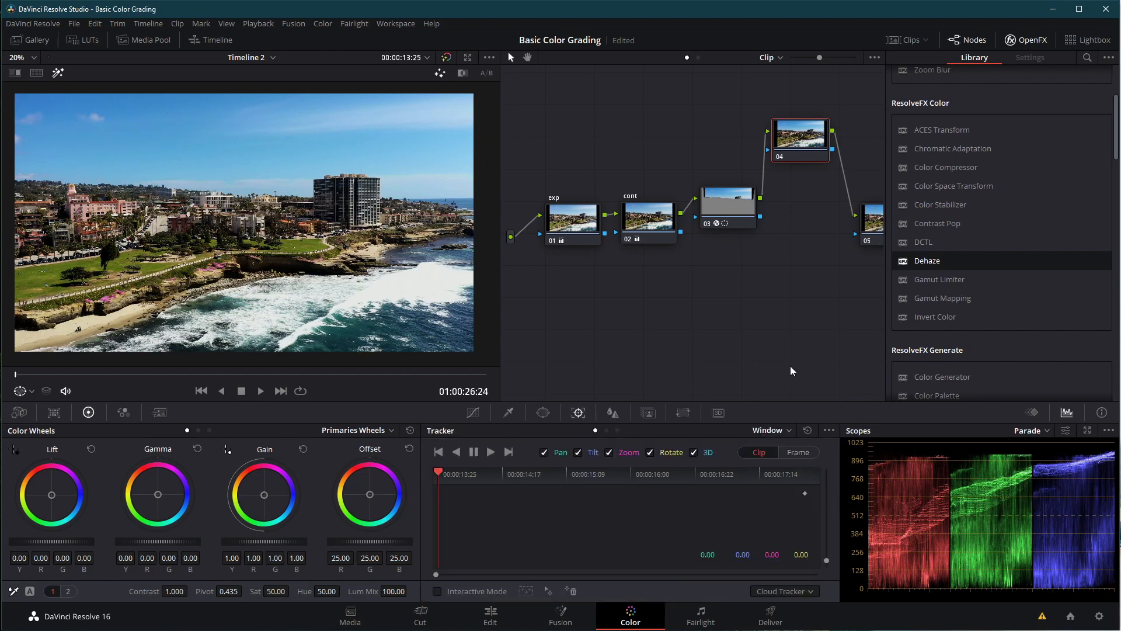
left_click(749, 215)
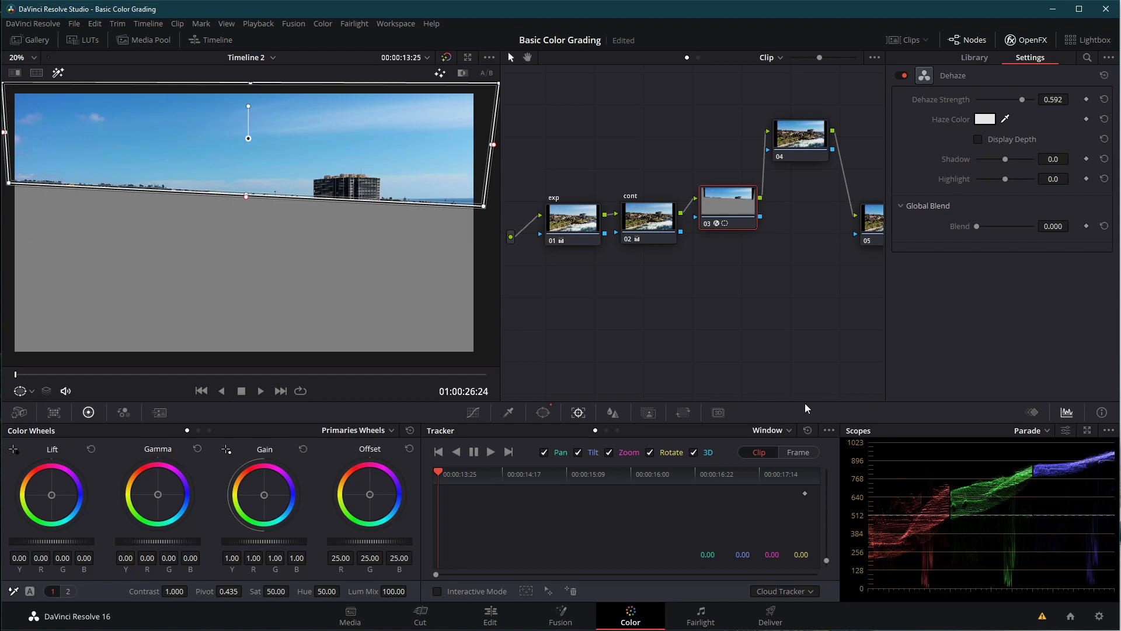
Save the project with node 04 selected and move that node slightly lower in the graph
left_click(789, 130)
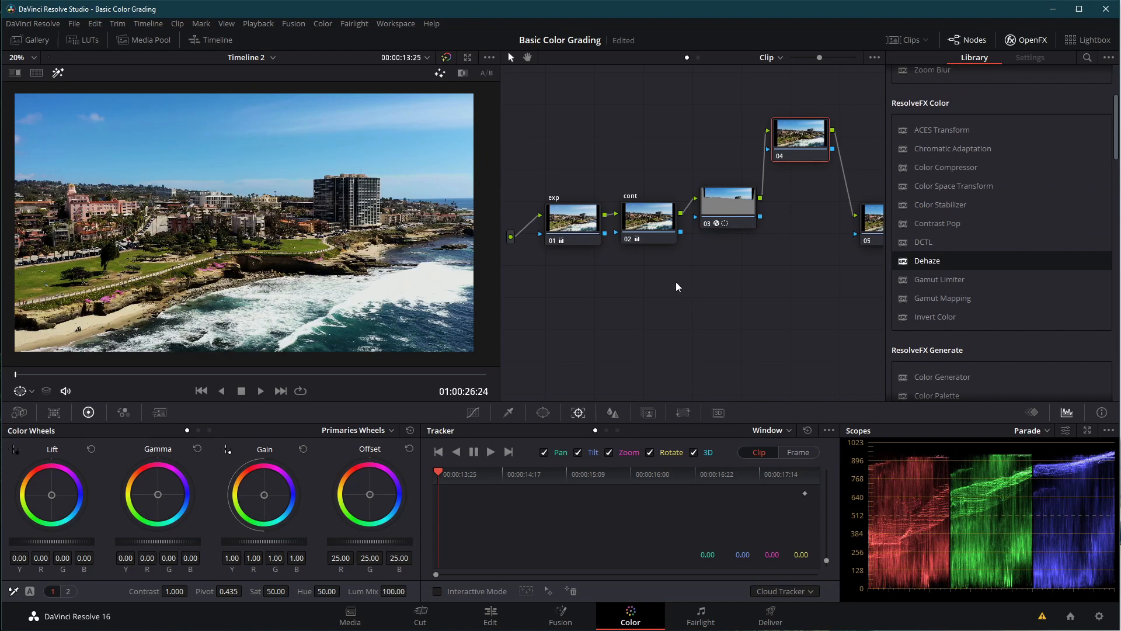
key("ctrl+s")
left_click_drag(793, 134, 794, 145)
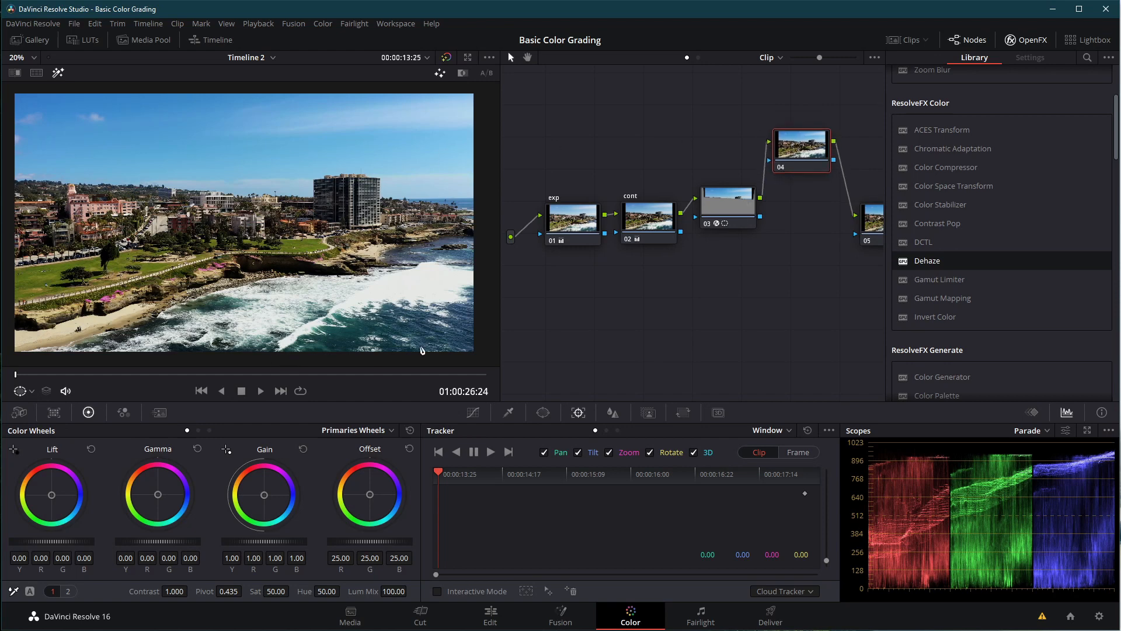
Open the custom curve for node 04 and try to pull its black and white endpoints outward
left_click(508, 412)
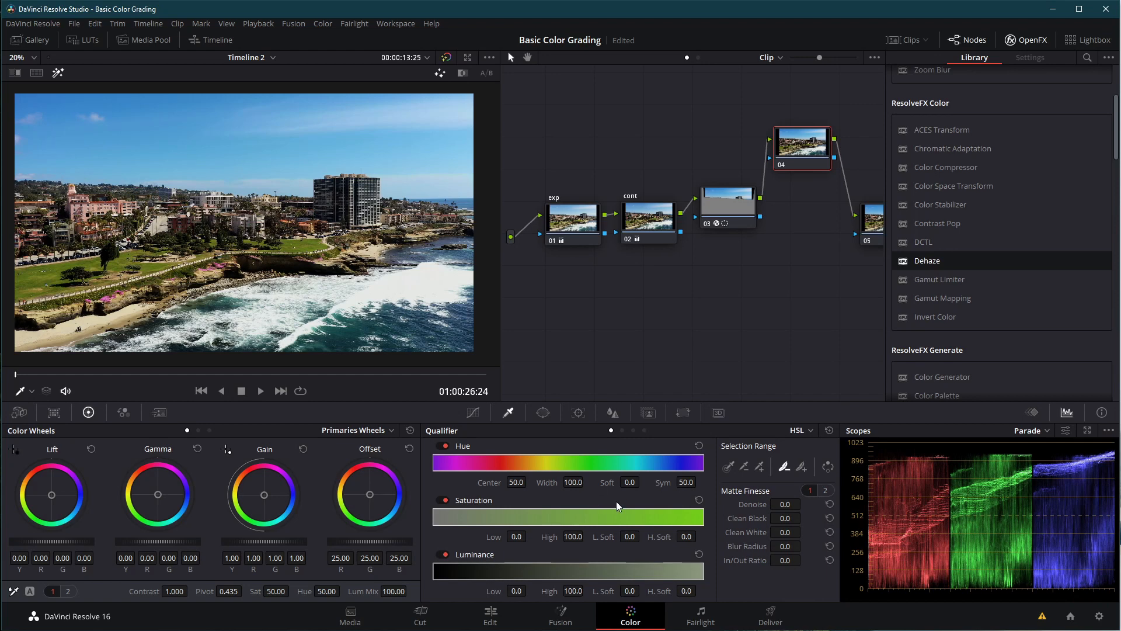
left_click(810, 431)
left_click(808, 433)
left_click(474, 412)
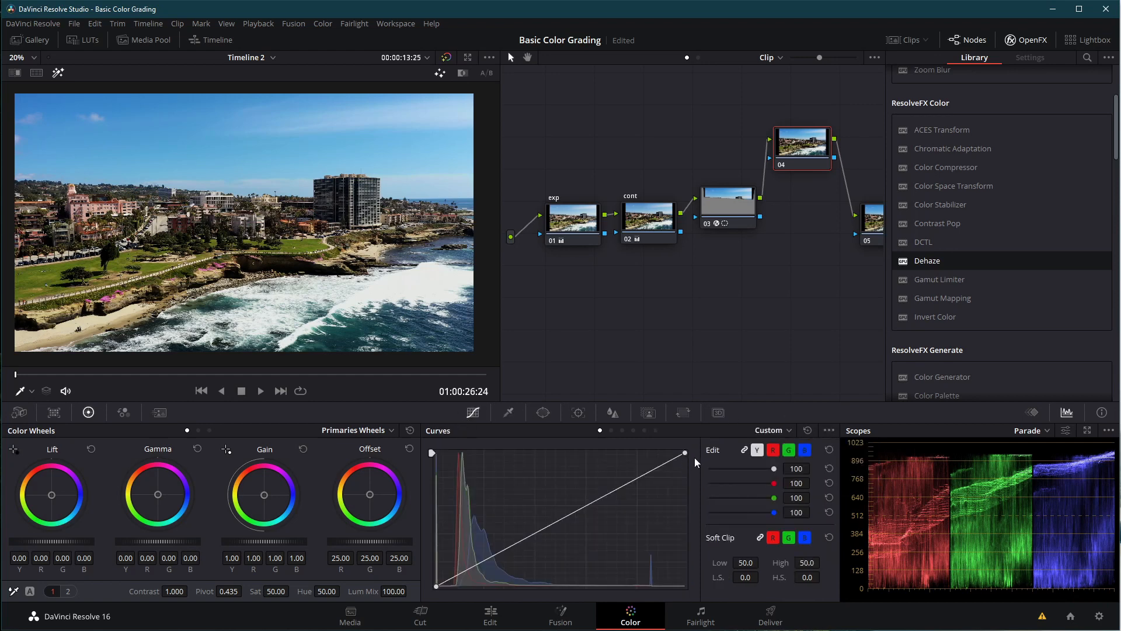
left_click_drag(696, 445, 803, 328)
left_click_drag(437, 586, 370, 629)
left_click_drag(686, 453, 734, 380)
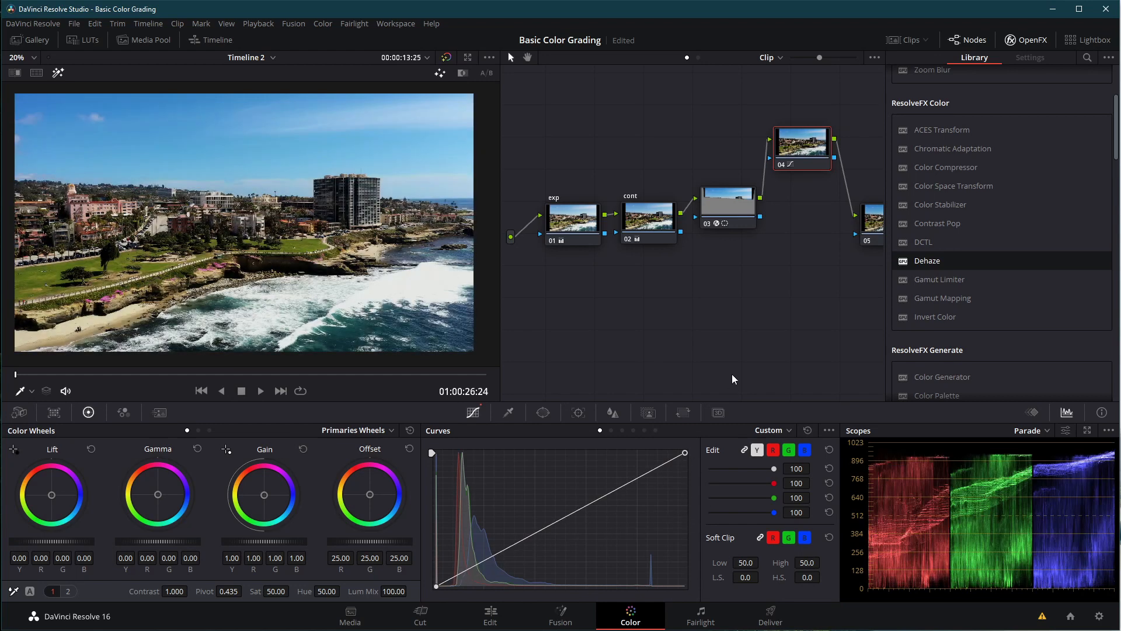
Isolate the green channel of node 04's custom curve, try pulling its white endpoint outward, and return to all channels linked
left_click(789, 451)
left_click_drag(685, 454, 772, 282)
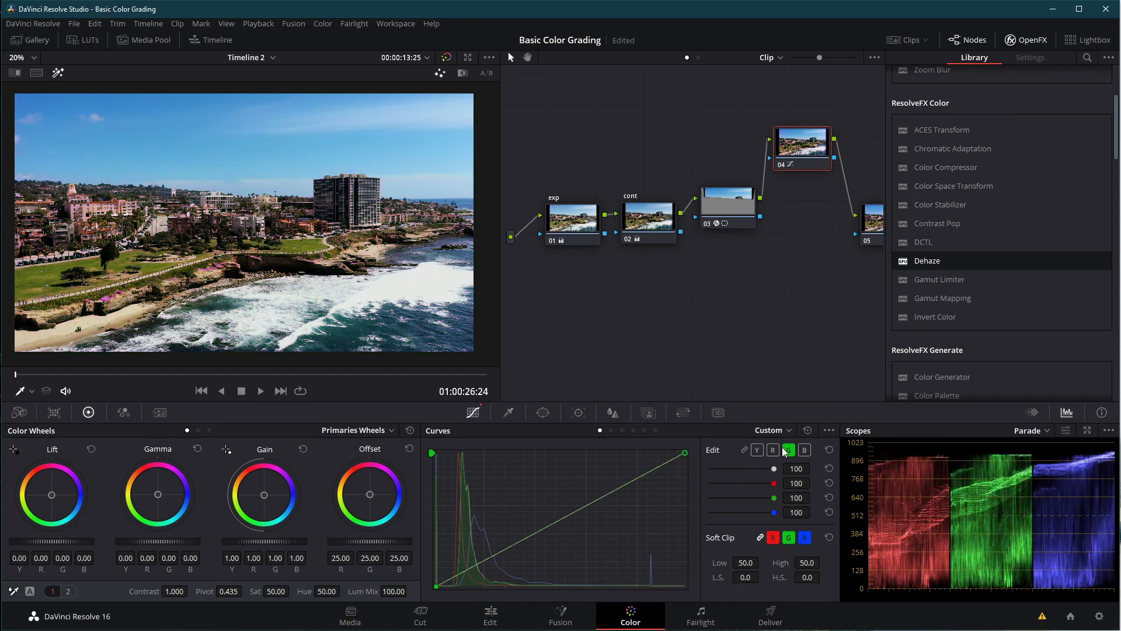
left_click(757, 450)
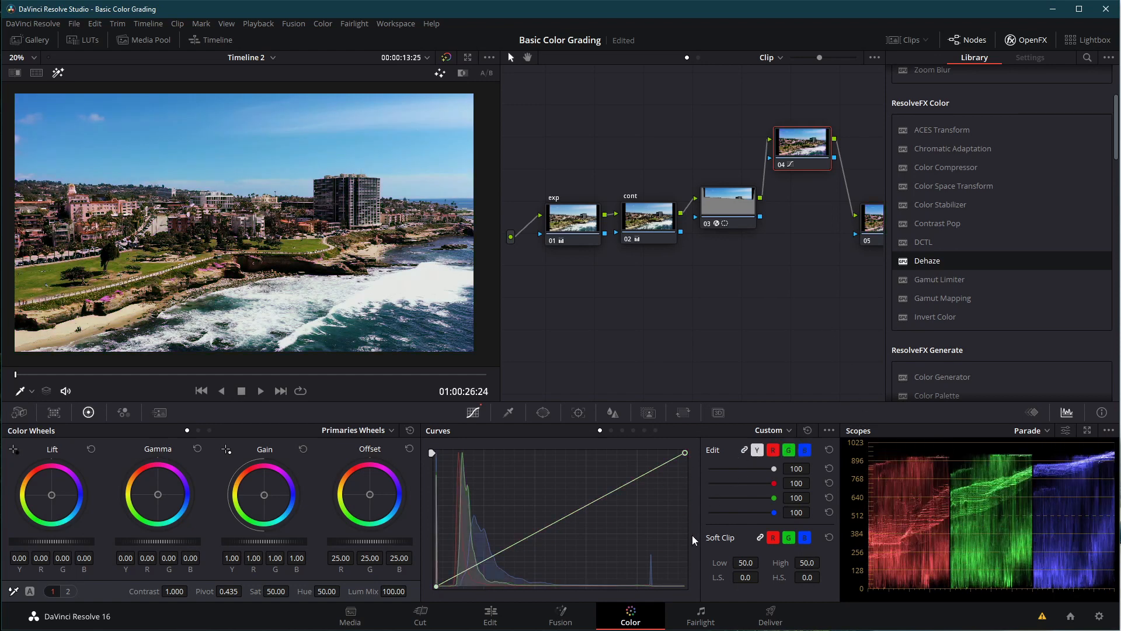
Switch node 04 to the Hue Vs Hue curve, sample the grass, rotate its hue to 178.39, and widen the affected range toward yellow
left_click(787, 432)
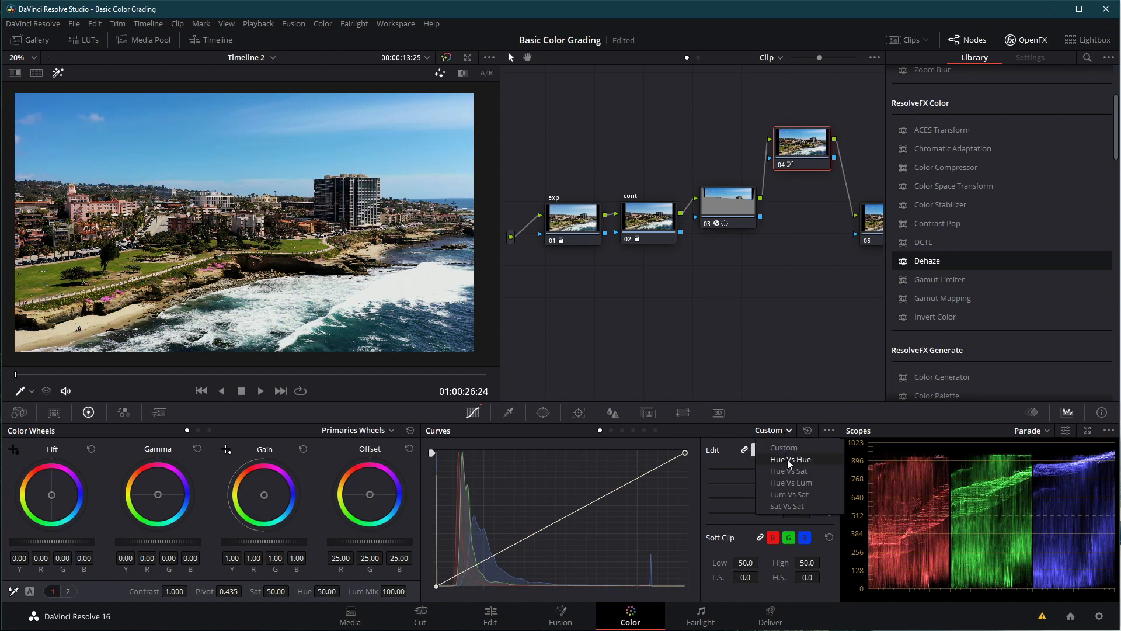
left_click(790, 460)
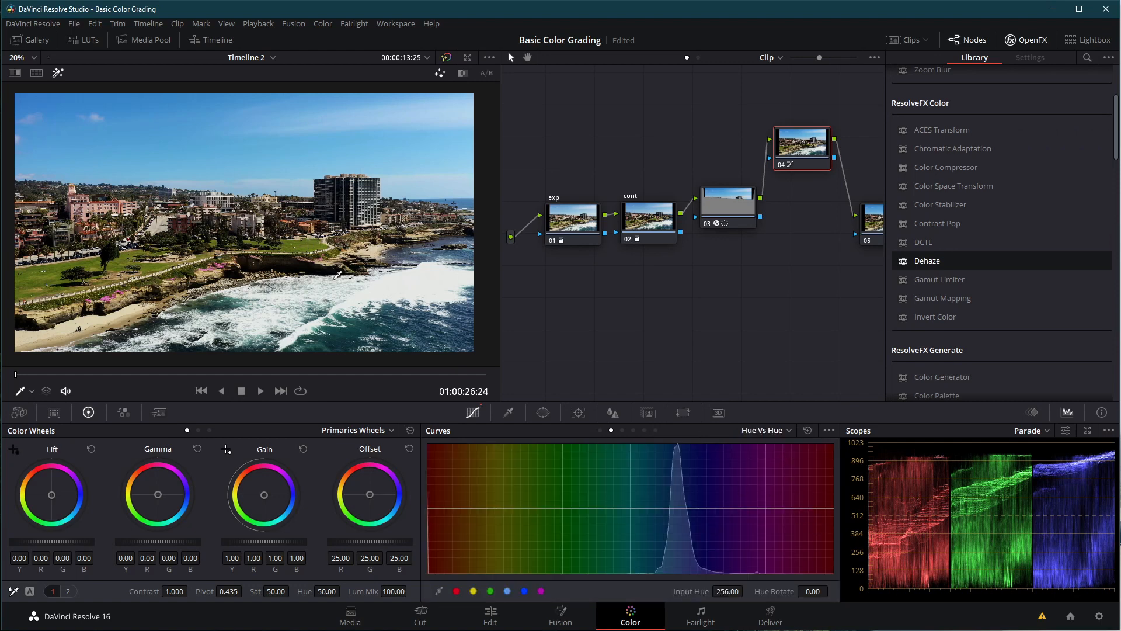
left_click(41, 275)
left_click_drag(508, 509, 533, 389)
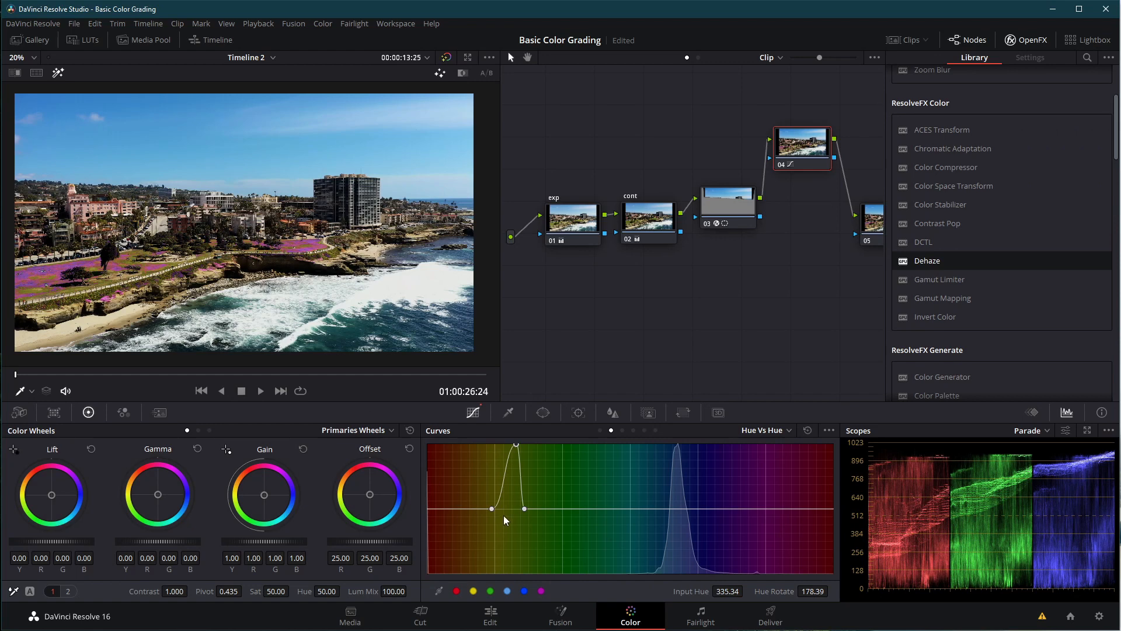
left_click(524, 509)
mouse_move(493, 509)
left_mouse_down()
mouse_move(454, 507)
mouse_move(482, 508)
left_mouse_up()
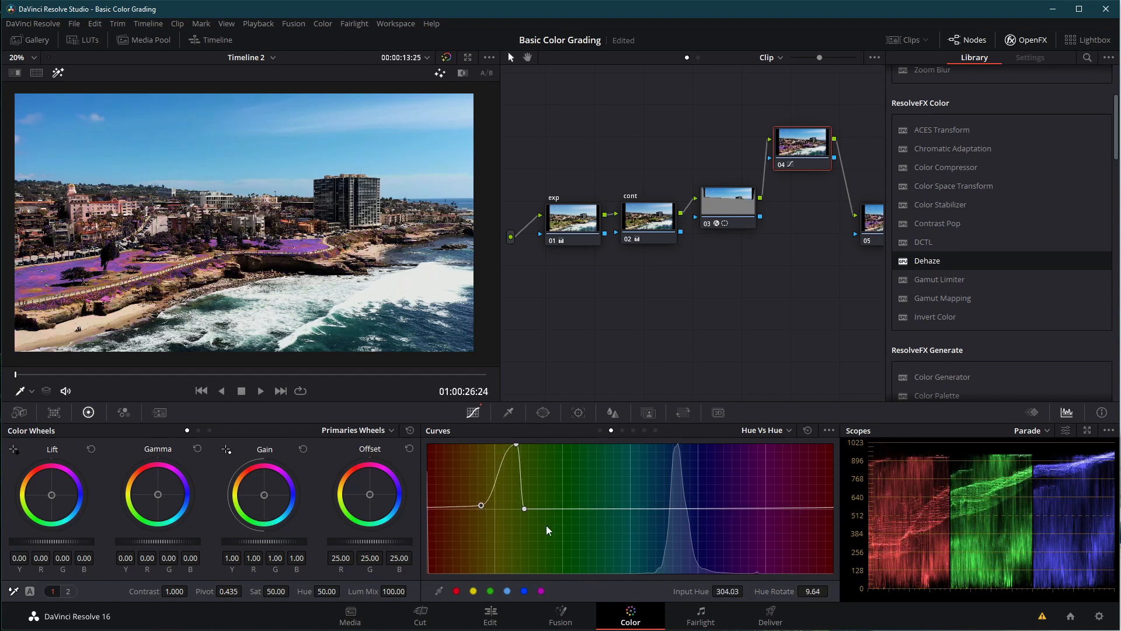
Lower the grass point on the Hue Vs Hue curve to a hue rotation of about -19 and move the yellow-side range point outward
left_click_drag(516, 445, 495, 519)
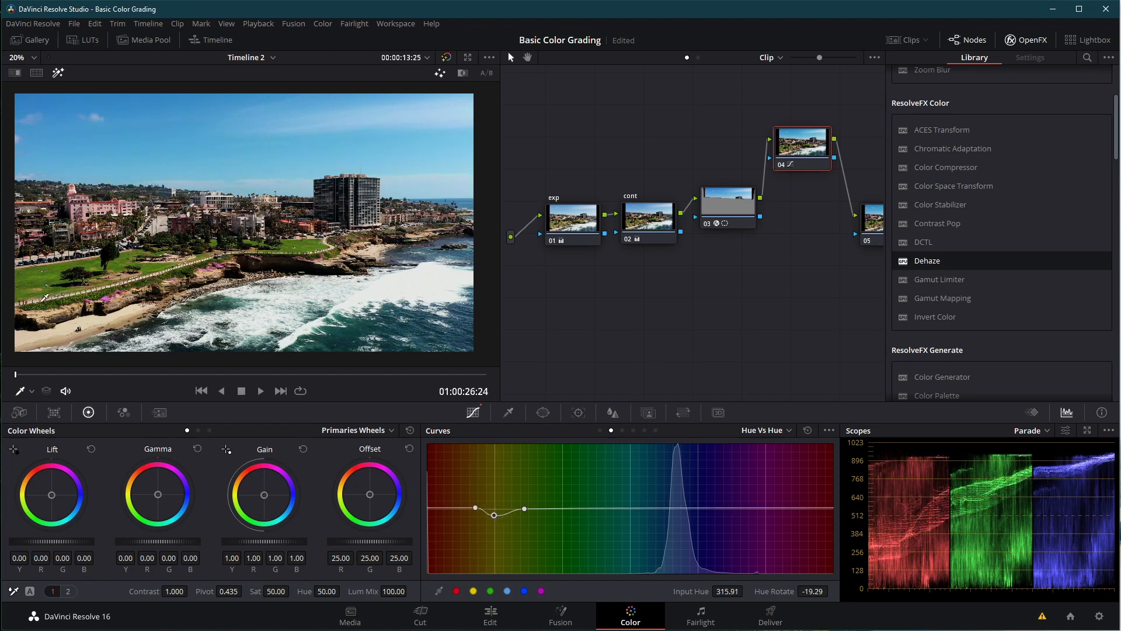
left_click(39, 289)
left_click_drag(475, 510, 473, 514)
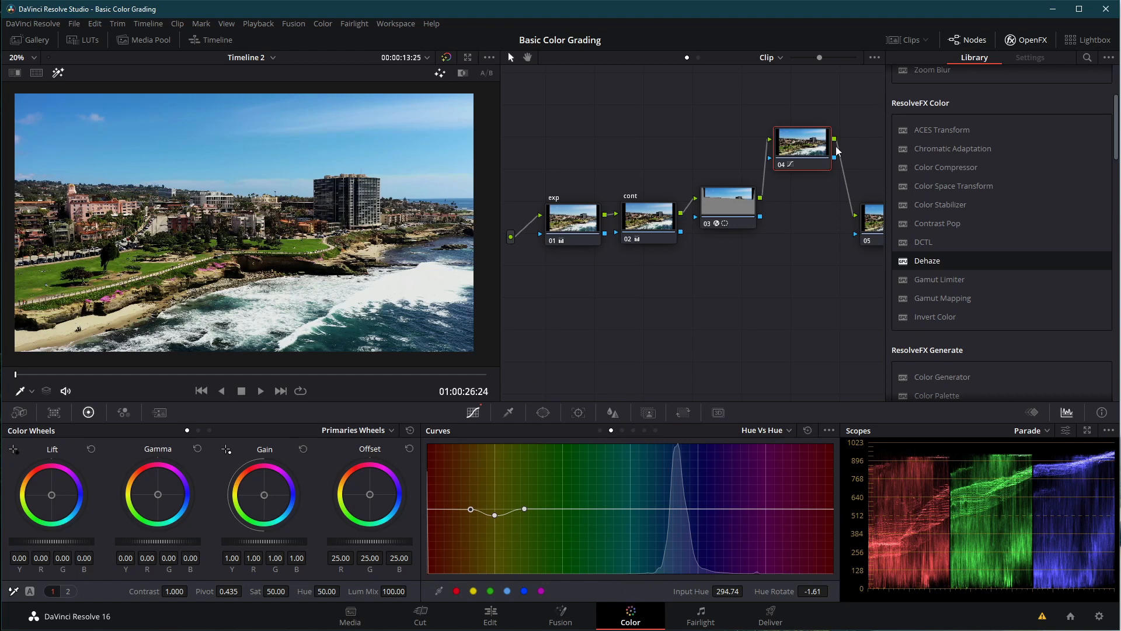
Show the clip thumbnails, switch to clip 03 of the farm field, and nudge its node 01 in the graph
left_click(895, 39)
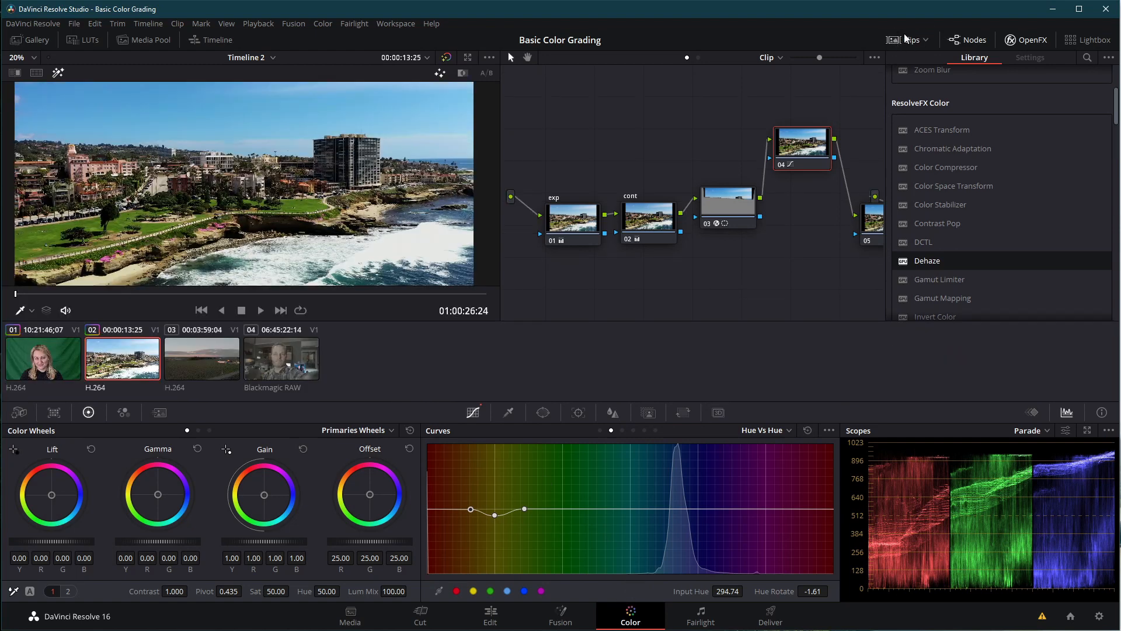
left_click(201, 374)
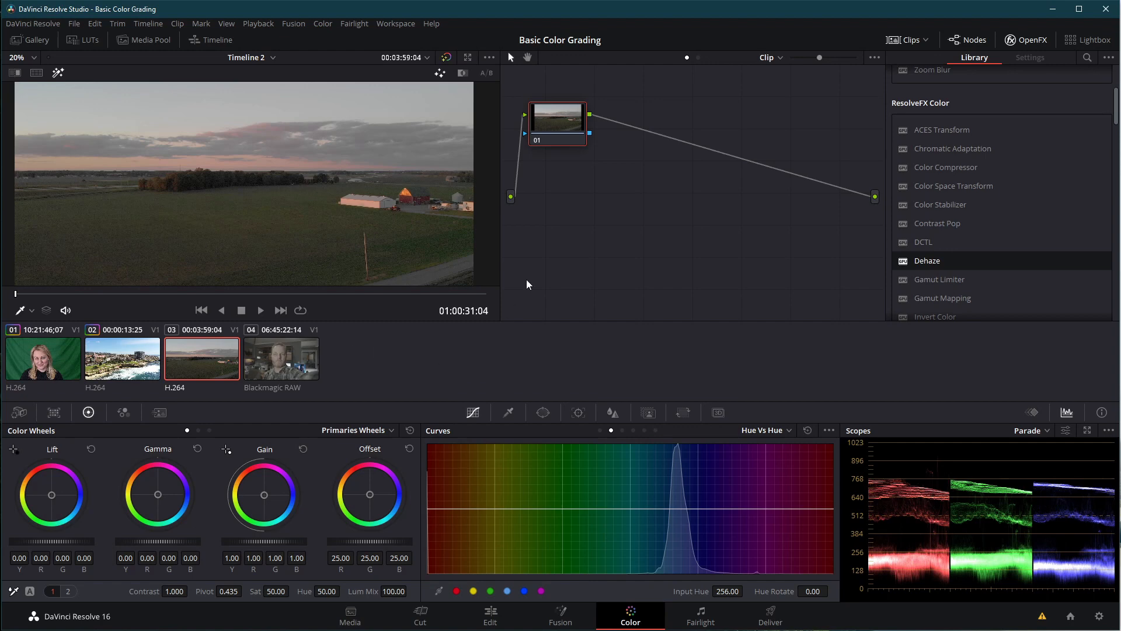
left_click_drag(560, 116, 566, 113)
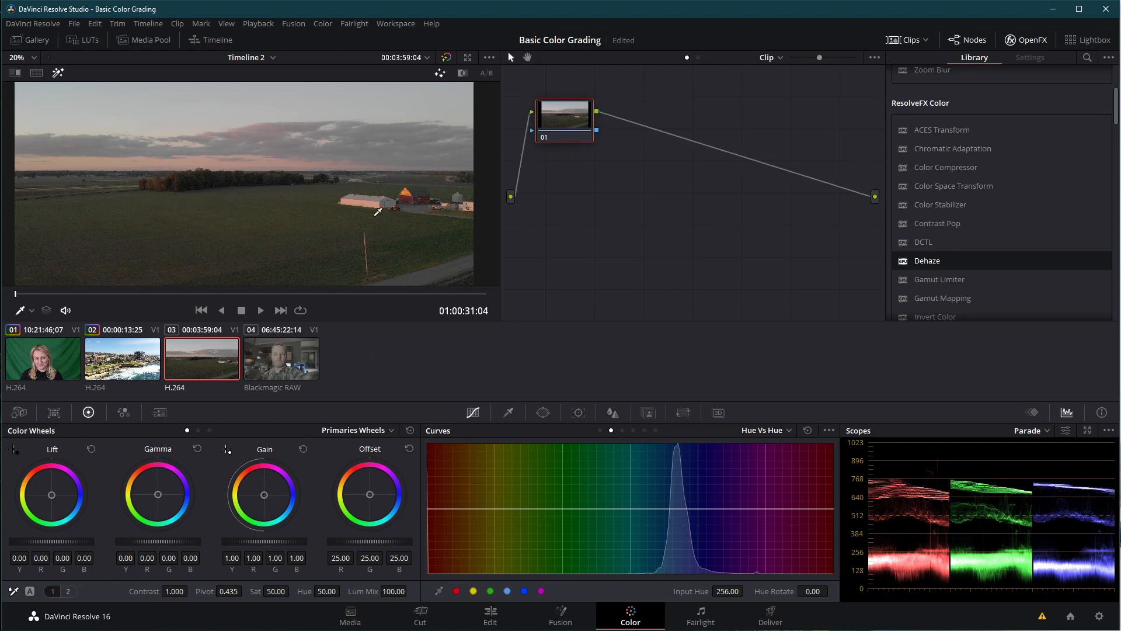
Look through the grading palettes from Camera Raw to the RGB Mixer and open Motion Effects for the farm clip
left_click(17, 413)
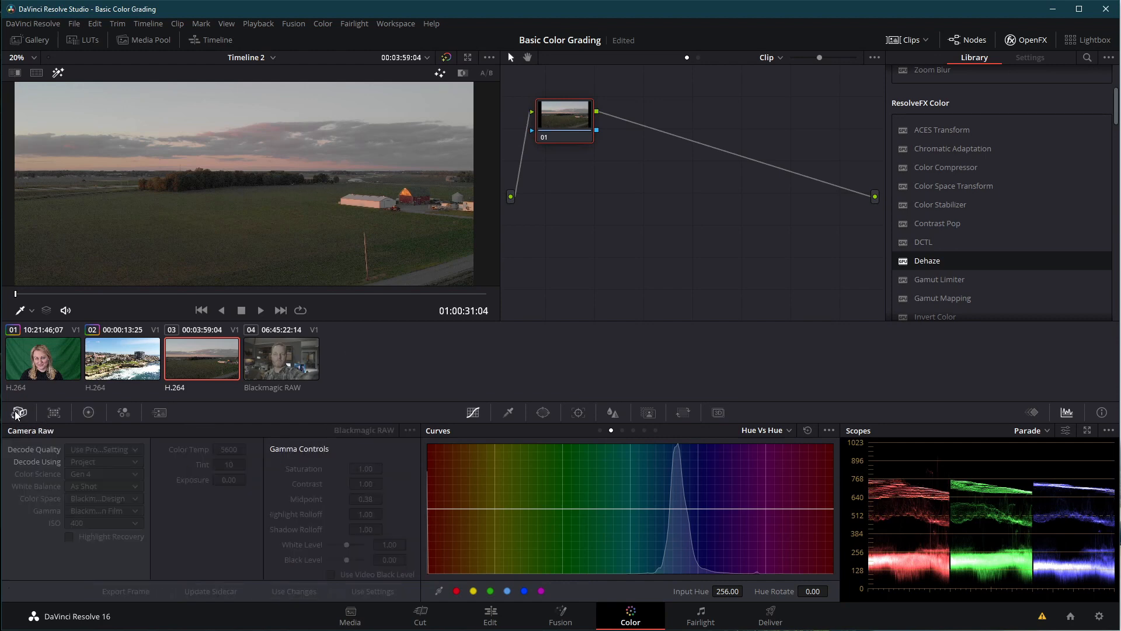
left_click(53, 413)
left_click(89, 412)
left_click(123, 412)
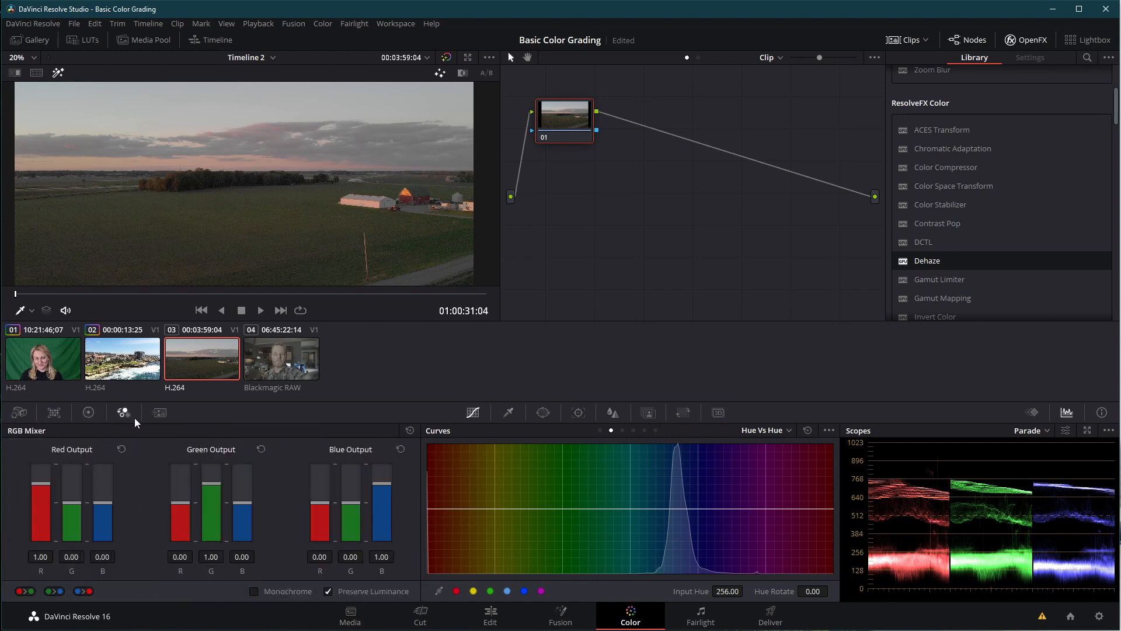
left_click(159, 413)
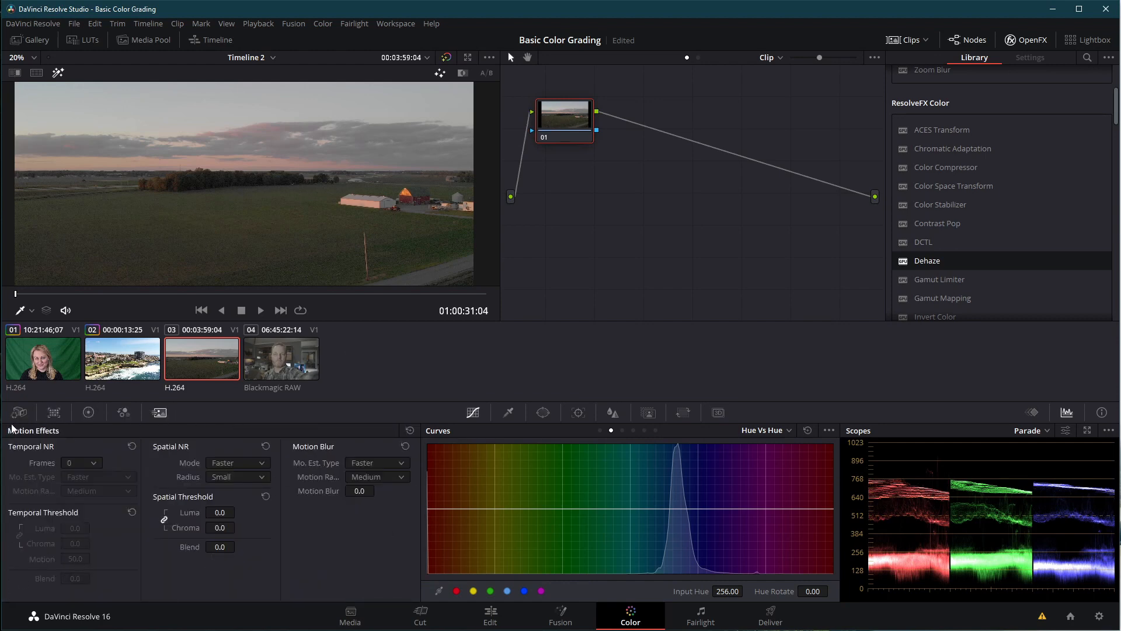
left_click(19, 413)
left_click(163, 412)
scroll(253, 181, "down", 2)
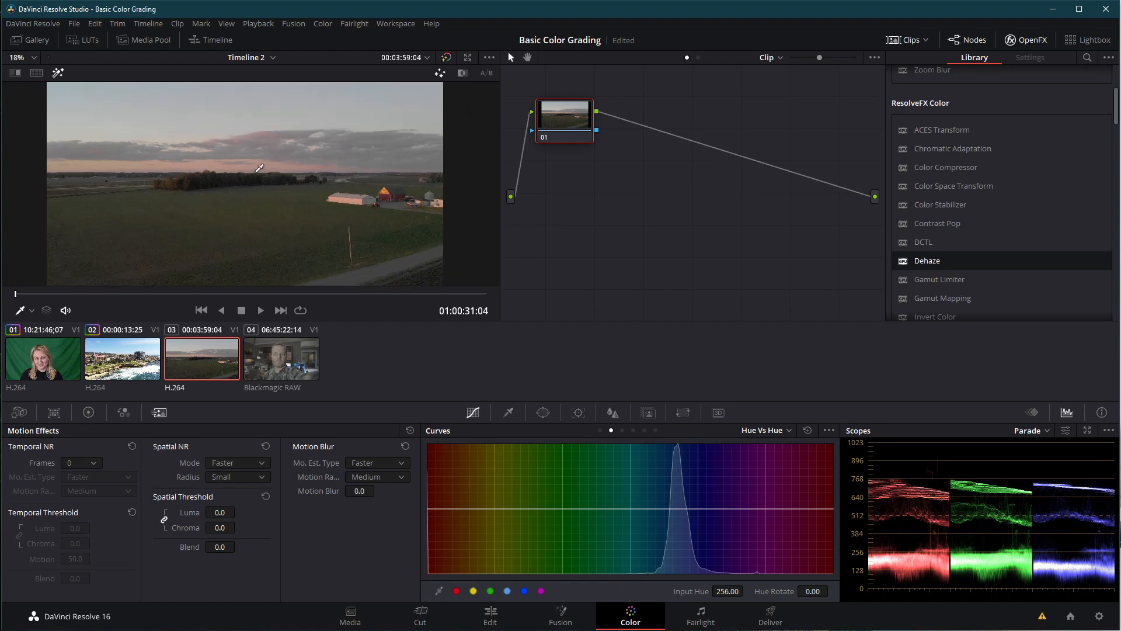
Set the temporal noise reduction to 3 frames on node 01
left_click(94, 462)
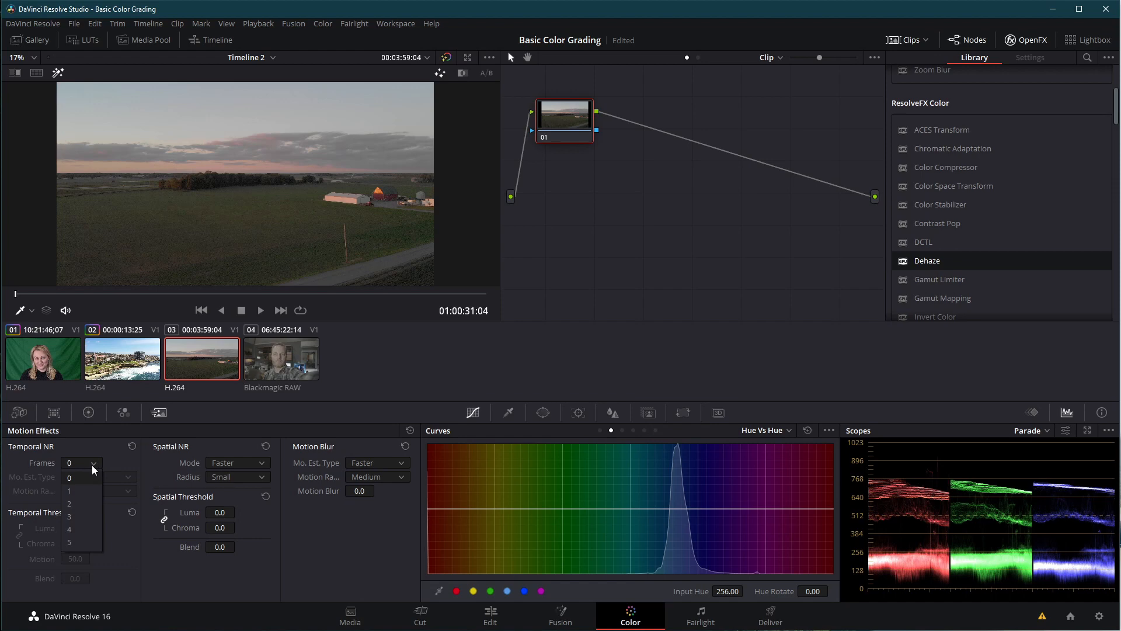
left_click(27, 449)
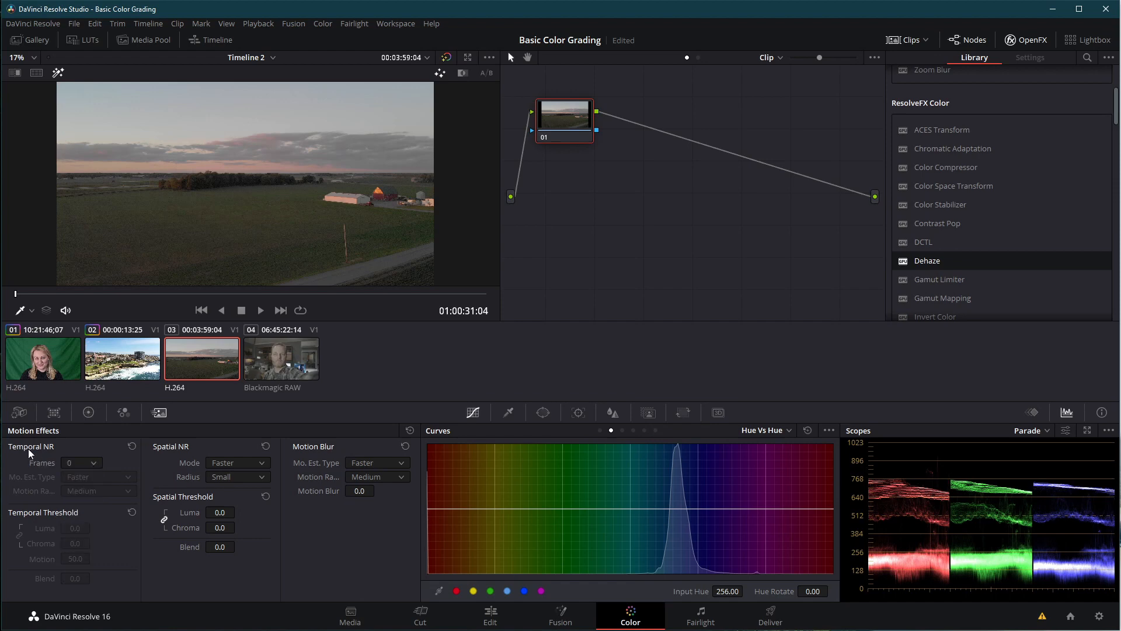
left_click(94, 462)
left_click(82, 515)
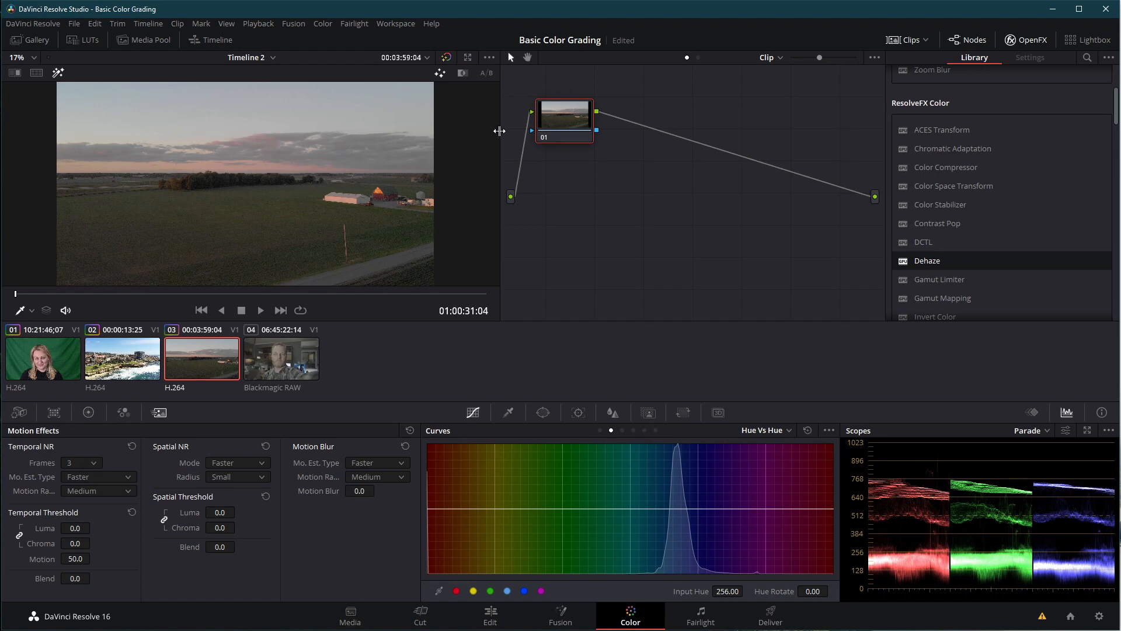
Label node 01 "NR" and reposition it in the graph
left_click_drag(570, 115, 570, 142)
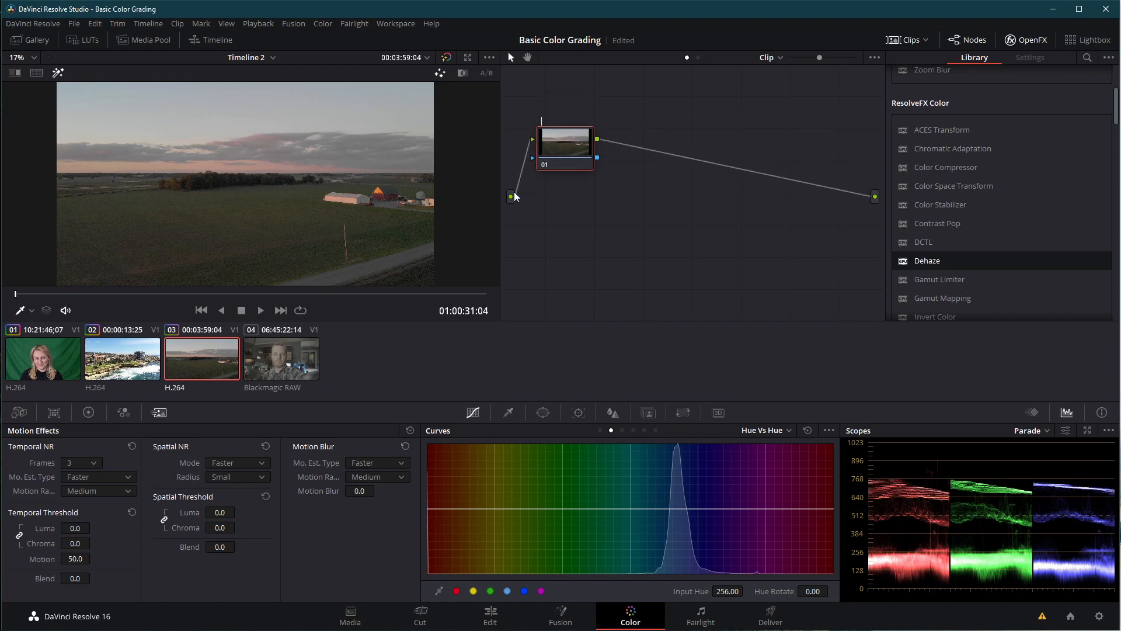
type("NR")
left_click_drag(568, 154, 572, 144)
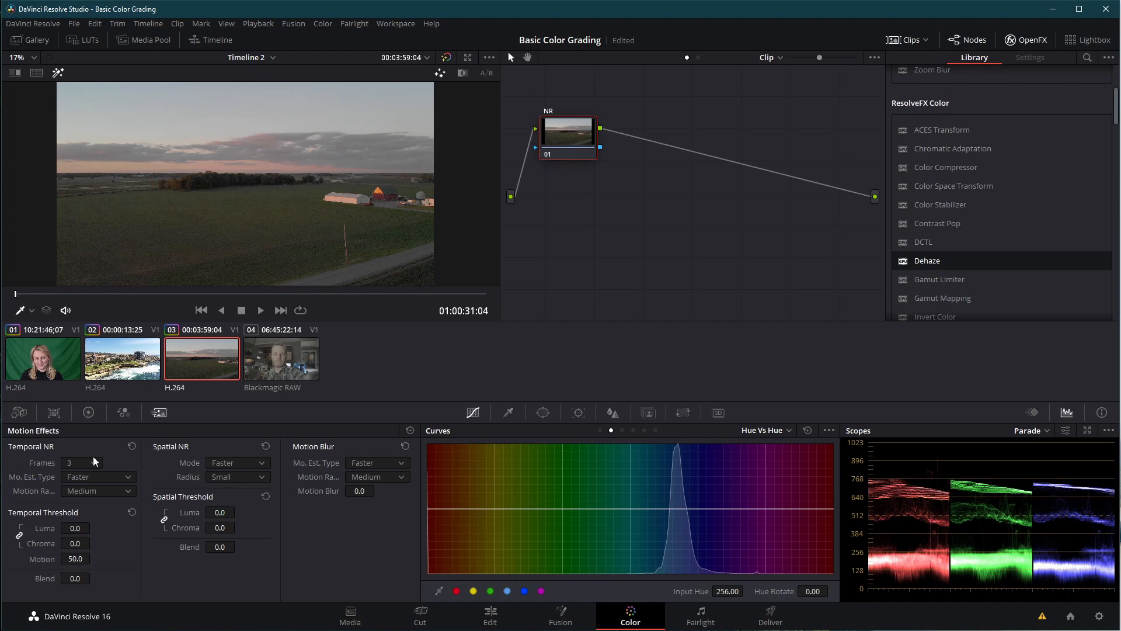
Set temporal noise reduction to Better motion estimation and Large motion range, with luma and chroma thresholds at 5.6
left_click(85, 475)
left_click(86, 506)
left_click(99, 494)
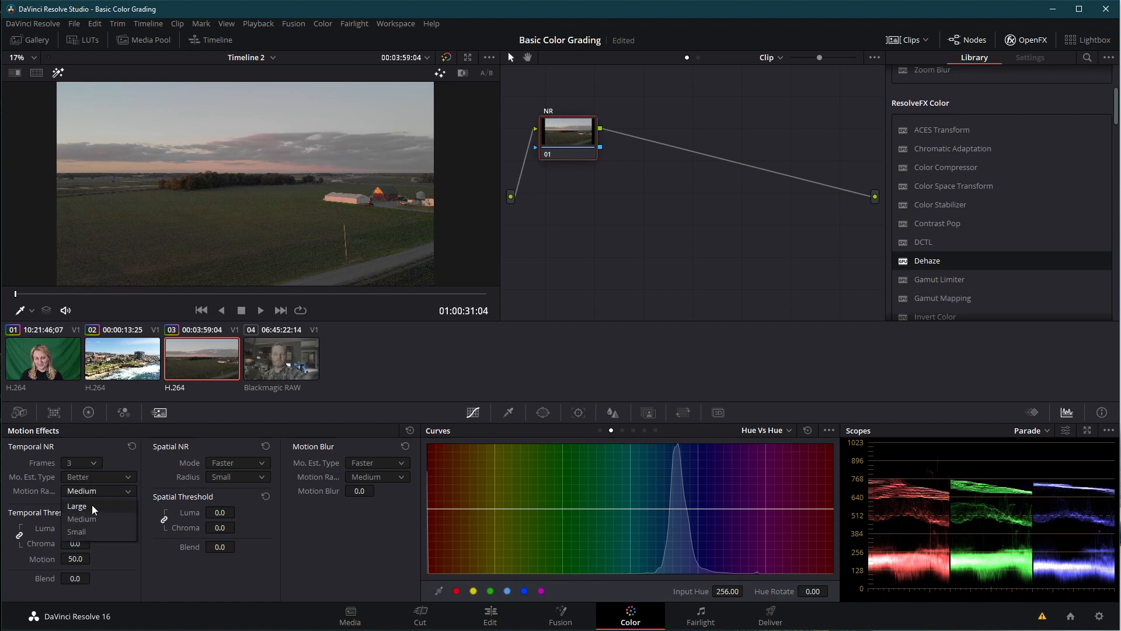
left_click(93, 505)
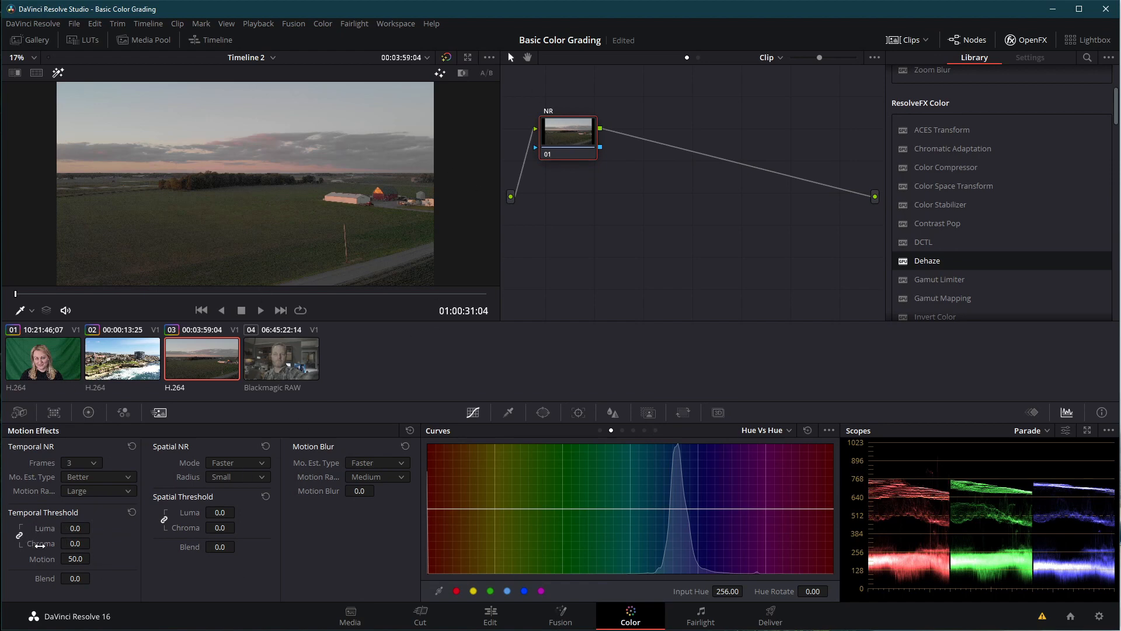
left_click_drag(75, 528, 94, 528)
Unlink the spatial thresholds, set spatial chroma to 5.6, and choose Enhanced mode with a Large radius
left_click_drag(166, 519, 239, 528)
left_click(261, 464)
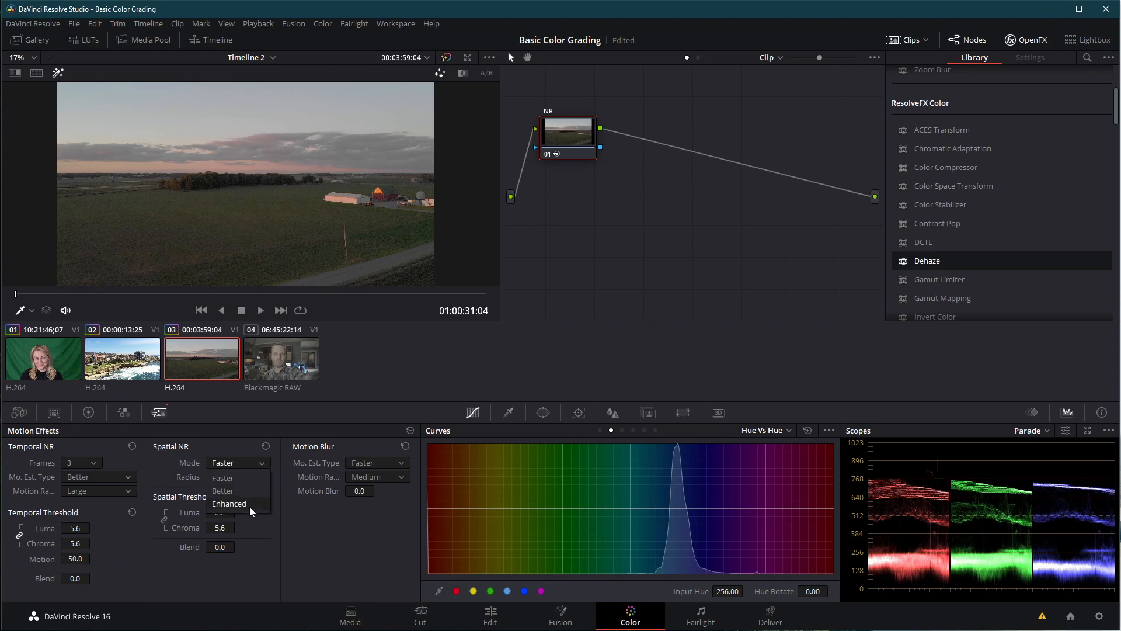
left_click(250, 504)
left_click(249, 478)
left_click(243, 519)
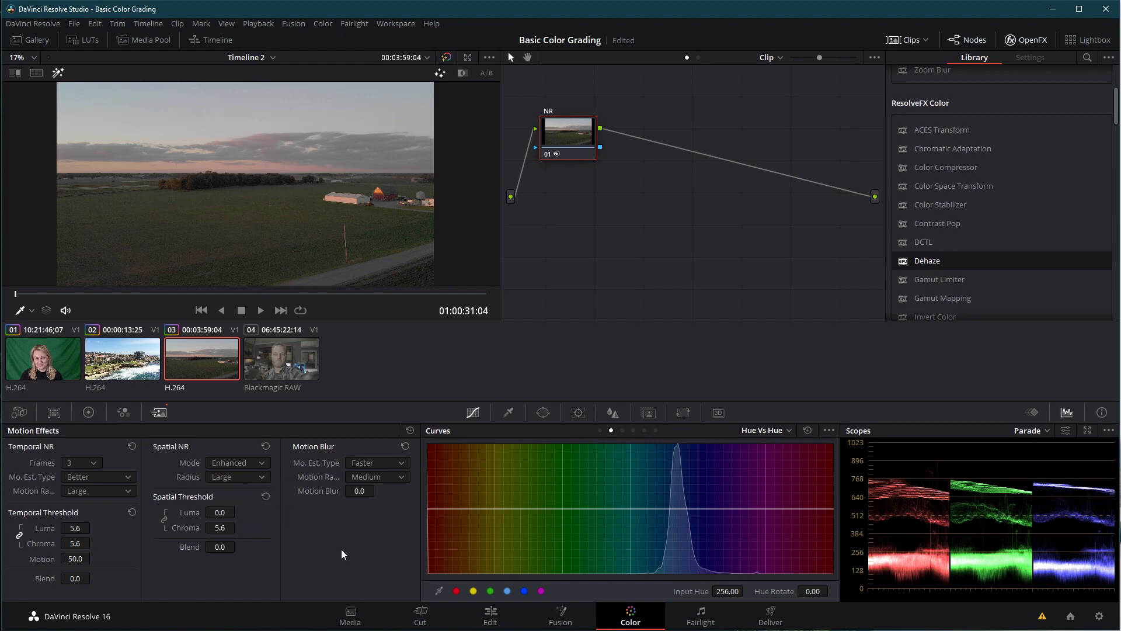
Move the NR node slightly lower in the graph and compare the tree line up close with the node disabled and enabled
left_click_drag(571, 138, 593, 163)
scroll(210, 239, "up", 4)
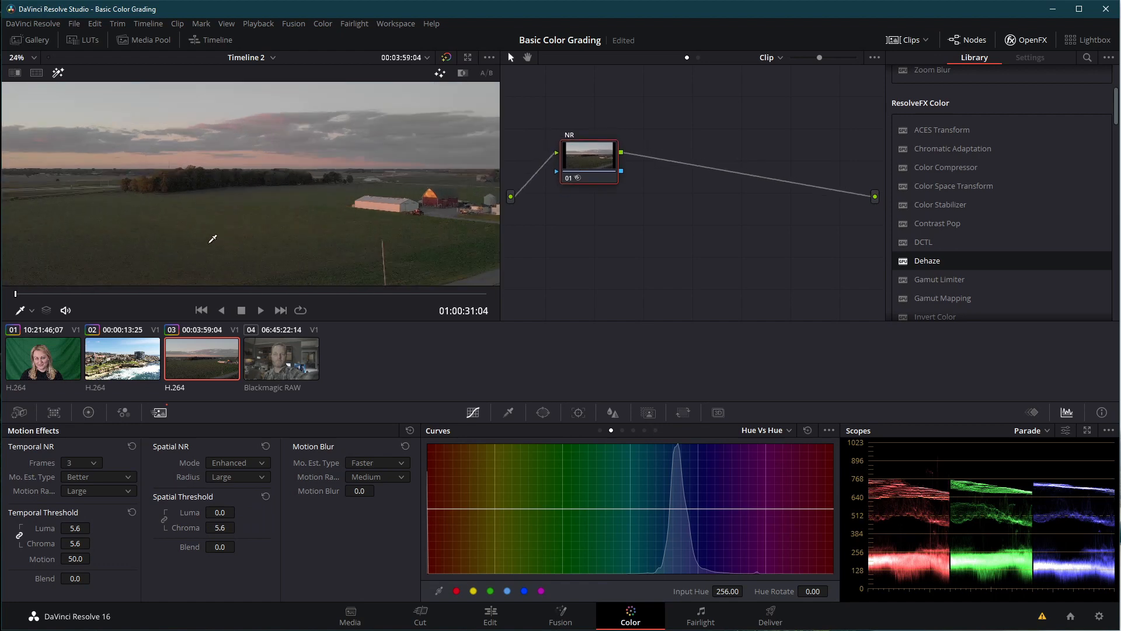
scroll(261, 195, "up", 6)
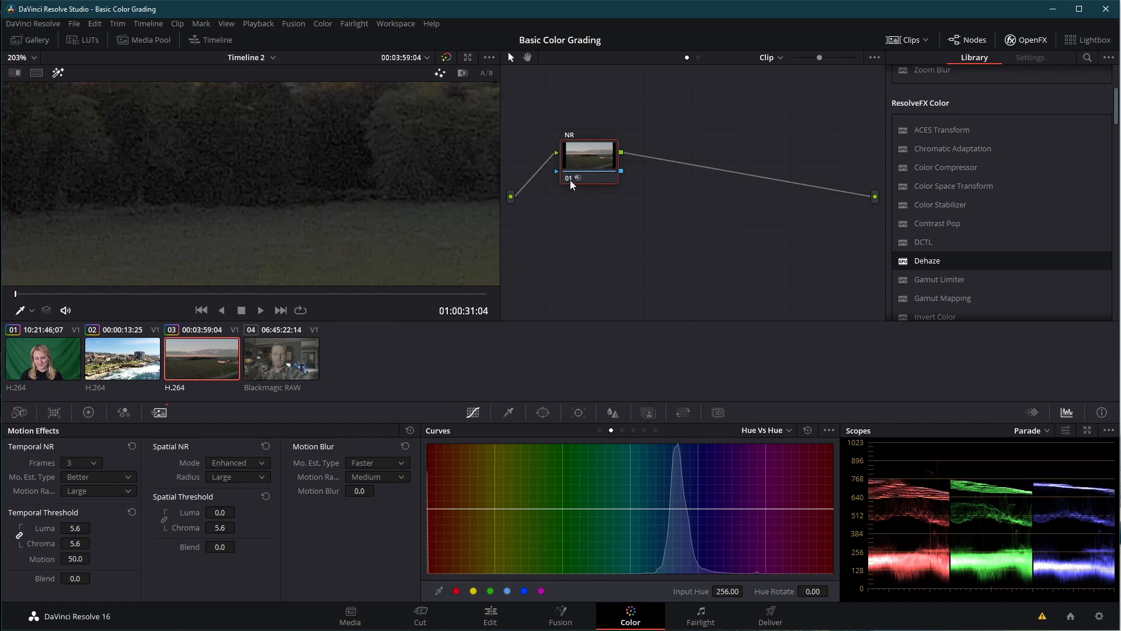
left_click(569, 177)
left_click(569, 177)
Play the farm clip to check the noise reduction in motion, stopping at 01:00:33:15
key("space")
scroll(270, 164, "down", 2)
scroll(269, 163, "down", 5)
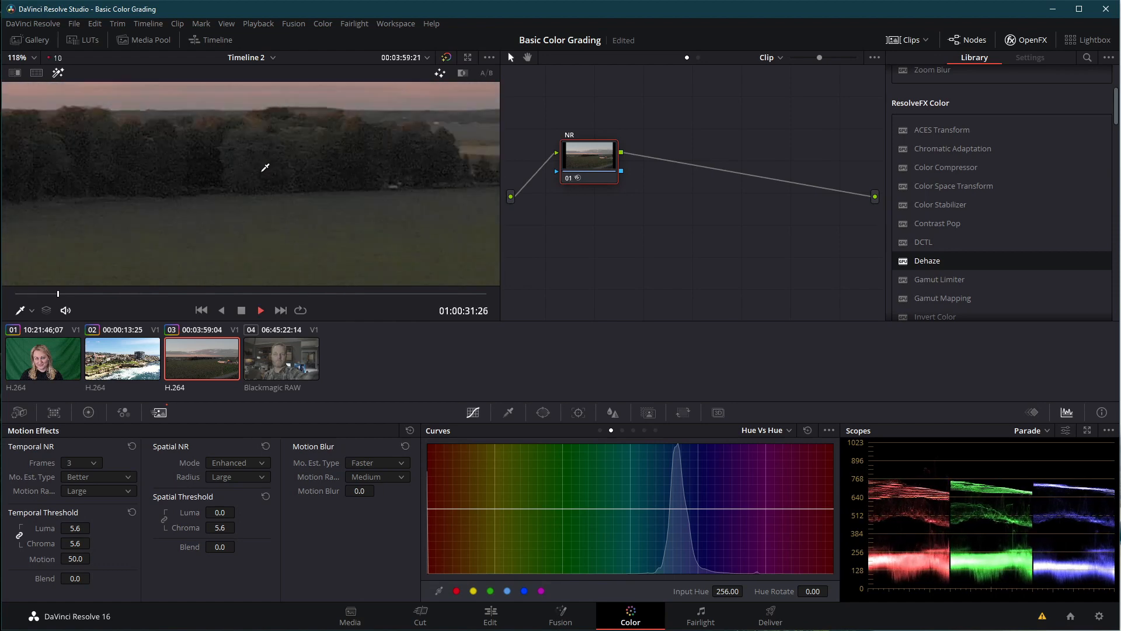
scroll(265, 168, "down", 1)
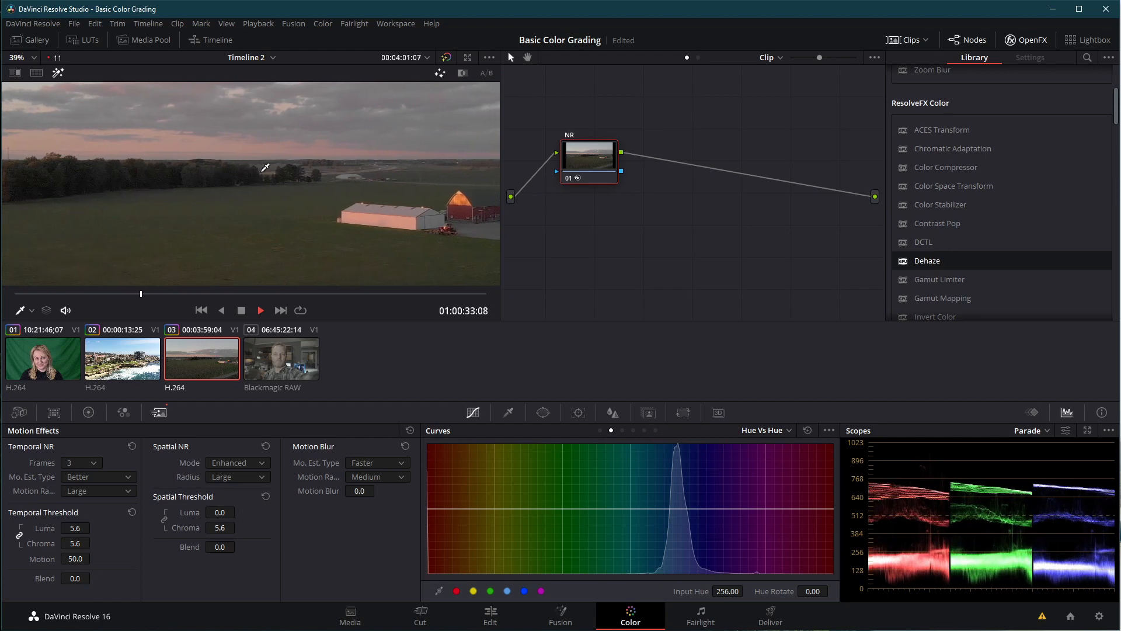
key("space")
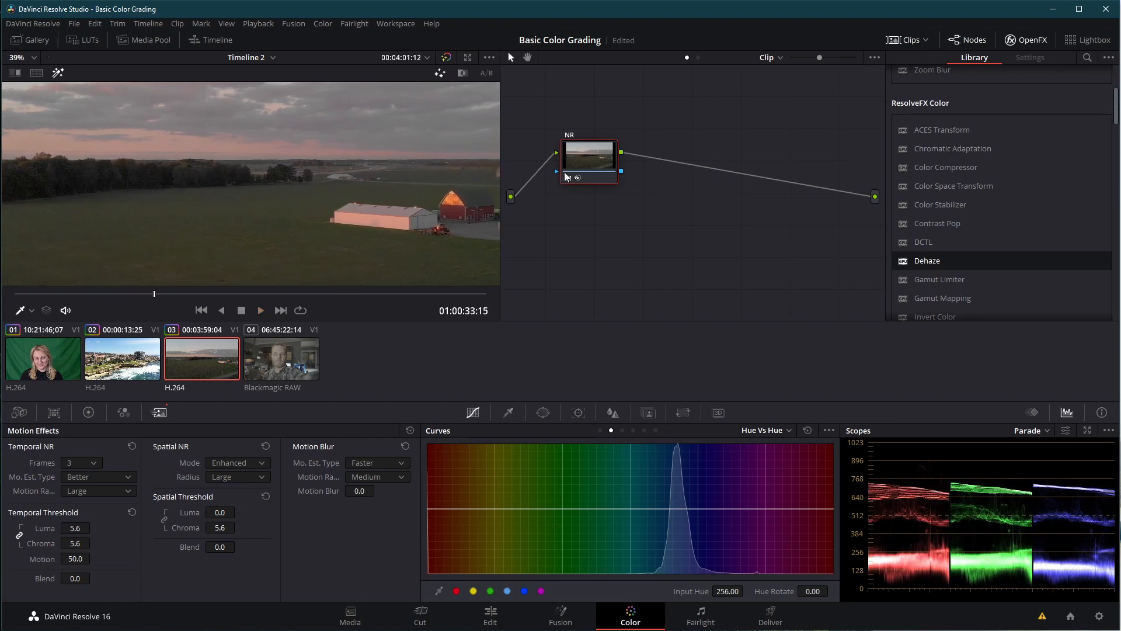
Play clip 03 with the NR node bypassed and inspect the footage close up for noise
key("space")
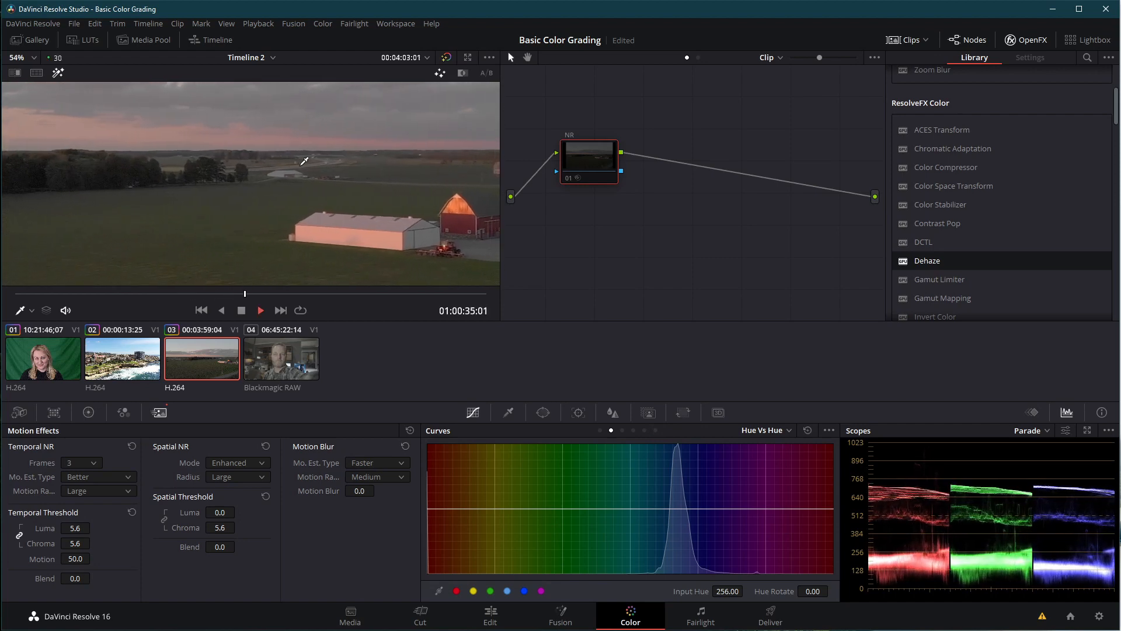
scroll(304, 161, "up", 3)
scroll(306, 160, "up", 2)
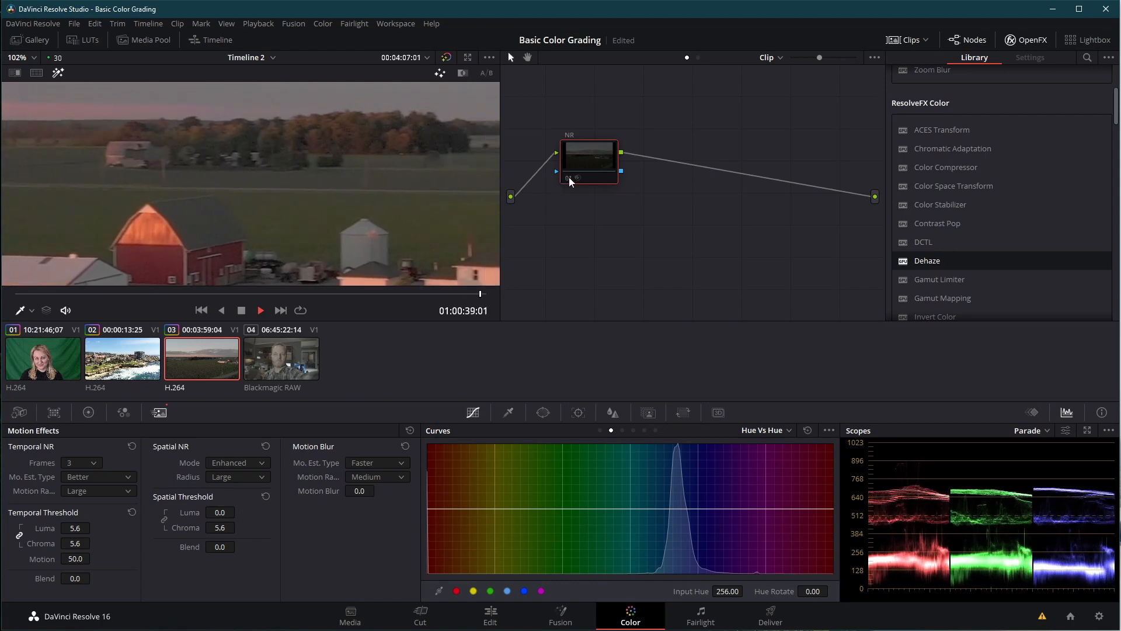
Re-enable the NR node and replay clip 03 from its start to check the noise reduction
left_click(209, 367)
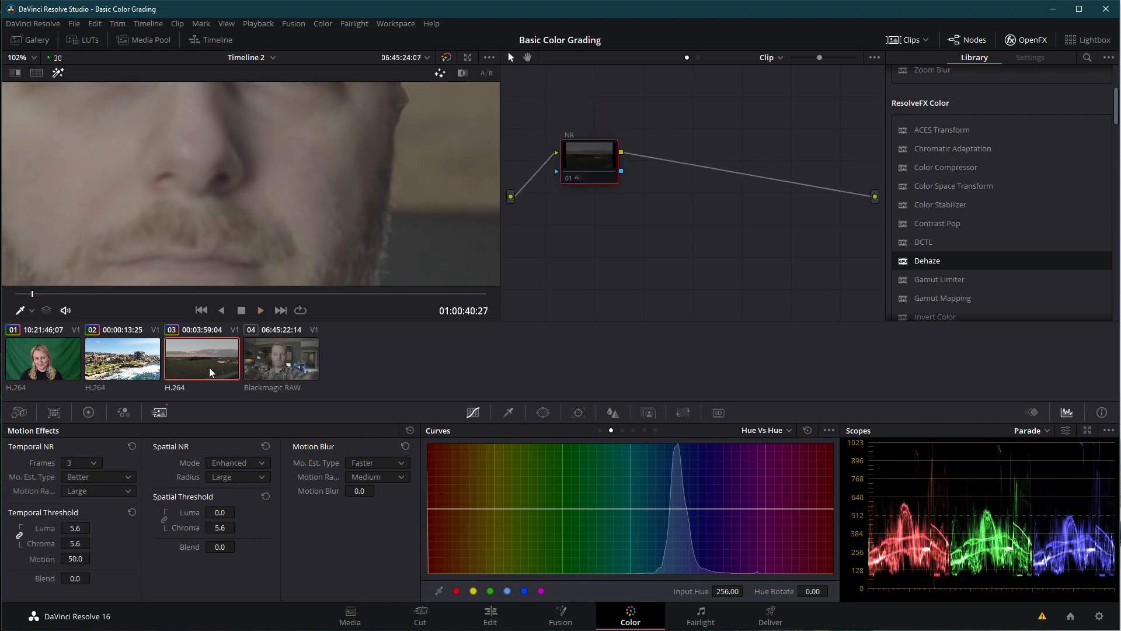
left_click(569, 177)
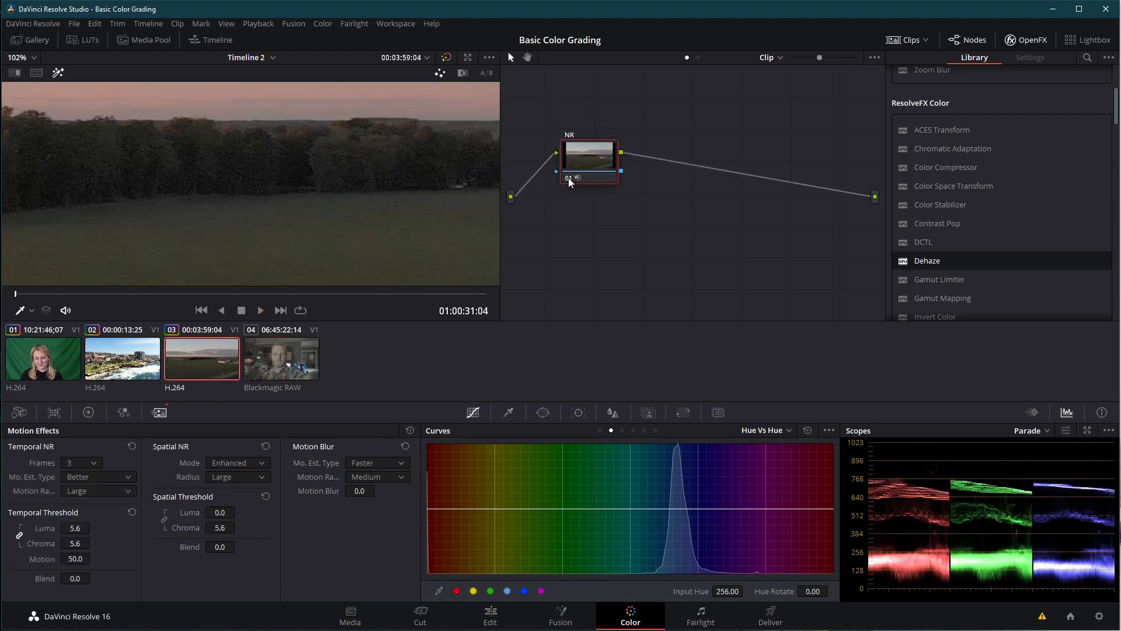
left_click(261, 310)
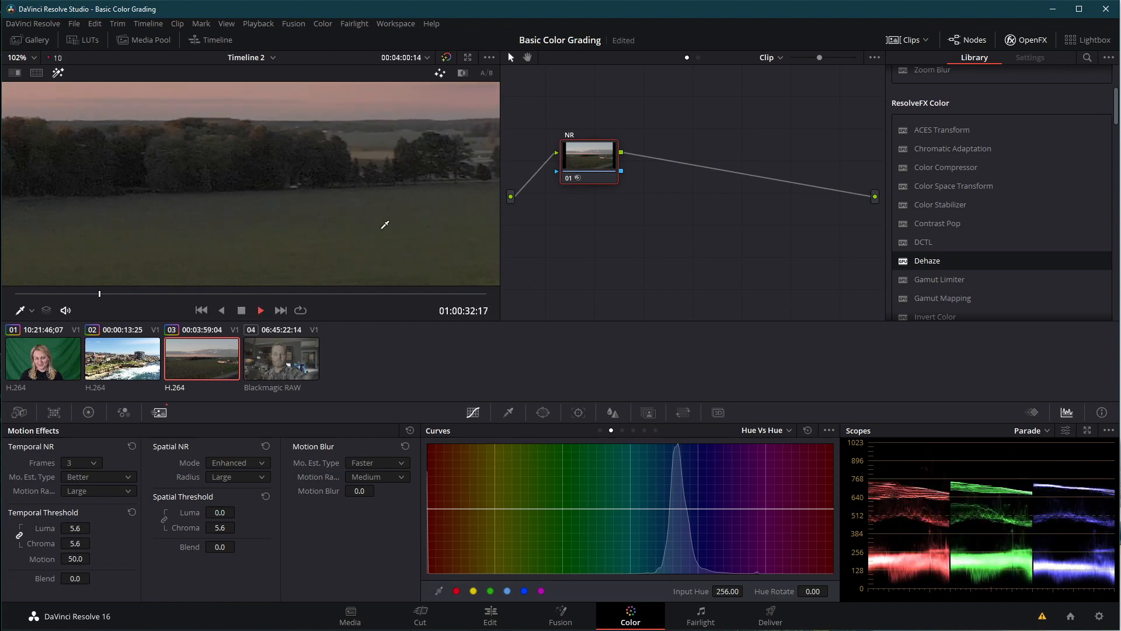
left_click(240, 311)
scroll(282, 205, "down", 5)
scroll(282, 205, "down", 1)
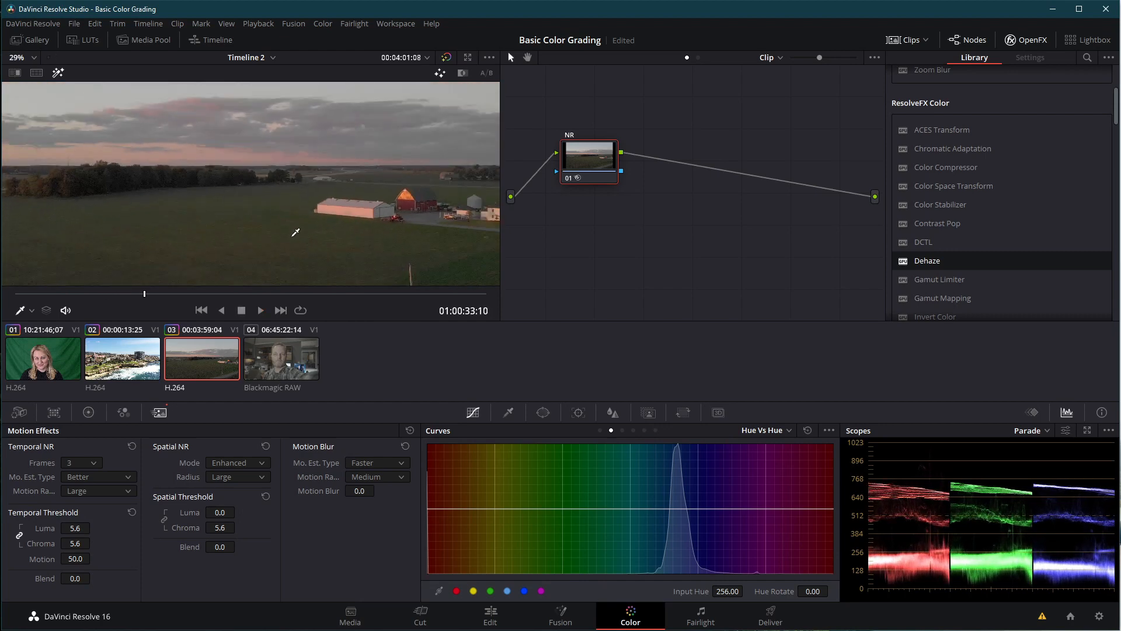
left_click(295, 231)
key("ctrl+z")
scroll(300, 222, "down", 2)
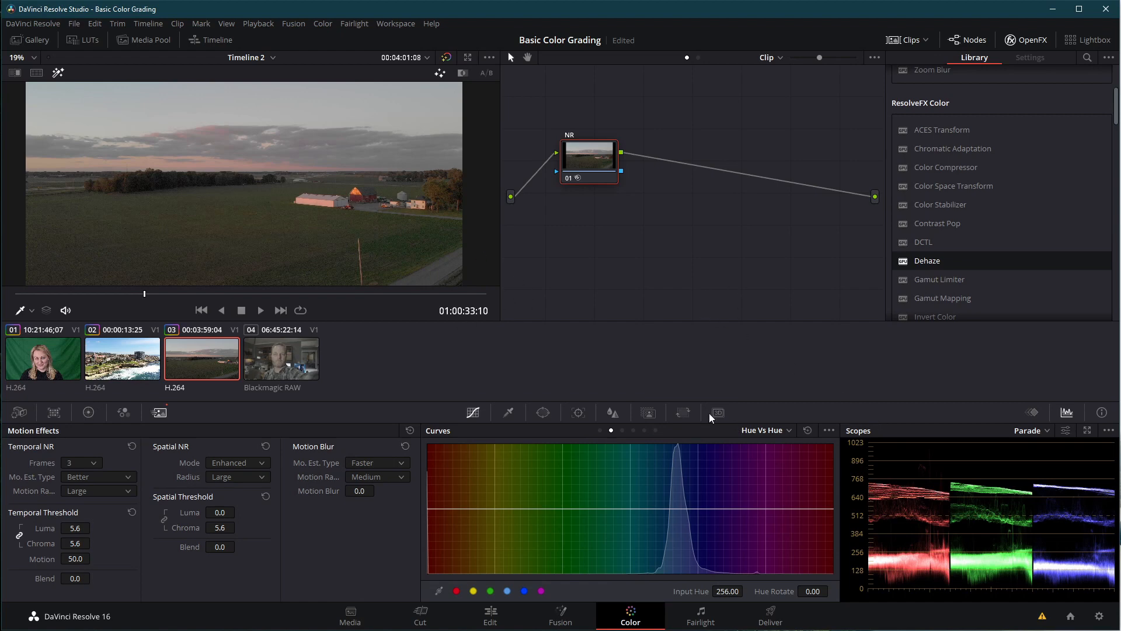
Move the NR node higher in the graph, add a serial node after it and show the primaries colour wheels
left_click_drag(590, 155, 575, 122)
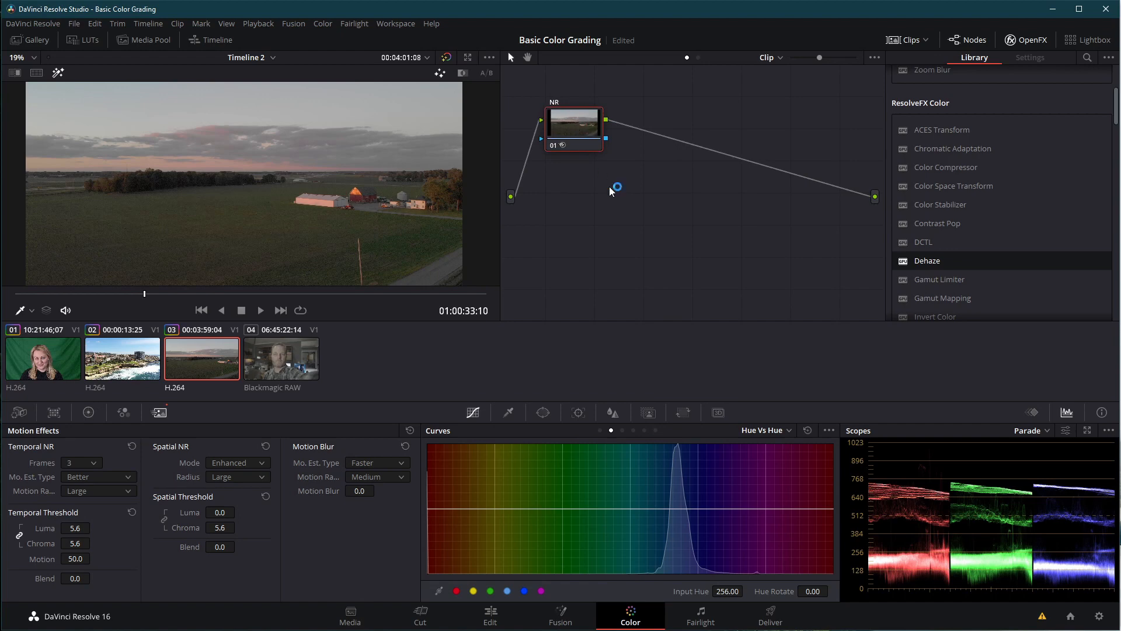
key("alt+s")
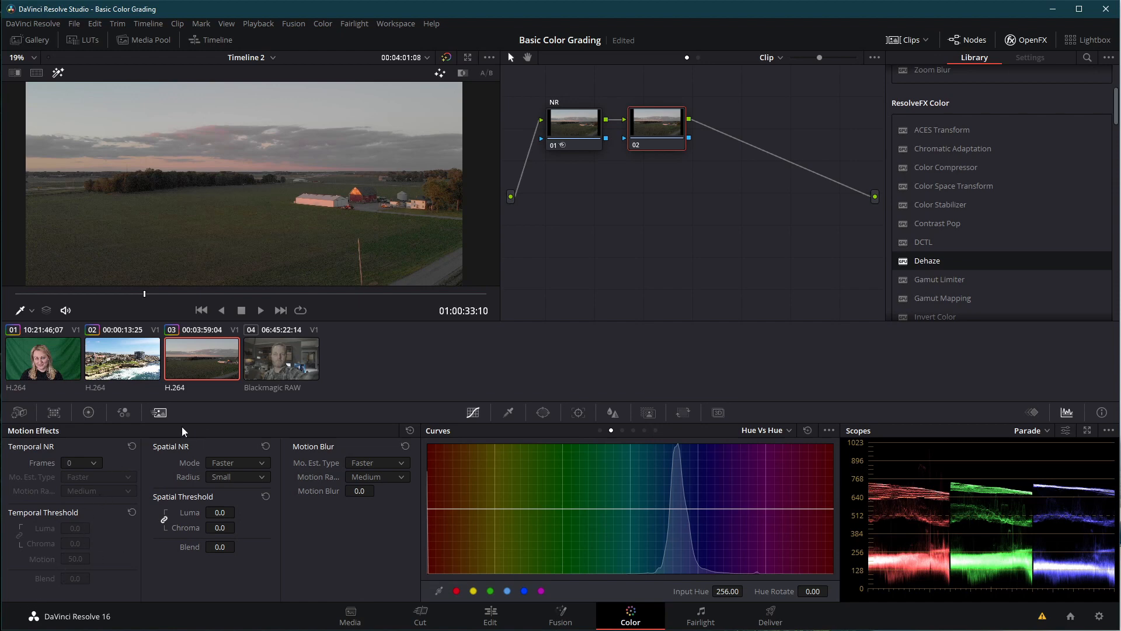
left_click(89, 412)
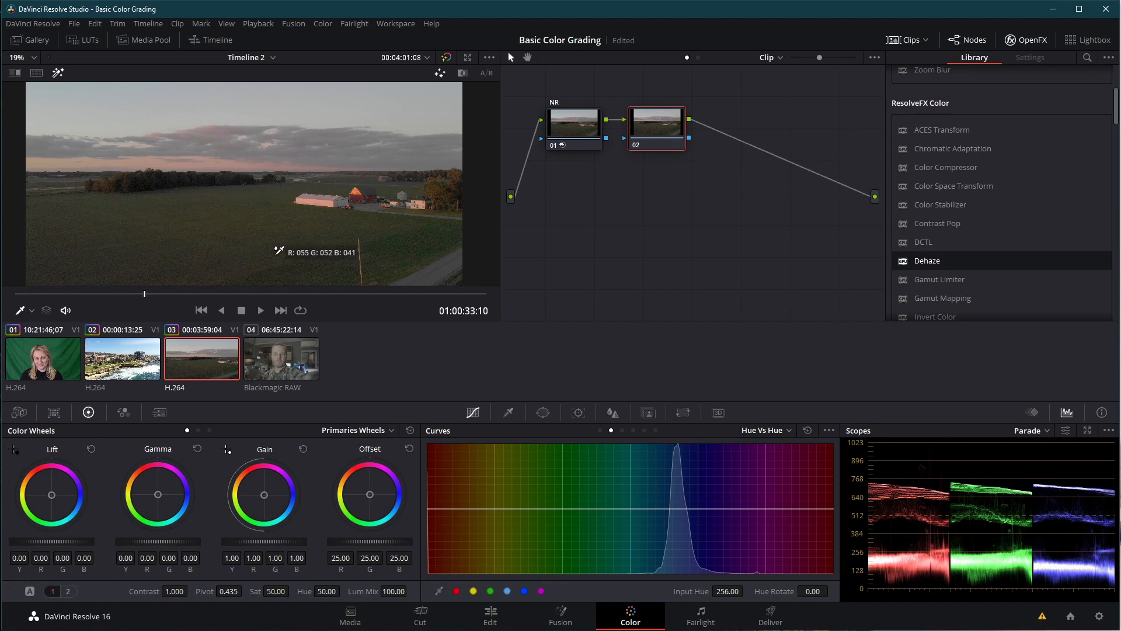
Try to white-balance node 02 by sampling the small building beside the barn, and undo the correction
left_click(421, 199)
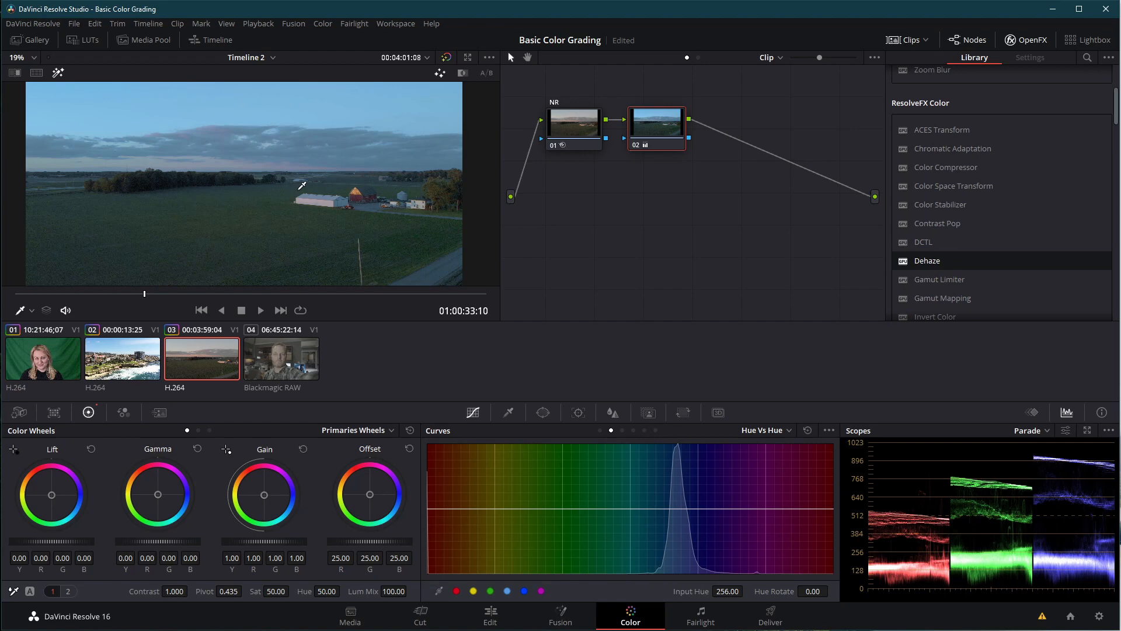
key("ctrl+s")
key("ctrl+z")
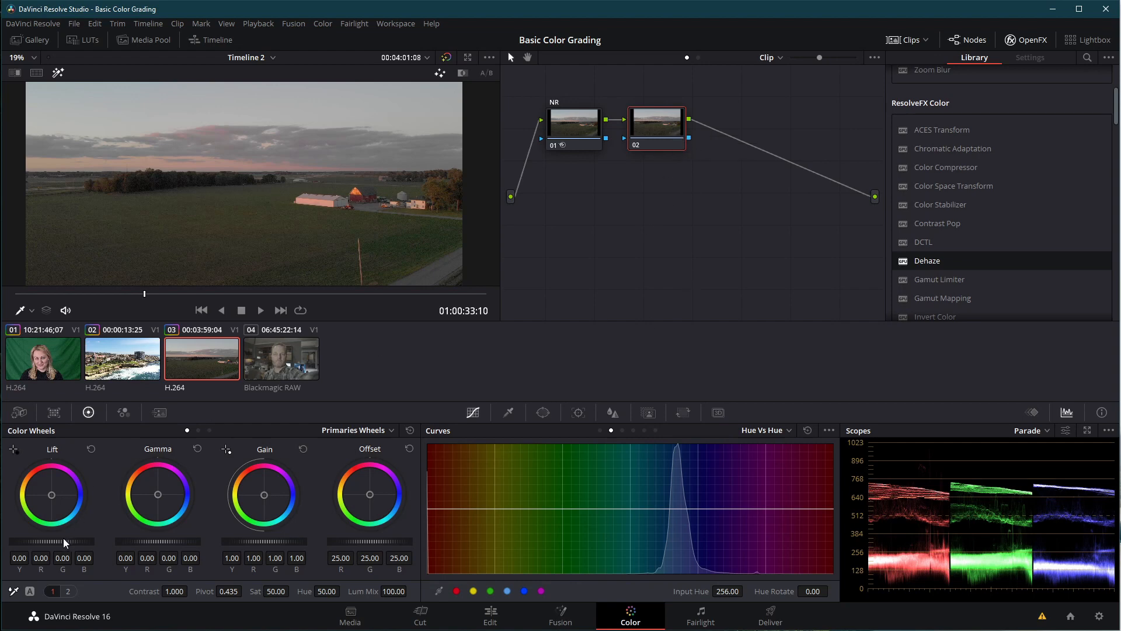
Set node 02's lift to -0.07, gamma to 0.05 and gain to 1.14 using the primaries wheels
left_click_drag(63, 538, 57, 538)
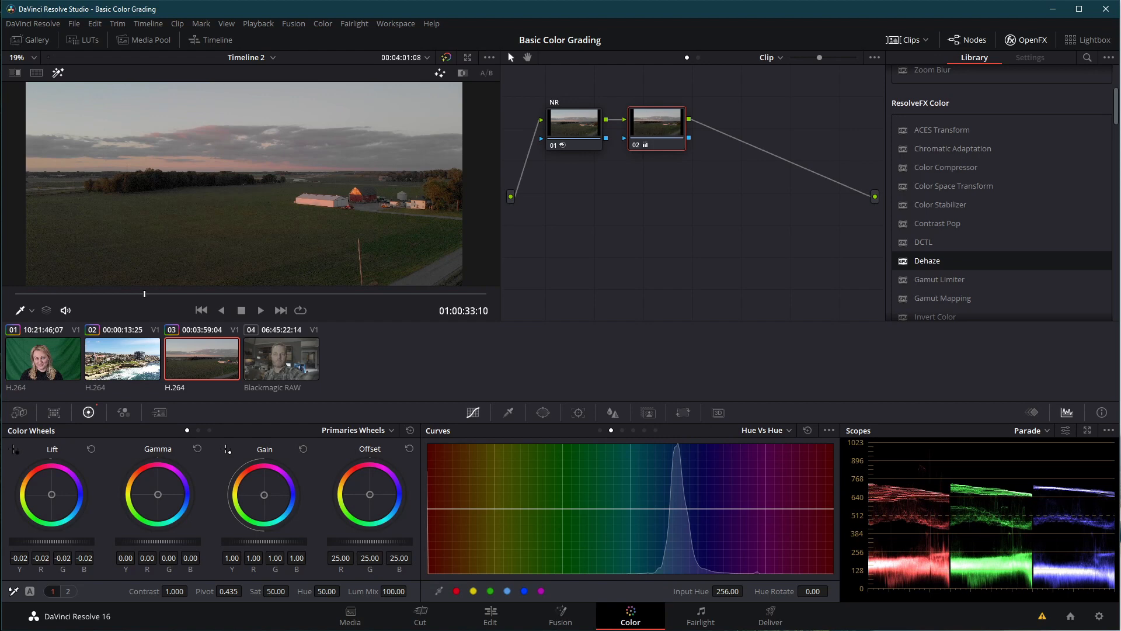
left_click_drag(154, 541, 163, 542)
left_click_drag(57, 541, 50, 542)
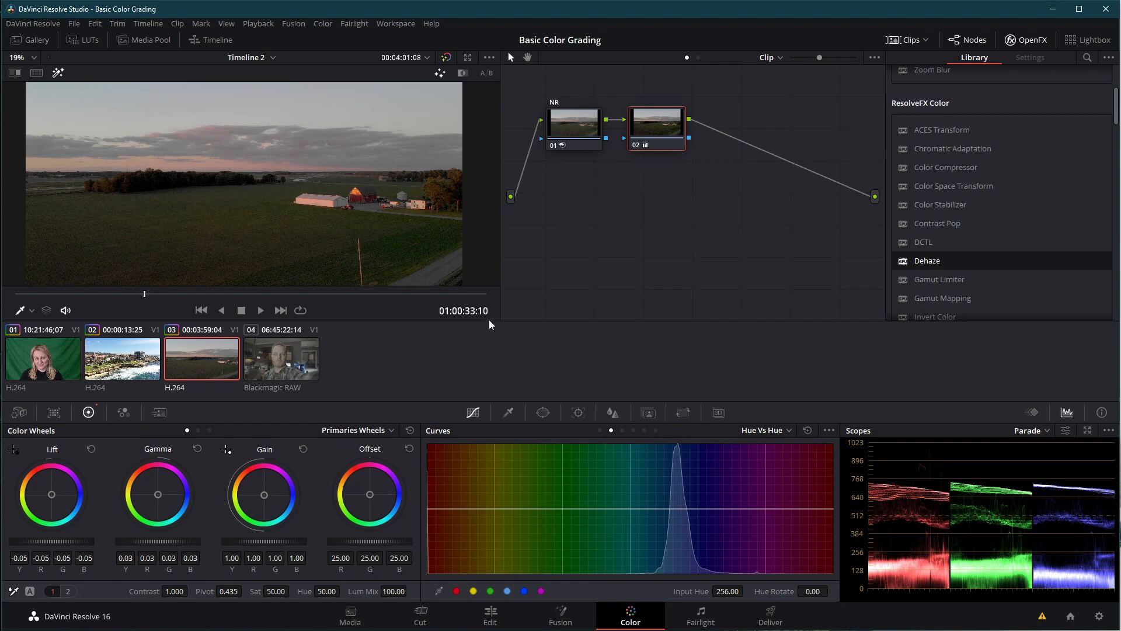
left_click_drag(51, 541, 14, 541)
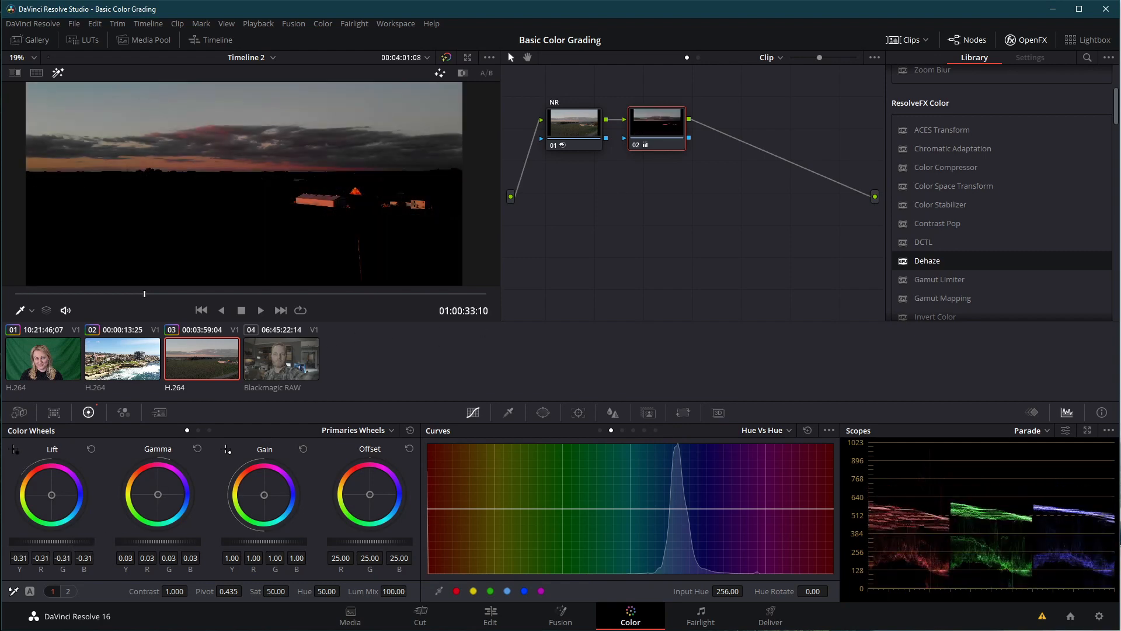
left_click_drag(14, 542, 51, 541)
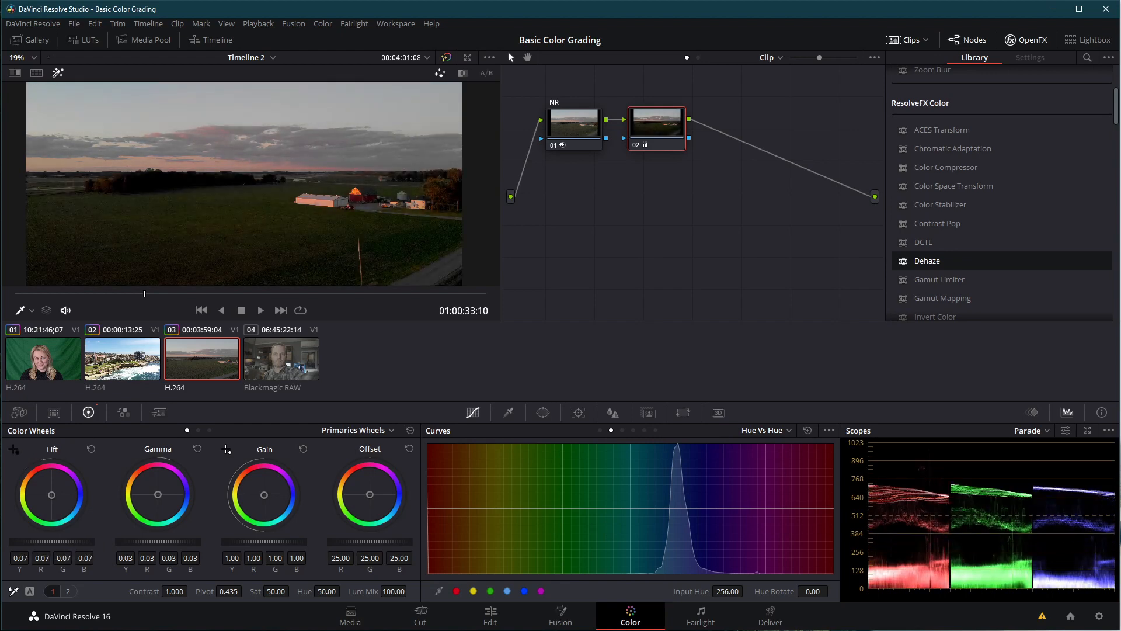
left_click_drag(671, 122, 679, 122)
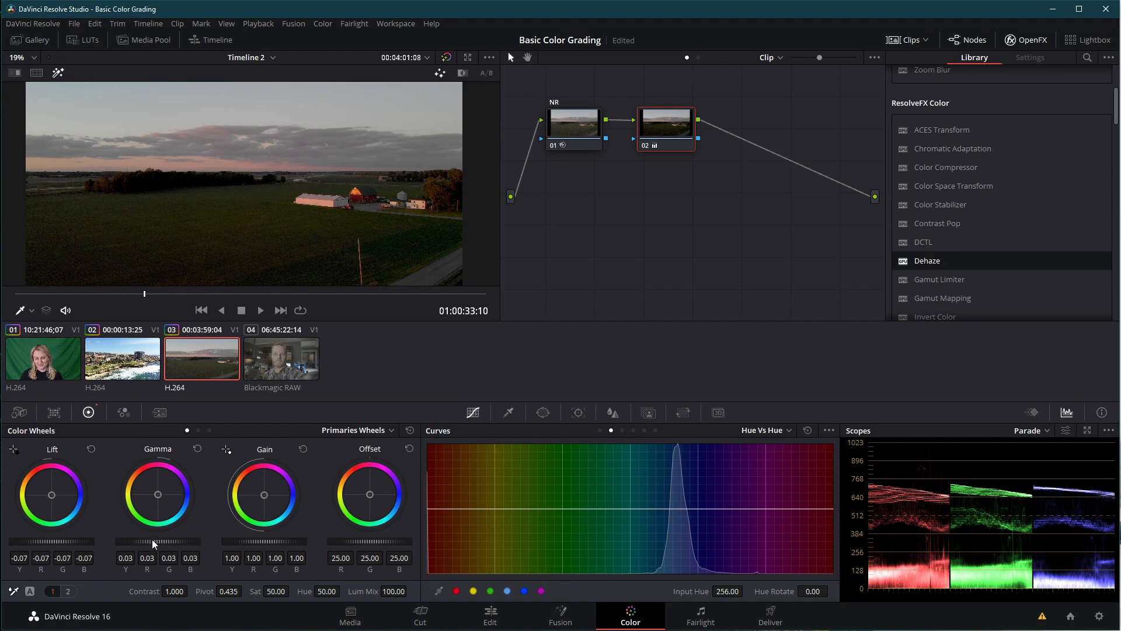
left_click_drag(152, 538, 164, 539)
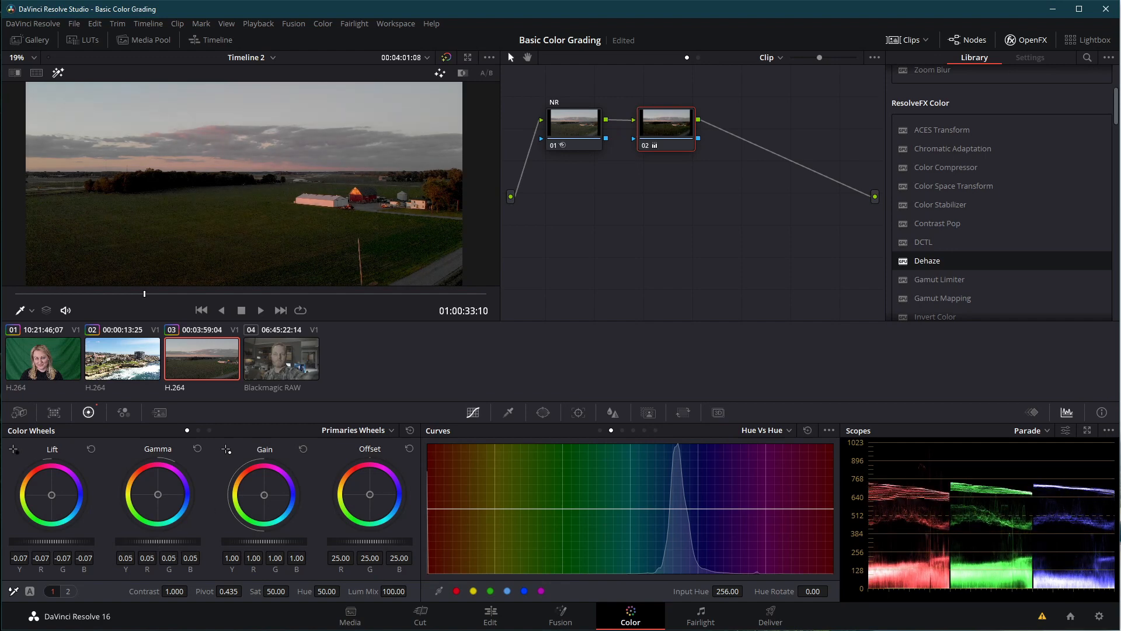
left_click_drag(257, 542, 274, 542)
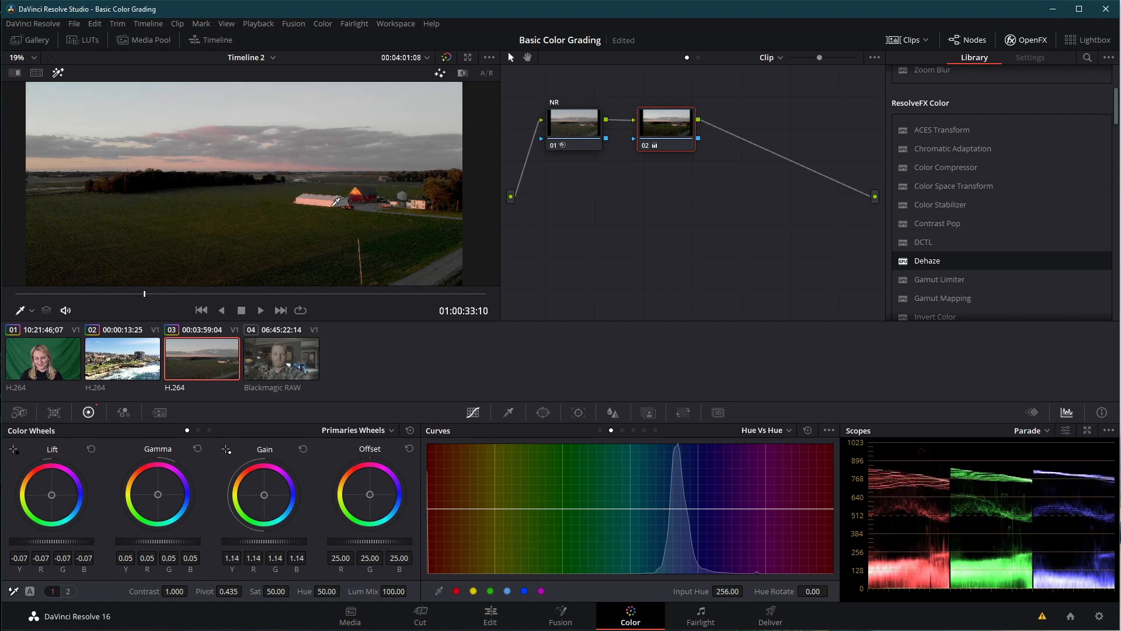
Label node 02 "contrast" and place it beside the NR node
left_click_drag(681, 142, 673, 139)
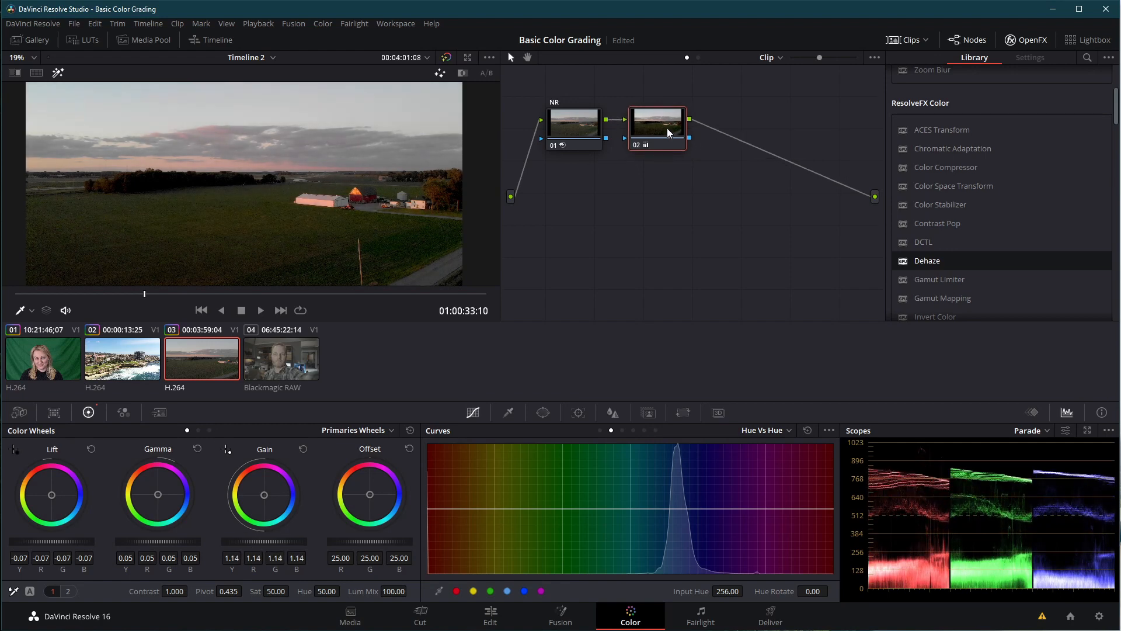
right_click(667, 128)
left_click(682, 155)
type("contrast")
left_click(626, 236)
left_click_drag(657, 123, 654, 128)
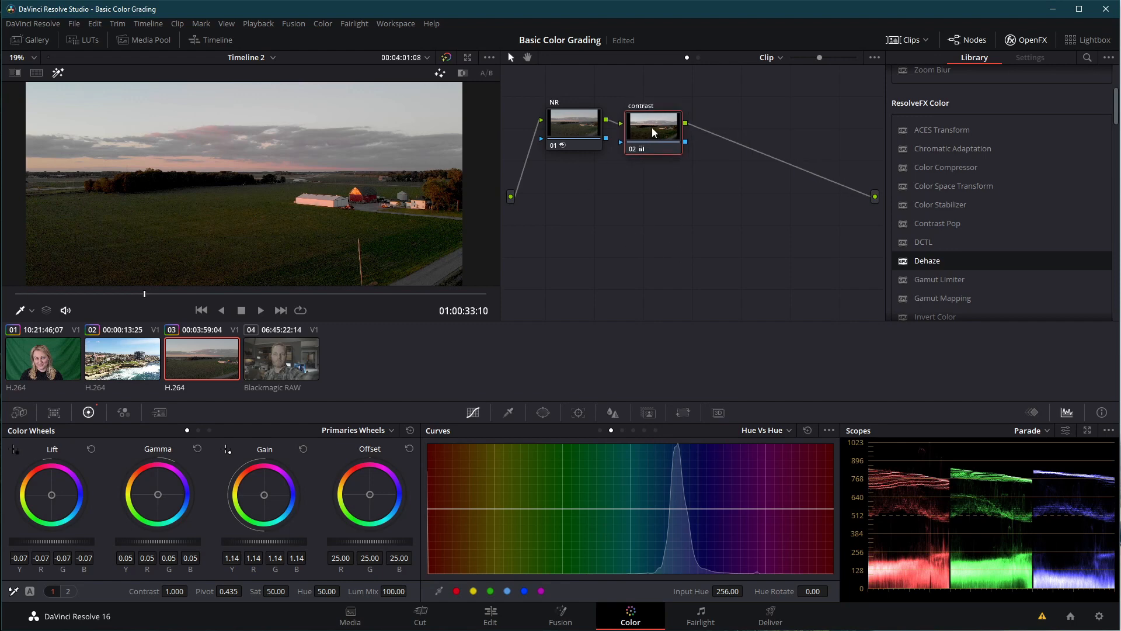
Add a serial node after the contrast node and shift it slightly away from it
key("alt+s")
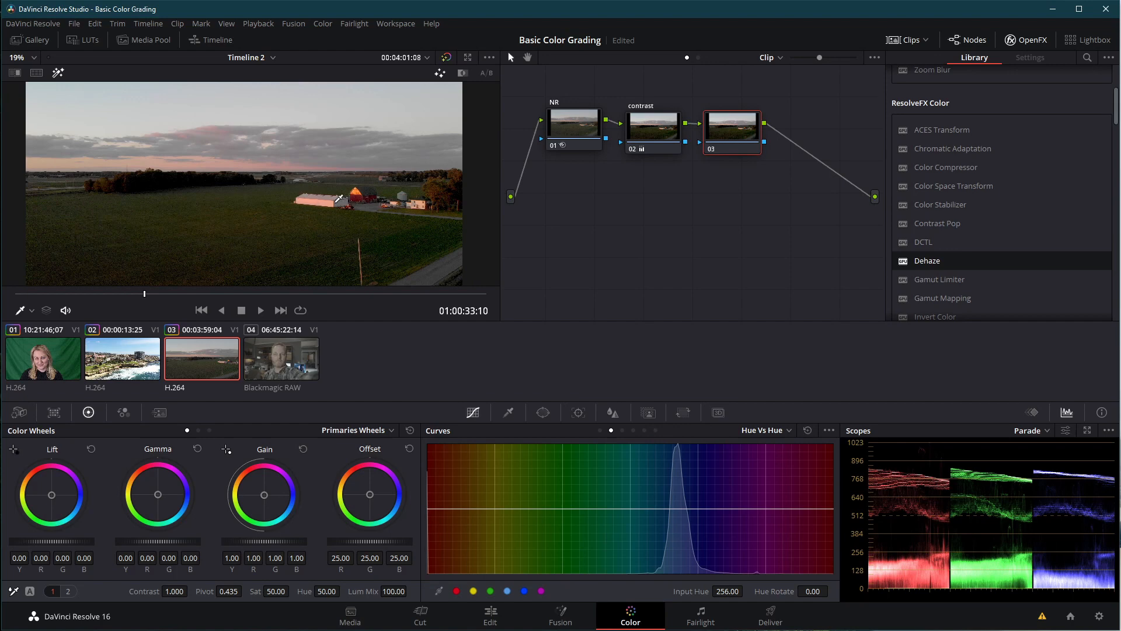
scroll(295, 225, "up", 1)
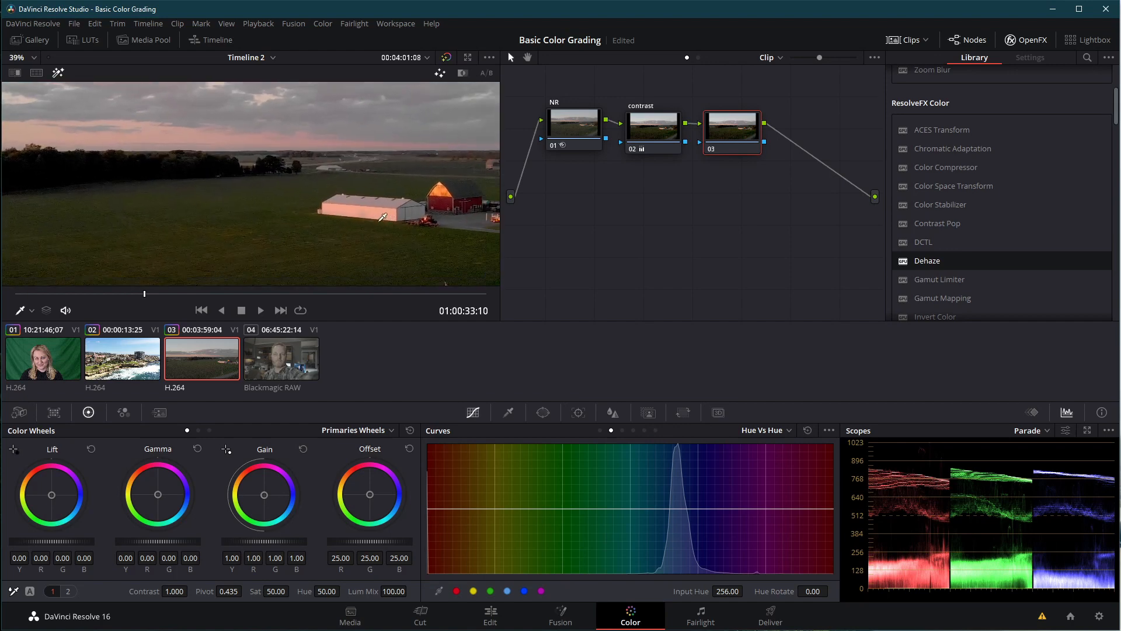
scroll(306, 182, "up", 1)
left_click_drag(746, 149, 750, 130)
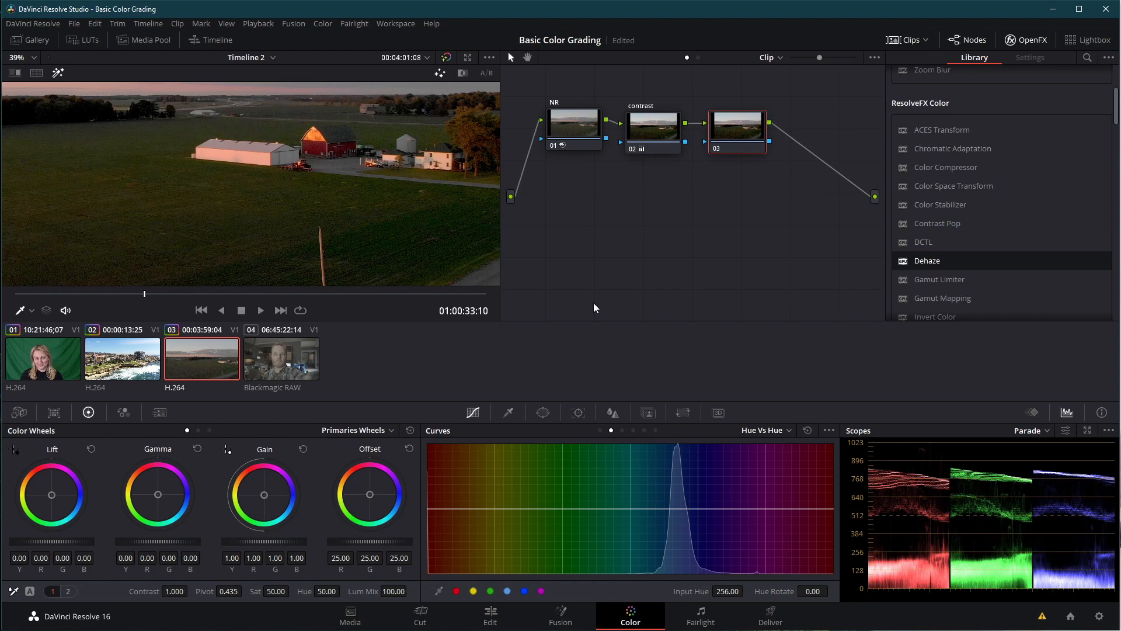
Apply the Dehaze effect to node 03 and set its Dehaze Strength to 0.408
scroll(310, 233, "down", 2)
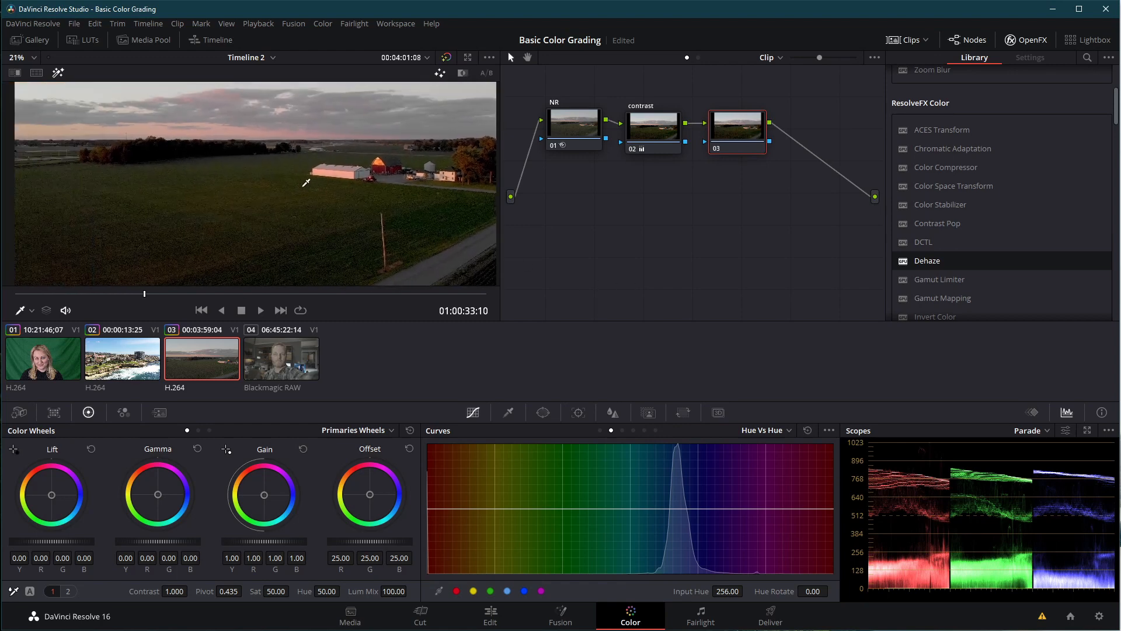
scroll(295, 184, "down", 1)
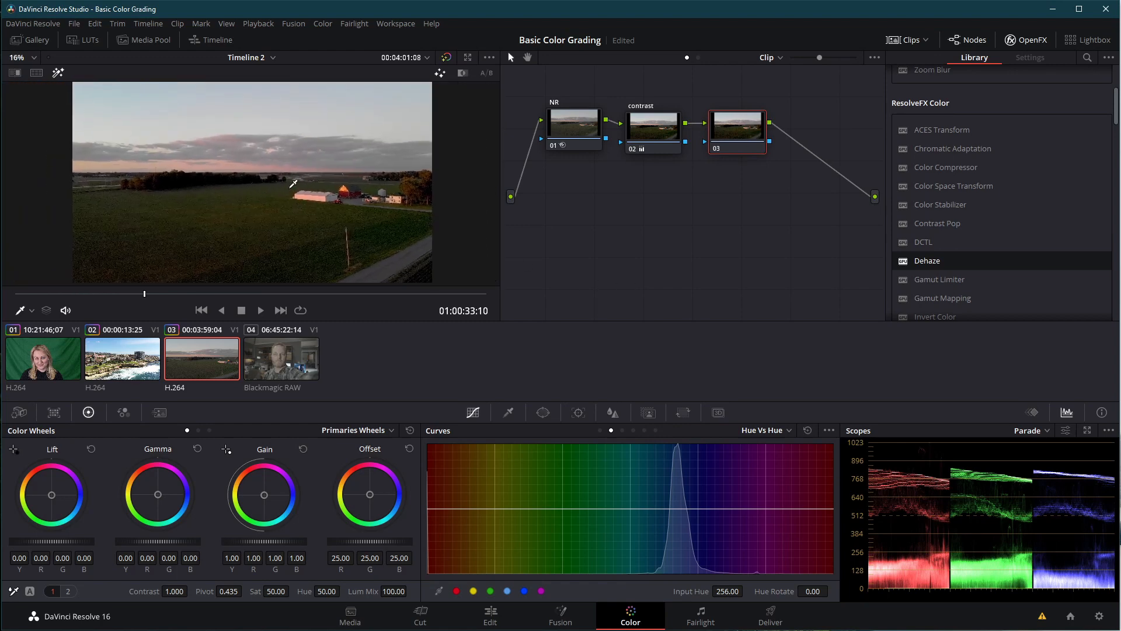
scroll(295, 184, "down", 1)
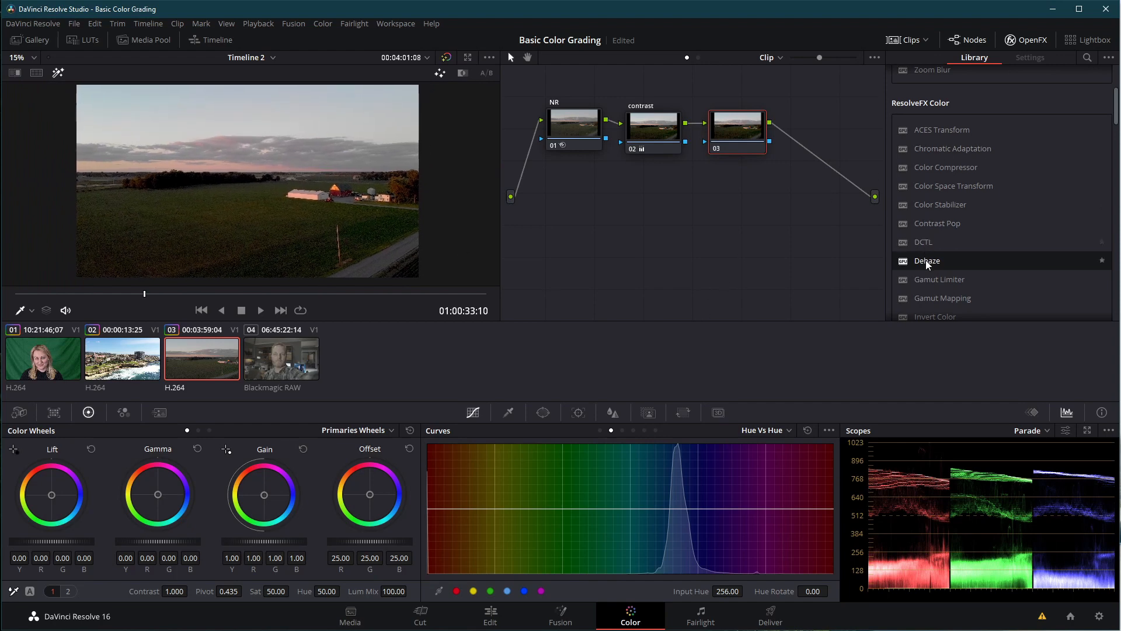
left_click_drag(927, 261, 719, 125)
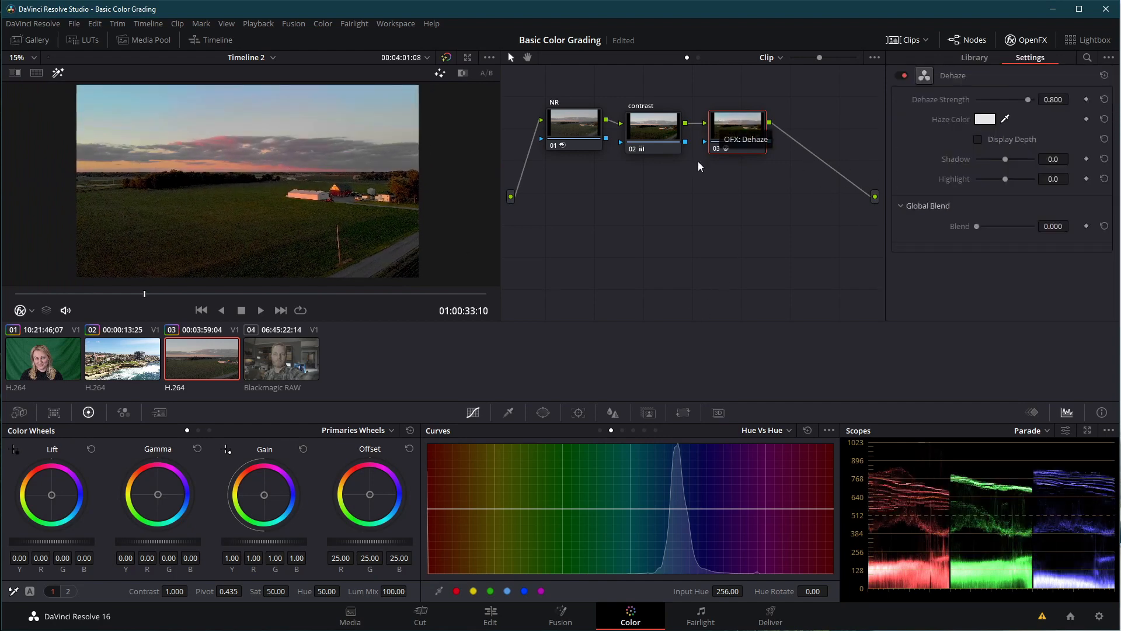
left_click_drag(1018, 99, 1018, 100)
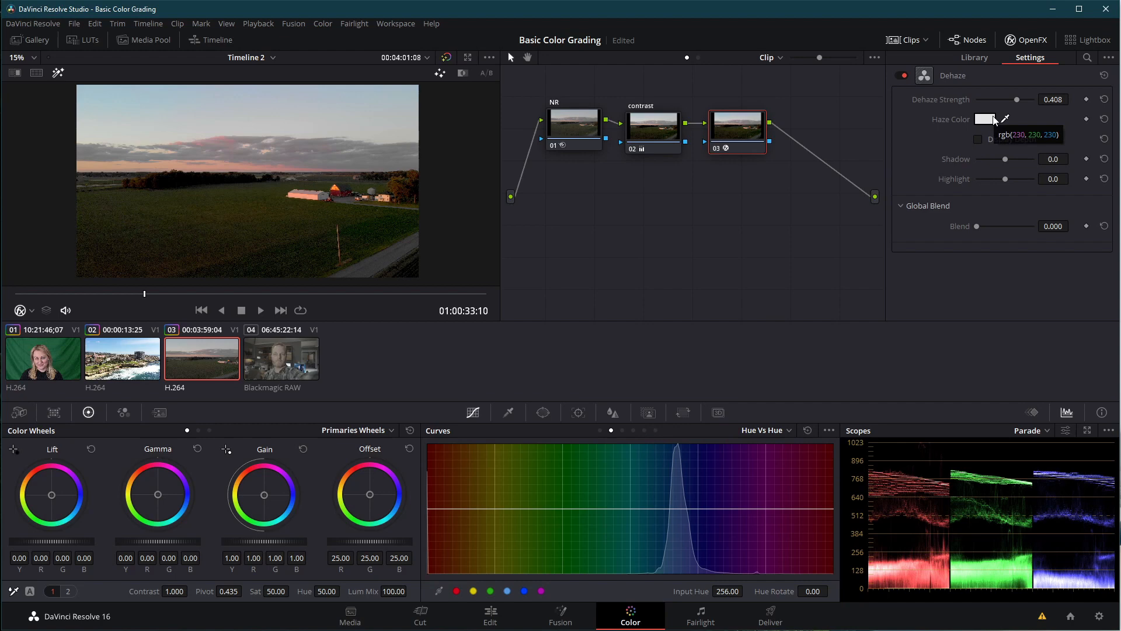
Turn off Dehaze on node 03 and set the node's saturation to 61.20
left_click(903, 75)
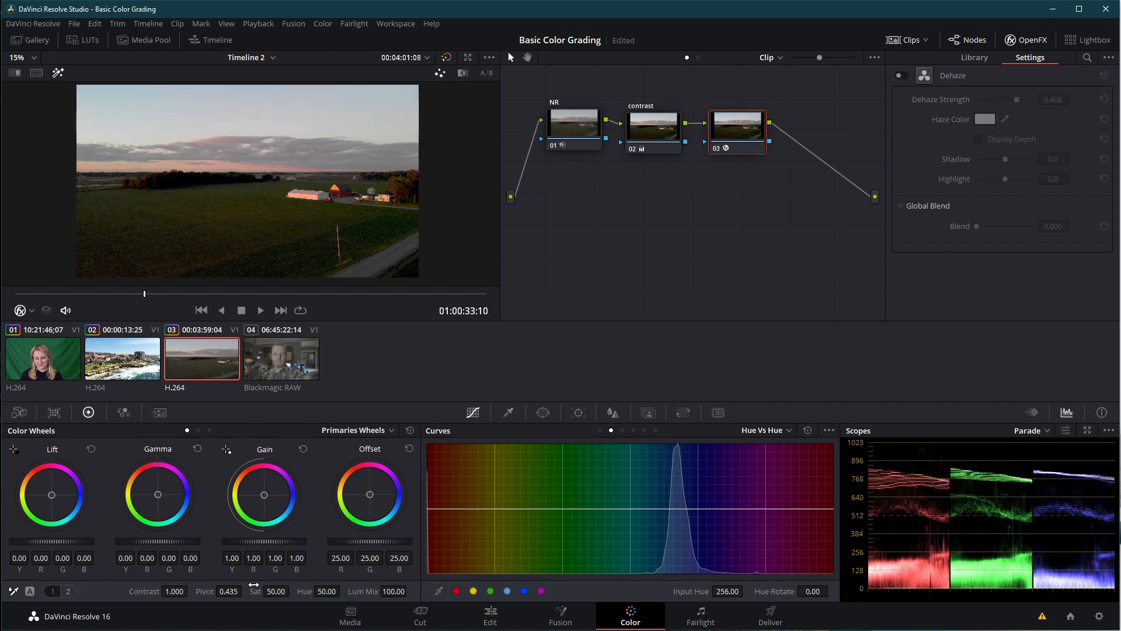
left_click_drag(275, 592, 286, 591)
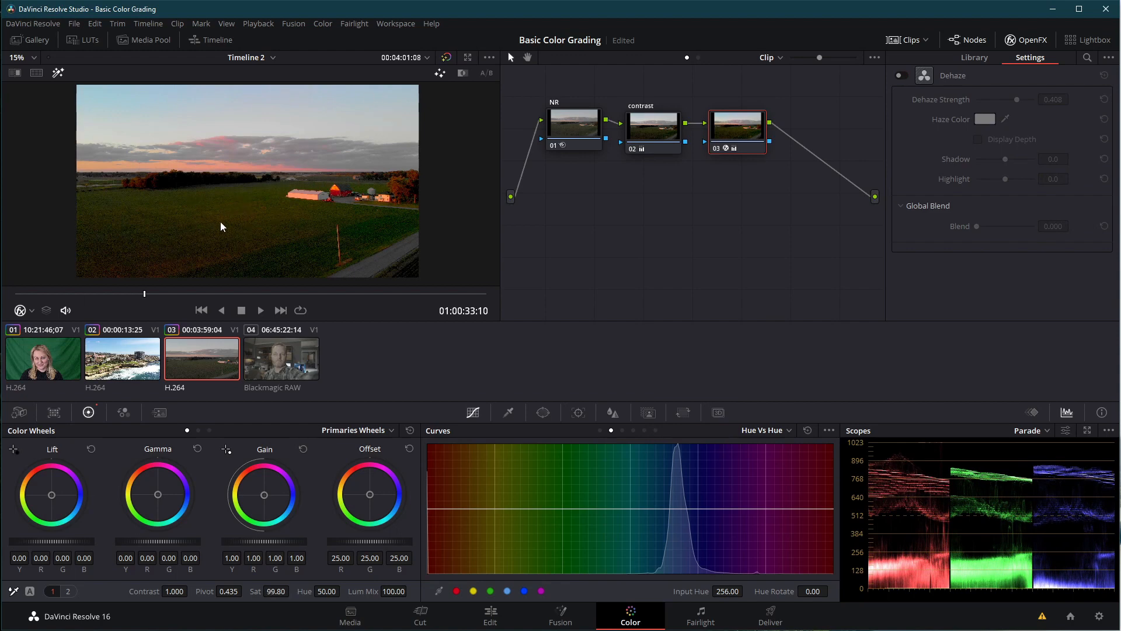
left_click_drag(279, 592, 257, 584)
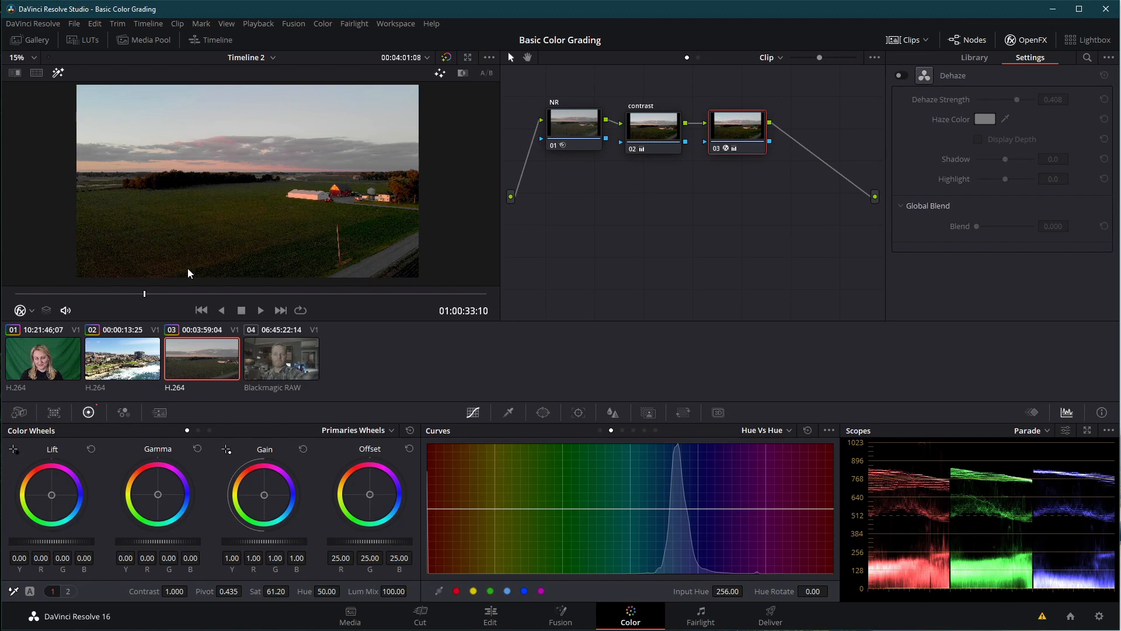
At frame 01:00:32:20, turn Dehaze back on for node 03 and set the node's saturation to 52.80
left_click_drag(163, 292, 105, 288)
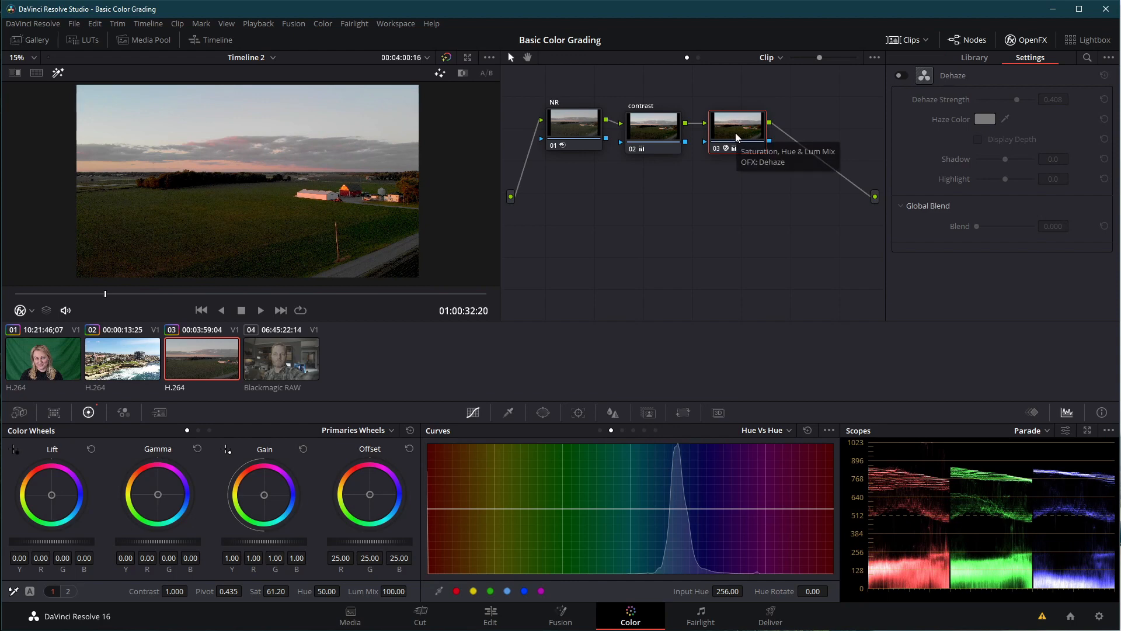
left_click(900, 77)
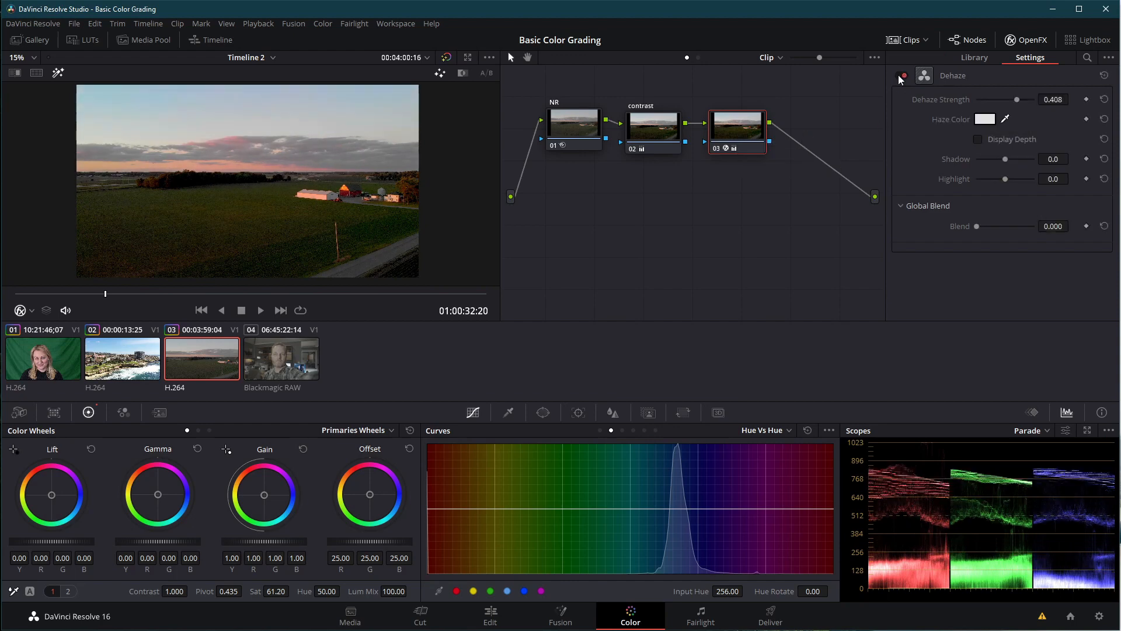
left_click(900, 77)
left_click(900, 77)
left_click_drag(274, 591, 292, 591)
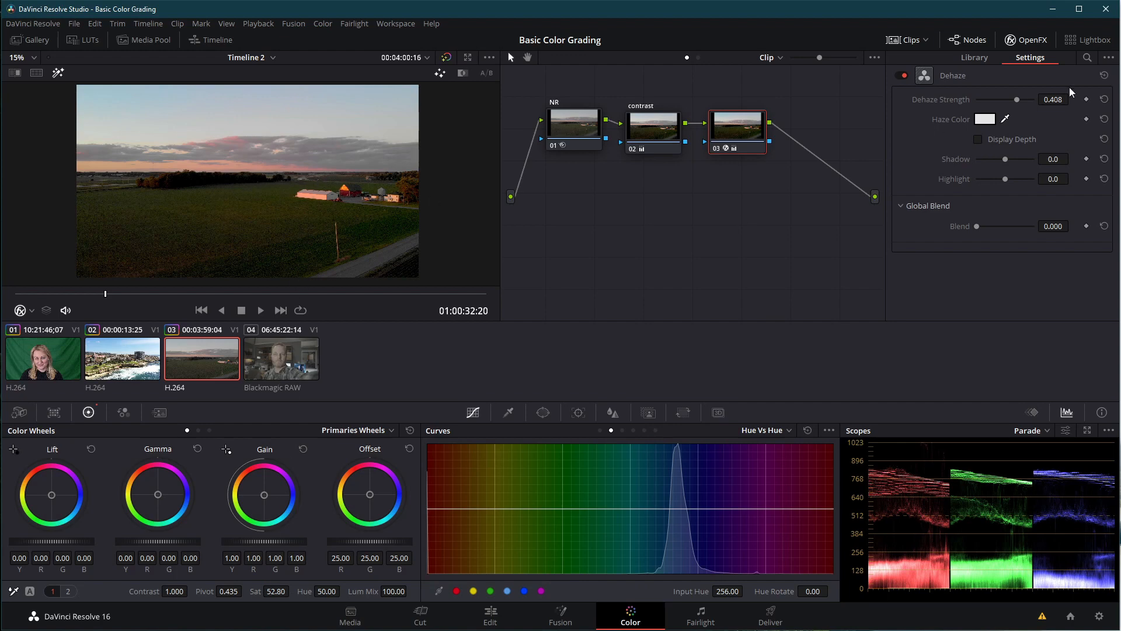
Add a serial node after node 03 and give it a circular window moved over the farm buildings
left_click_drag(742, 136, 740, 137)
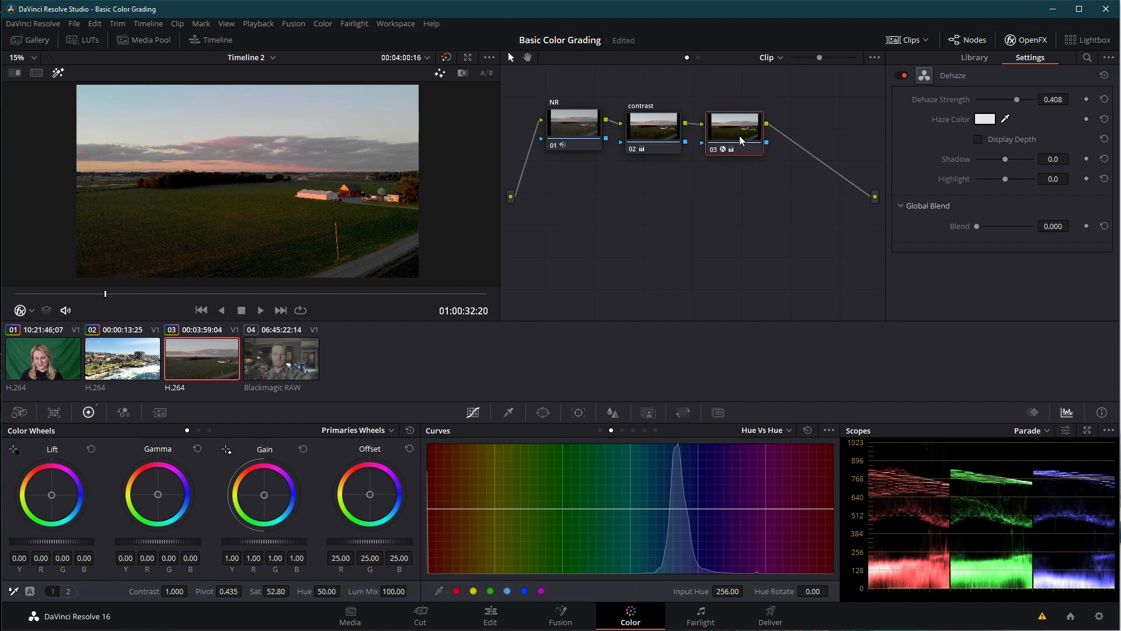
key("alt+s")
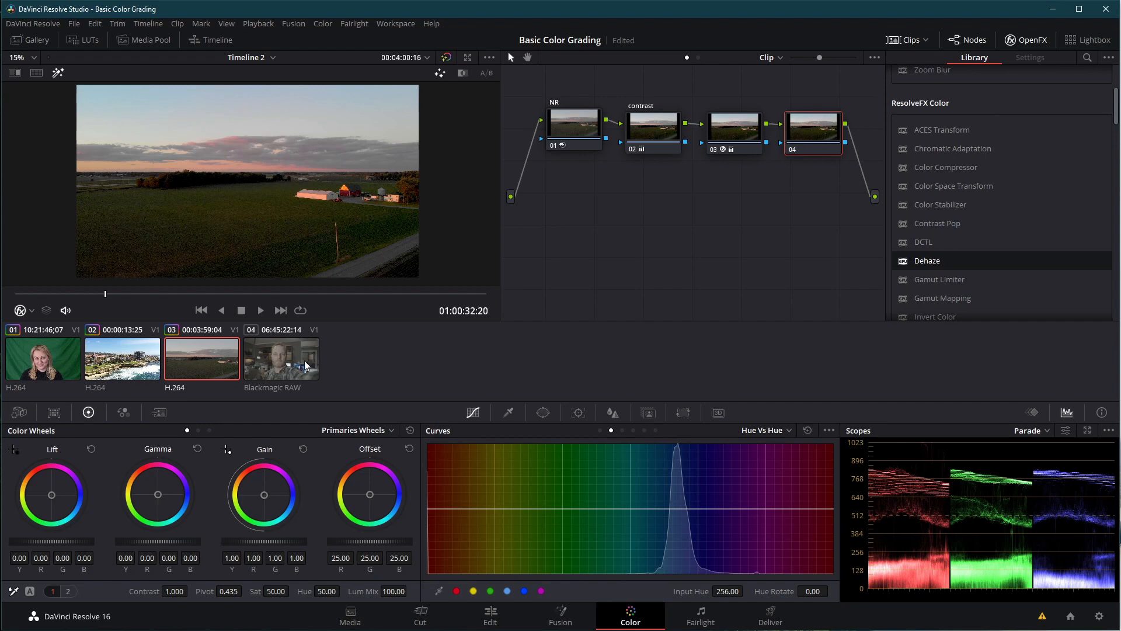
left_click(543, 412)
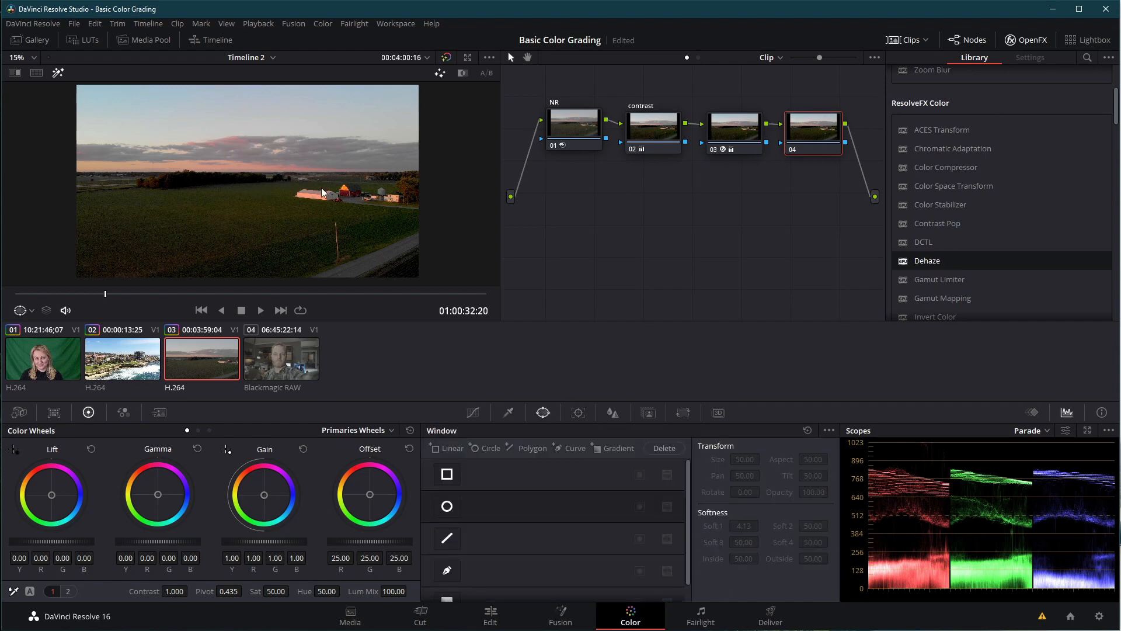
left_click(446, 506)
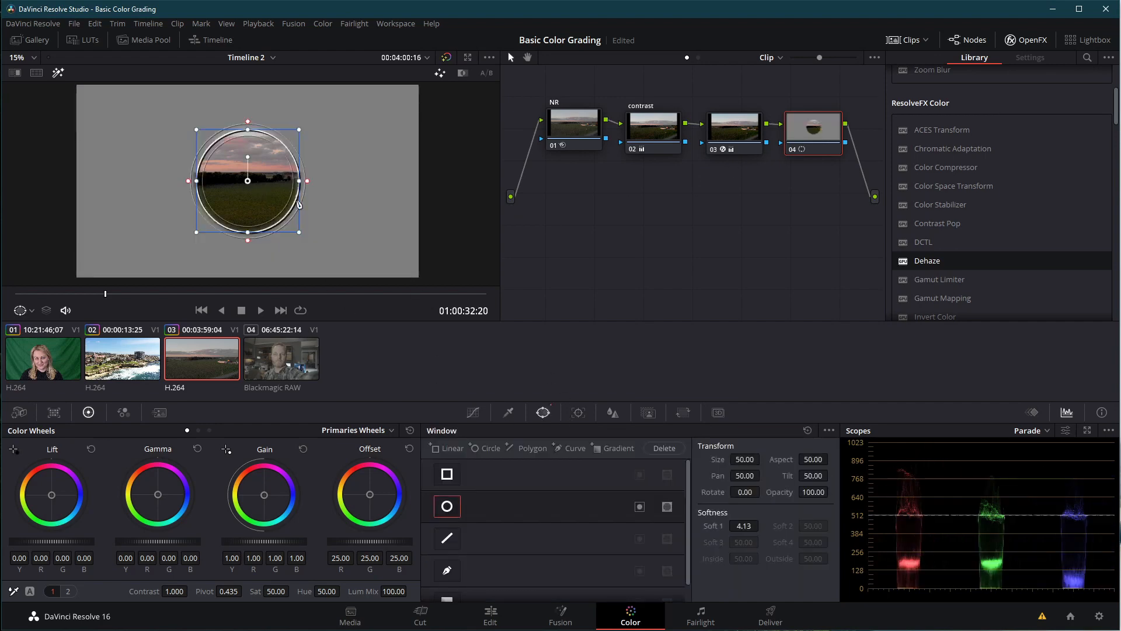
left_click_drag(233, 180, 299, 181)
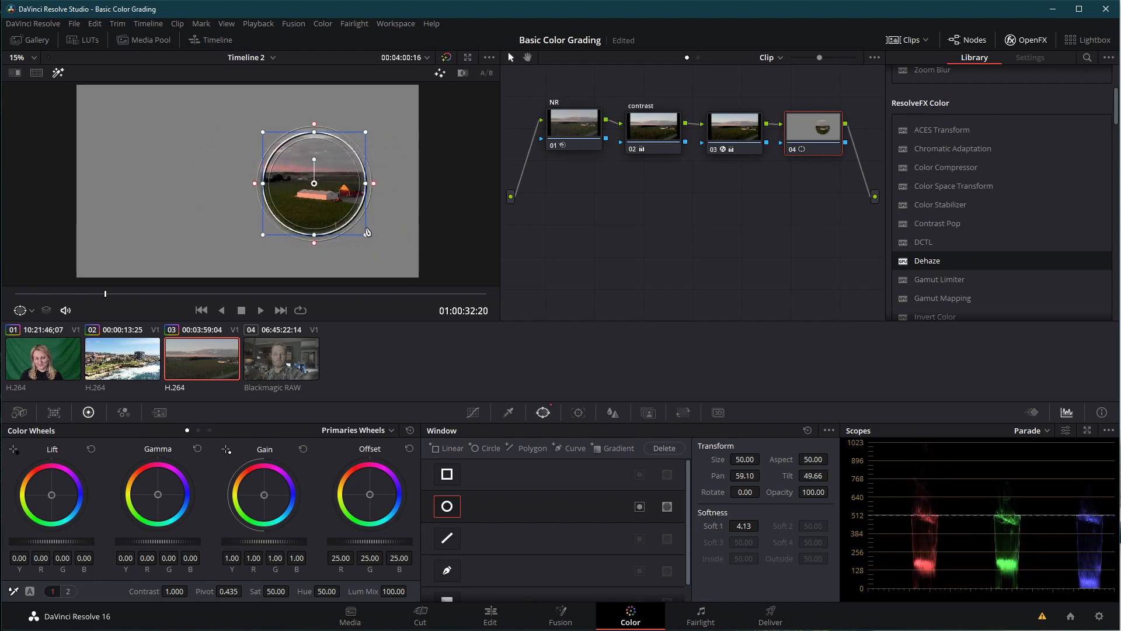
Reshape the circular window into a wide ellipse around the farm (size 36.72, aspect 76.68, softness 50.96) and set node 04's gamma to 0.01
left_click_drag(367, 235, 399, 252)
left_click_drag(319, 184, 336, 186)
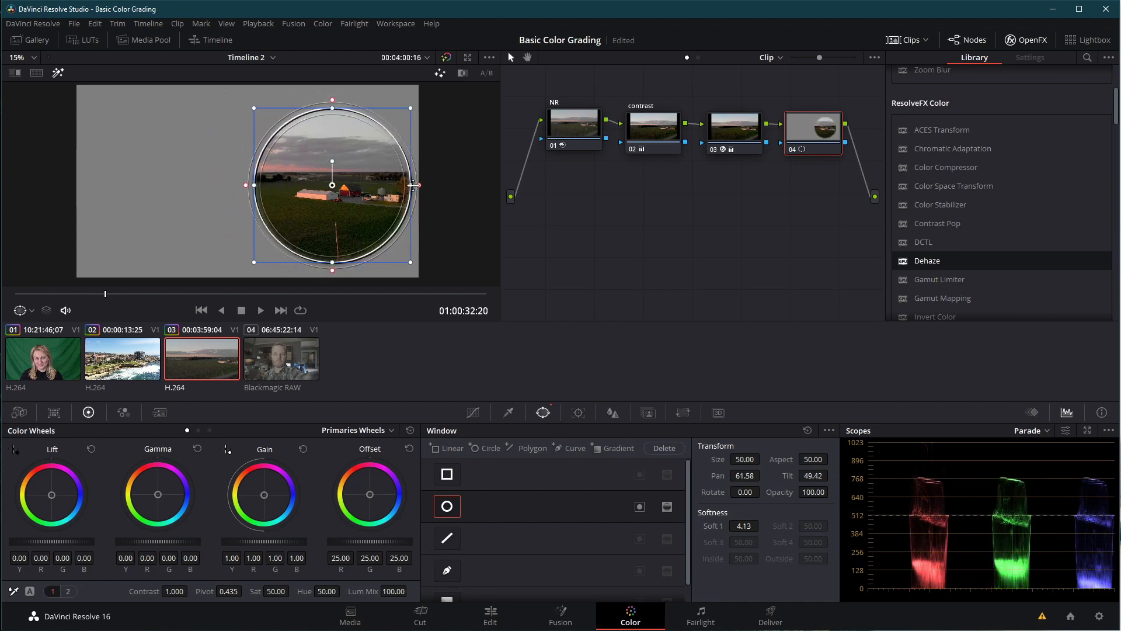
left_click_drag(413, 186, 454, 186)
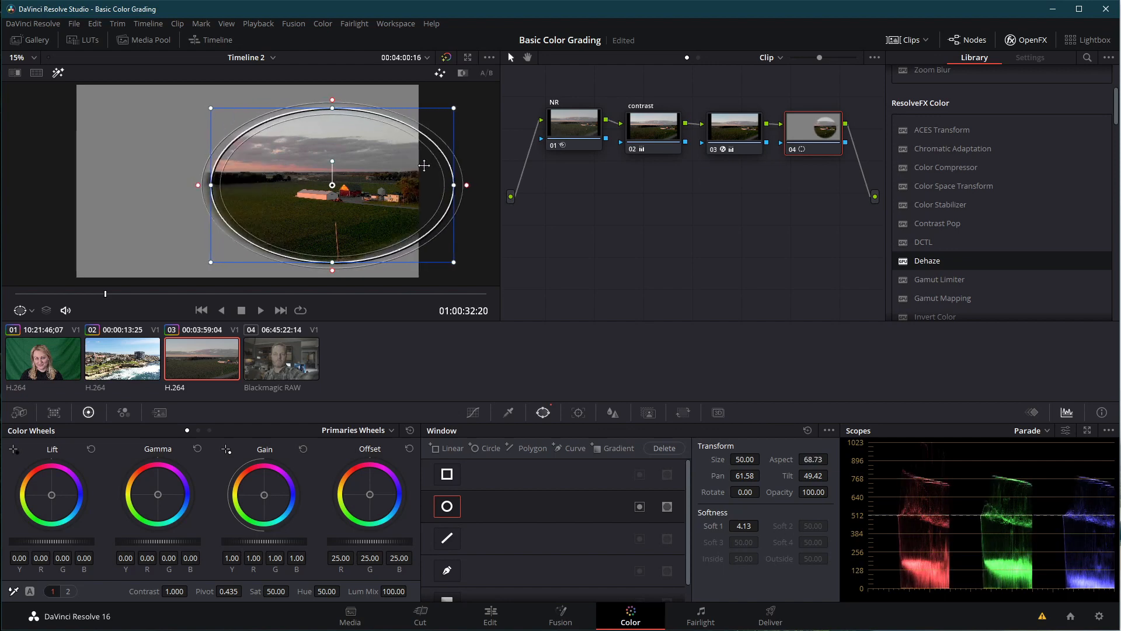
left_click_drag(333, 108, 332, 124)
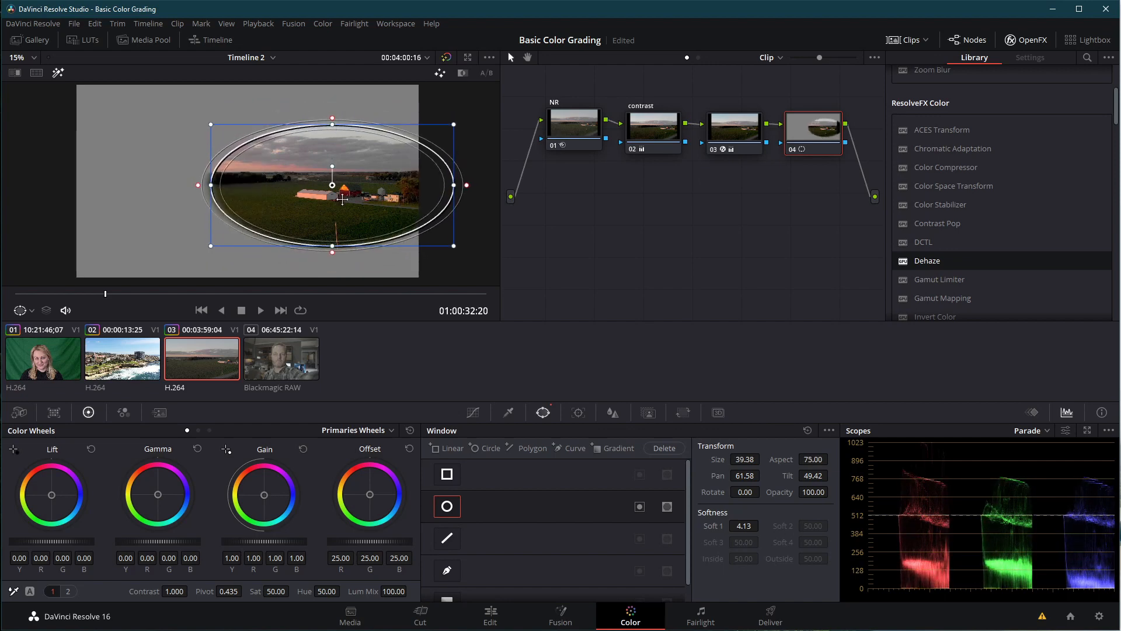
left_click_drag(342, 246, 342, 236)
left_click_drag(198, 186, 97, 188)
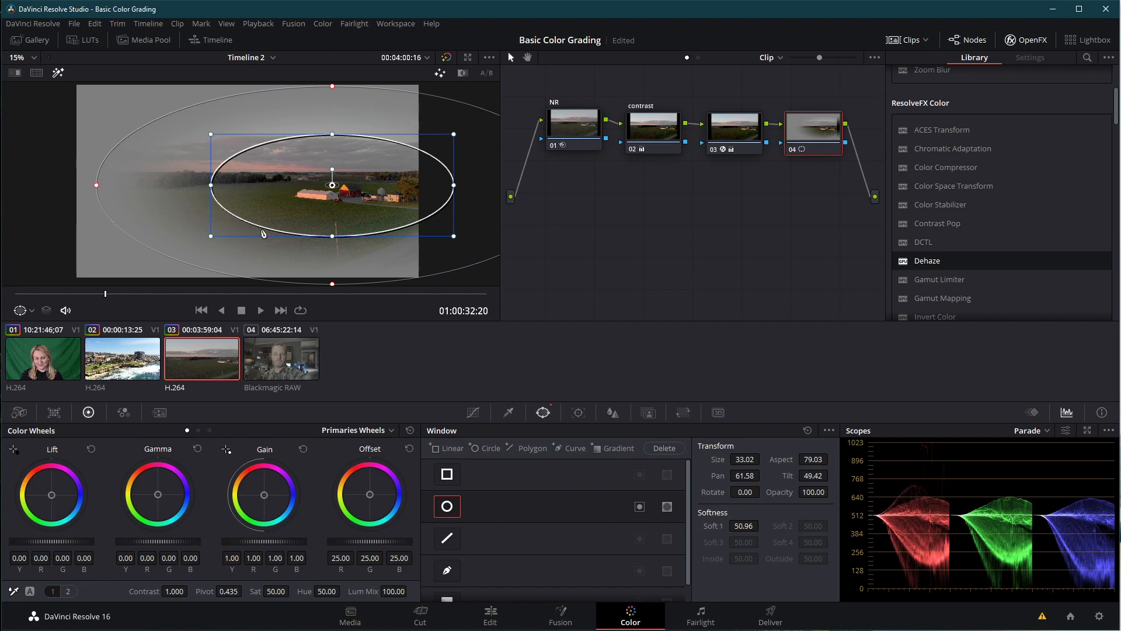
left_click_drag(332, 236, 332, 242)
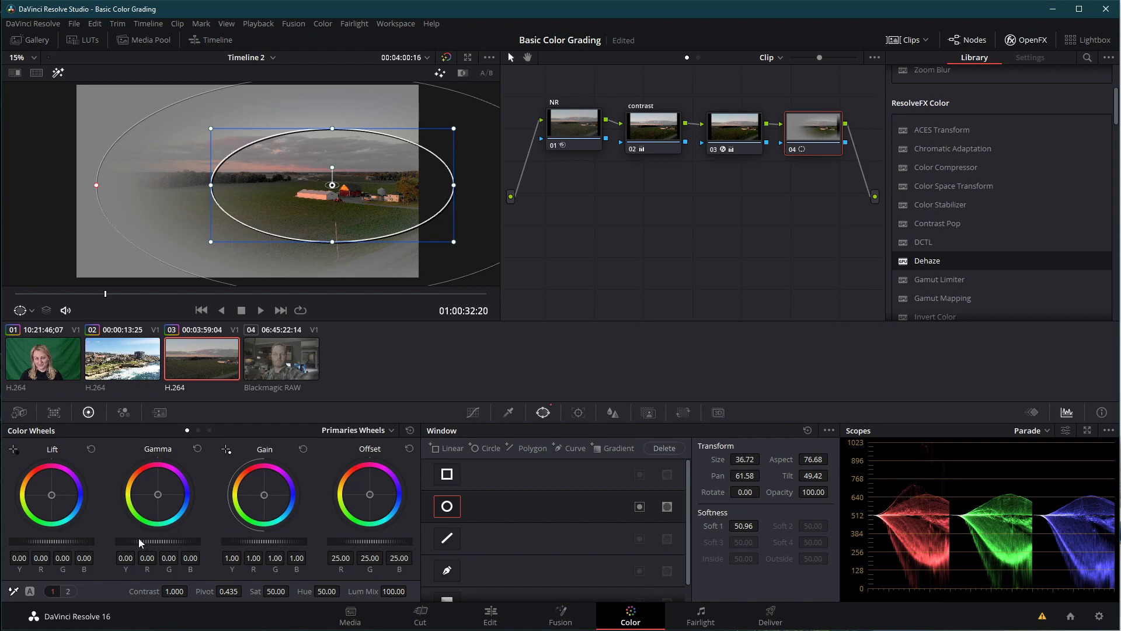
left_click_drag(158, 542, 163, 541)
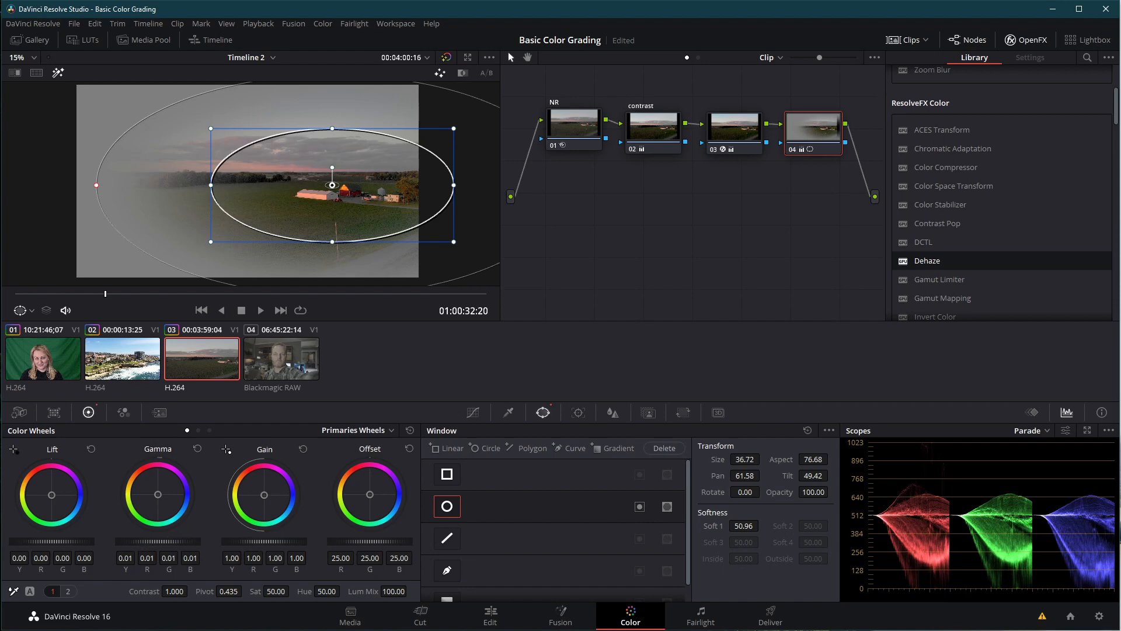
Place node 04 on a second row, add a serial node after it, and link node 04's key output to node 05's key input
left_click_drag(813, 136, 572, 205)
key("alt+s")
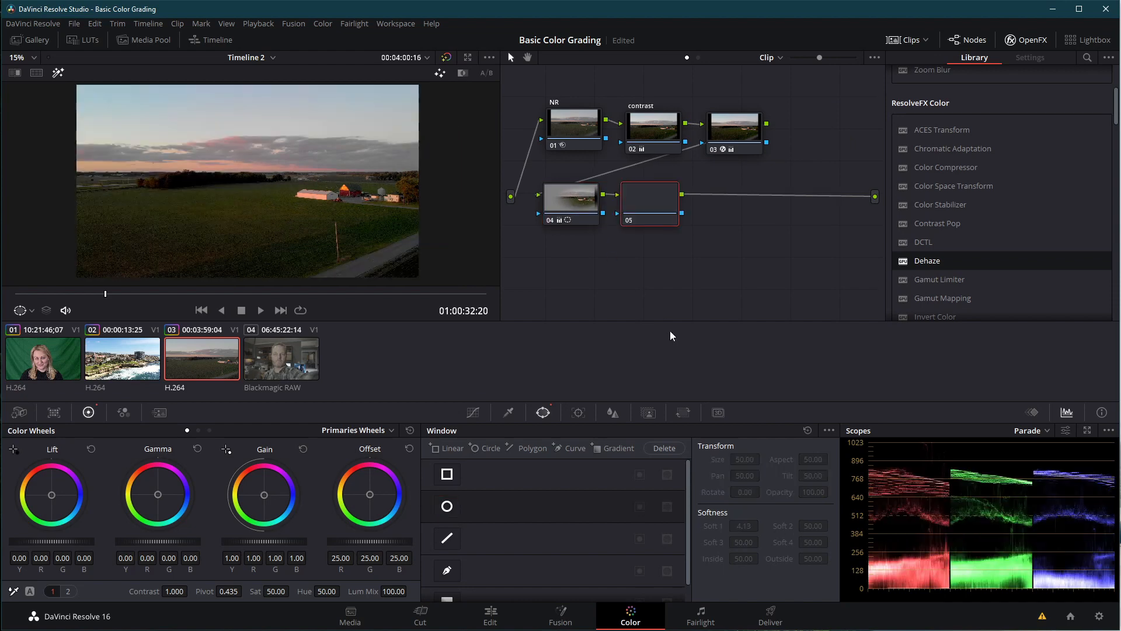
left_click(545, 219)
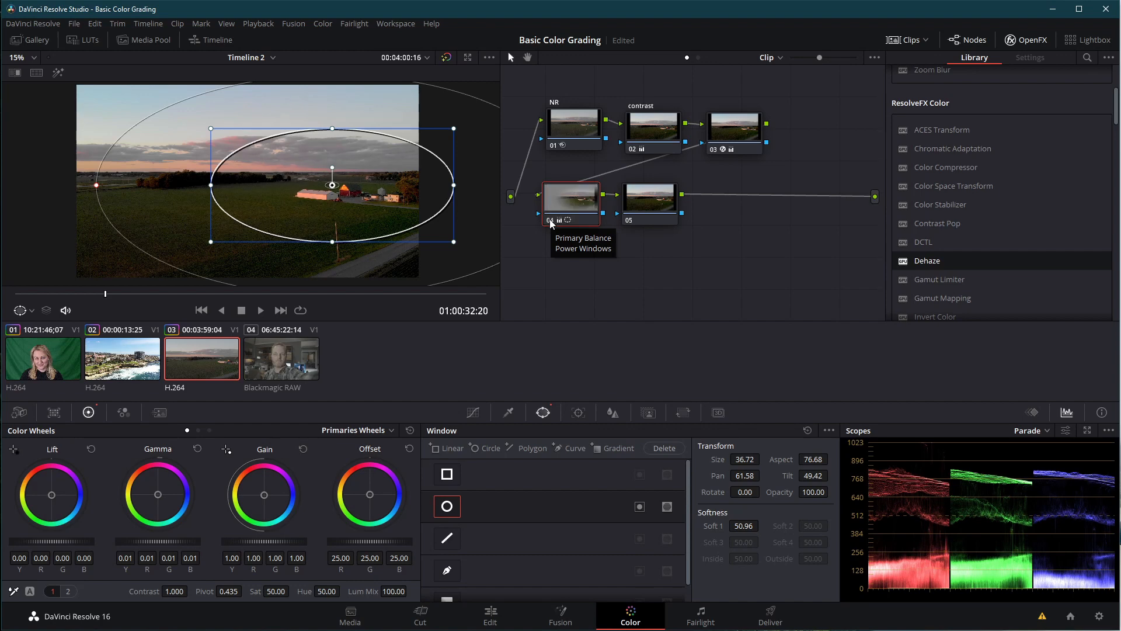
left_click_drag(653, 202, 695, 198)
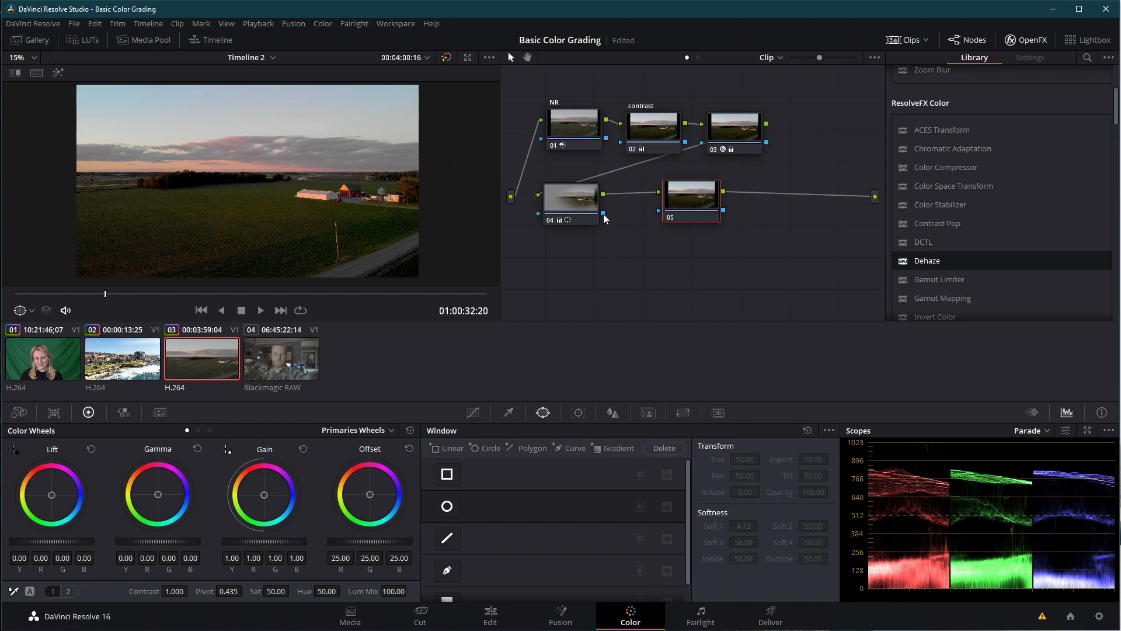
left_click_drag(660, 211, 622, 206)
left_click_drag(697, 196, 701, 199)
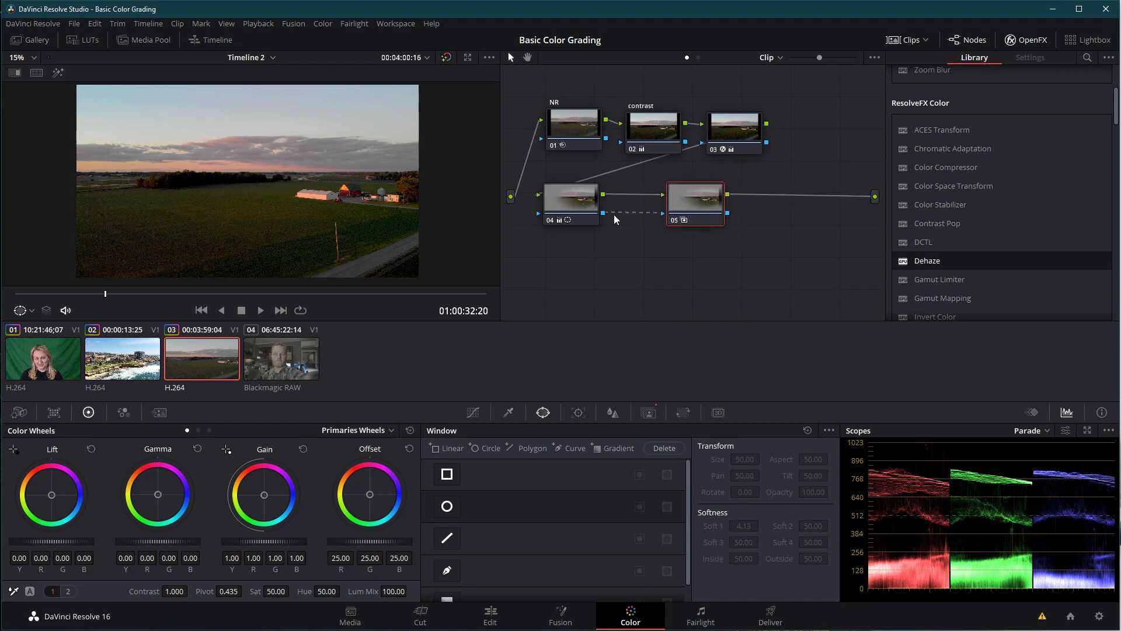
Test node 05's mask by pushing the offset to a strong magenta, and reset the offset
left_click_drag(373, 493, 395, 475)
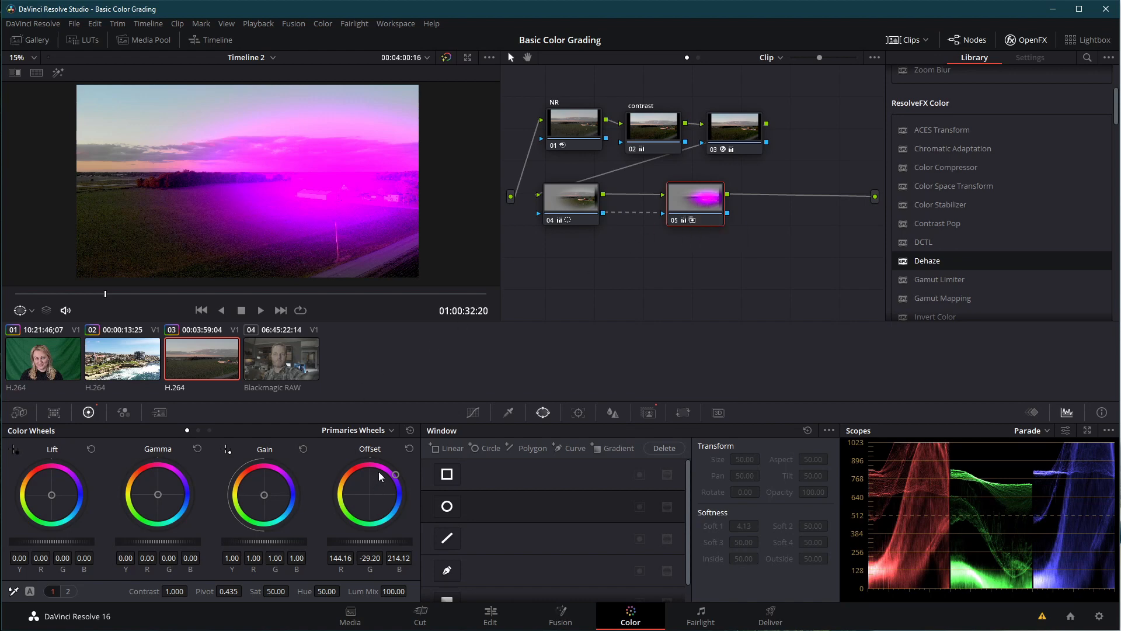
left_click(409, 449)
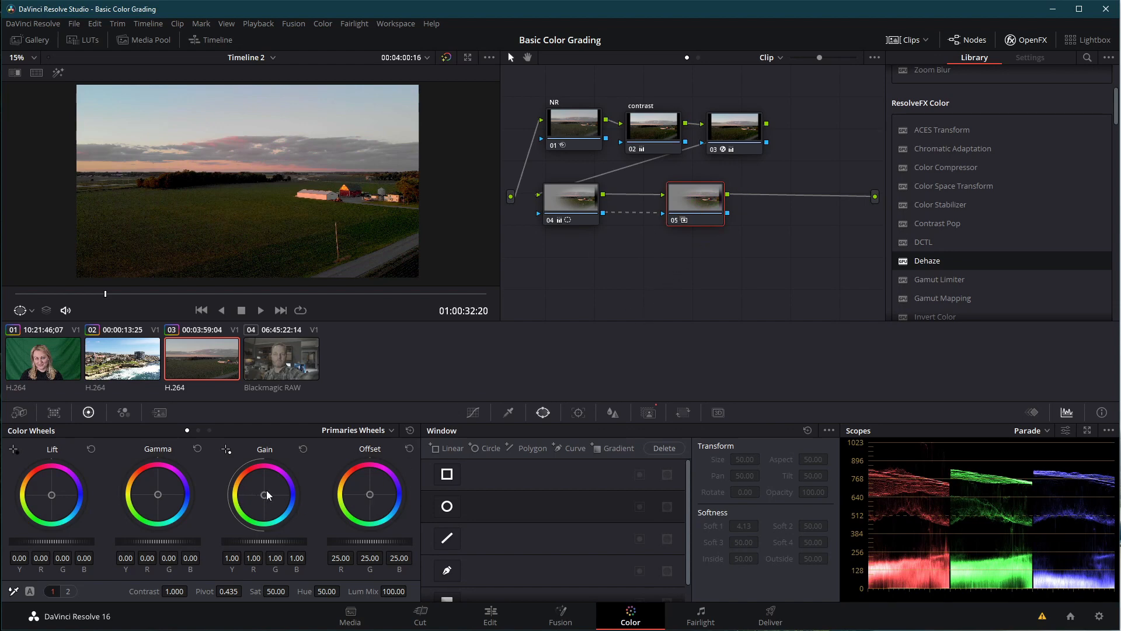
Warm the masked area in node 05 with gain at red 1.08, green 0.97, blue 1.02 and gamma red at 0.01
left_click_drag(266, 493, 263, 491)
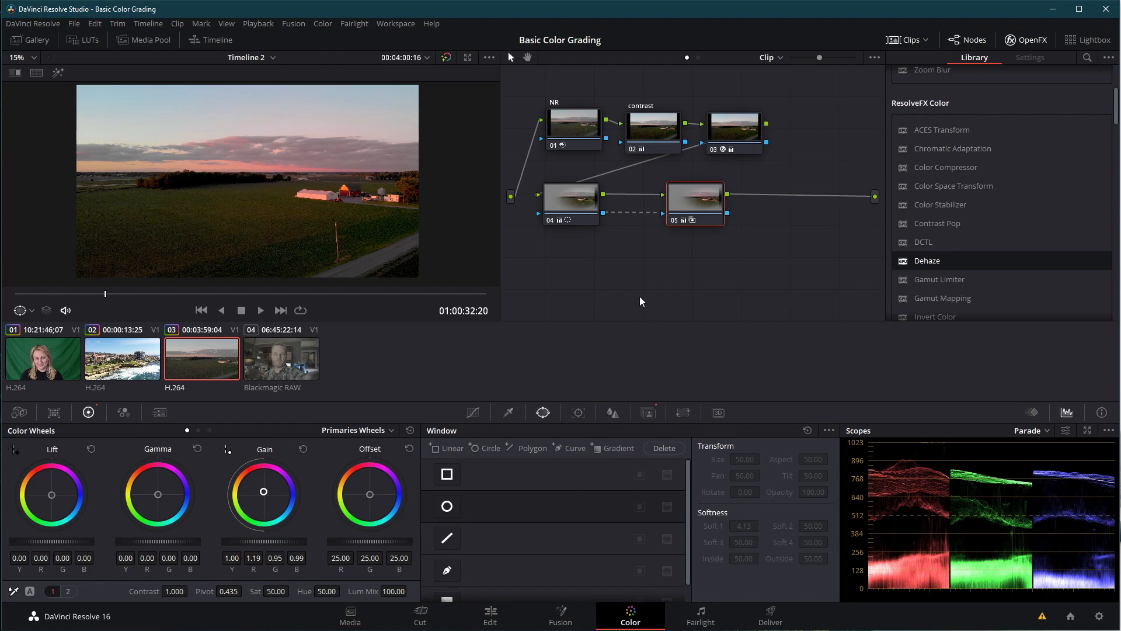
left_click_drag(714, 205, 688, 206)
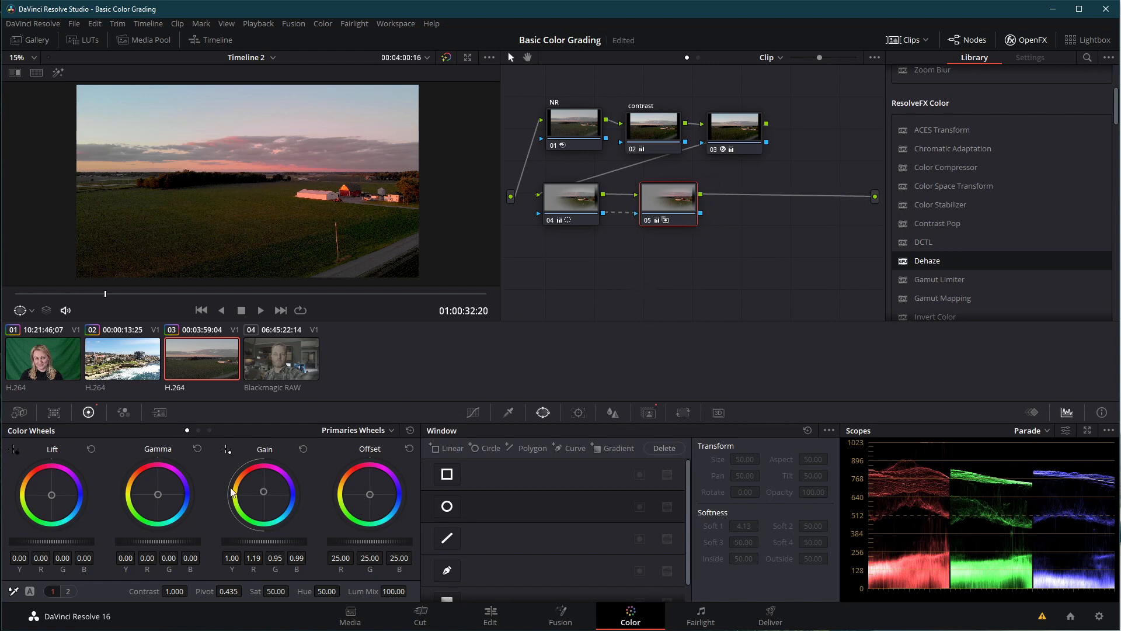
left_click_drag(264, 492, 265, 493)
left_click_drag(160, 493, 159, 488)
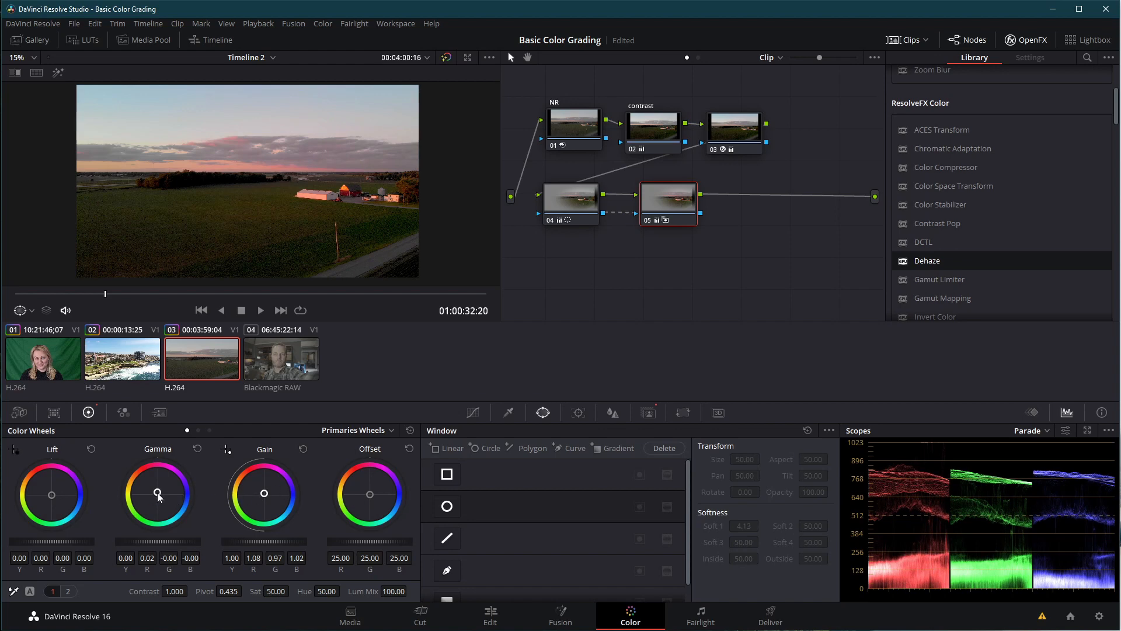
left_click_drag(159, 493, 158, 493)
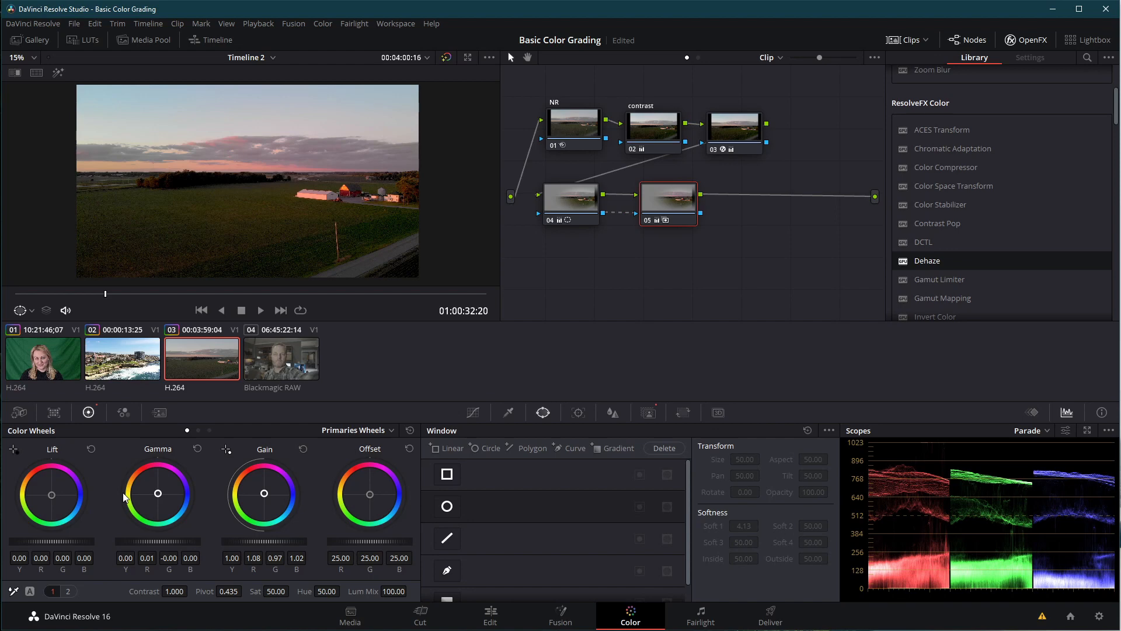
Add a serial node after node 05 and apply the Lens Flare effect to it in place of Light Rays
left_click_drag(680, 202, 676, 207)
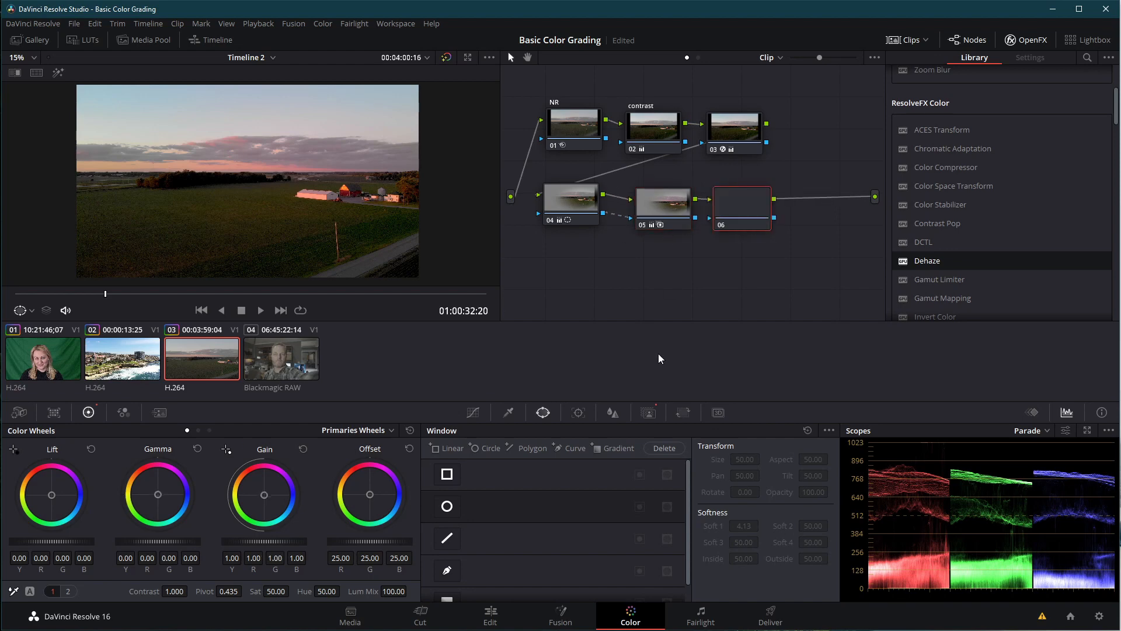
right_click(777, 204)
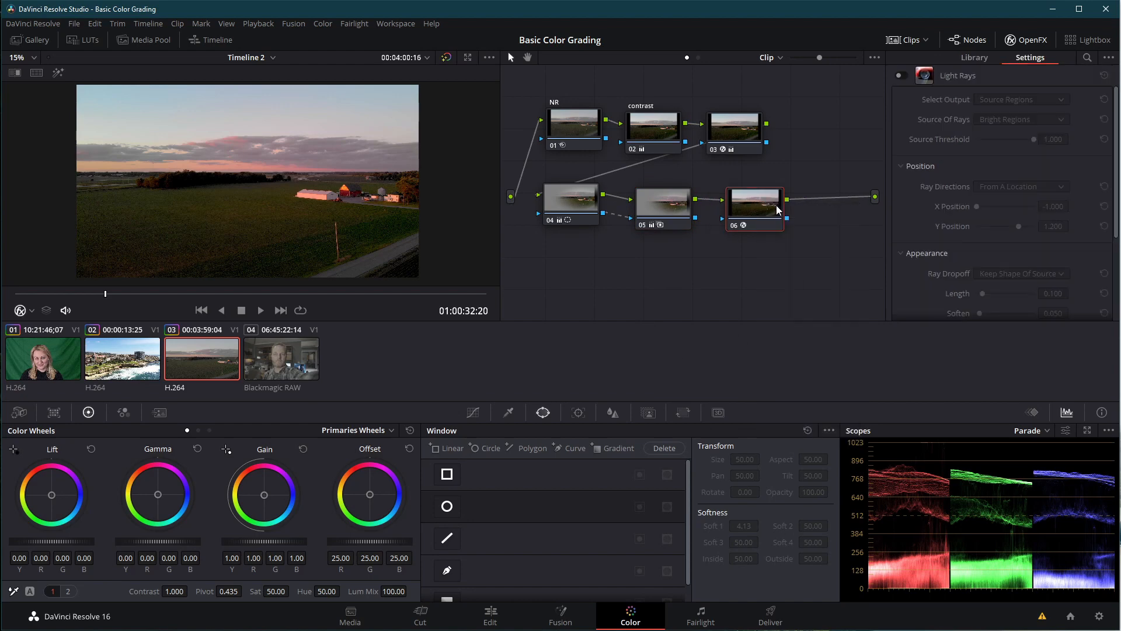
right_click(776, 205)
left_click(812, 211)
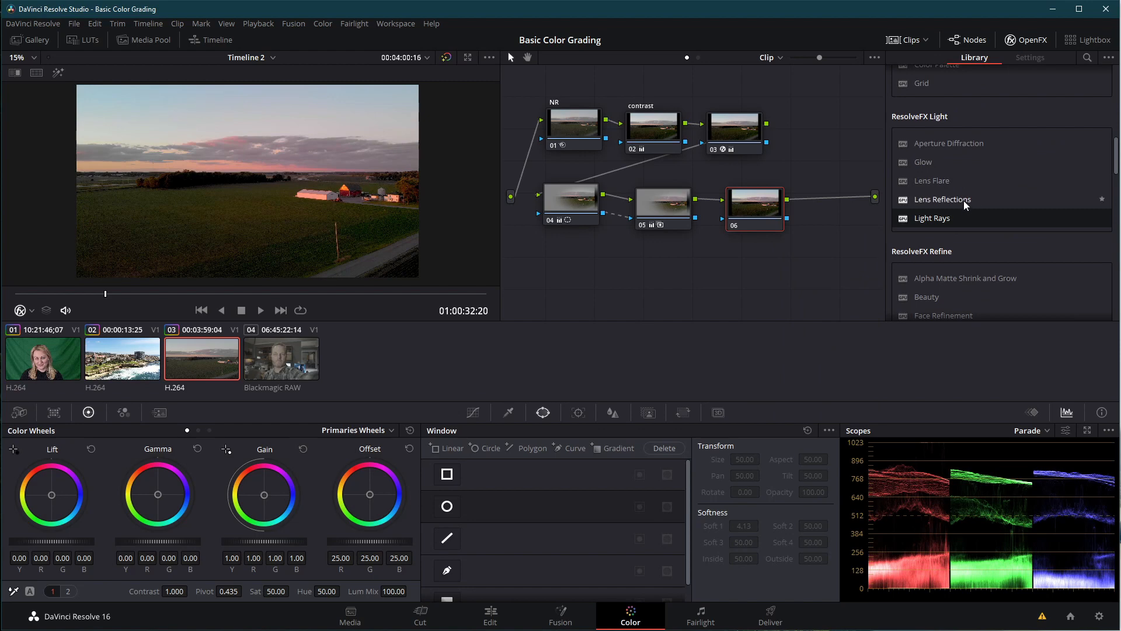
left_click_drag(934, 181, 748, 204)
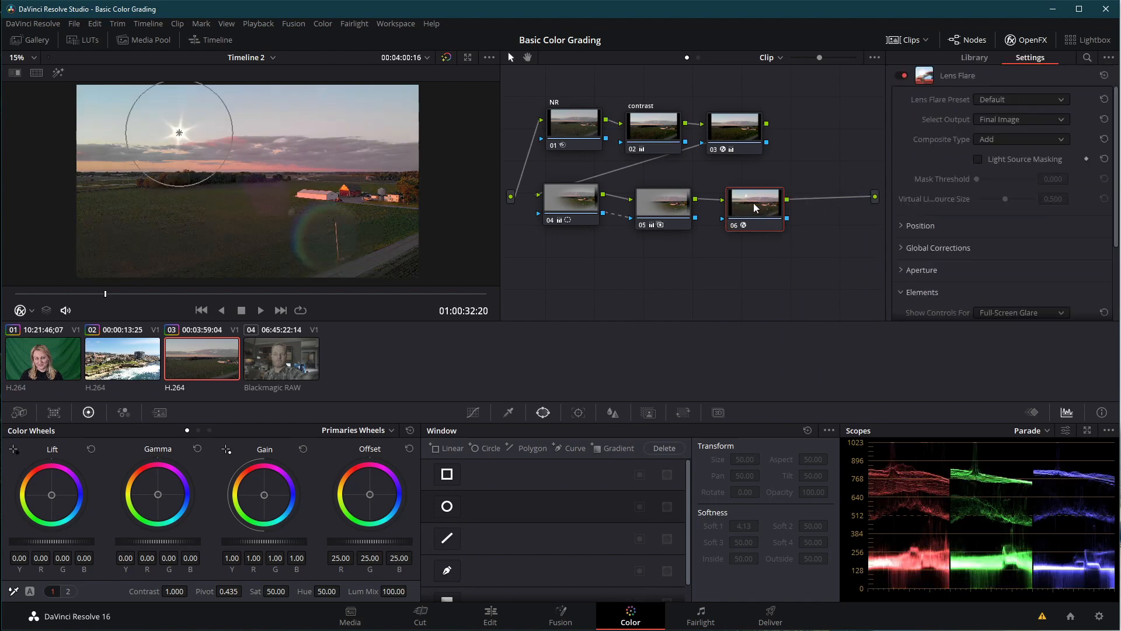
Position the lens flare at the frame's left edge, X 0.000 and Y 0.893, and set Aperture Blades to 11
left_click_drag(181, 134, 73, 106)
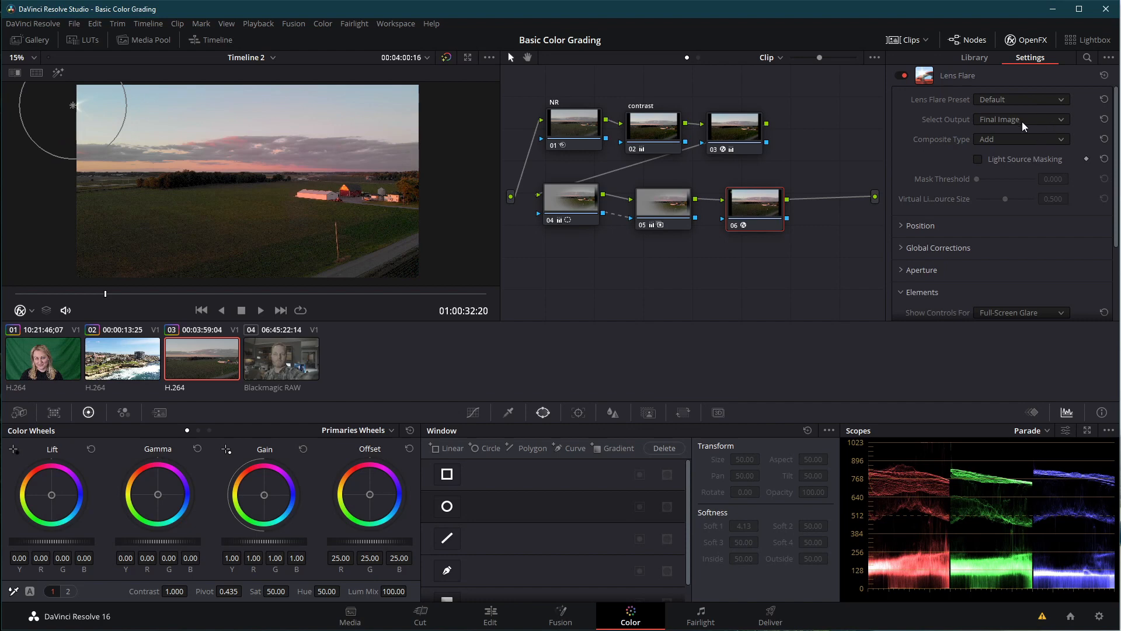
scroll(909, 170, "down", 3)
left_click(903, 153)
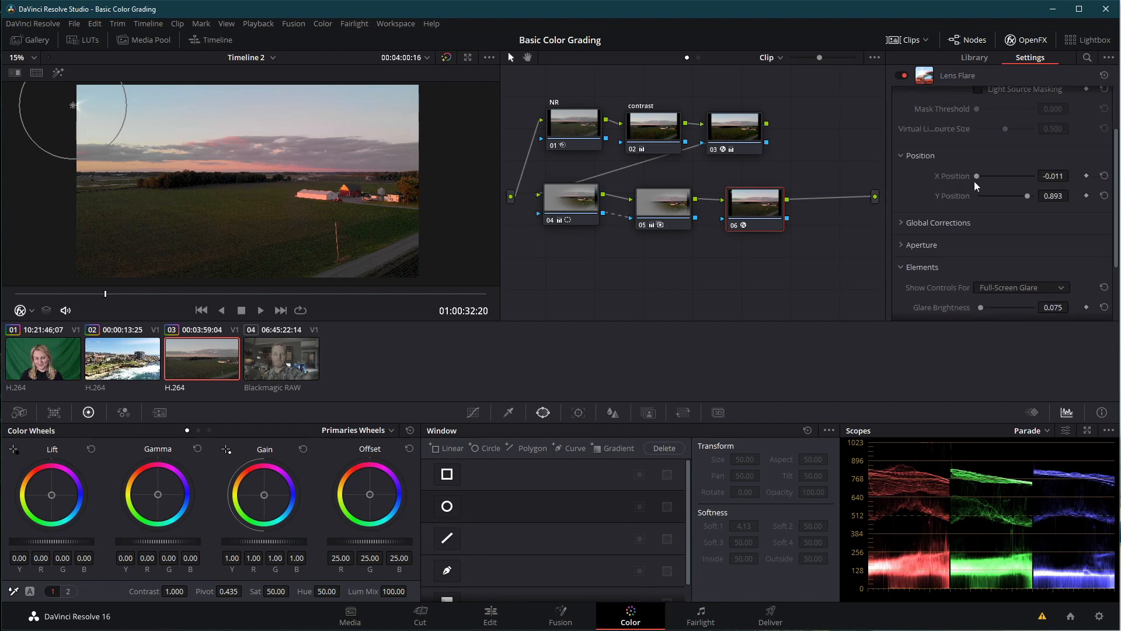
left_click_drag(976, 177, 942, 179)
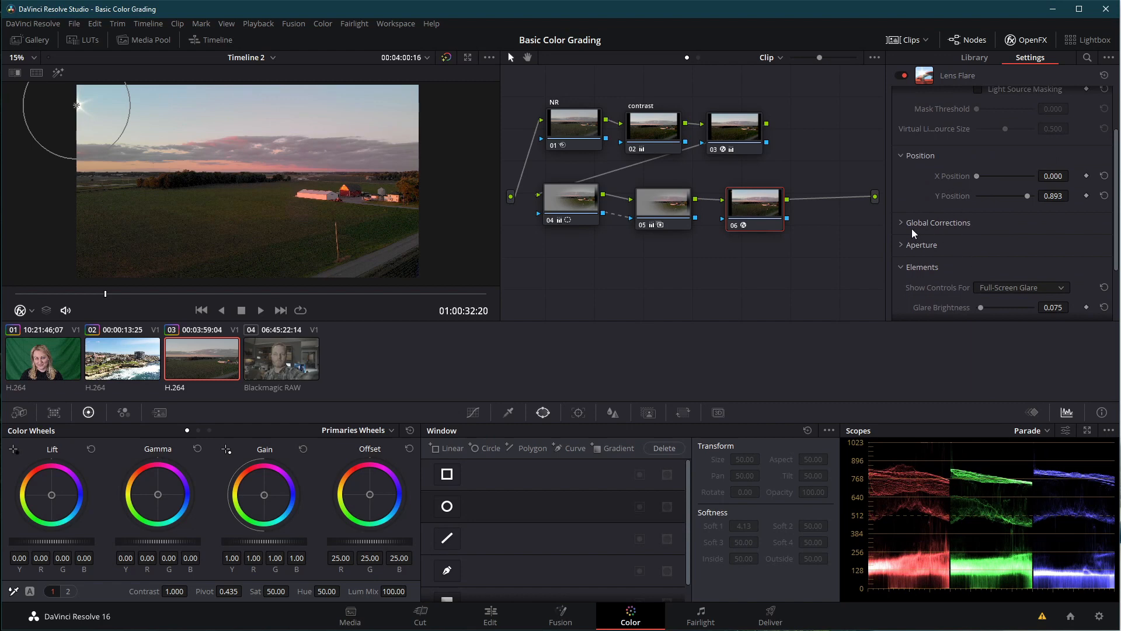
left_click(902, 244)
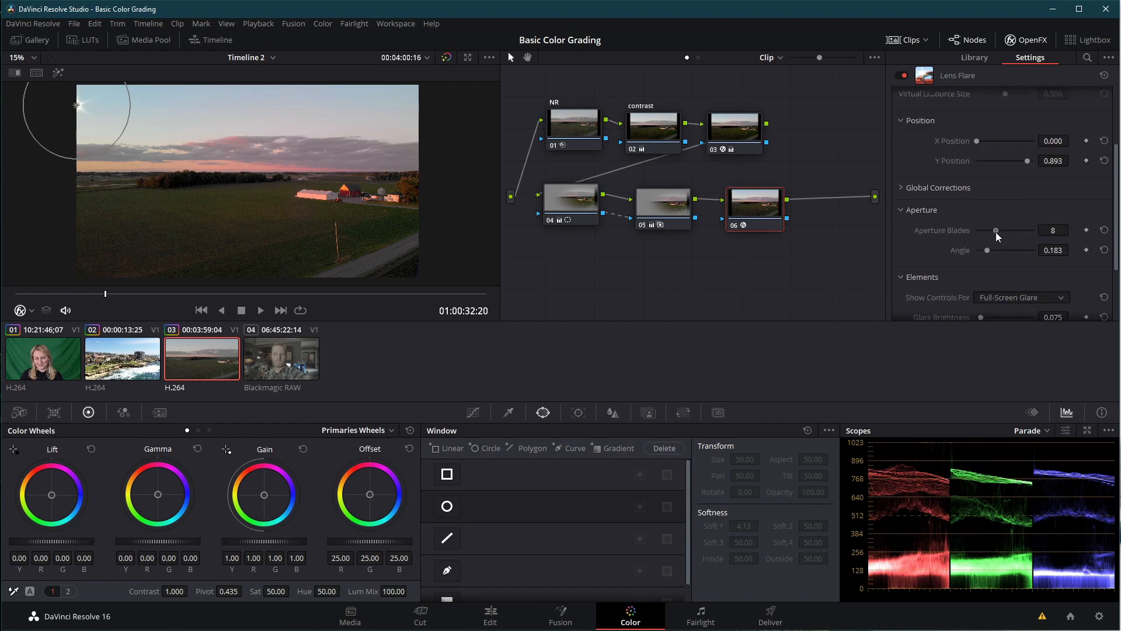
scroll(911, 268, "down", 3)
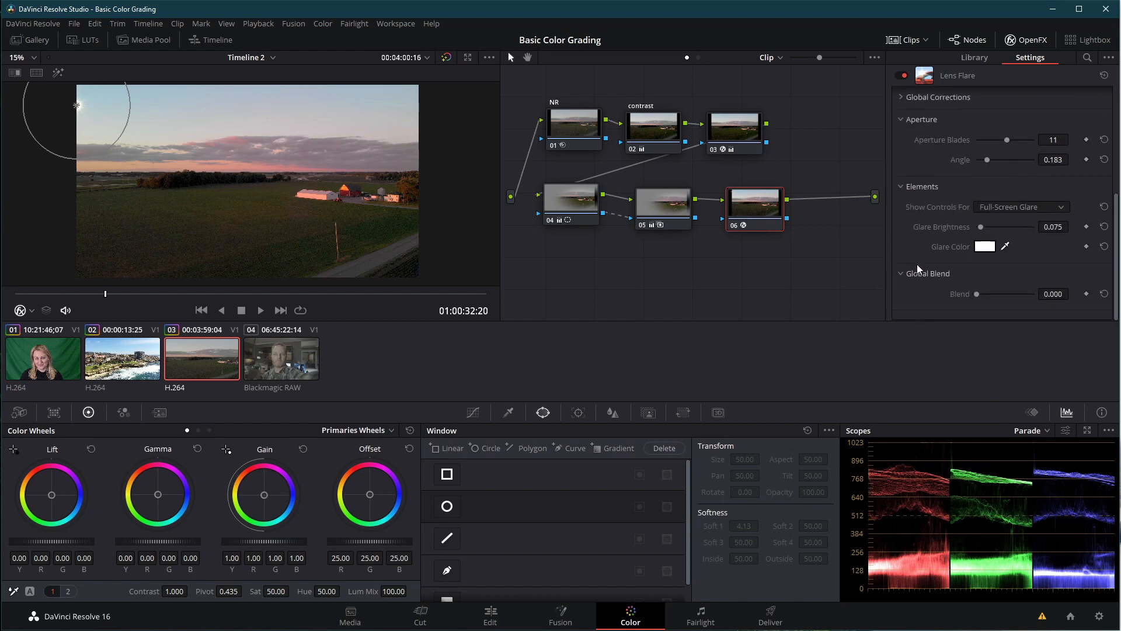
Set the Flare Spot's irregularity to 0.398 and move the lens flare into the open sky above the clouds
left_click(1004, 208)
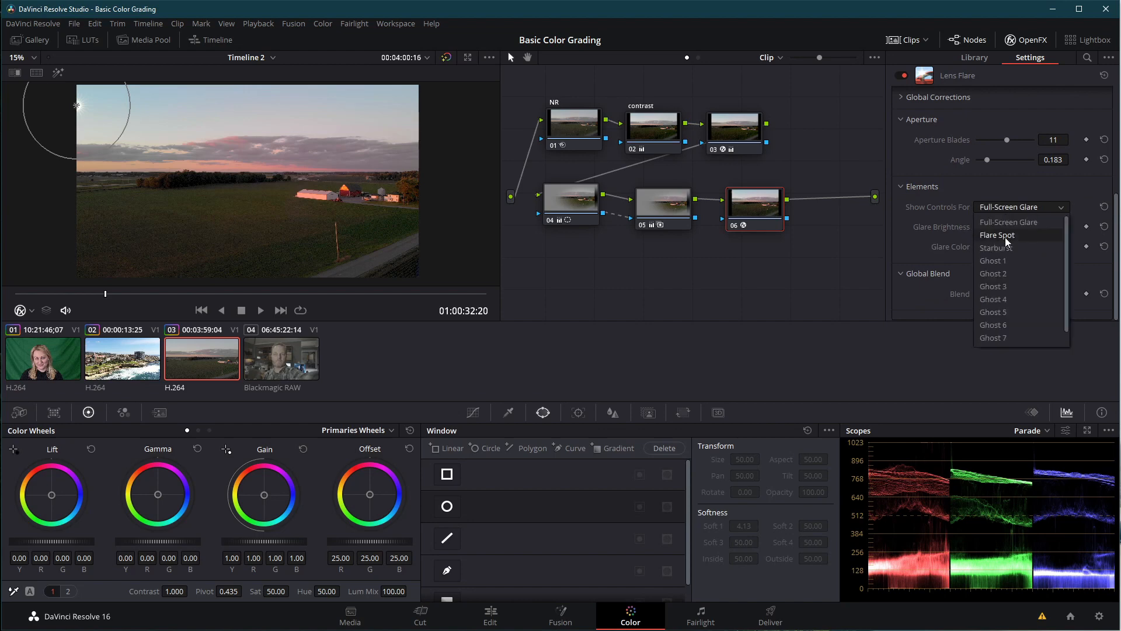
left_click(1004, 236)
mouse_move(990, 247)
left_mouse_down()
mouse_move(1025, 248)
mouse_move(1000, 247)
left_mouse_up()
left_click_drag(80, 104, 155, 126)
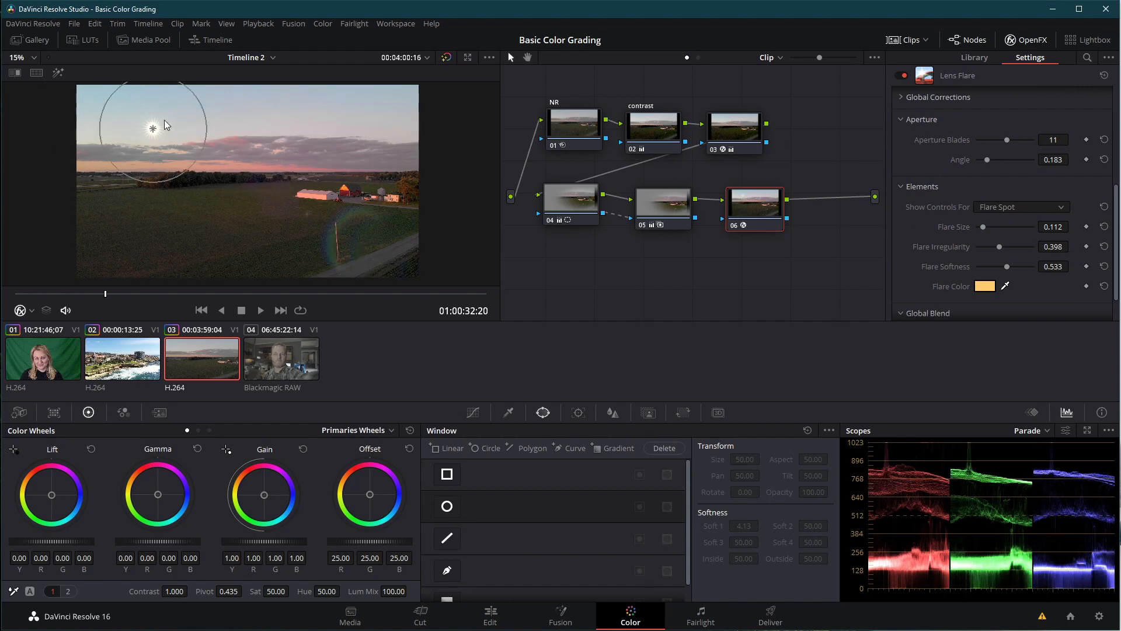
Adjust the lens flare's Starburst element settings and set Ghost 1's Position to 0.429
left_click(1008, 206)
left_click(1005, 250)
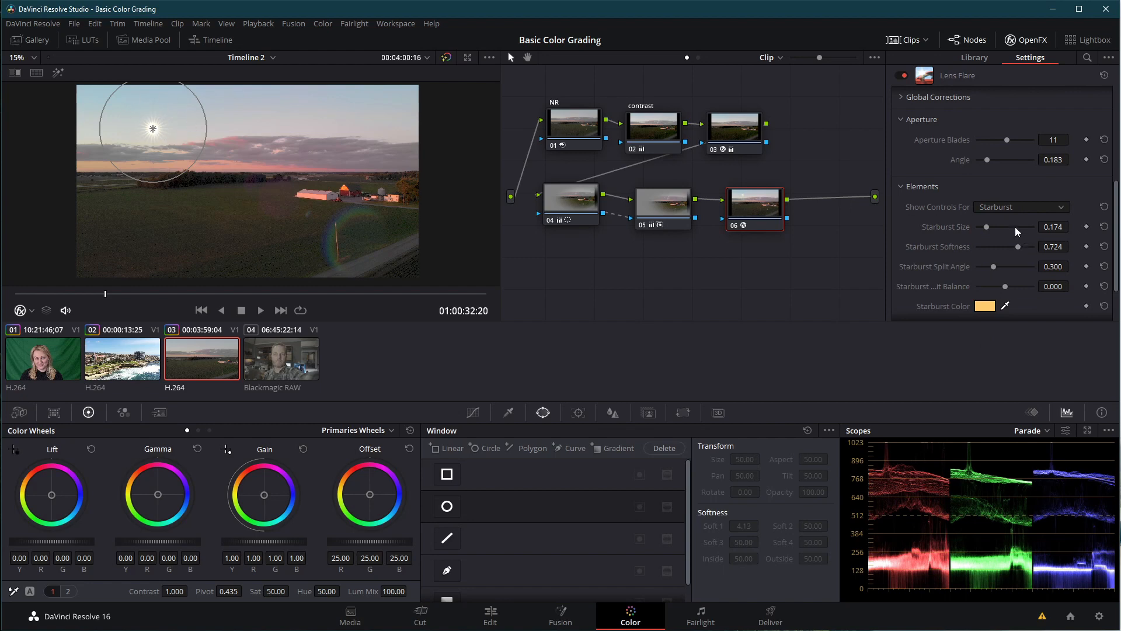
left_click_drag(987, 227, 1000, 264)
left_click(1019, 208)
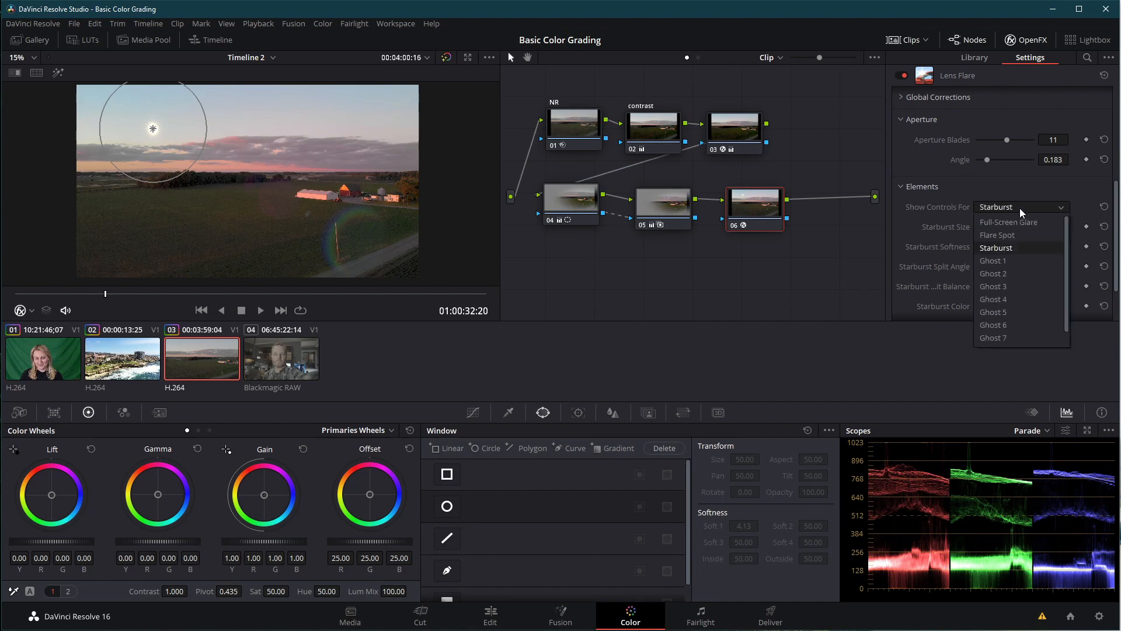
left_click(1018, 258)
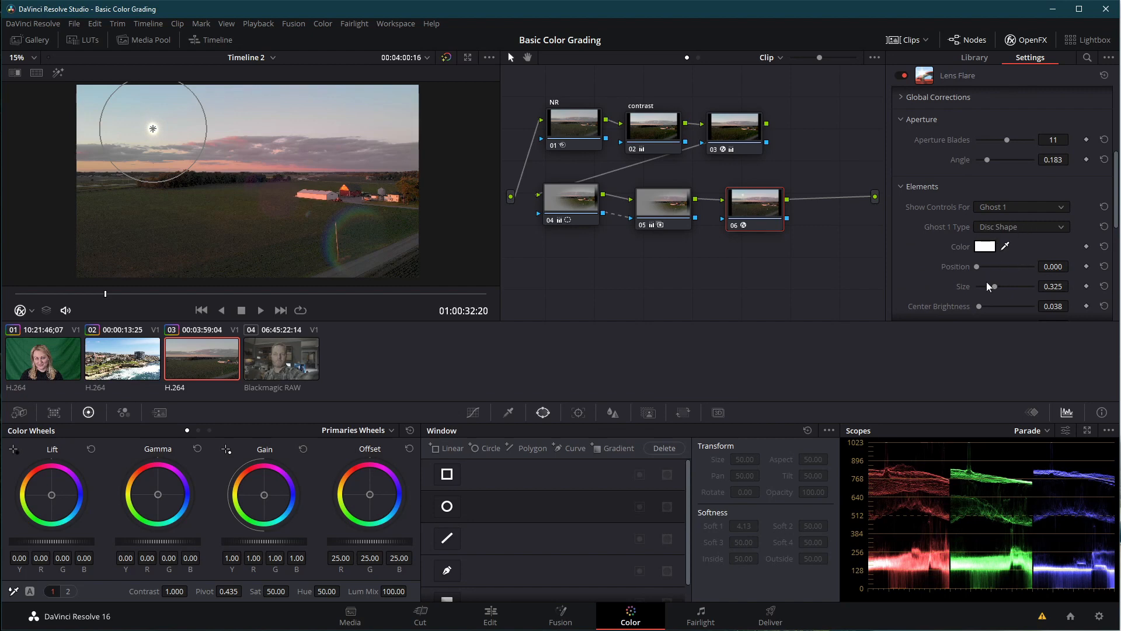
mouse_move(978, 268)
left_mouse_down()
mouse_move(1021, 269)
mouse_move(977, 268)
mouse_move(985, 265)
left_mouse_up()
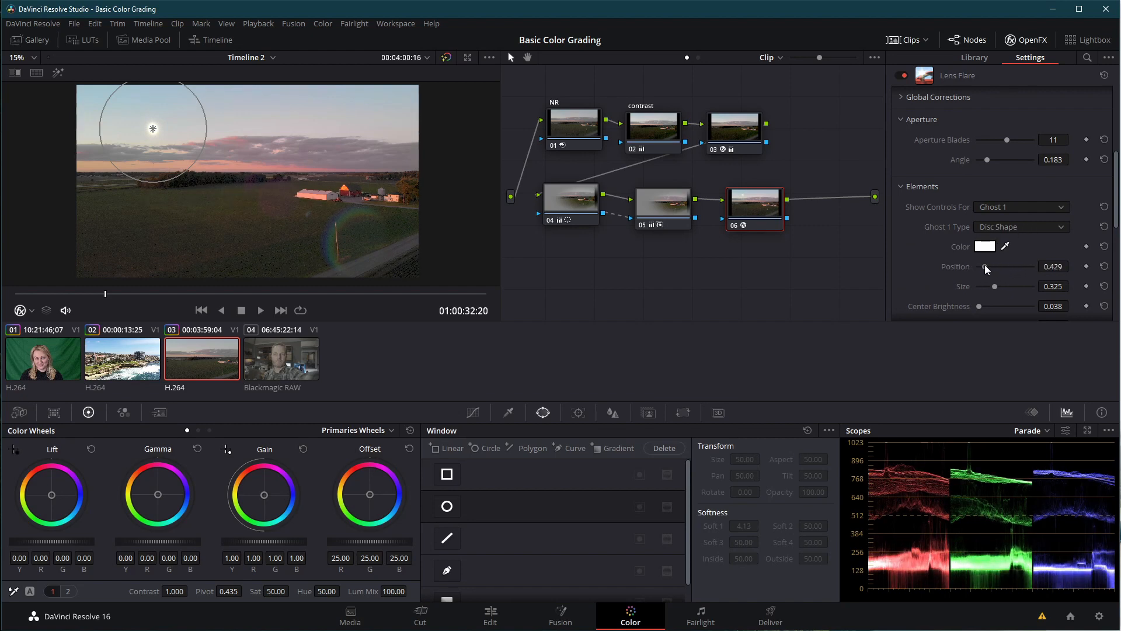
Reduce the Flare Spot's size to 0.092 and move the lens flare's X Position to 0.000
left_click(1019, 209)
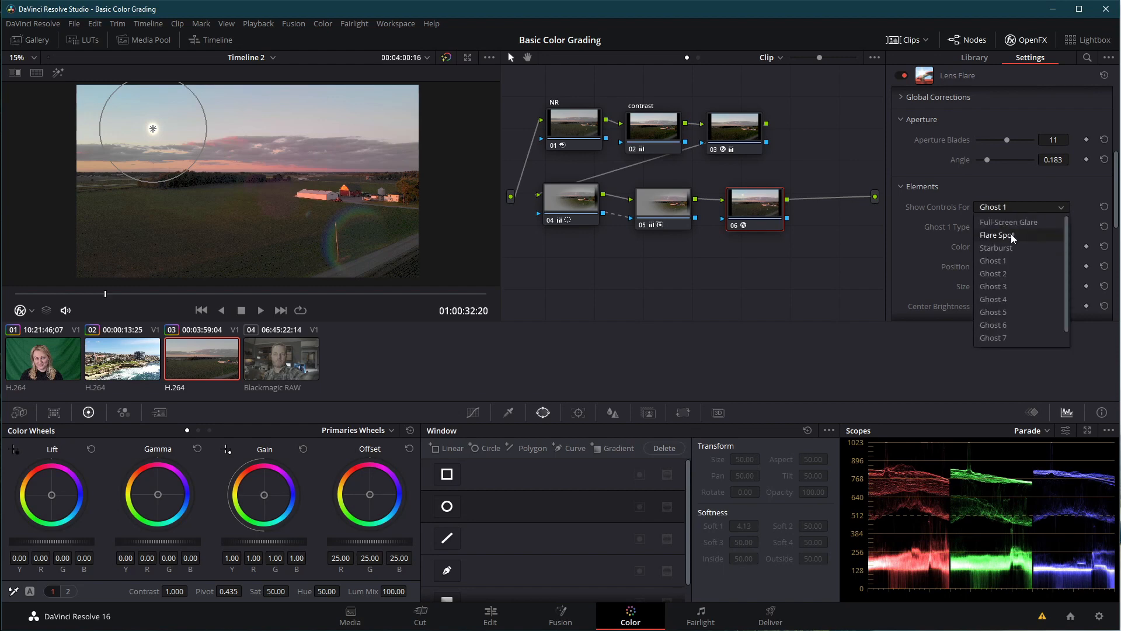
left_click(1013, 236)
left_click_drag(982, 228, 979, 227)
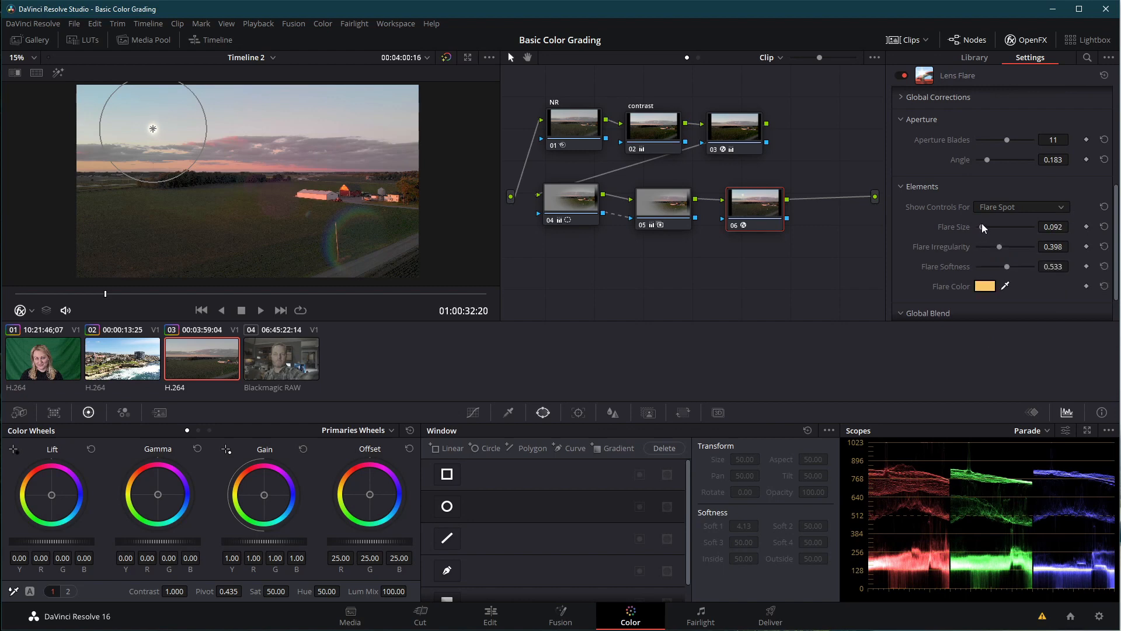
left_click(1009, 208)
left_click(1008, 218)
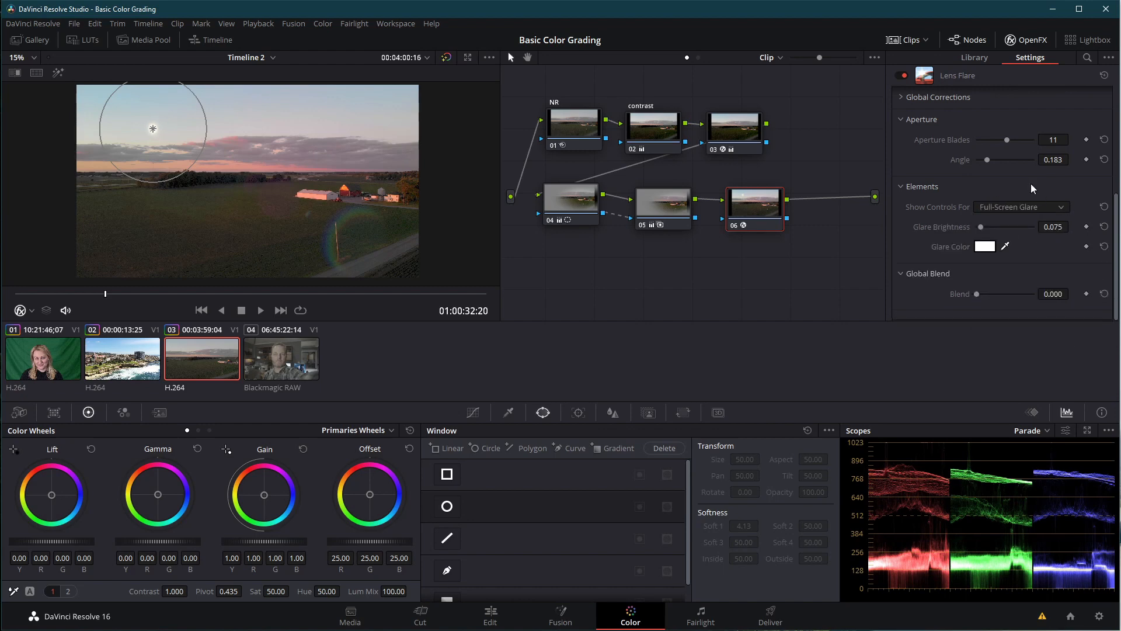
scroll(1002, 151, "up", 3)
left_click_drag(990, 188, 971, 188)
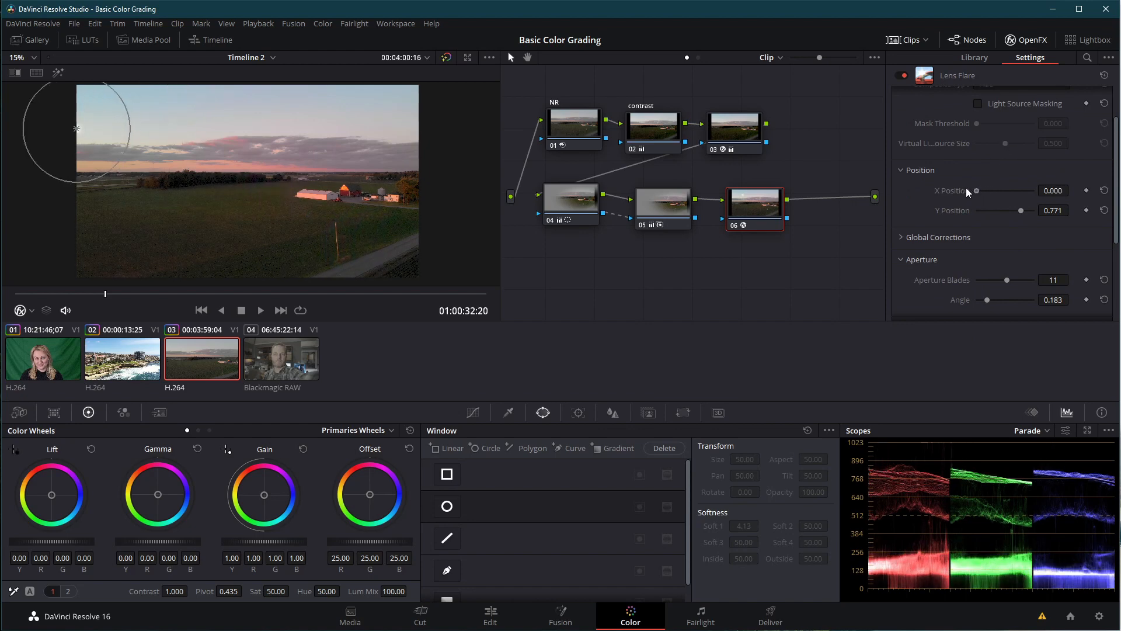
Try Aperture Shape as the Ghost 8 type and return it to None
scroll(983, 243, "down", 2)
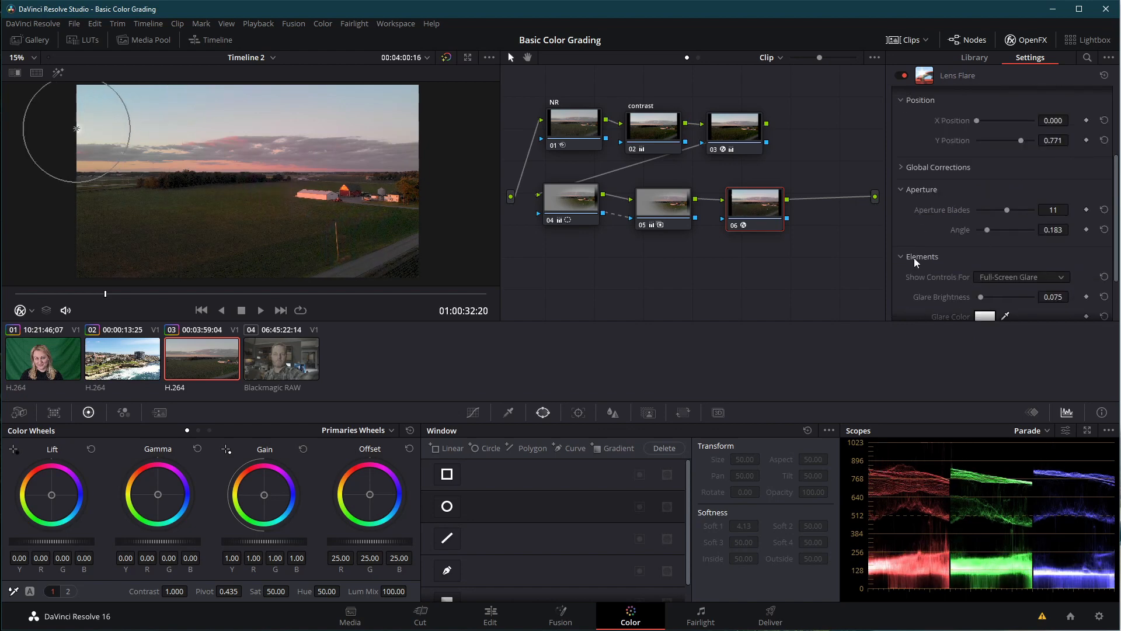
left_click(1001, 278)
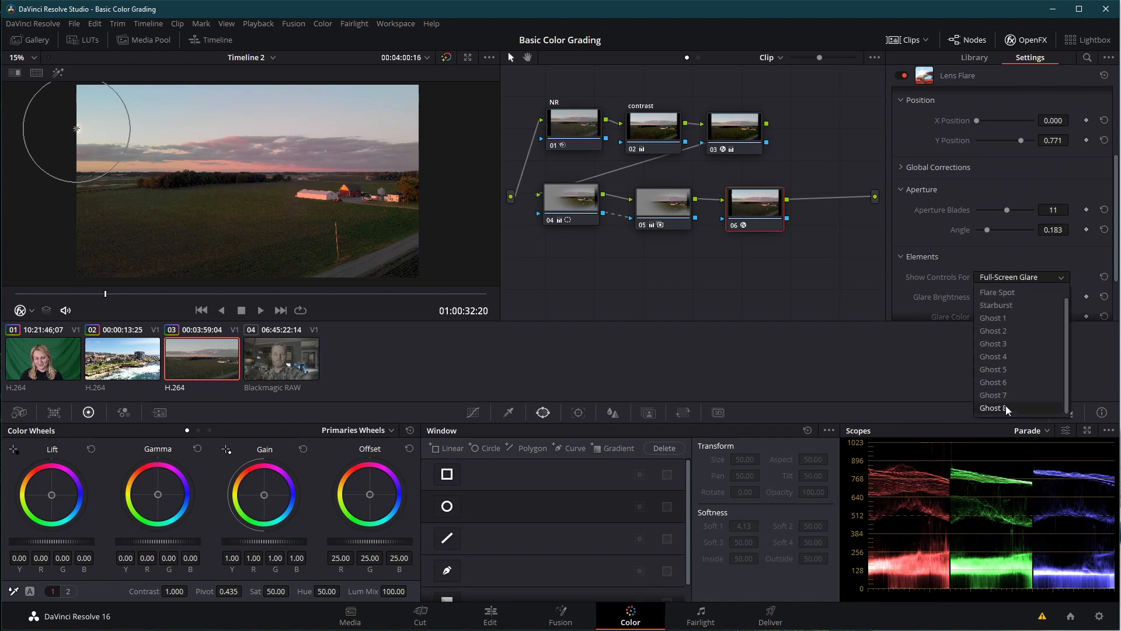
left_click(1004, 408)
left_click(1004, 297)
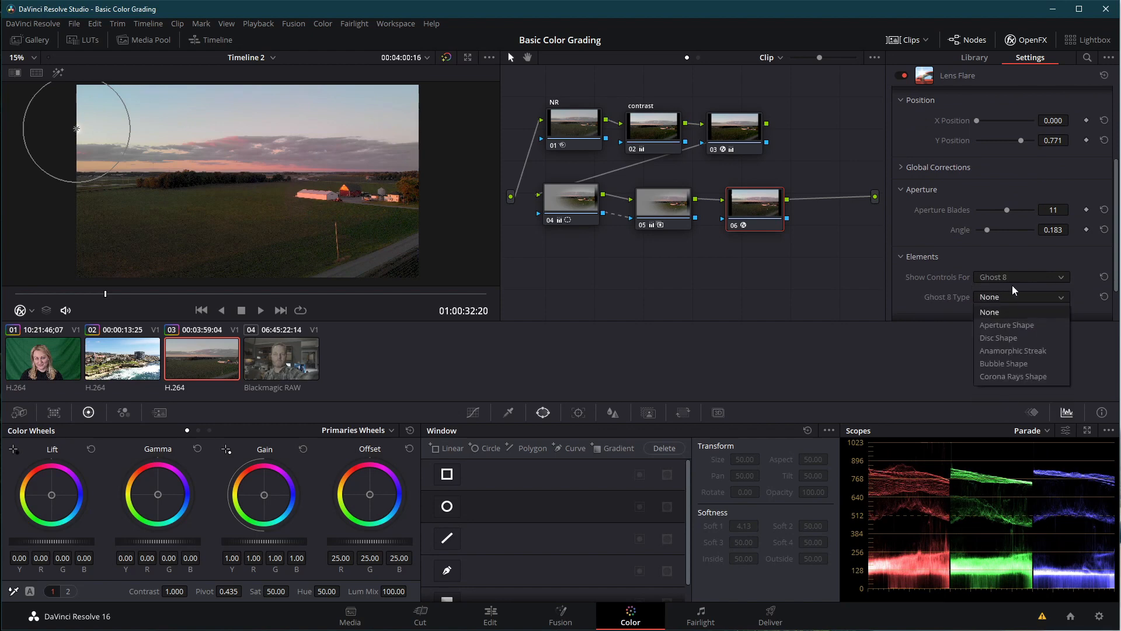
left_click(1013, 328)
left_click(1014, 278)
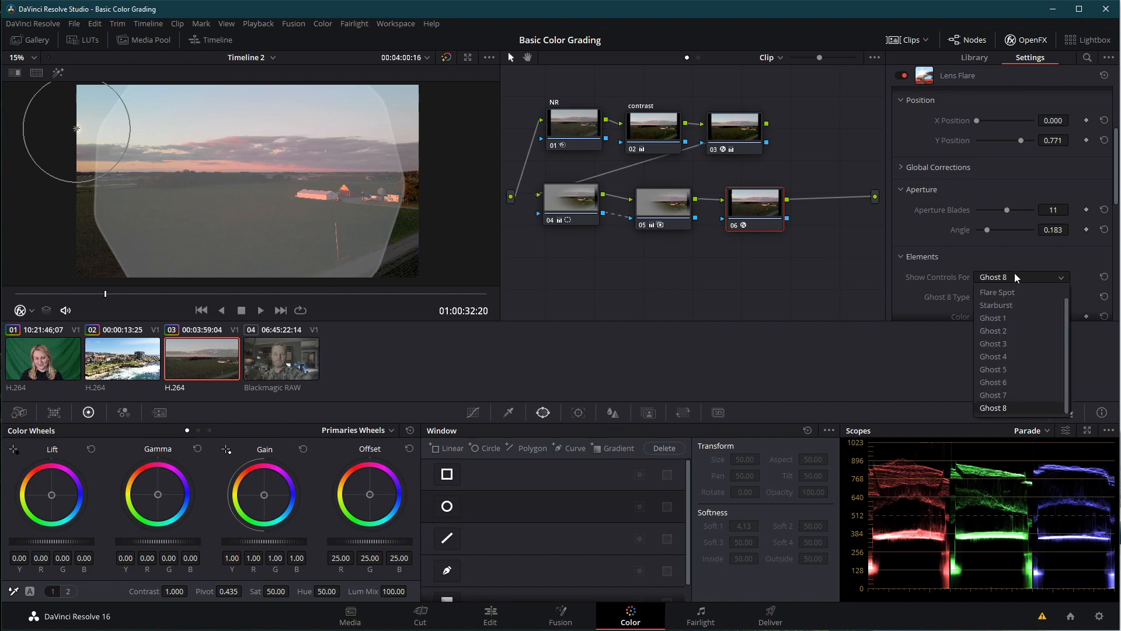
left_click(1026, 276)
left_click(996, 296)
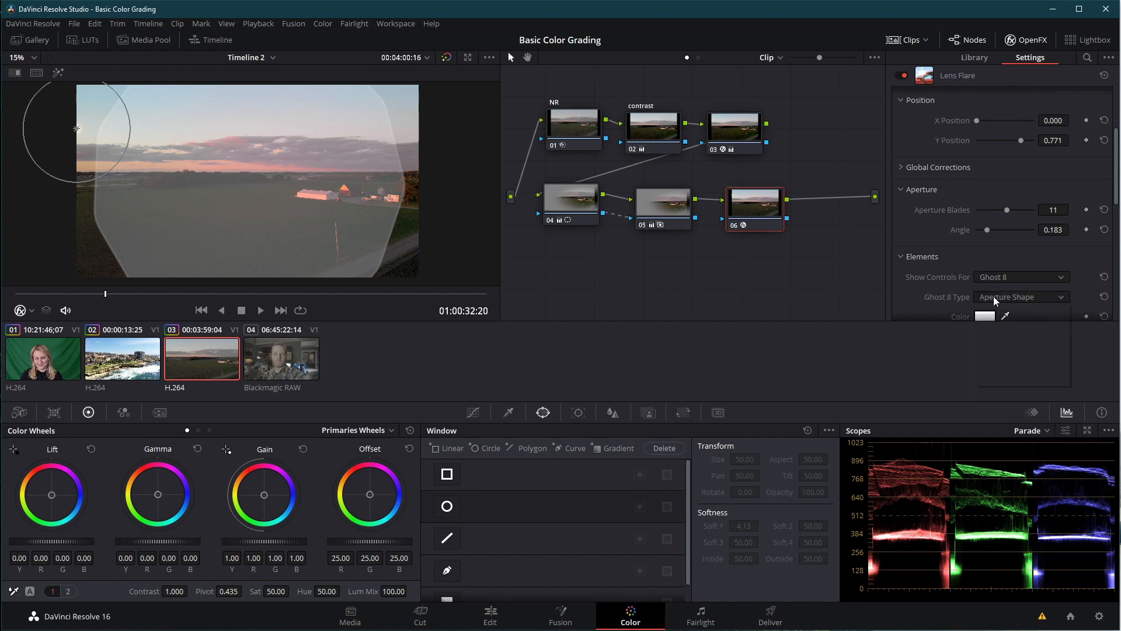
left_click(999, 314)
Set Ghost 2's Position to 0.491, Size to 0.172, Center Brightness to 0.521 and Edge Brightness to 0.072
left_click(1018, 276)
left_click(1000, 376)
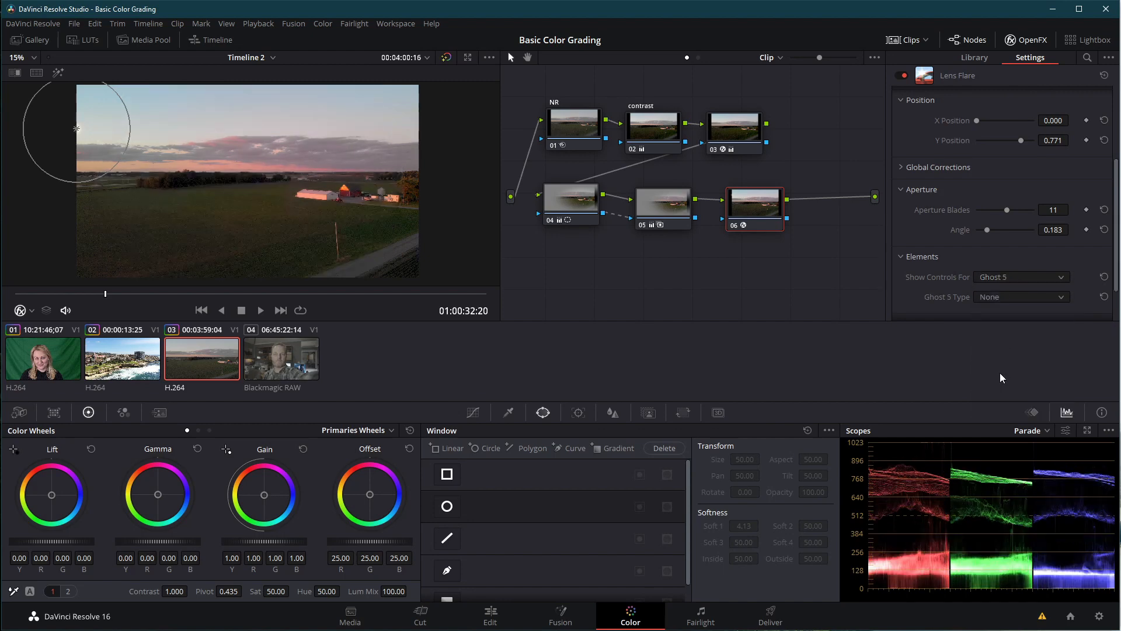
left_click(1034, 279)
left_click(1028, 331)
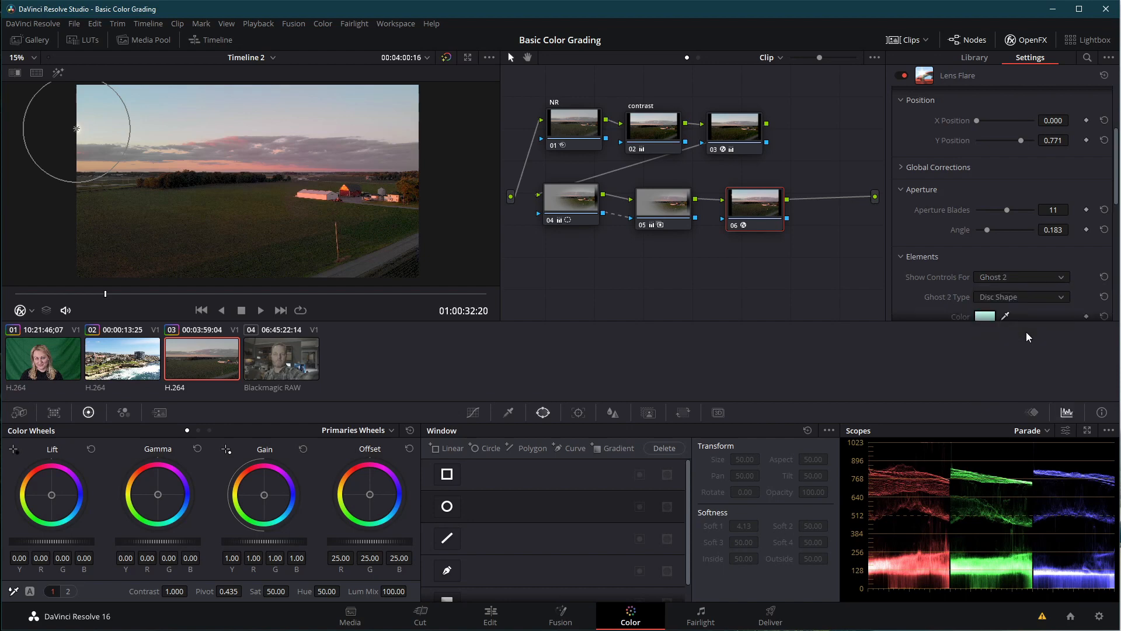
scroll(1021, 296, "down", 3)
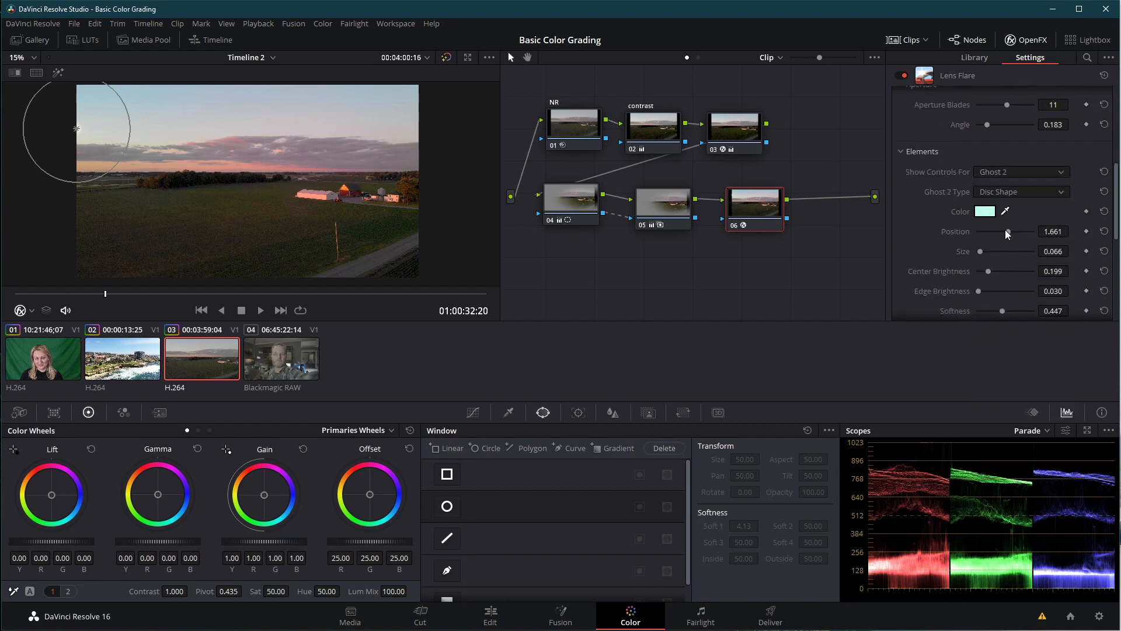
left_click_drag(1006, 231, 986, 257)
mouse_move(988, 272)
left_mouse_down()
mouse_move(1007, 270)
mouse_move(981, 290)
left_mouse_up()
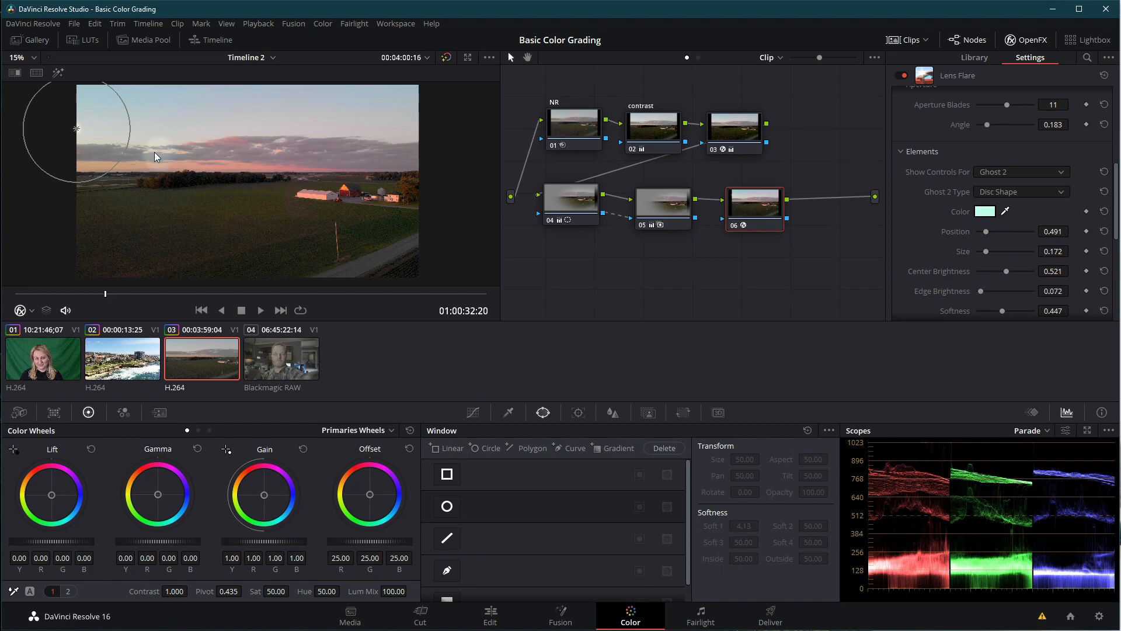
Set Ghost 3's Position to 1.470, Center Brightness to 0.306, Edge Brightness to 0.428 and Softness to 0.623
left_click(996, 173)
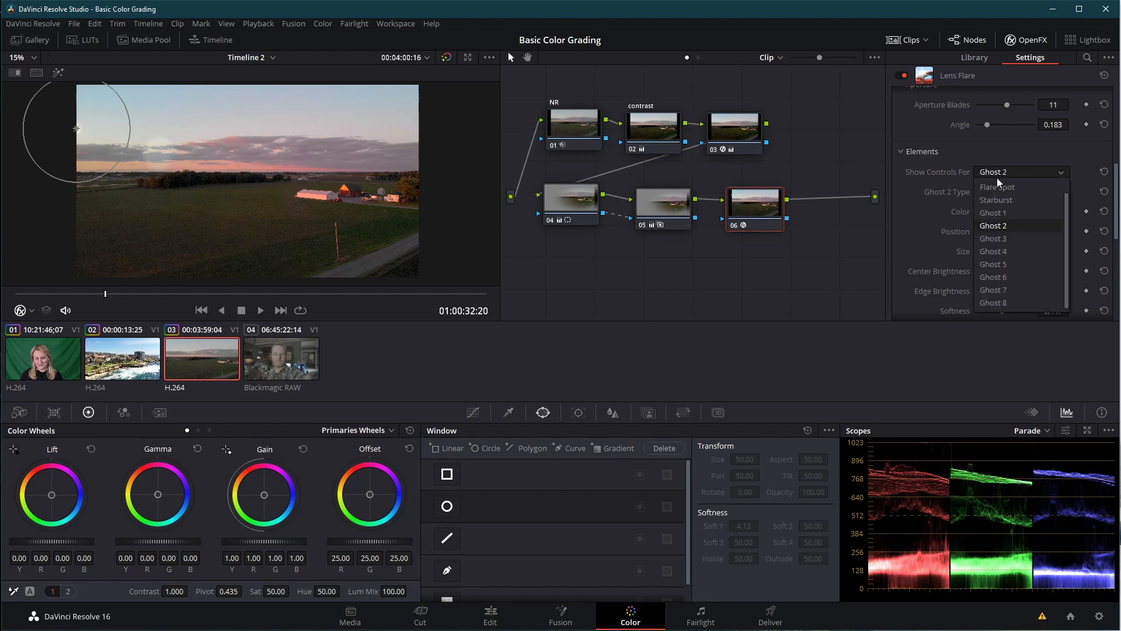
left_click(1003, 239)
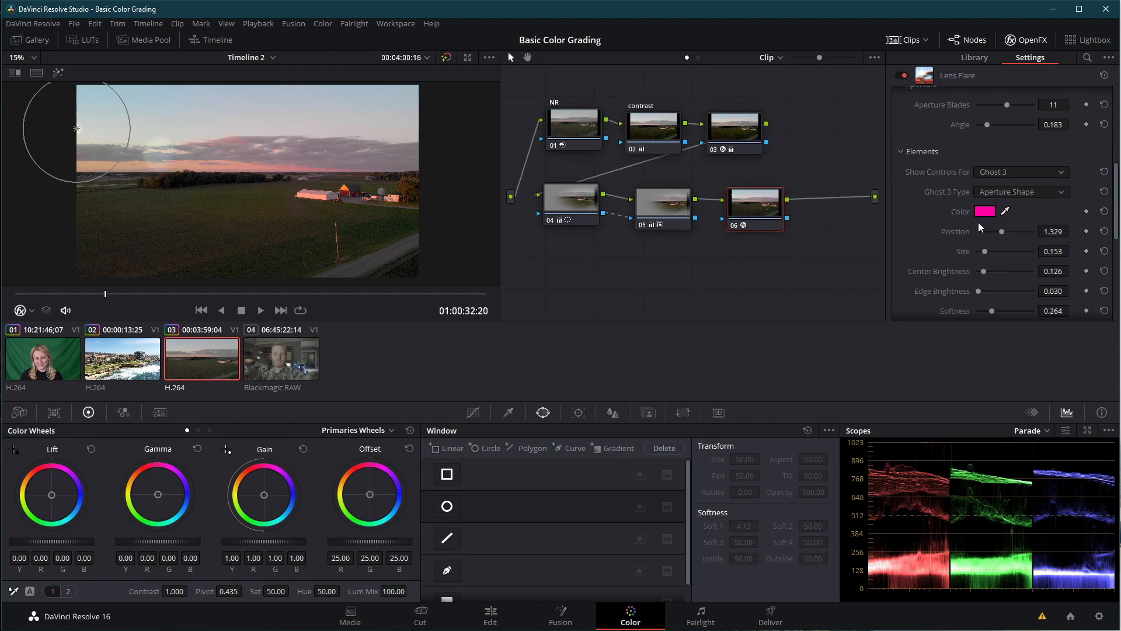
left_click_drag(1000, 231, 993, 274)
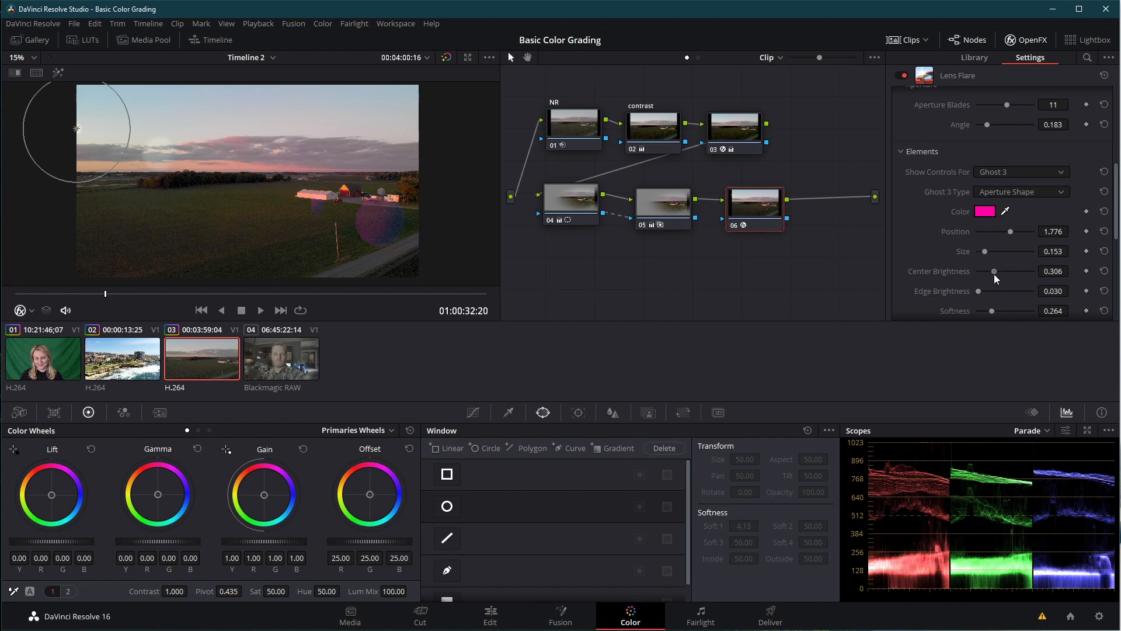
mouse_move(1009, 230)
left_mouse_down()
mouse_move(988, 232)
mouse_move(1011, 234)
mouse_move(1005, 250)
left_mouse_up()
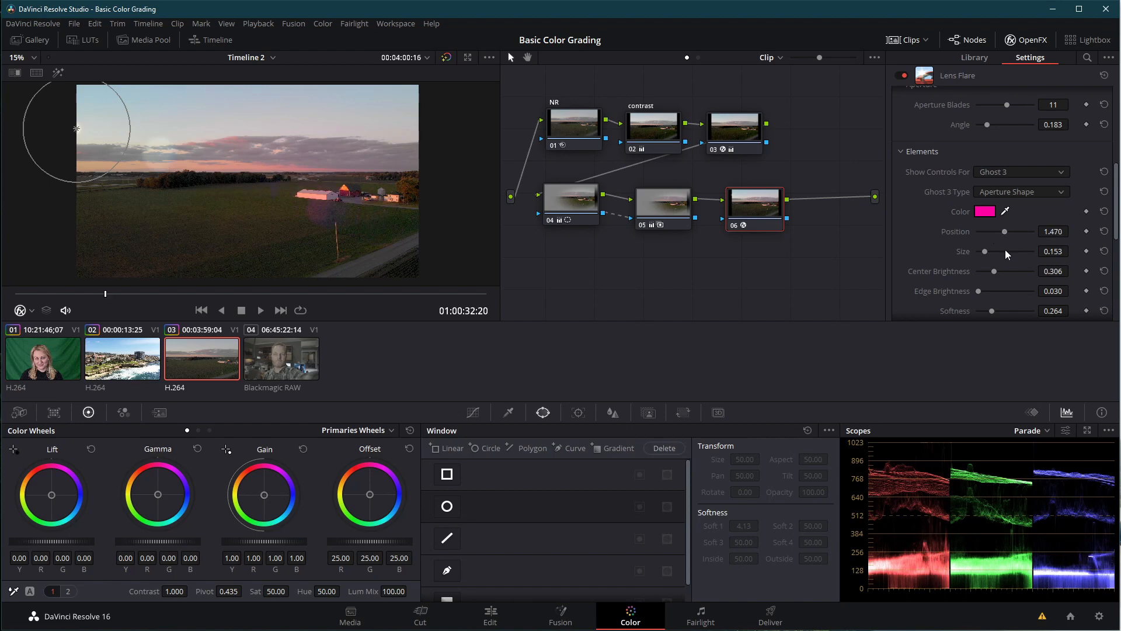
left_click_drag(979, 293, 1012, 310)
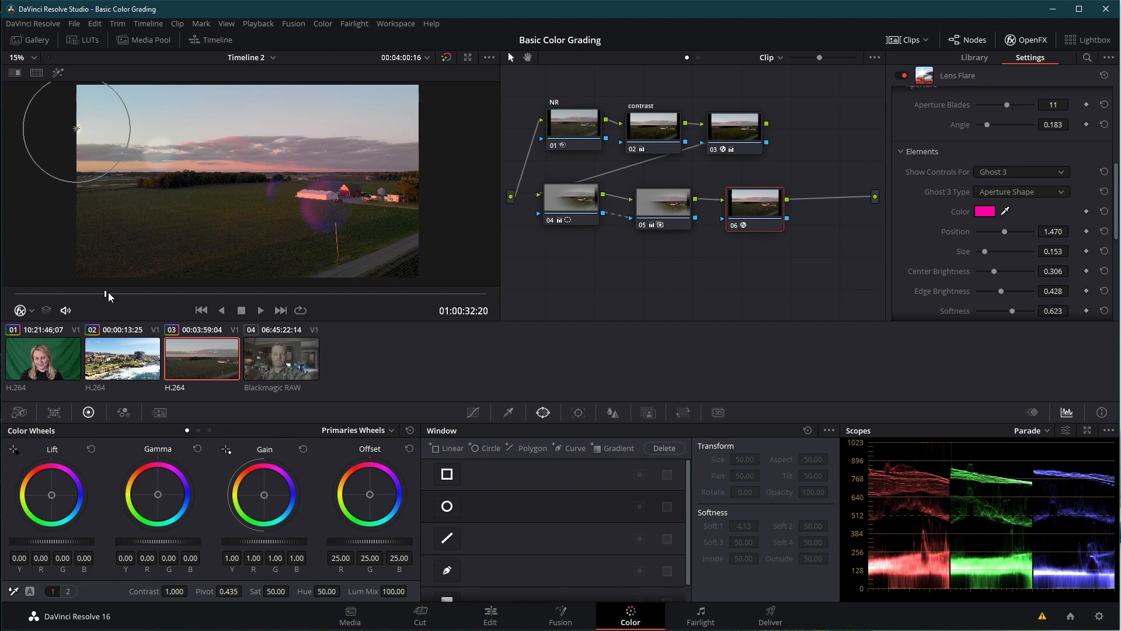
Play the farm clip to examine how the flare ghosts sit over the moving shot
left_click_drag(108, 292, 1, 289)
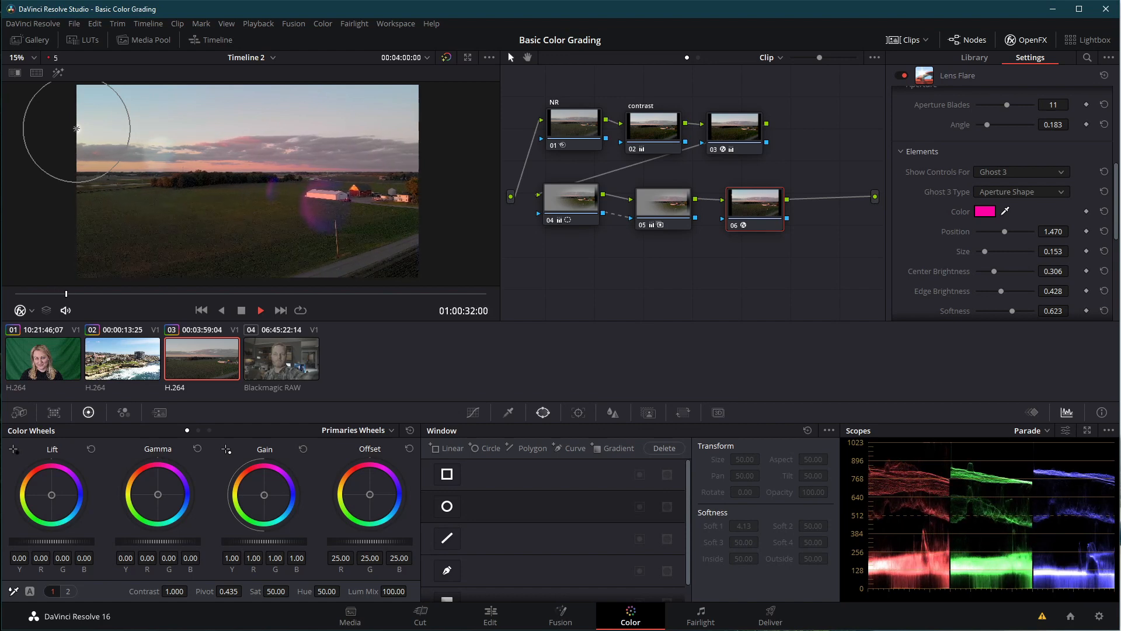
key("space")
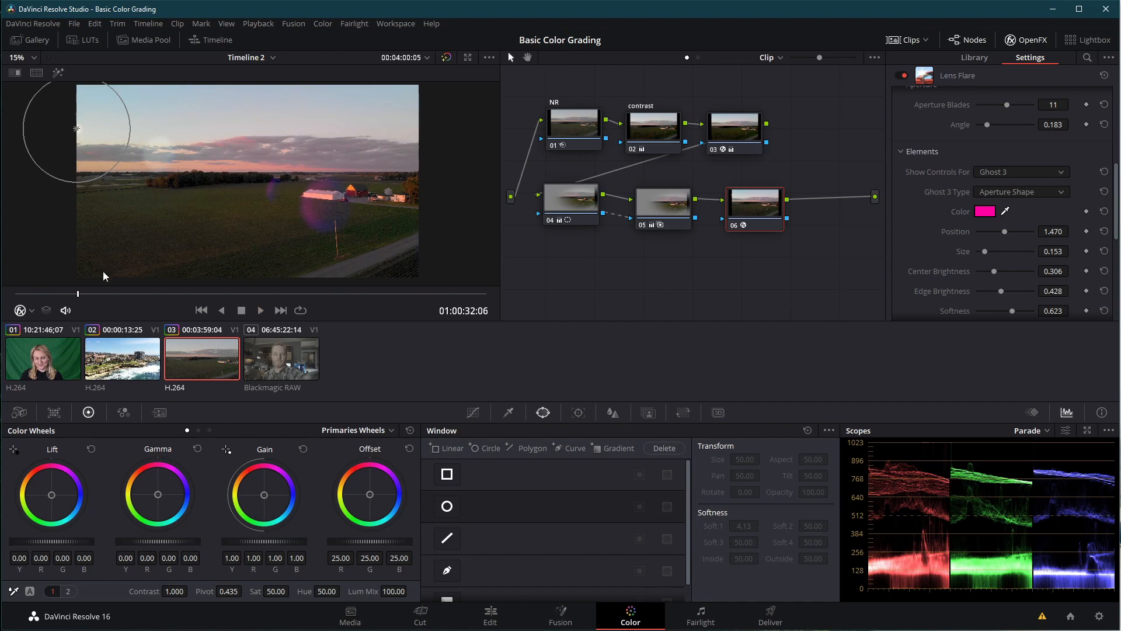
left_click_drag(76, 292, 19, 293)
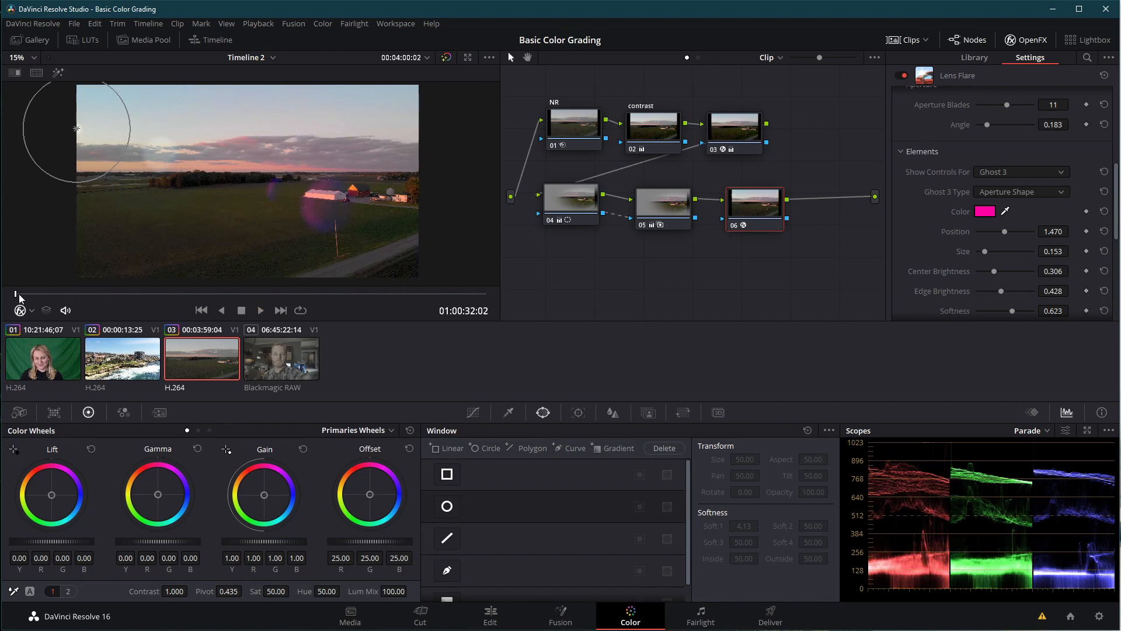
Keyframe Ghost 3's Position at 1.470 on the clip's first frame and at 0.826 at 01:00:38:06
key("Up")
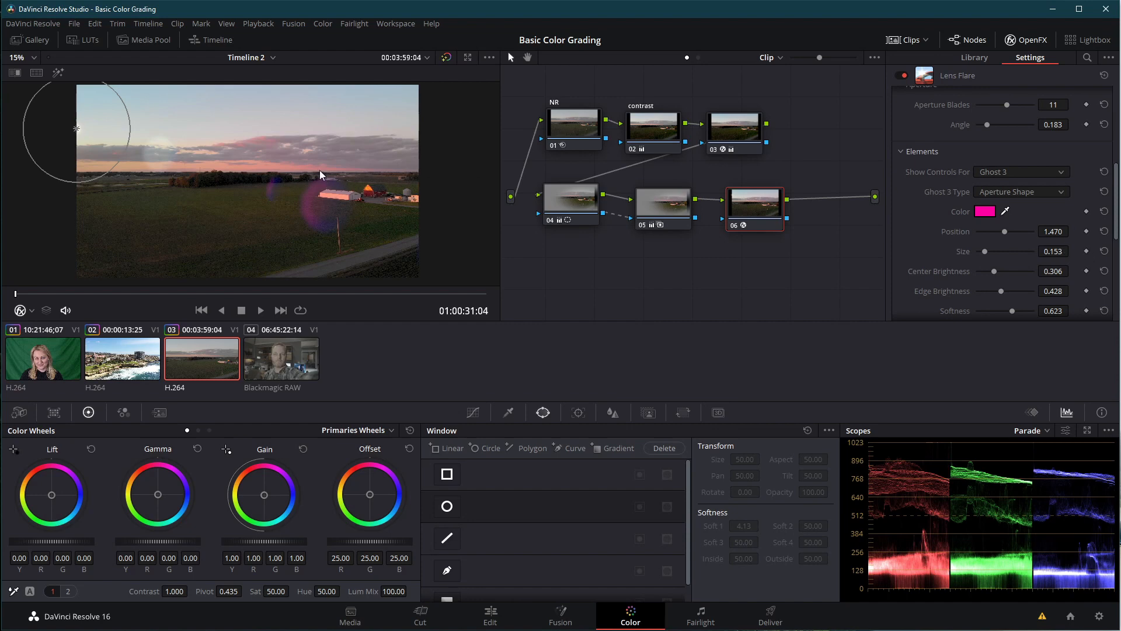
left_click(1087, 231)
left_click(1032, 413)
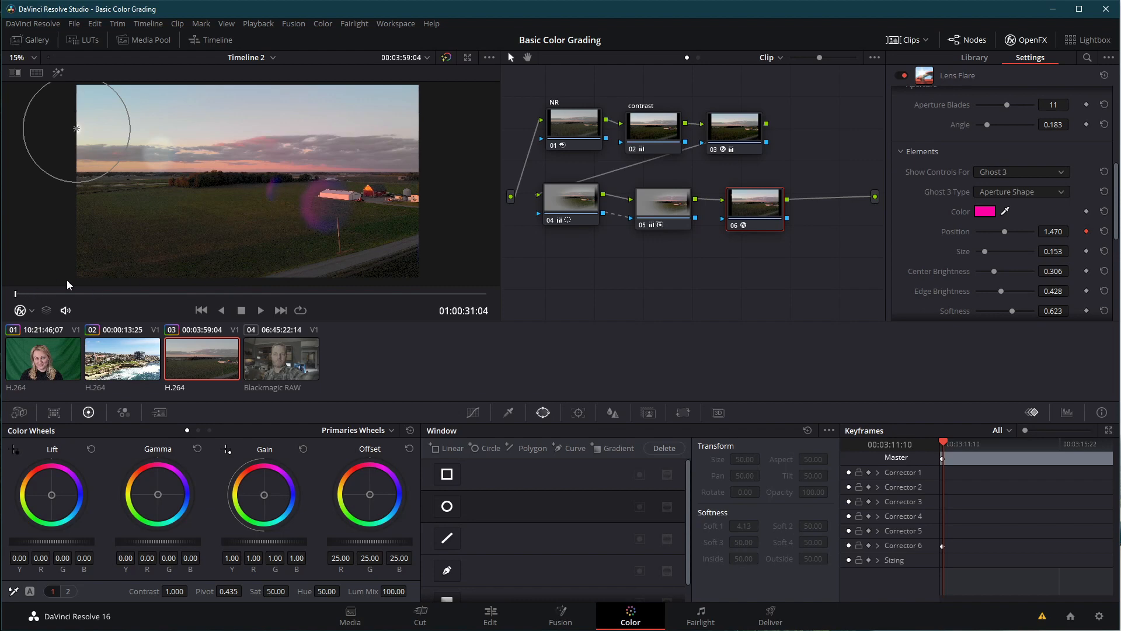
left_click_drag(15, 299, 432, 301)
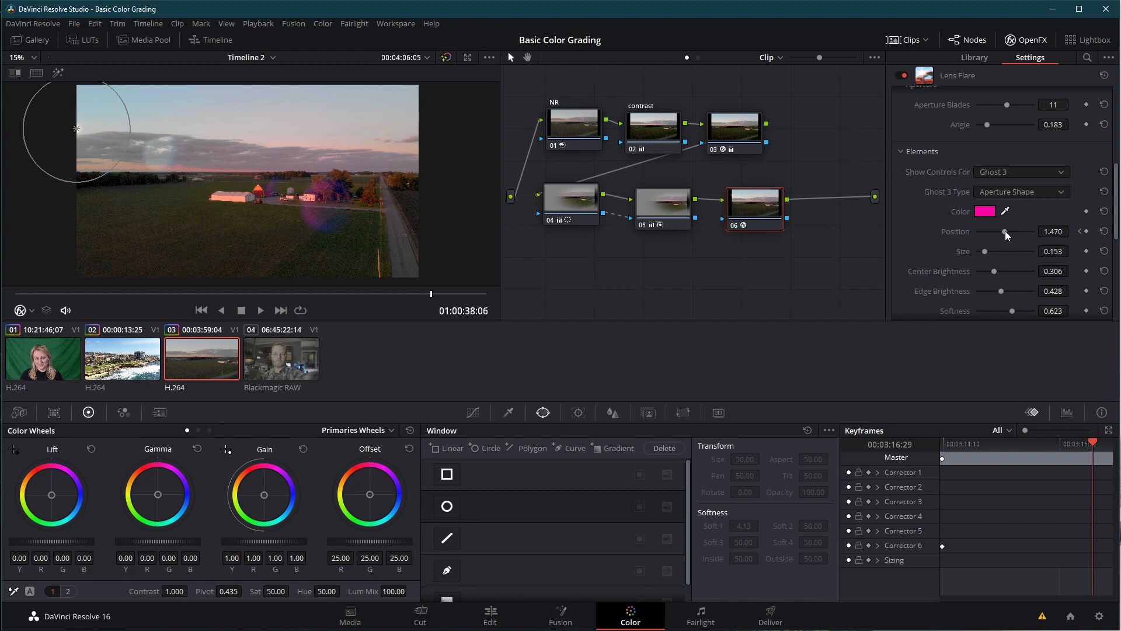
left_click_drag(1005, 230, 993, 234)
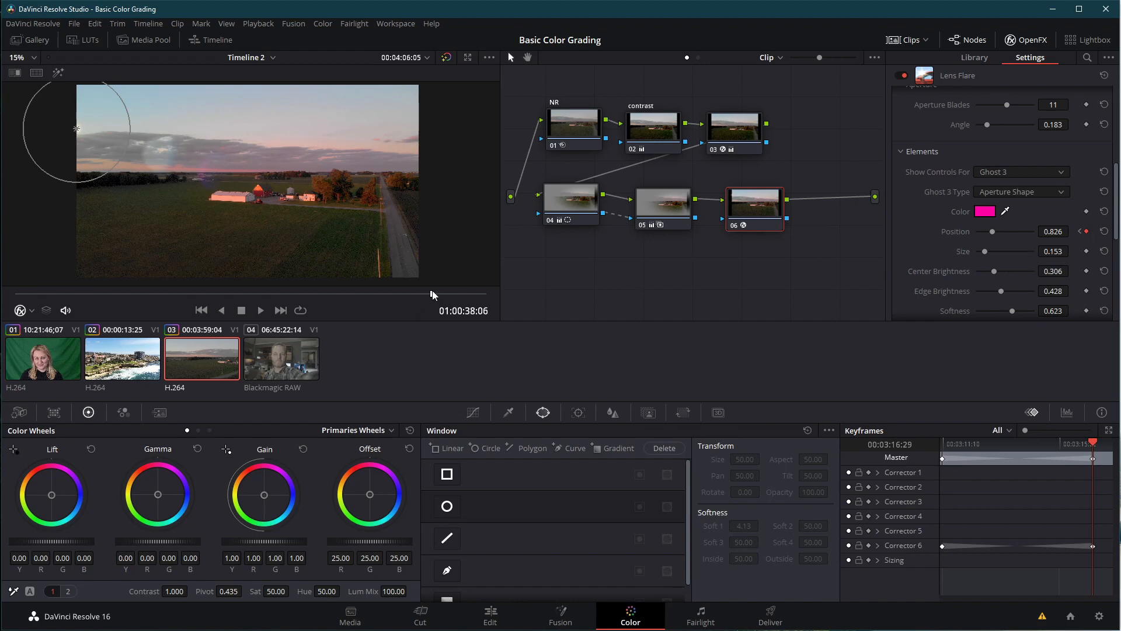
Check Ghost 3's Position at both keyframes and play the clip from its start to review the ghost's movement
left_click_drag(432, 292, 15, 295)
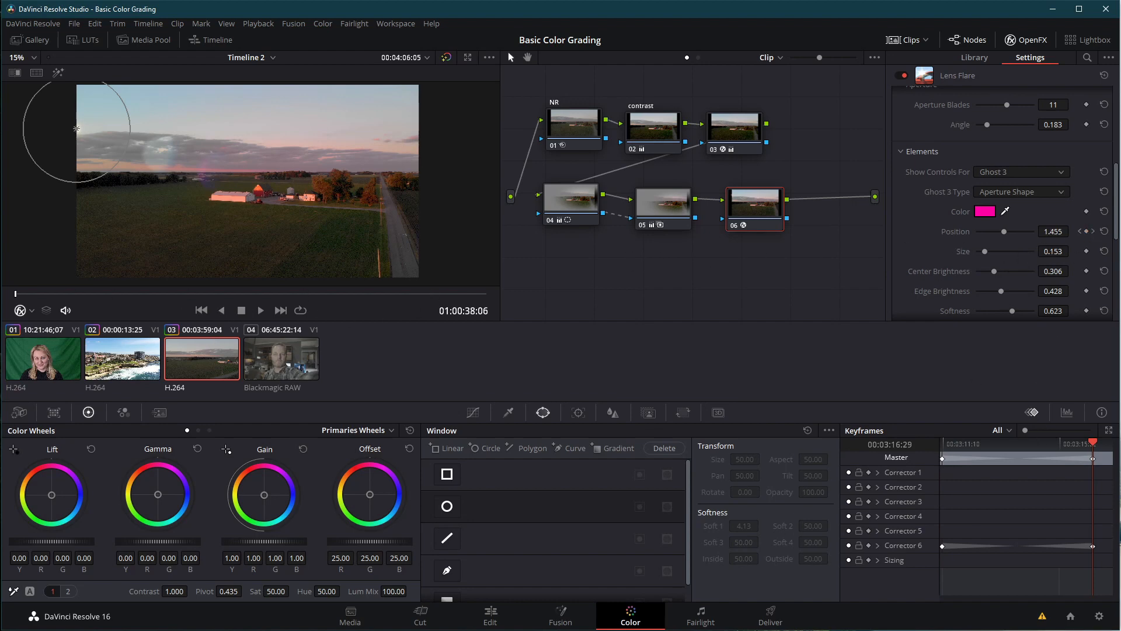
left_click(1088, 232)
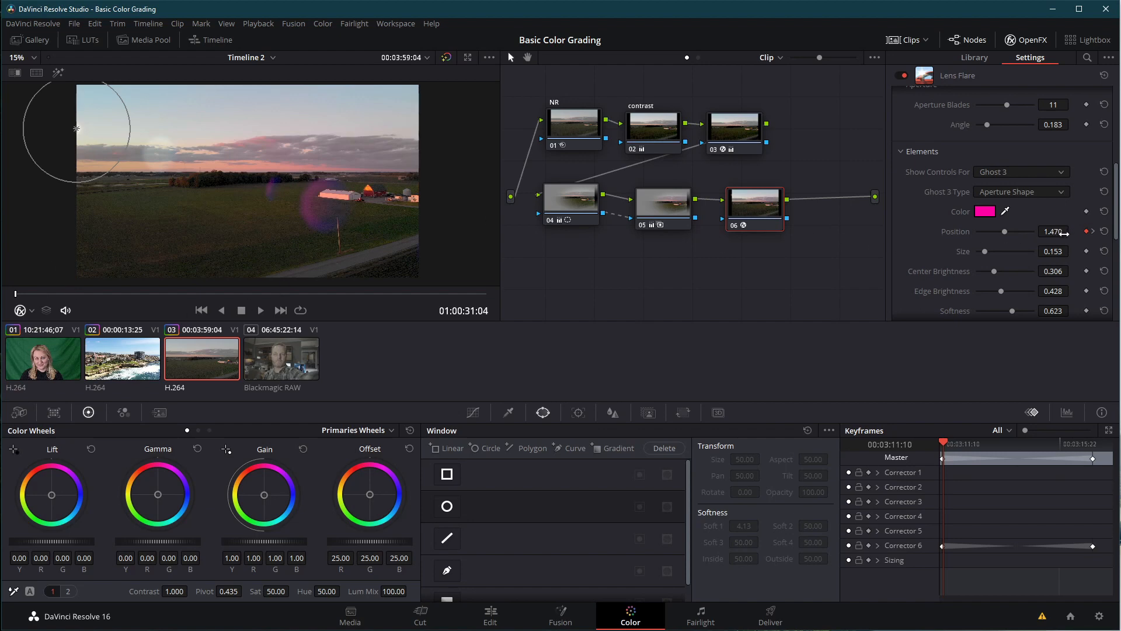
left_click_drag(952, 445, 1096, 431)
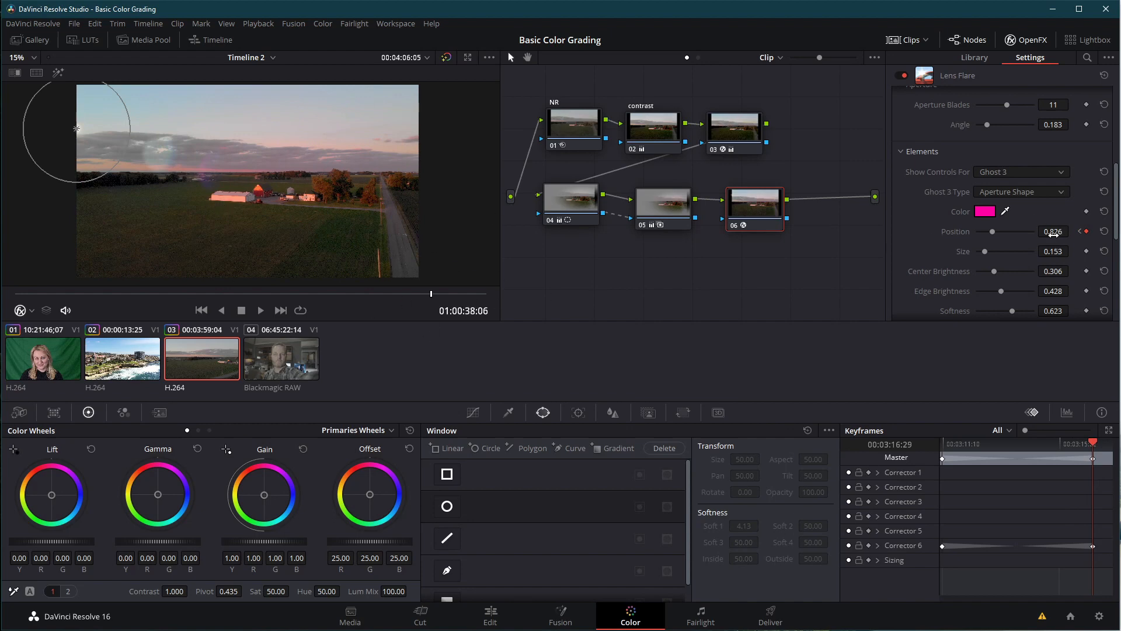
left_click_drag(354, 293, 16, 294)
key("space")
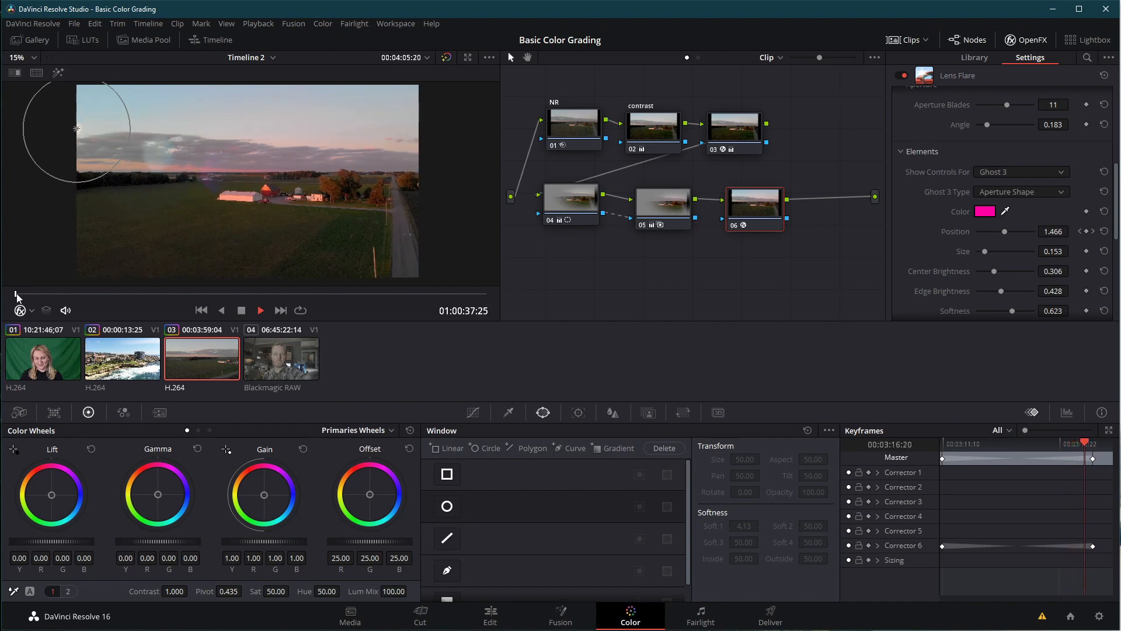
Disable the noise reduction node on the farm clip and play the clip
left_click(555, 135)
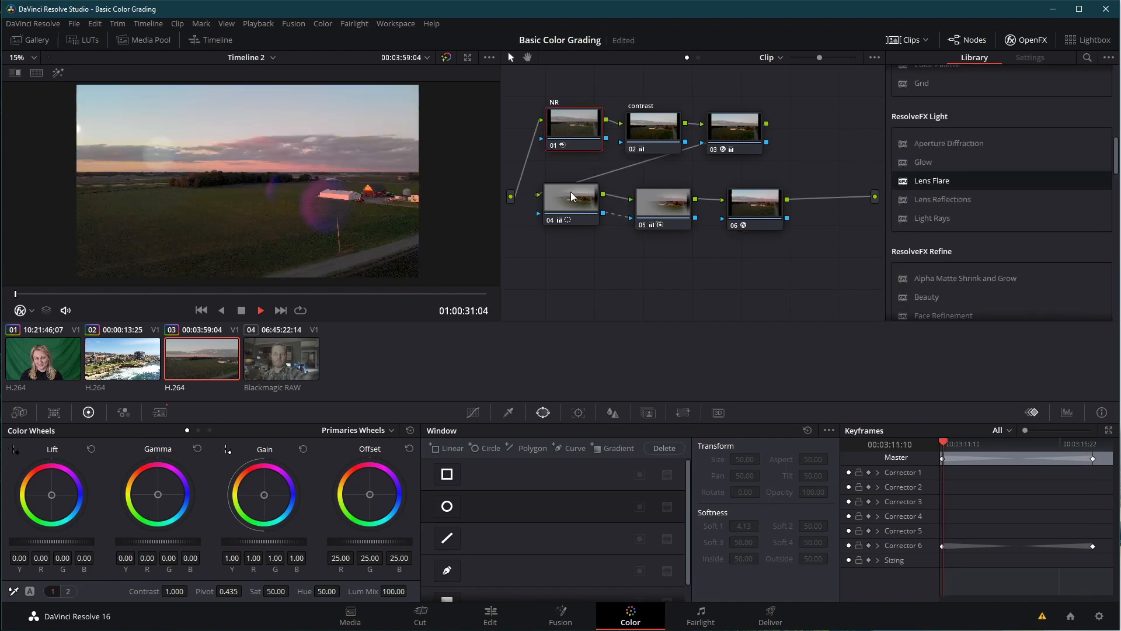
right_click(572, 122)
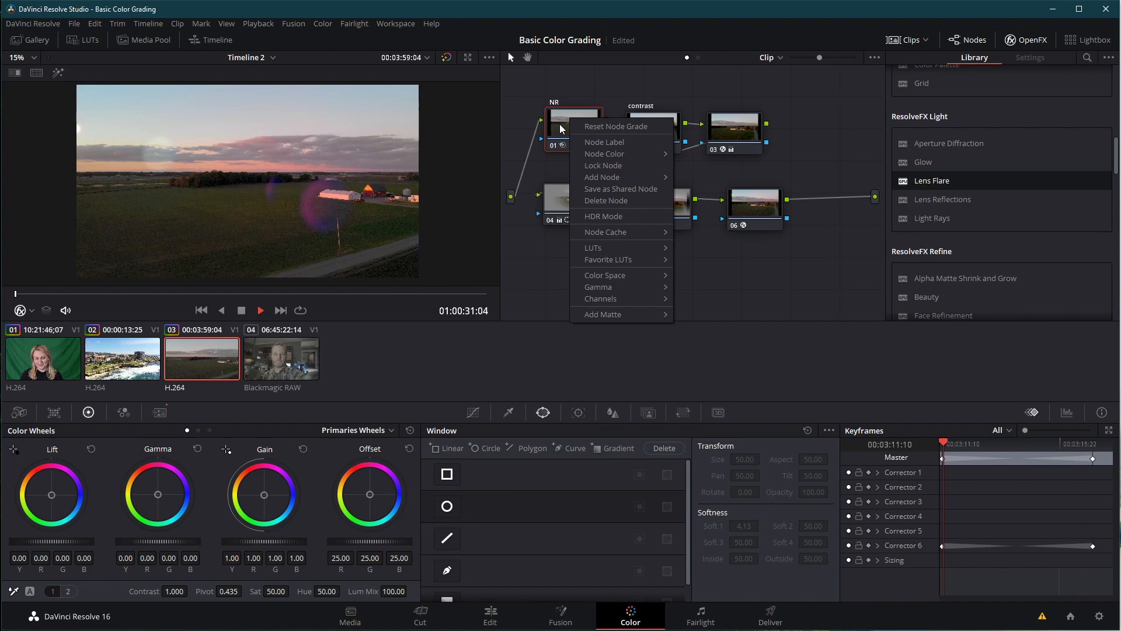
left_click(561, 130)
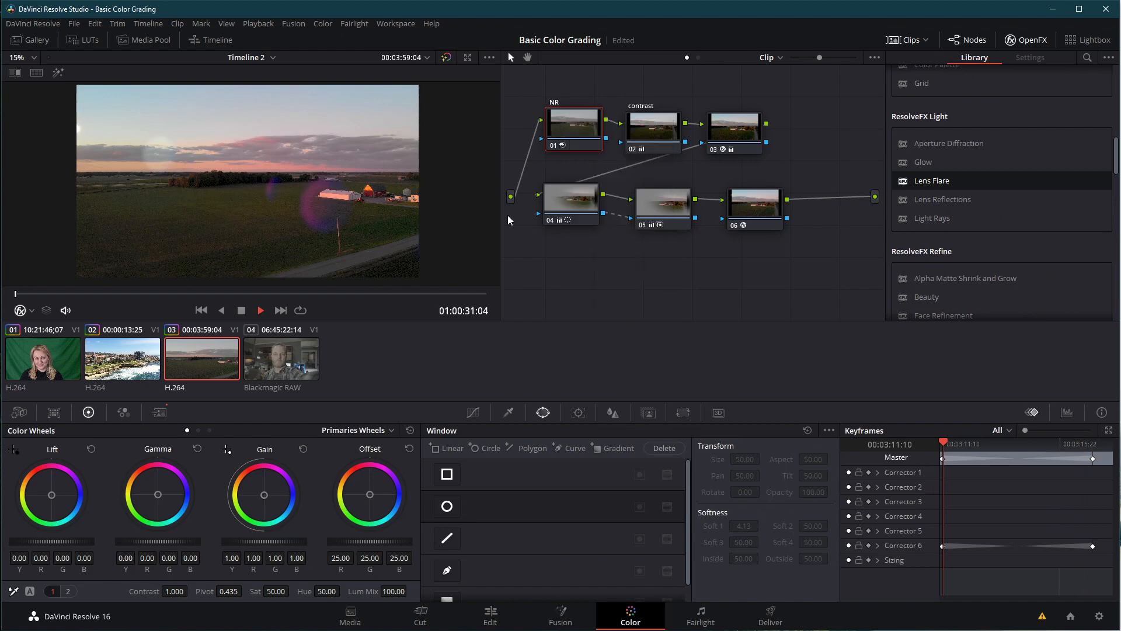
key("ctrl+d")
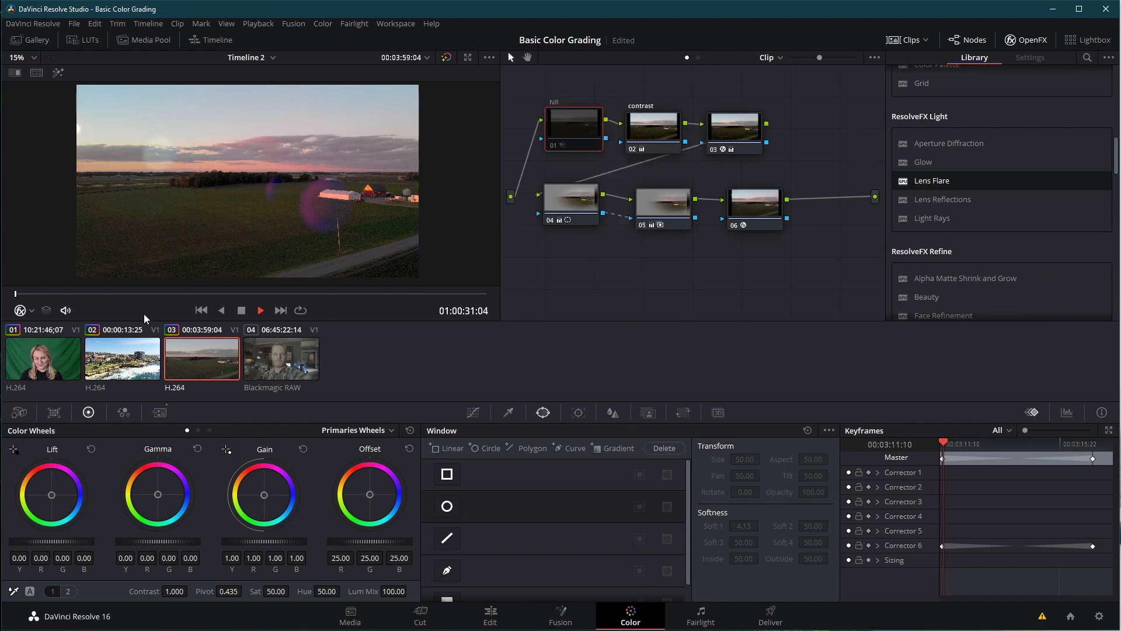
left_click(261, 310)
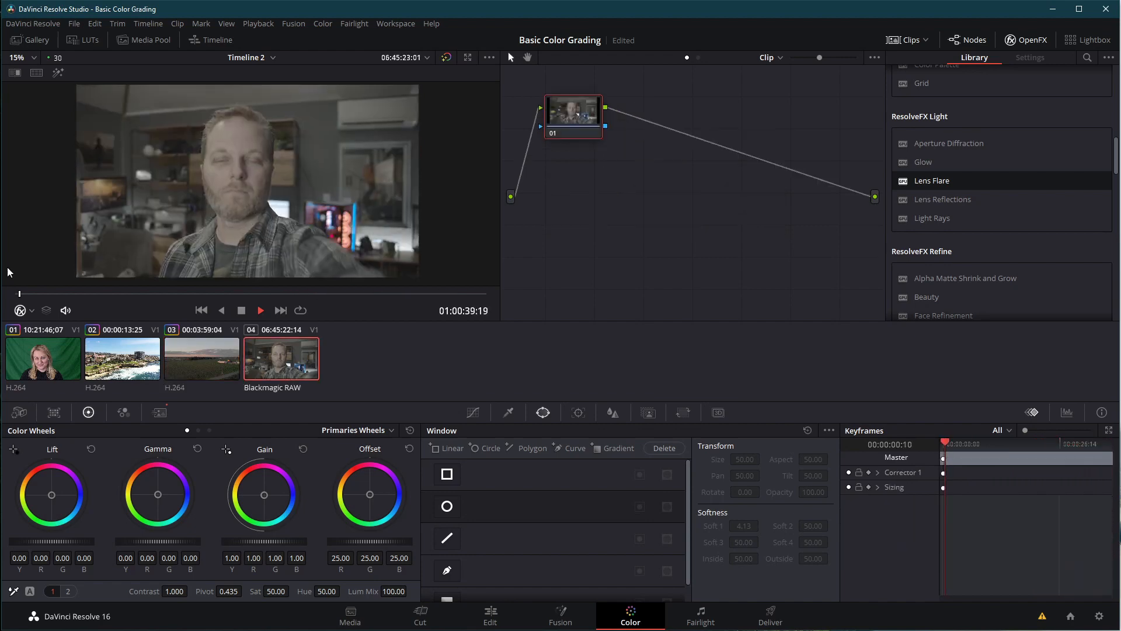
Park the playhead at 01:00:46:26 in the Blackmagic RAW clip and display the Parade scope
left_click(240, 312)
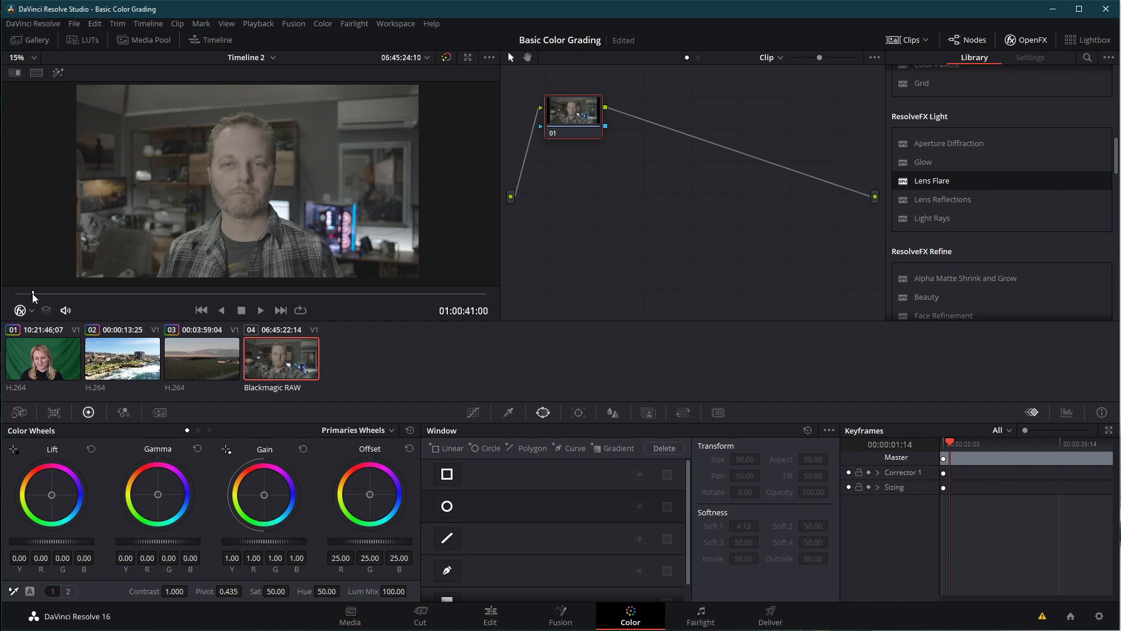
left_click_drag(33, 294, 91, 295)
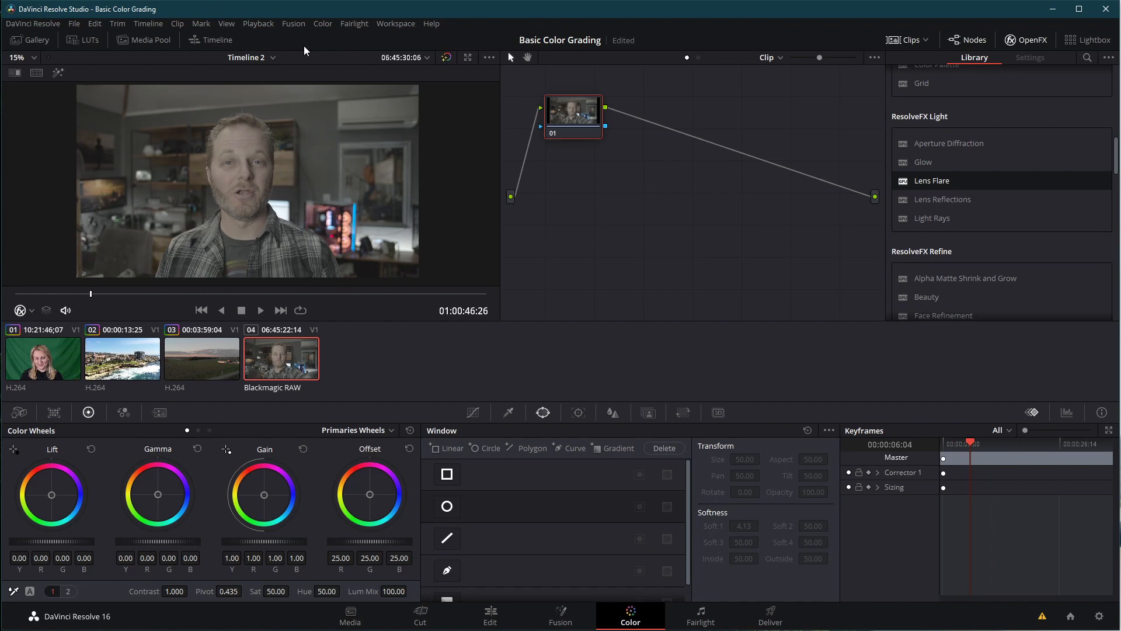
left_click(1067, 412)
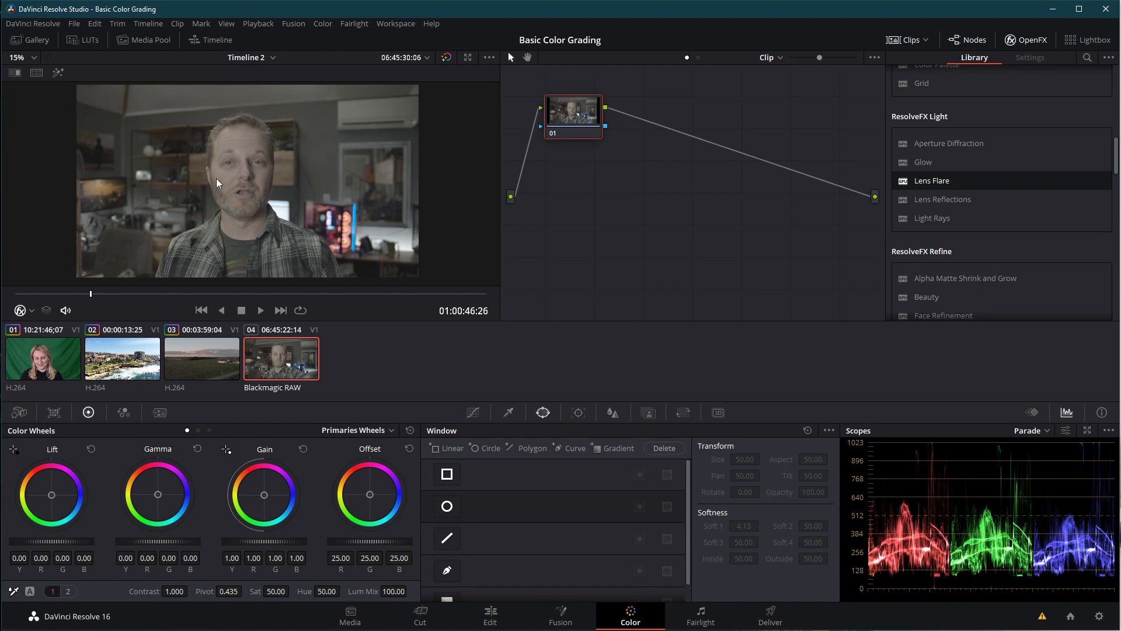
left_click_drag(584, 121, 578, 130)
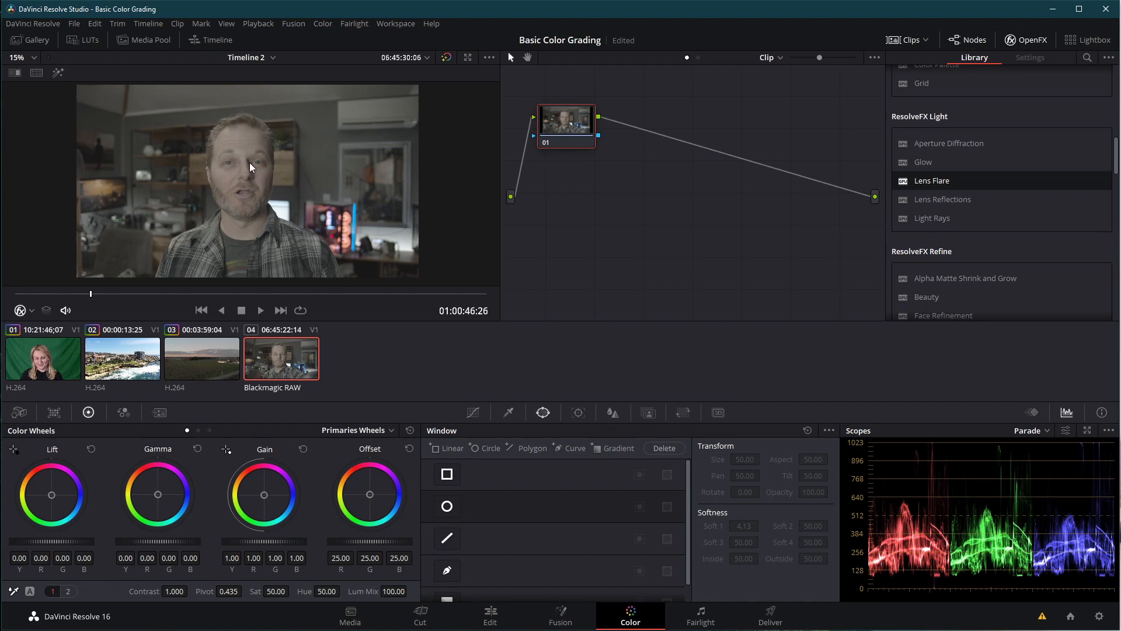
On the coastline clip, raise Gain to 1.60 and warm Gamma to red 0.12, green -0.01 and blue -0.24
left_click(132, 353)
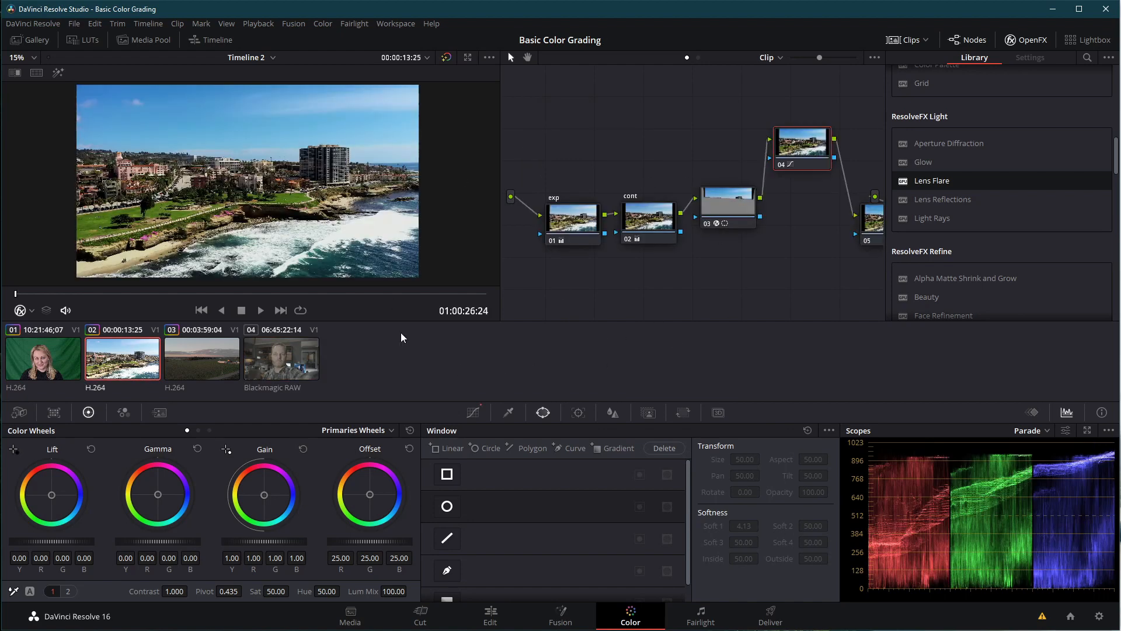
left_click_drag(246, 545, 281, 545)
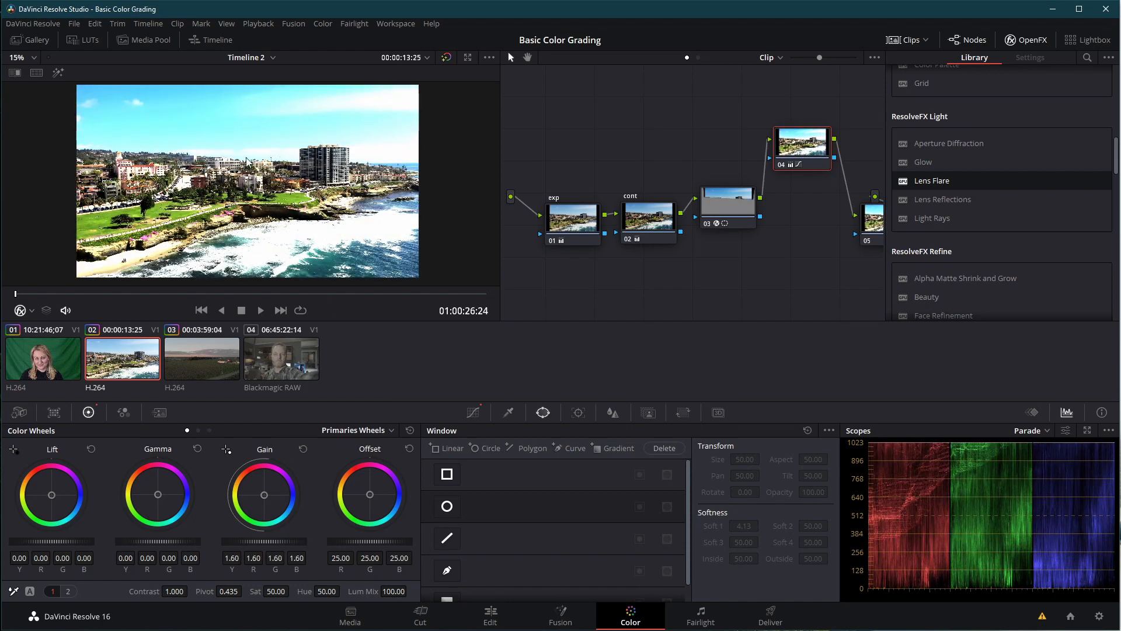
left_click_drag(181, 515, 137, 482)
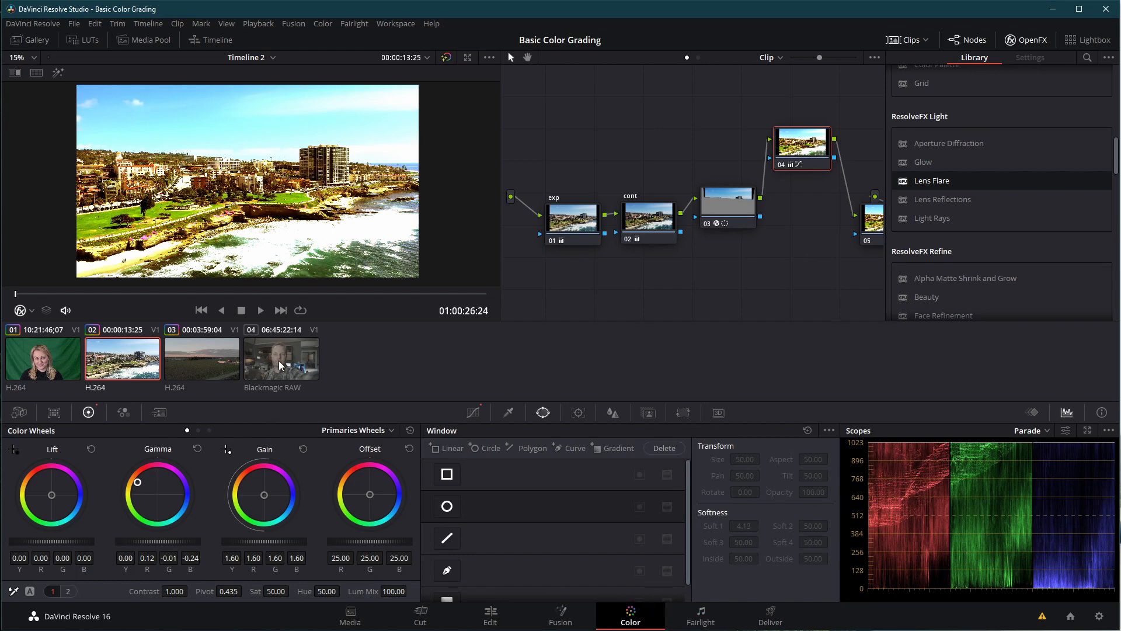
Apply the grade from the gallery still I.Still to the Blackmagic RAW clip
left_click(293, 375)
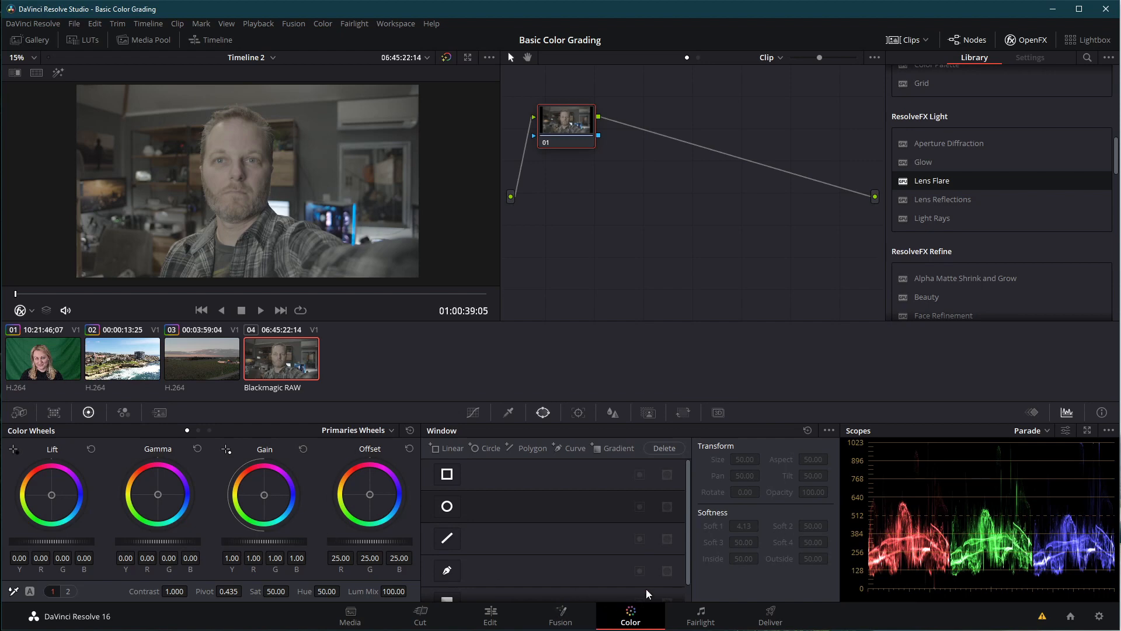
left_click_drag(574, 135, 598, 165)
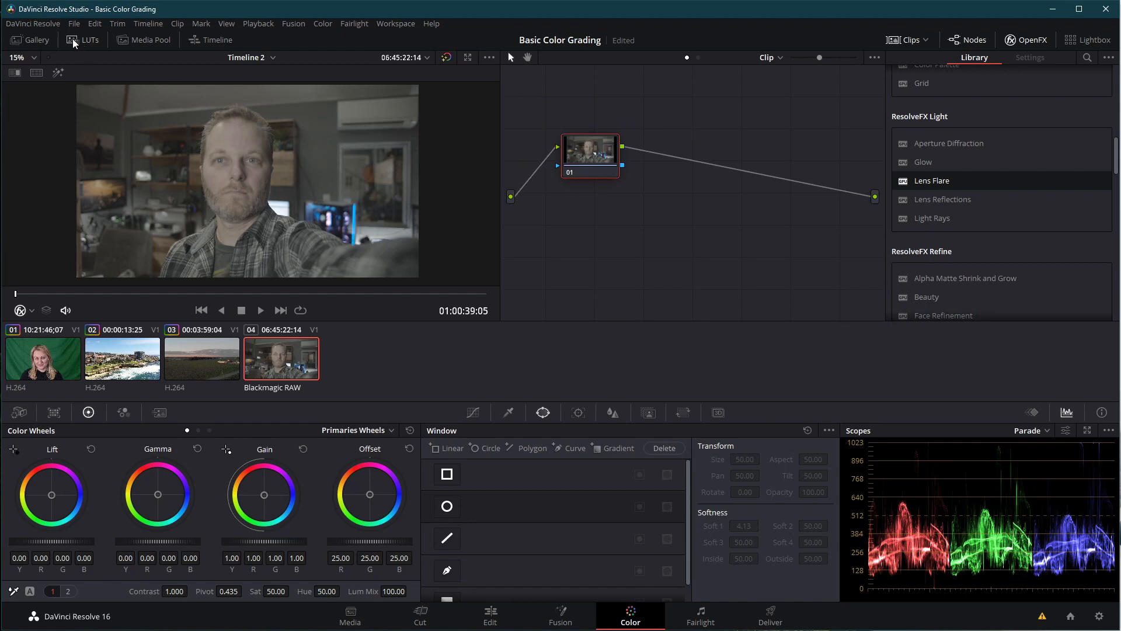
left_click(34, 40)
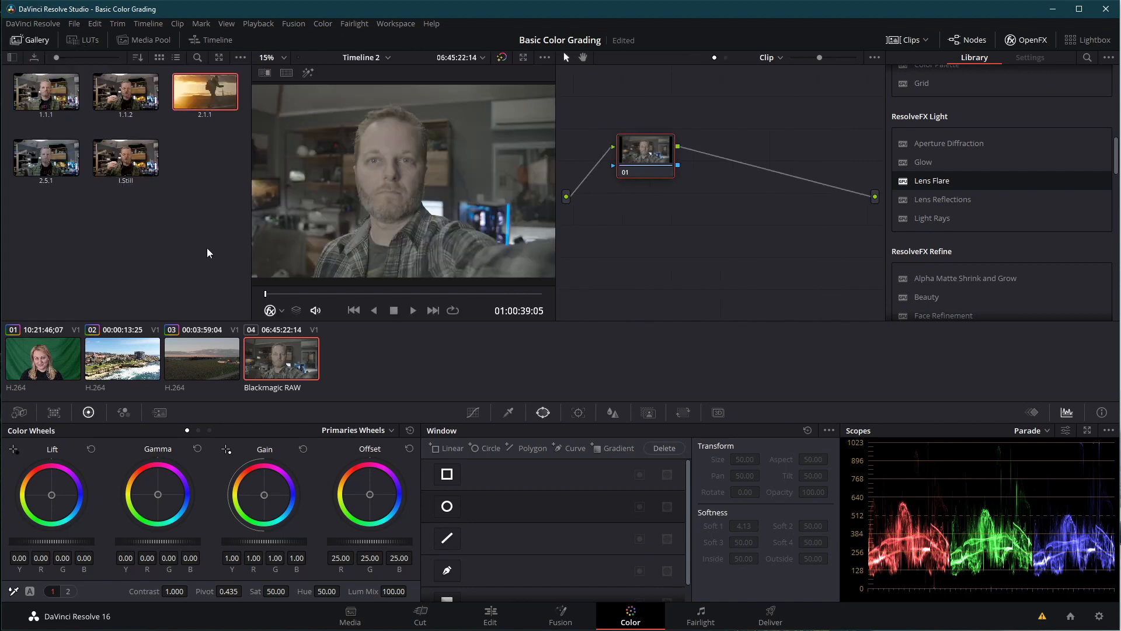
left_click(138, 161)
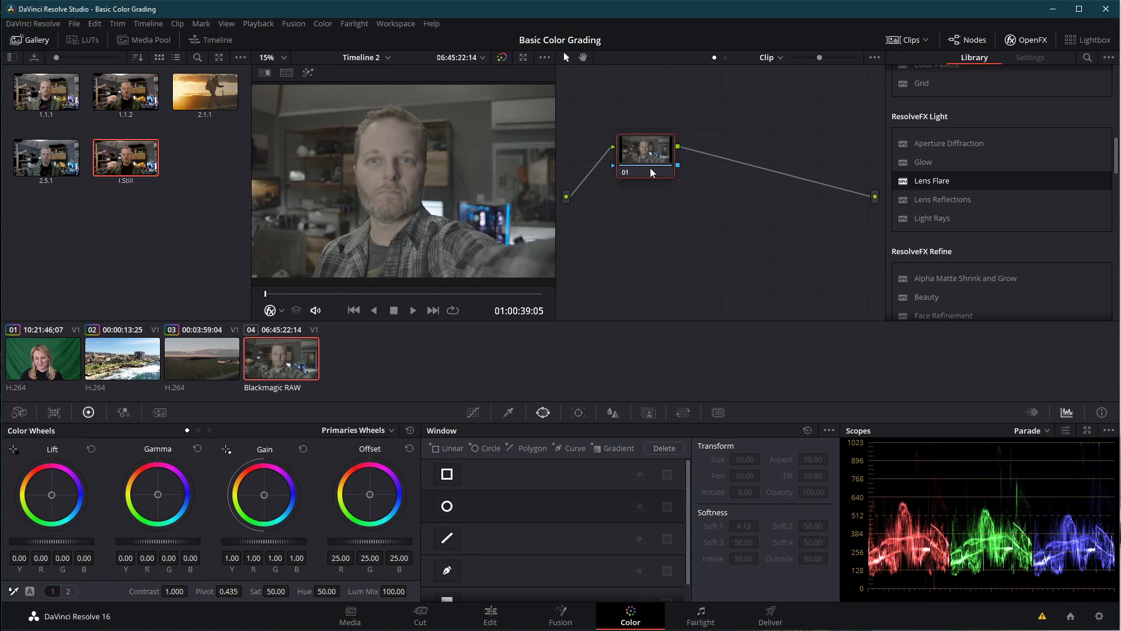
right_click(127, 166)
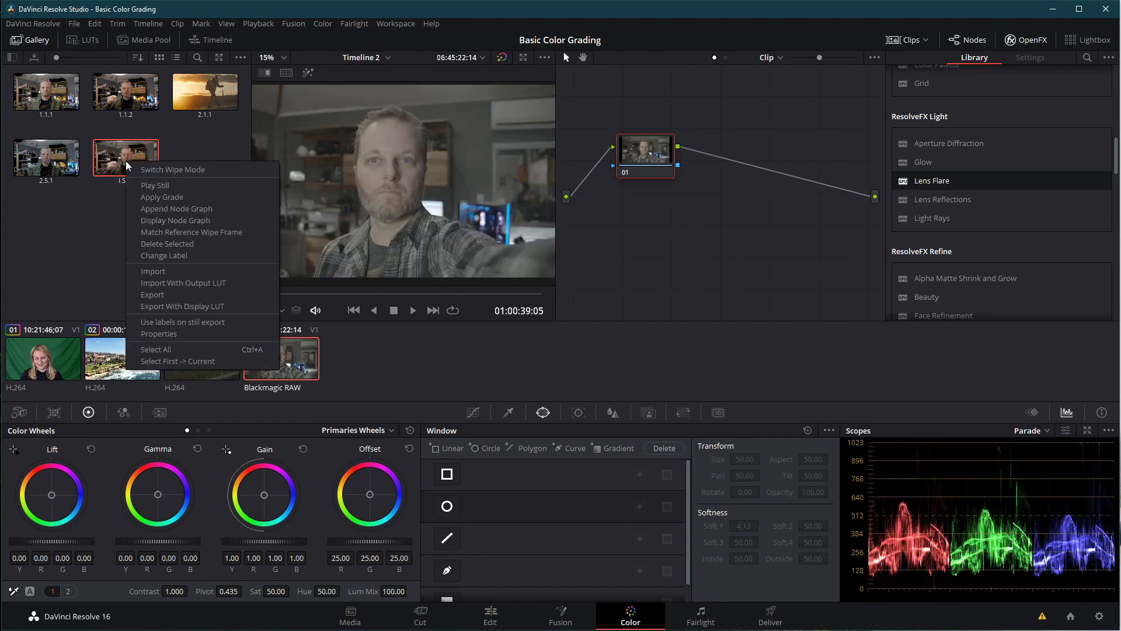
left_click(148, 201)
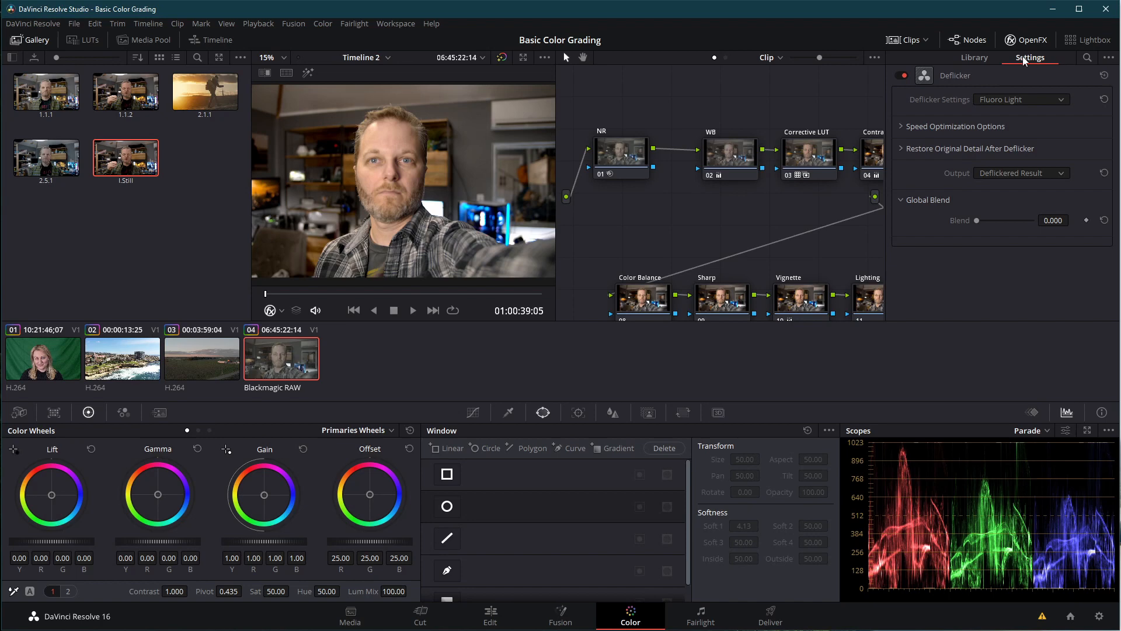
Hide the OpenFX library and the clip thumbnails to give the node graph and viewer more room
left_click(1019, 40)
left_click(898, 42)
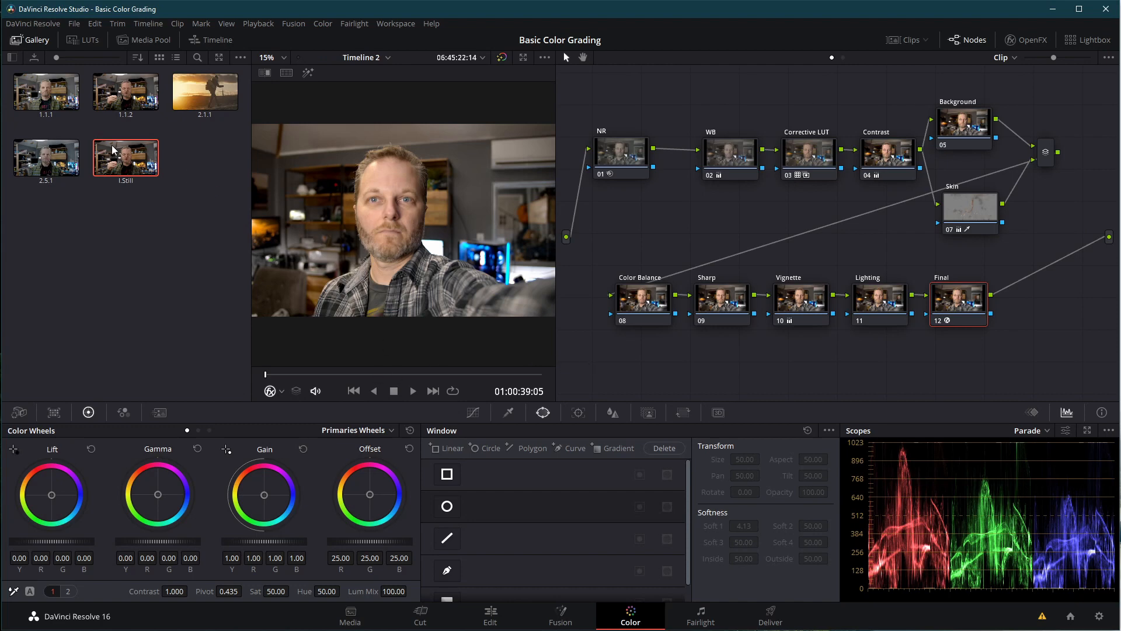
right_click(405, 152)
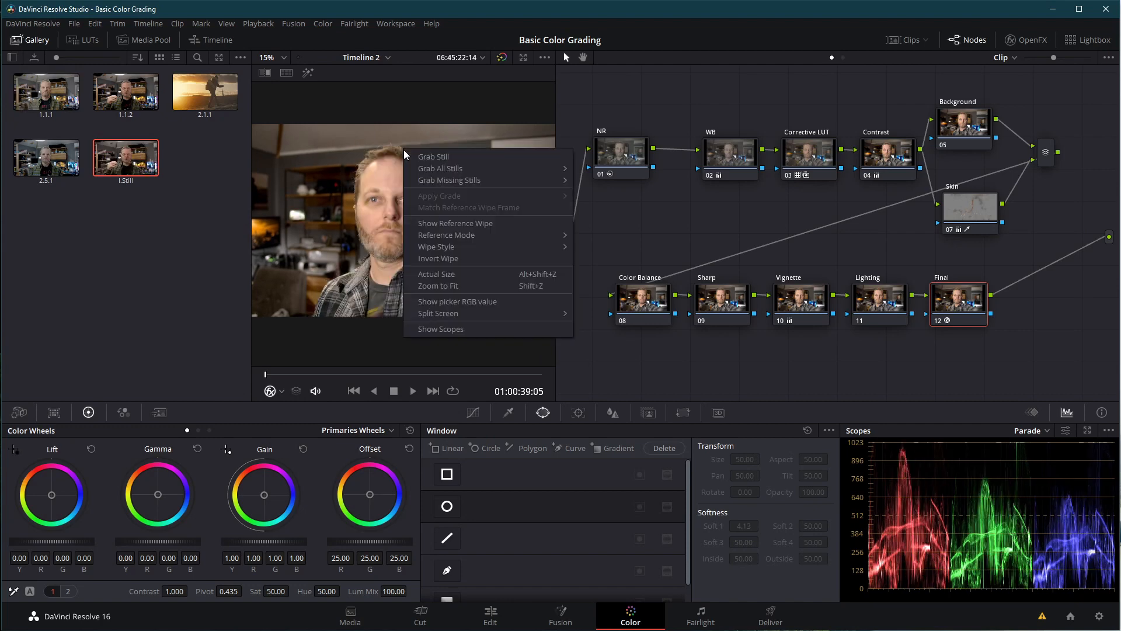
left_click(168, 289)
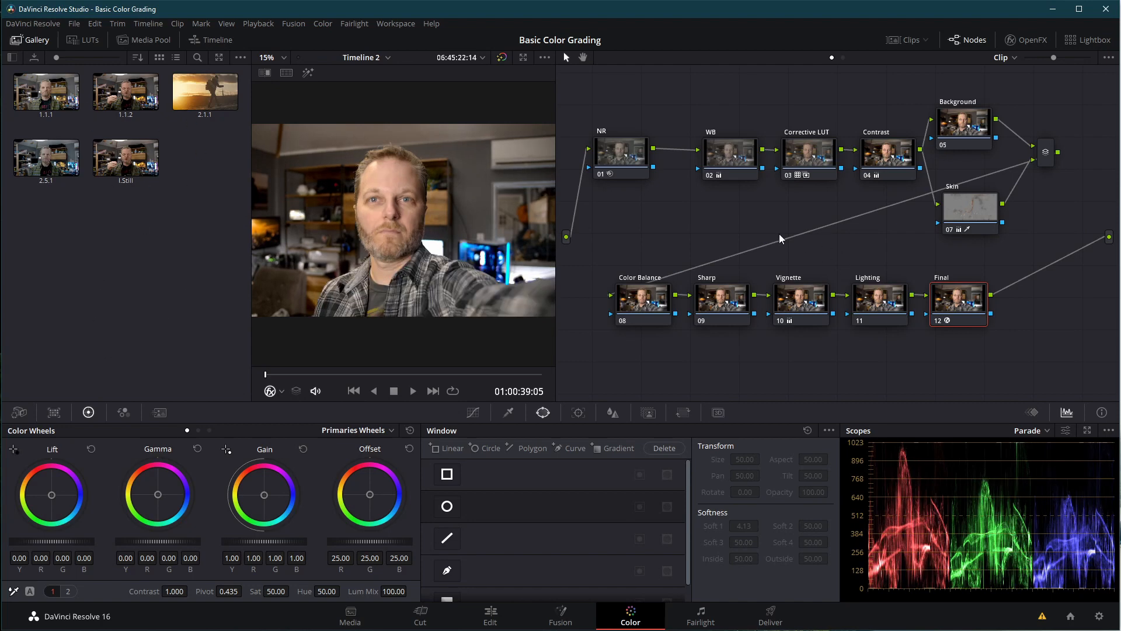
Set Node Cache to On for the NR node
left_click(622, 151)
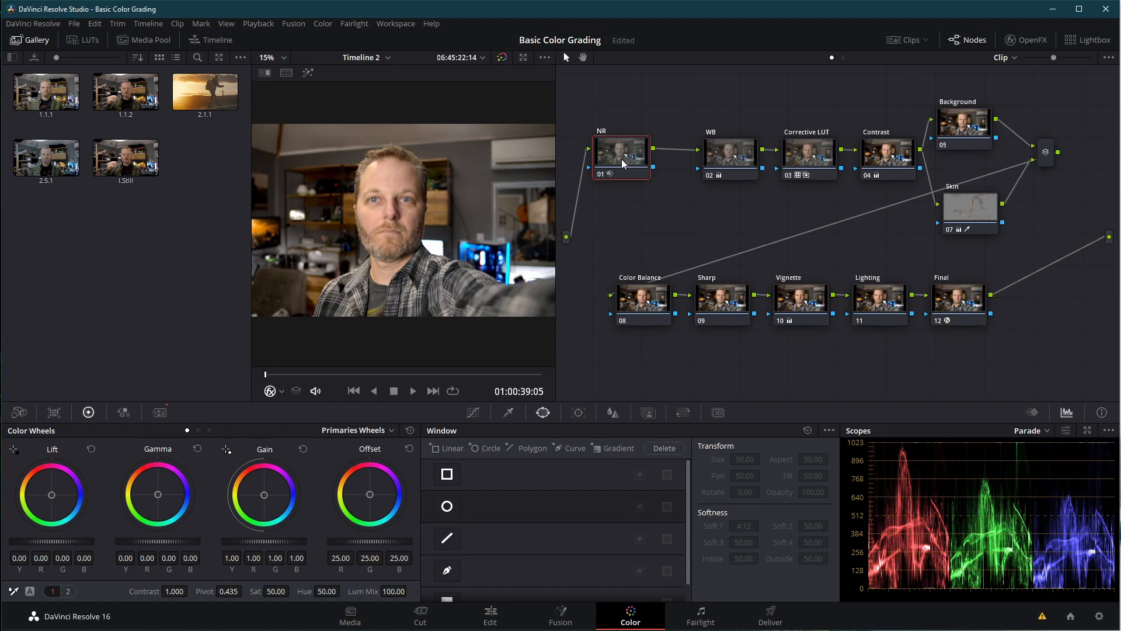
left_click_drag(624, 162, 625, 143)
right_click(623, 143)
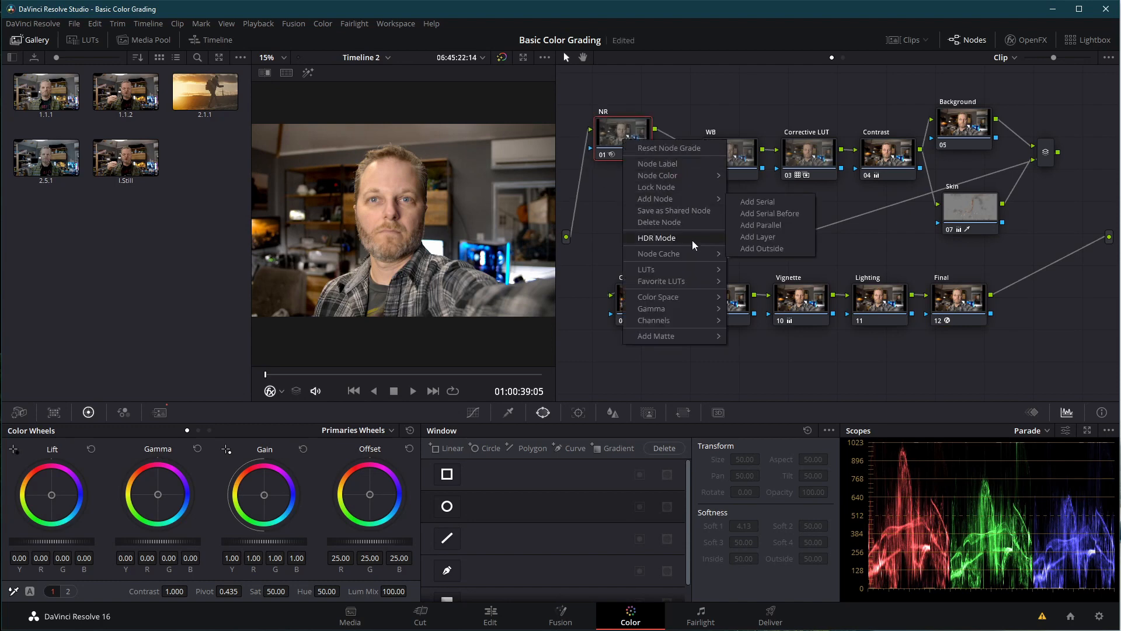
mouse_move(671, 254)
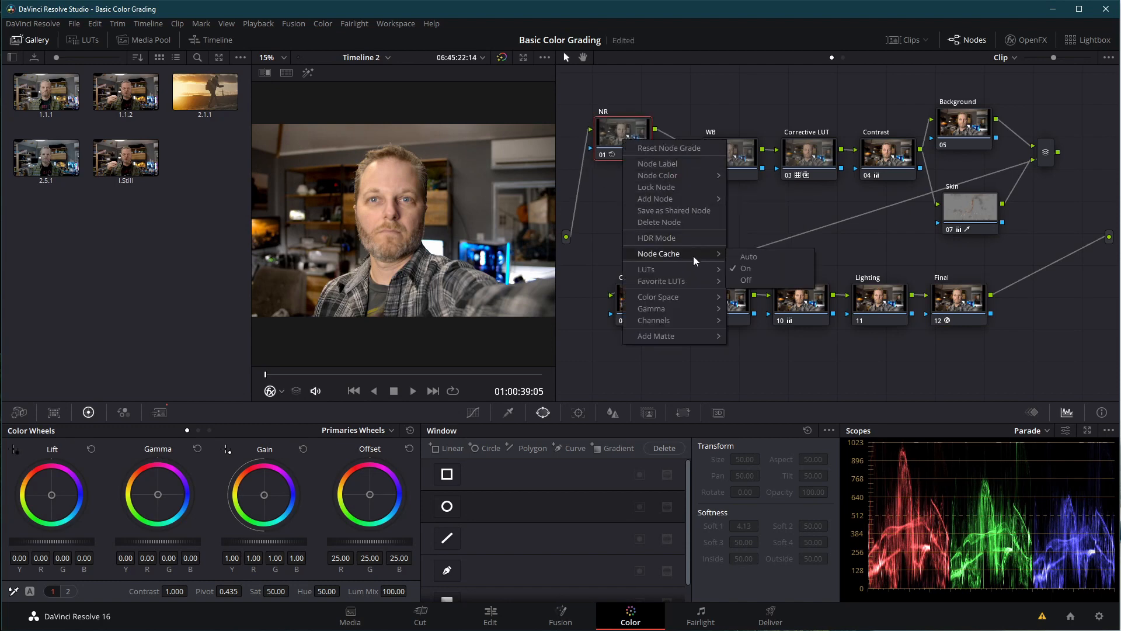
left_click(752, 272)
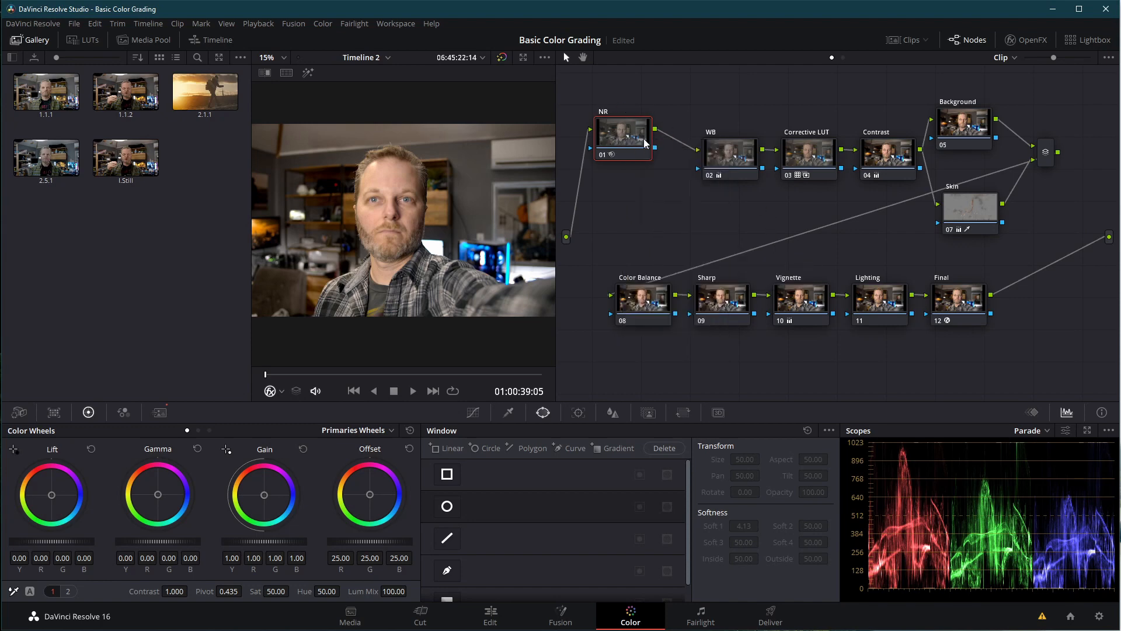
Reposition the NR, WB and Corrective LUT nodes into a tidier, closer row in the node graph
mouse_move(266, 375)
left_mouse_down()
mouse_move(402, 375)
mouse_move(203, 376)
left_mouse_up()
left_click_drag(626, 136, 619, 153)
left_click_drag(729, 155, 696, 151)
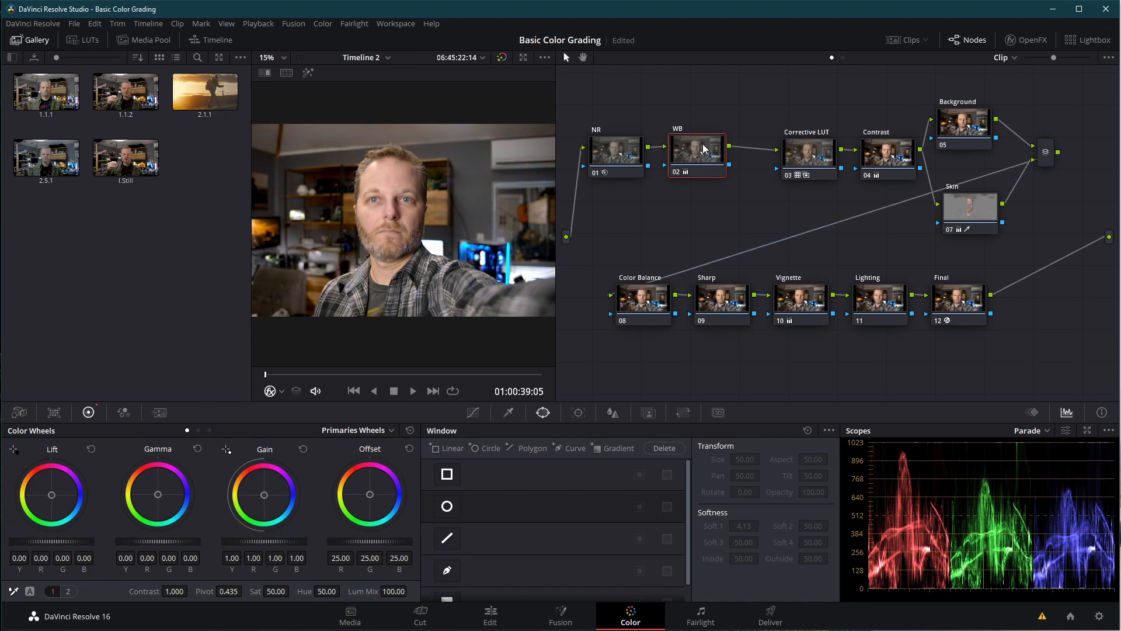
left_click_drag(703, 144, 703, 145)
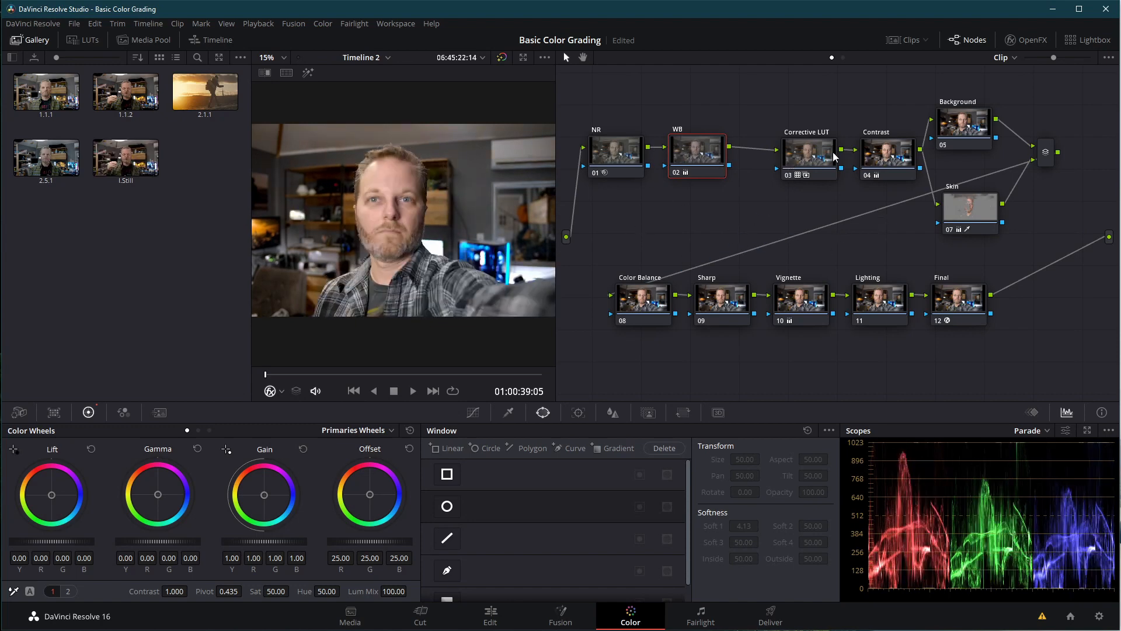
left_click_drag(814, 164, 798, 164)
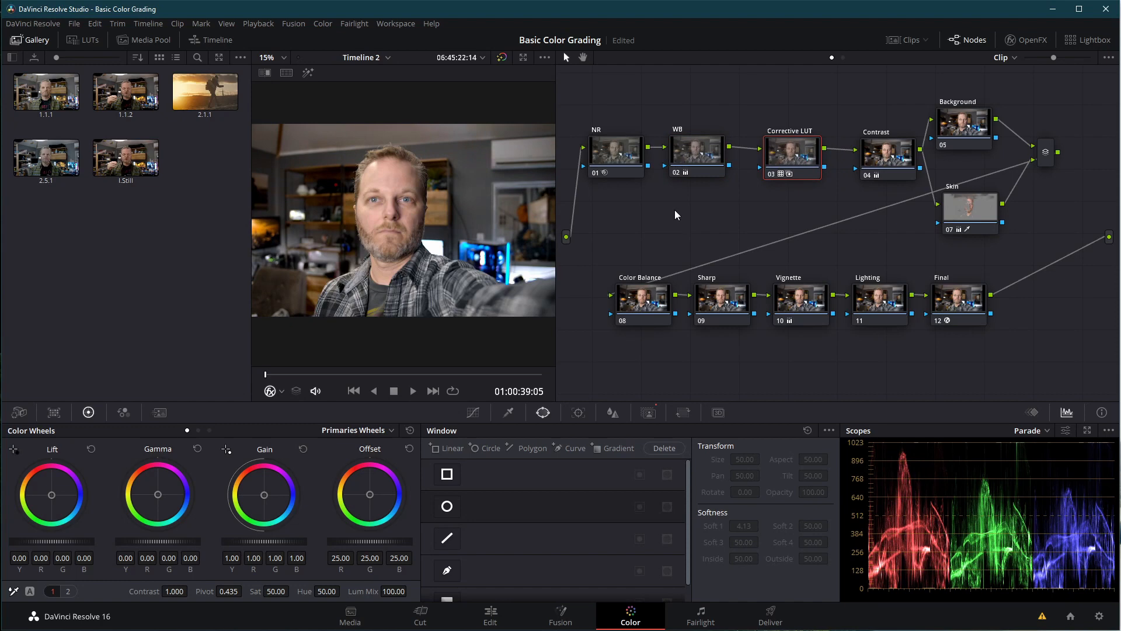
Show the LUT browser in place of the gallery and widen it to three columns of thumbnails
left_click(36, 40)
left_click(84, 39)
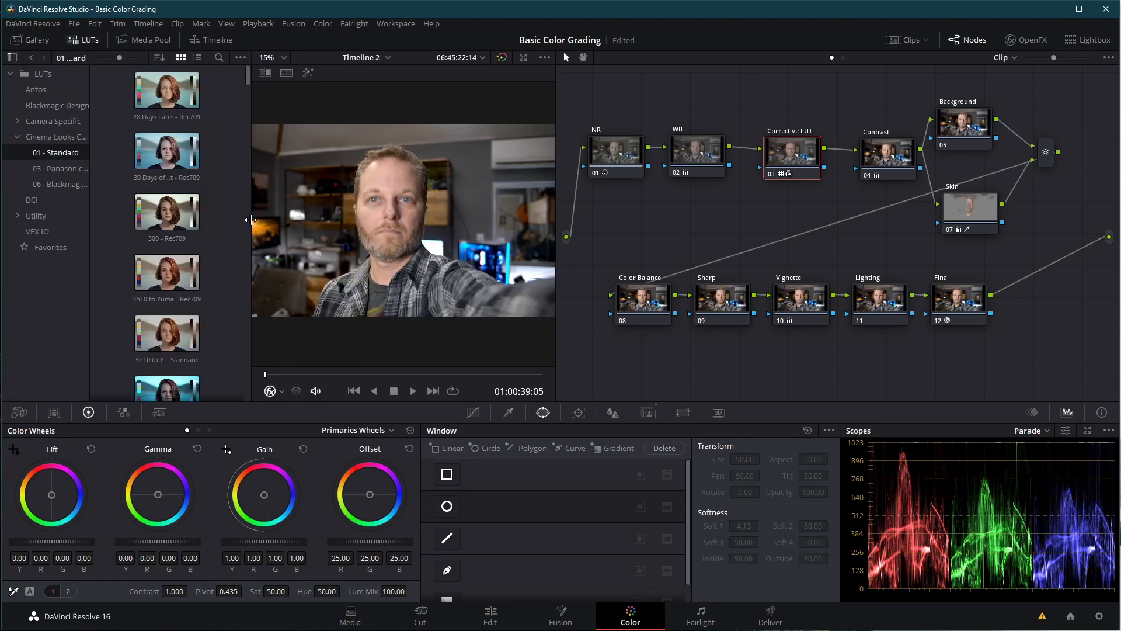
left_click_drag(250, 220, 410, 230)
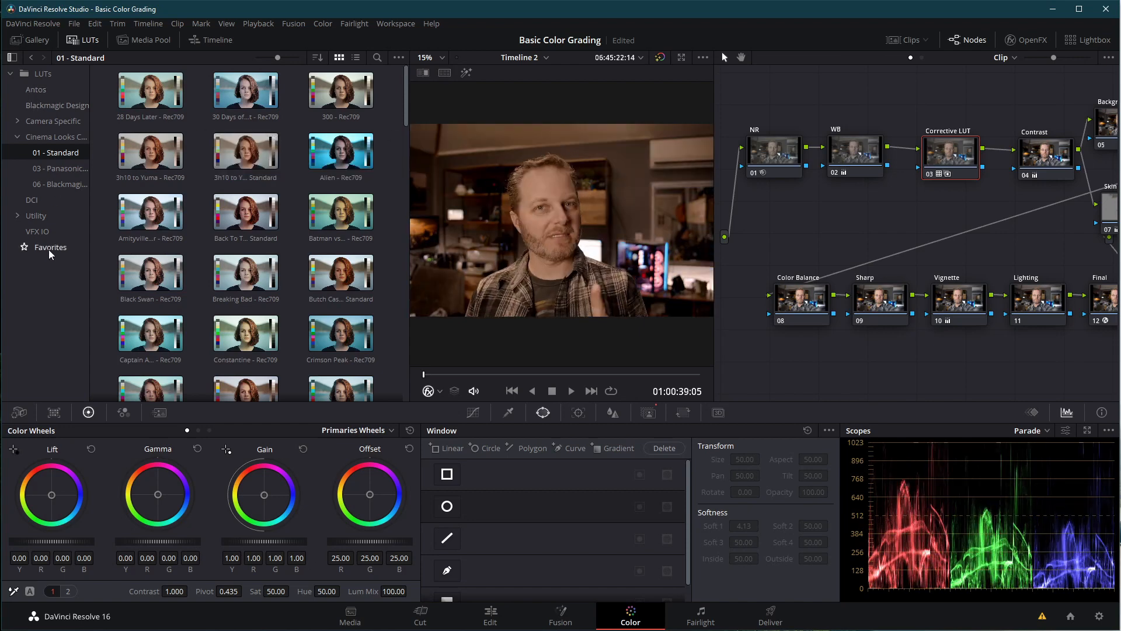
Browse the Cinema Looks Copied LUT collection and look through its 01 - Standard folder
left_click(22, 141)
left_click(17, 137)
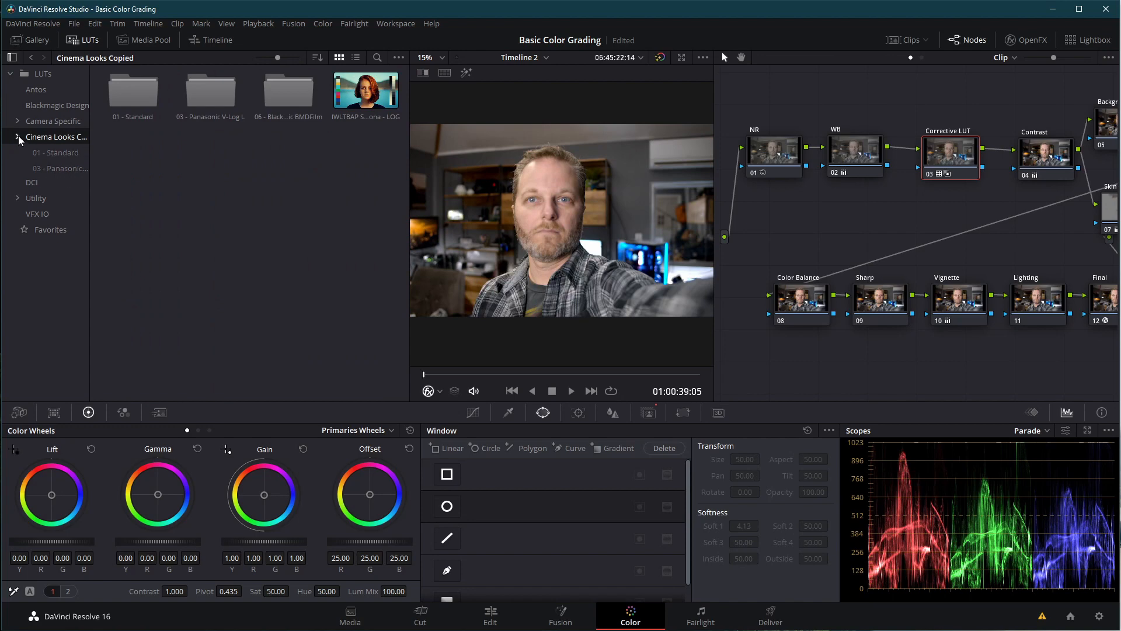
left_click(17, 137)
double_click(132, 103)
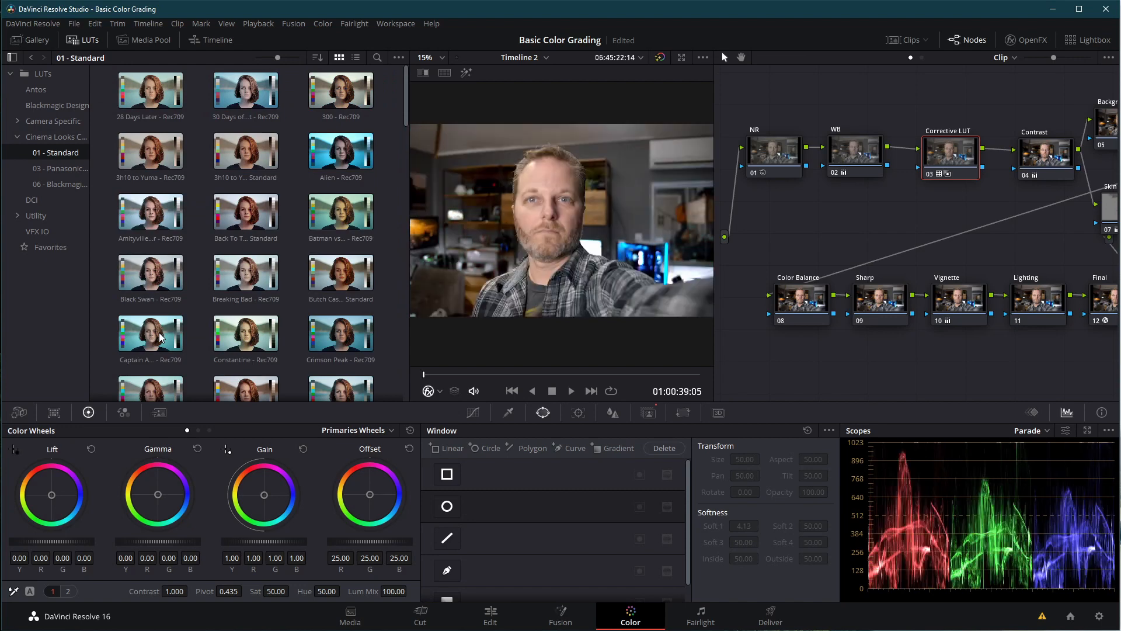
Reset the Corrective LUT node's grade and select the Vignette node
mouse_move(965, 154)
left_mouse_down()
mouse_move(961, 115)
mouse_move(950, 157)
mouse_move(956, 153)
left_mouse_up()
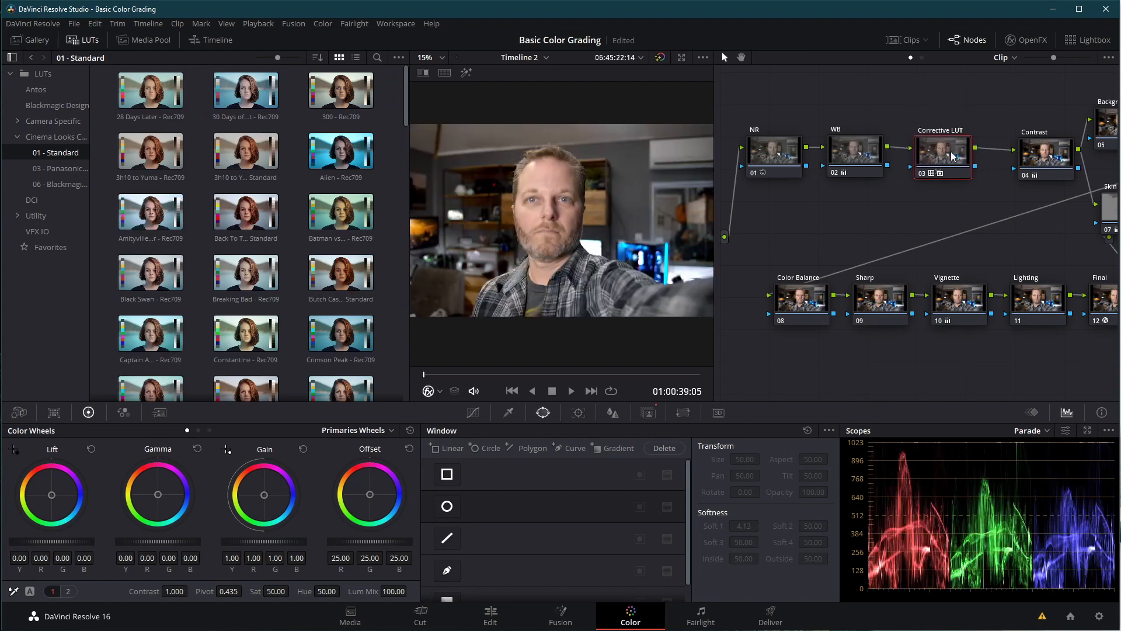
right_click(951, 153)
left_click(971, 161)
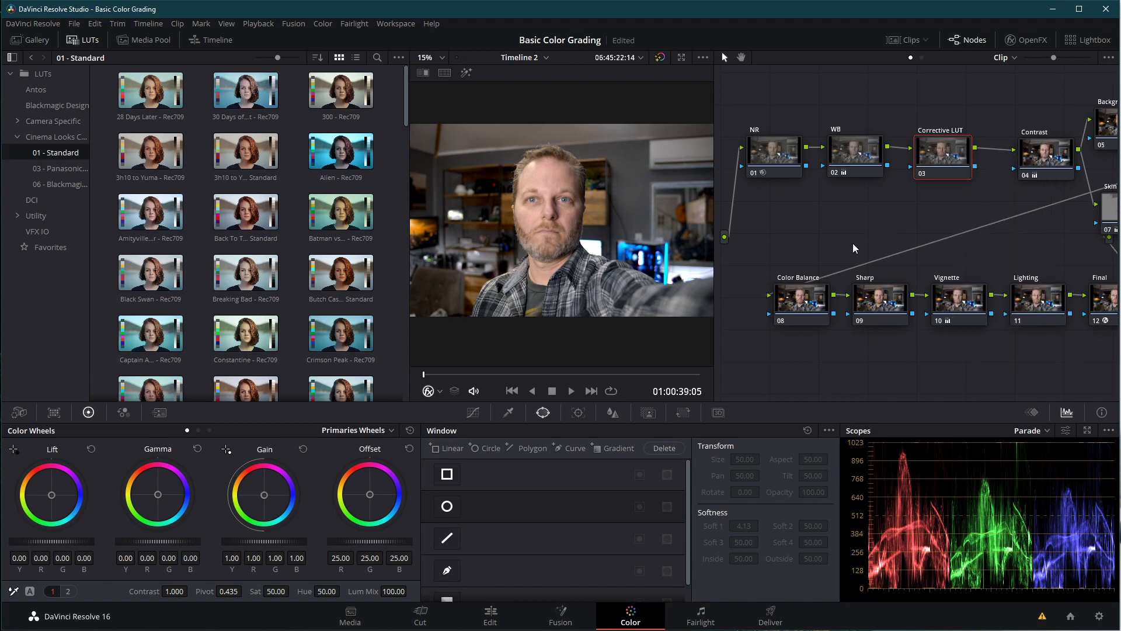
left_click(942, 305)
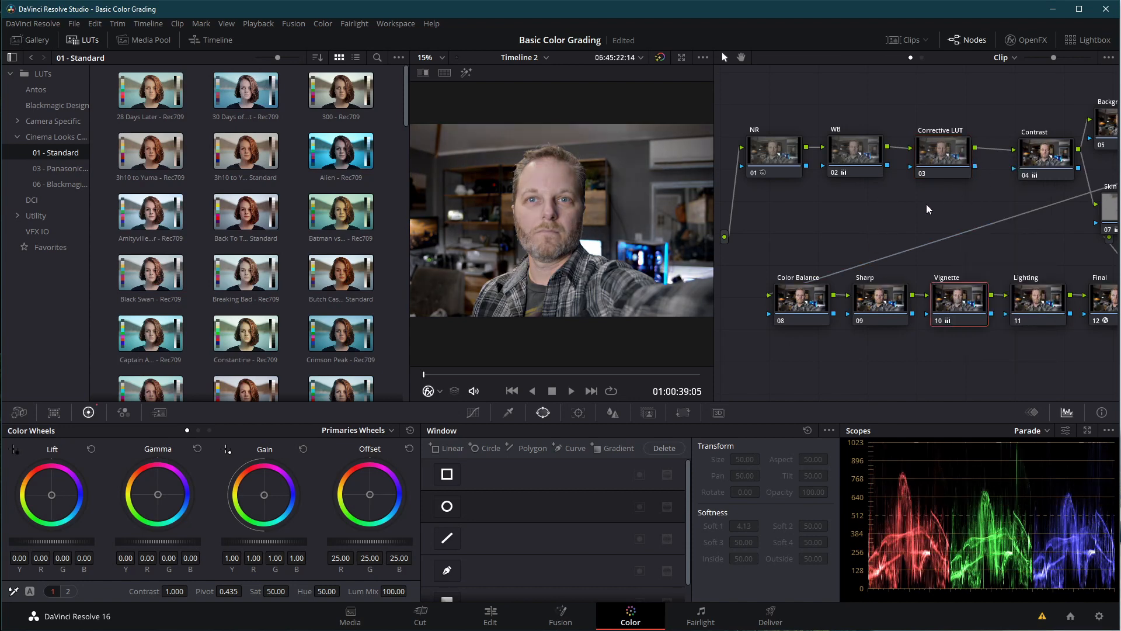
Apply the favourite Blackmagic 4K Film to Rec709 v3 LUT to the Corrective LUT node
left_click(955, 161)
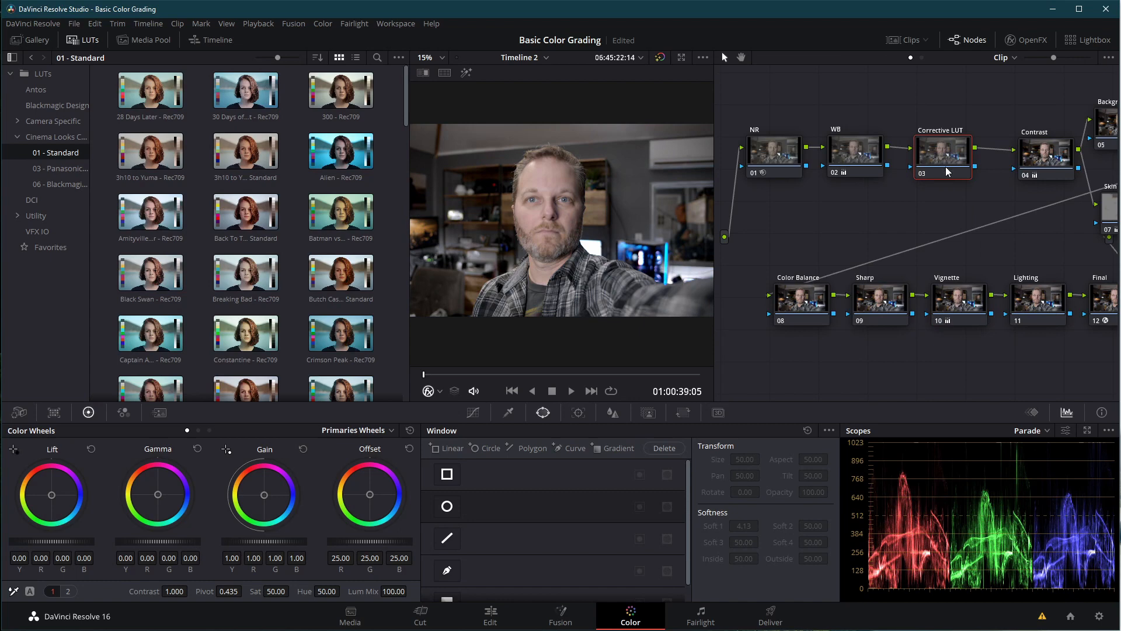
left_click_drag(934, 158, 937, 158)
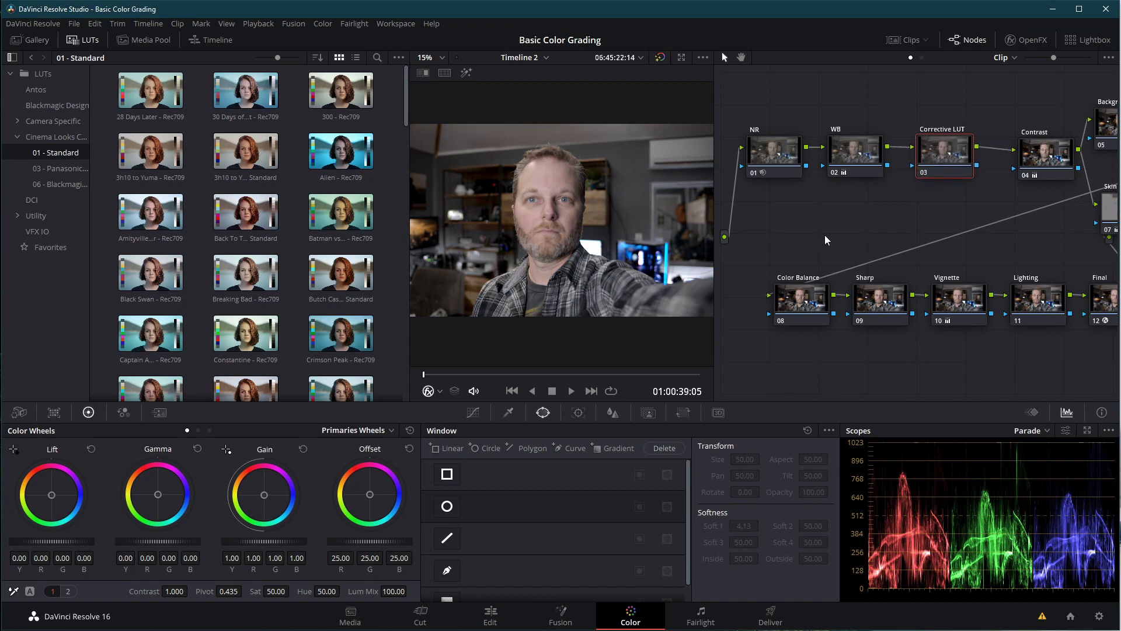
left_click(38, 137)
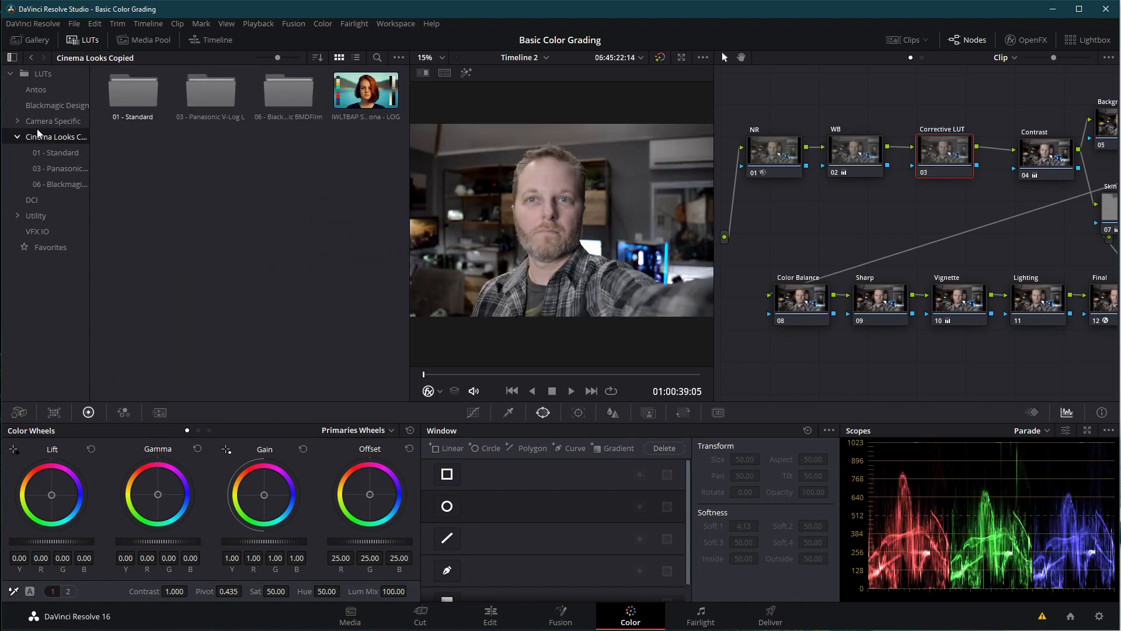
left_click(39, 121)
left_click(44, 107)
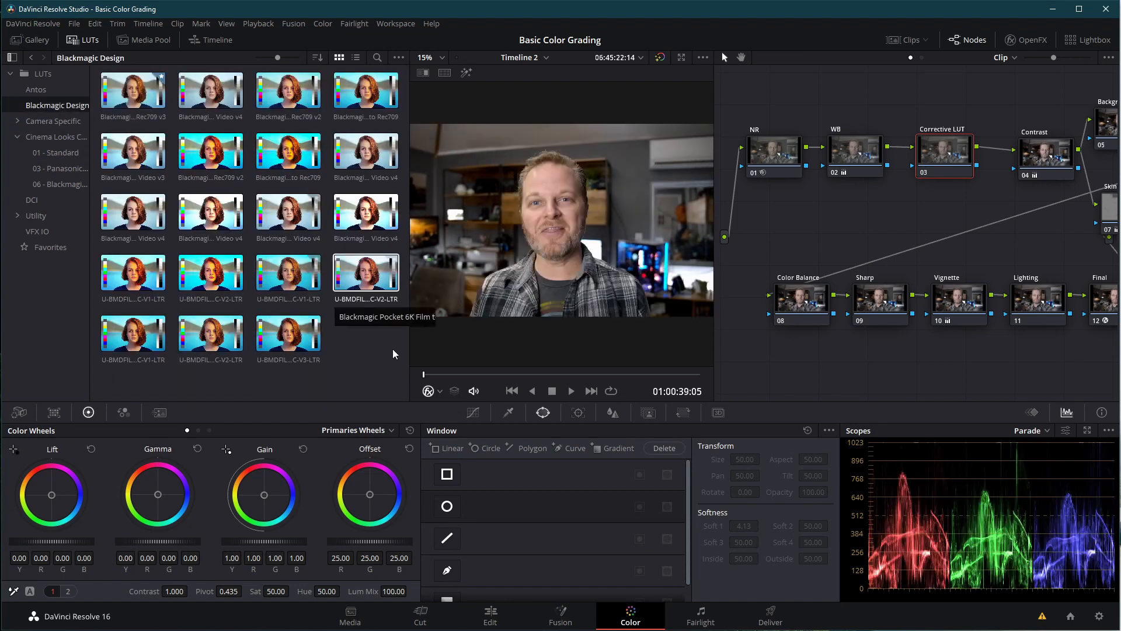
left_click(46, 249)
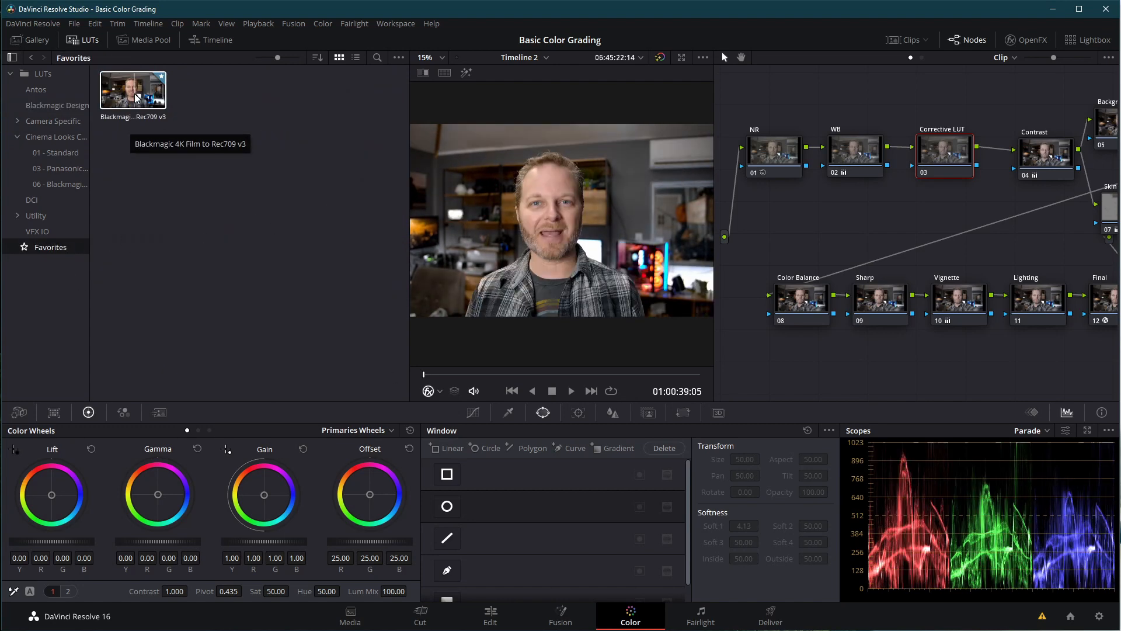
left_click_drag(136, 99, 945, 150)
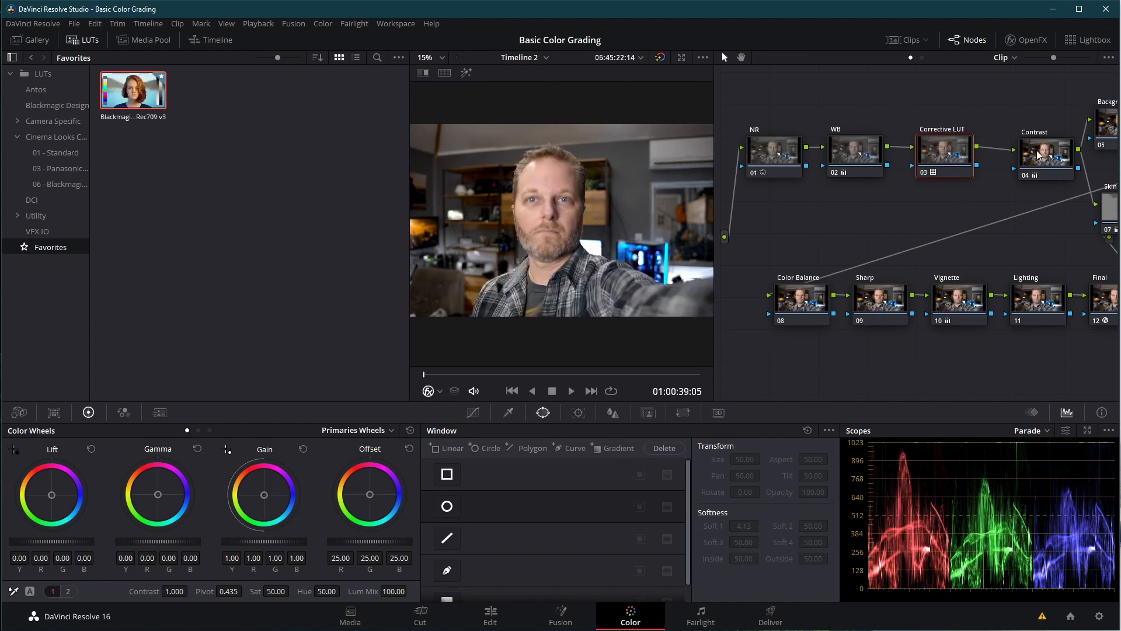
Hide the LUT browser, widen the node graph, and raise the Contrast node's gamma to 0.04
left_click_drag(1039, 155, 1053, 155)
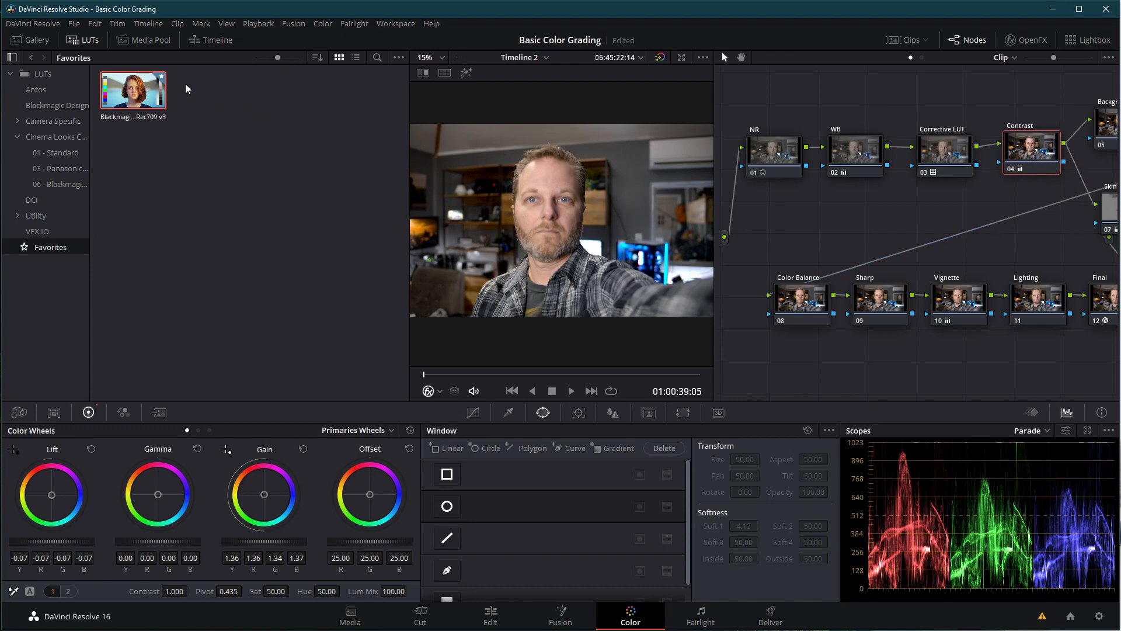
left_click(82, 39)
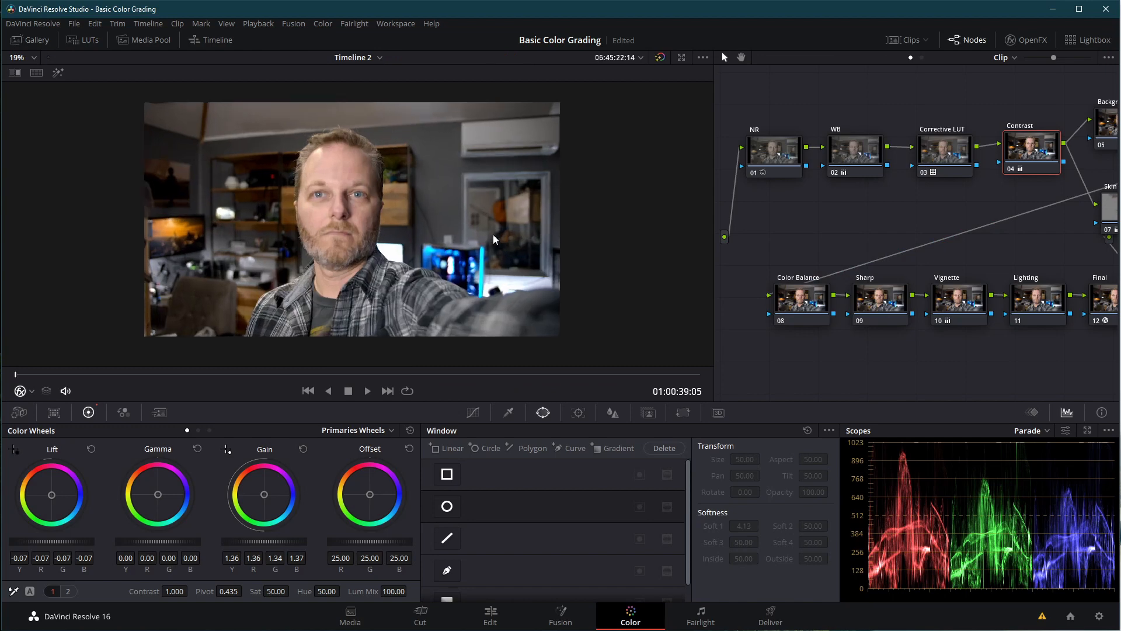
left_click_drag(713, 213, 522, 212)
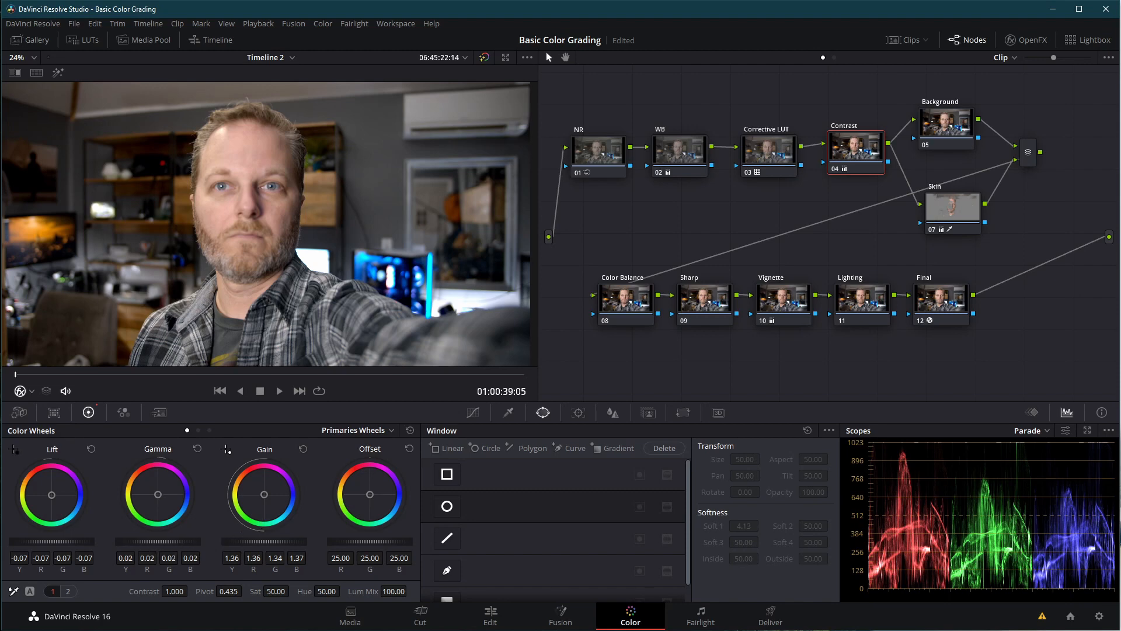
left_click_drag(157, 541, 163, 542)
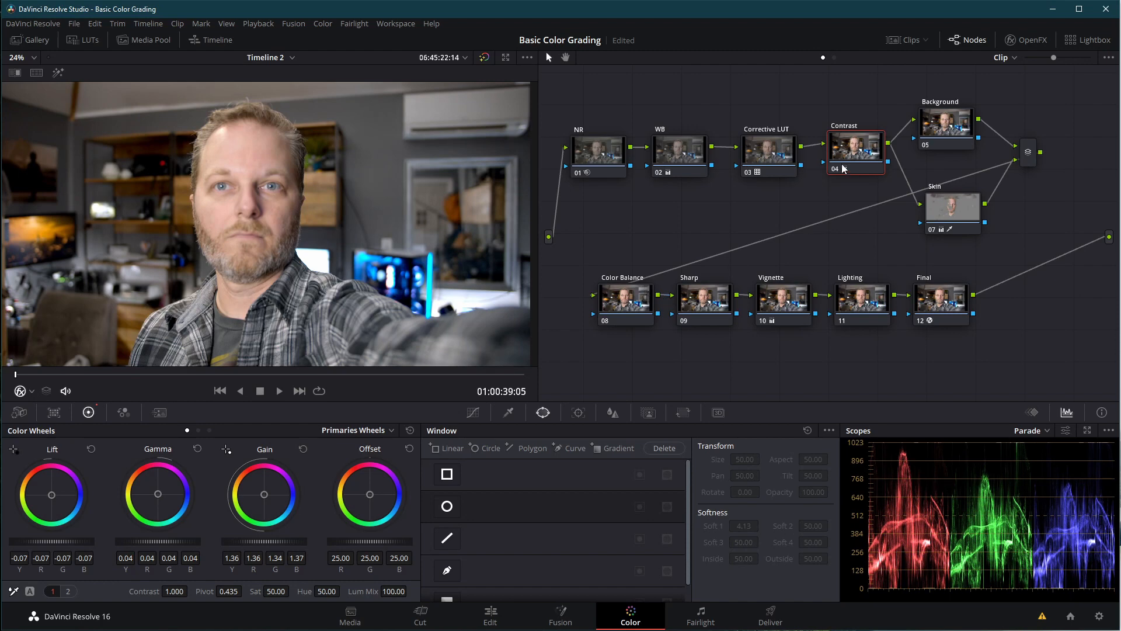
Highlight the Skin node's matte and sample a new HSL qualifier range from the man's forehead
left_click_drag(947, 126, 955, 124)
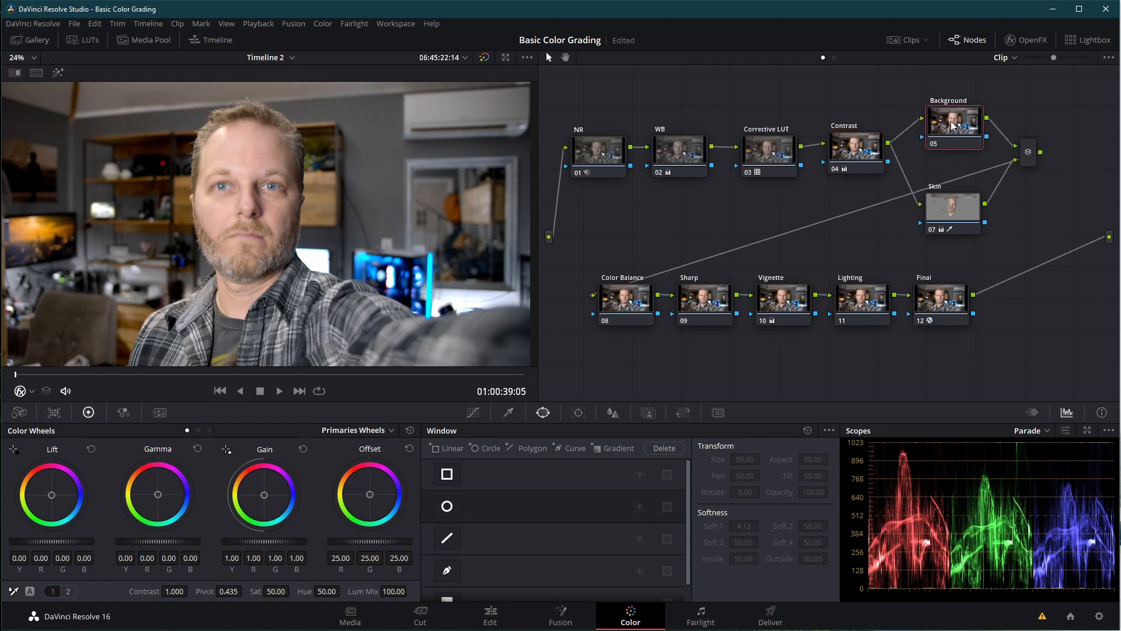
left_click(967, 214)
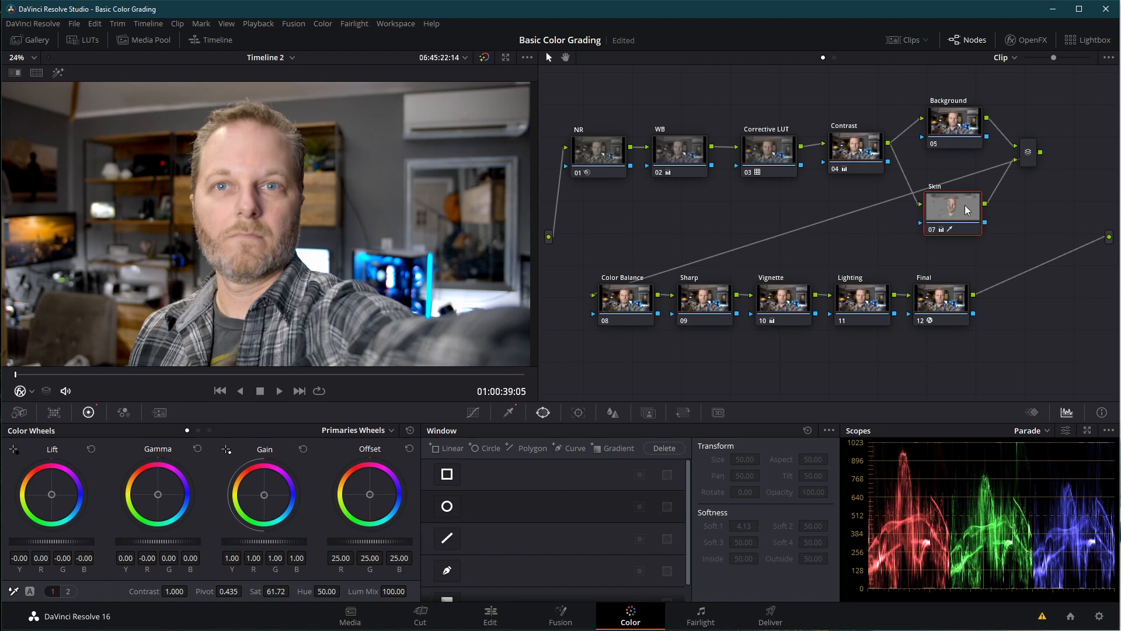
left_click_drag(968, 211, 974, 212)
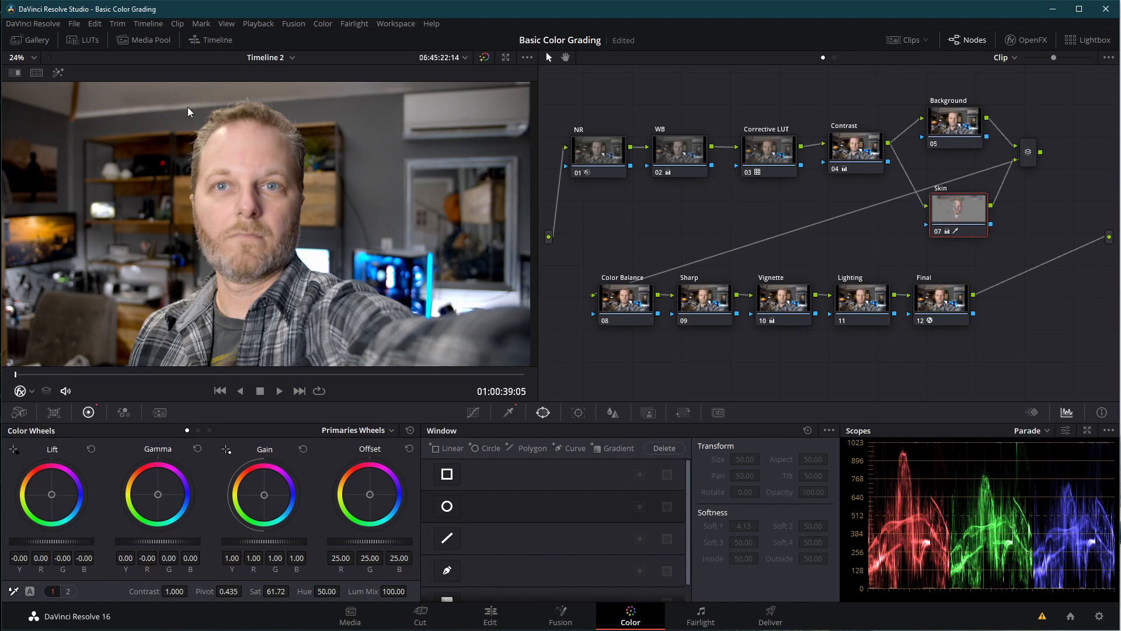
left_click(58, 72)
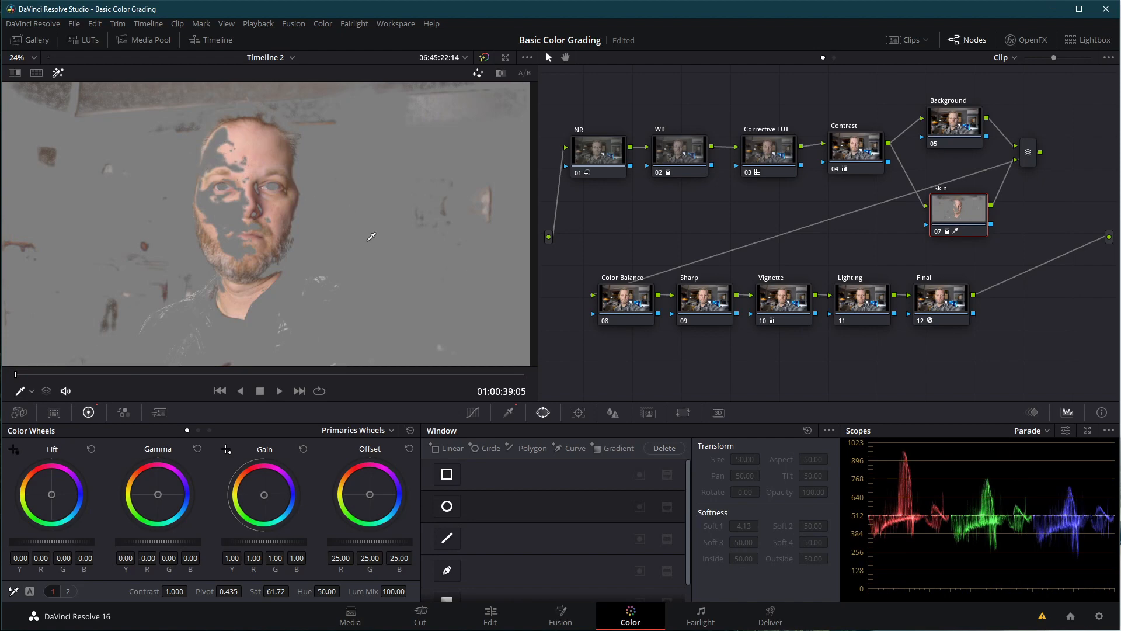
left_click(509, 412)
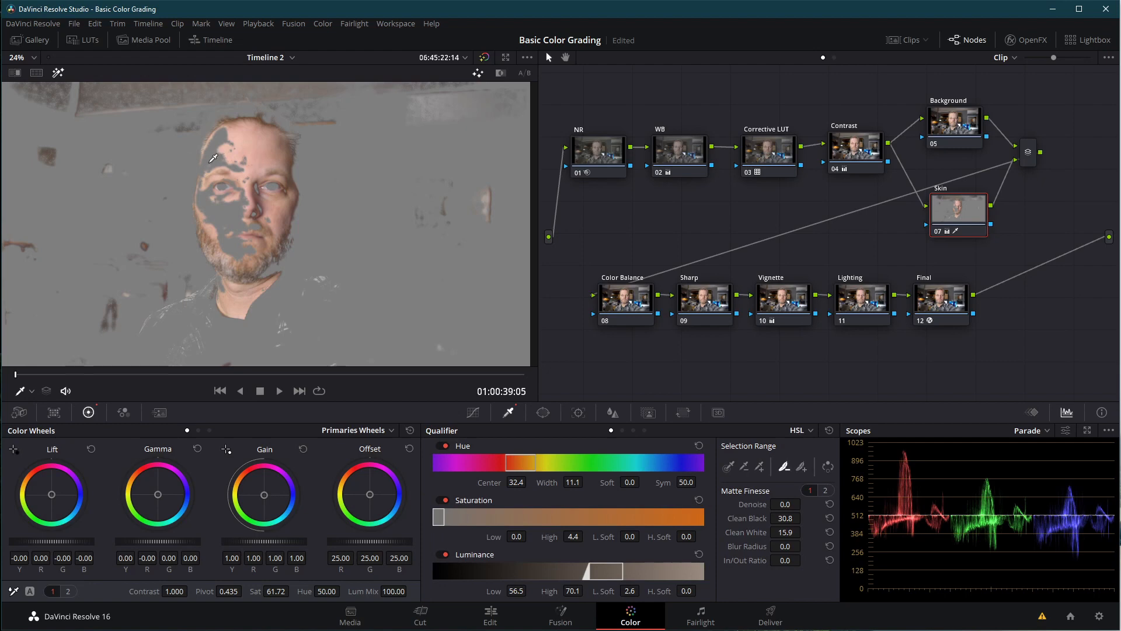
left_click(731, 466)
left_click(266, 142)
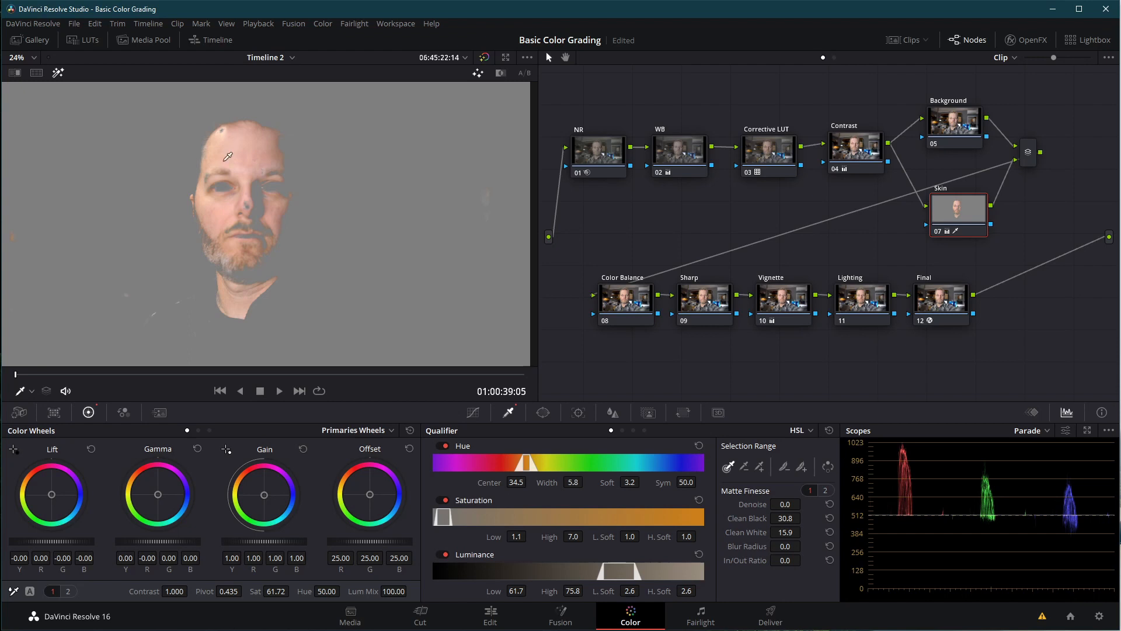
Refine the skin qualifier to hue width 7.1, saturation 1.5–5.7, luminance 60.6–74.7, Clean Black 33.5, Clean White 28.5, Blur Radius 9.3, and save the project
left_click_drag(528, 465, 531, 463)
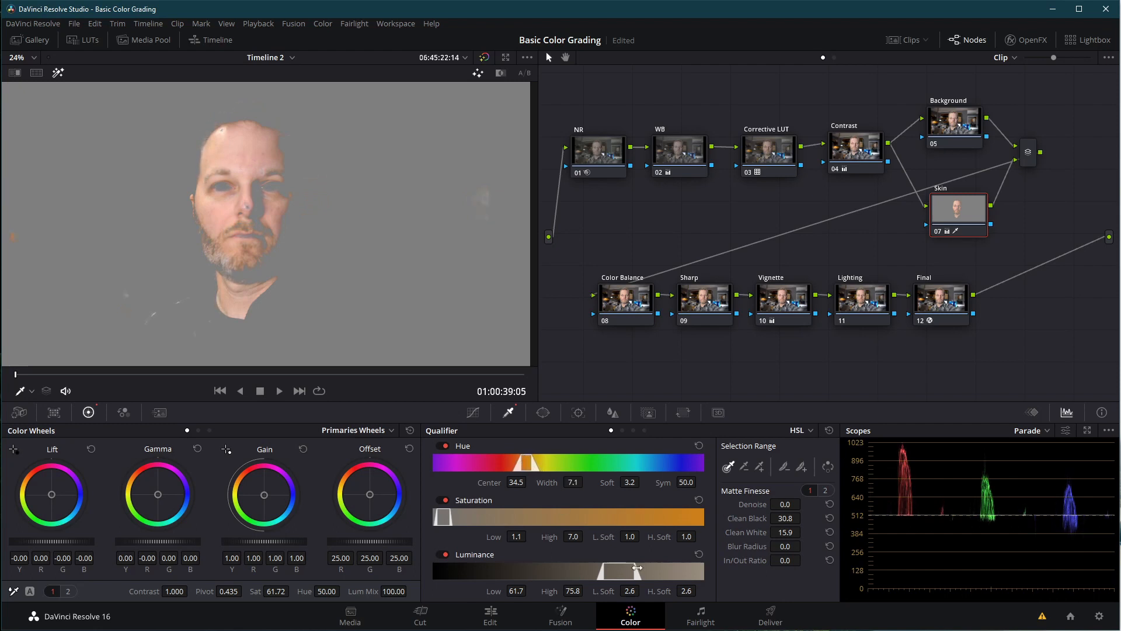
left_click_drag(627, 576, 622, 577)
left_click_drag(627, 577, 623, 577)
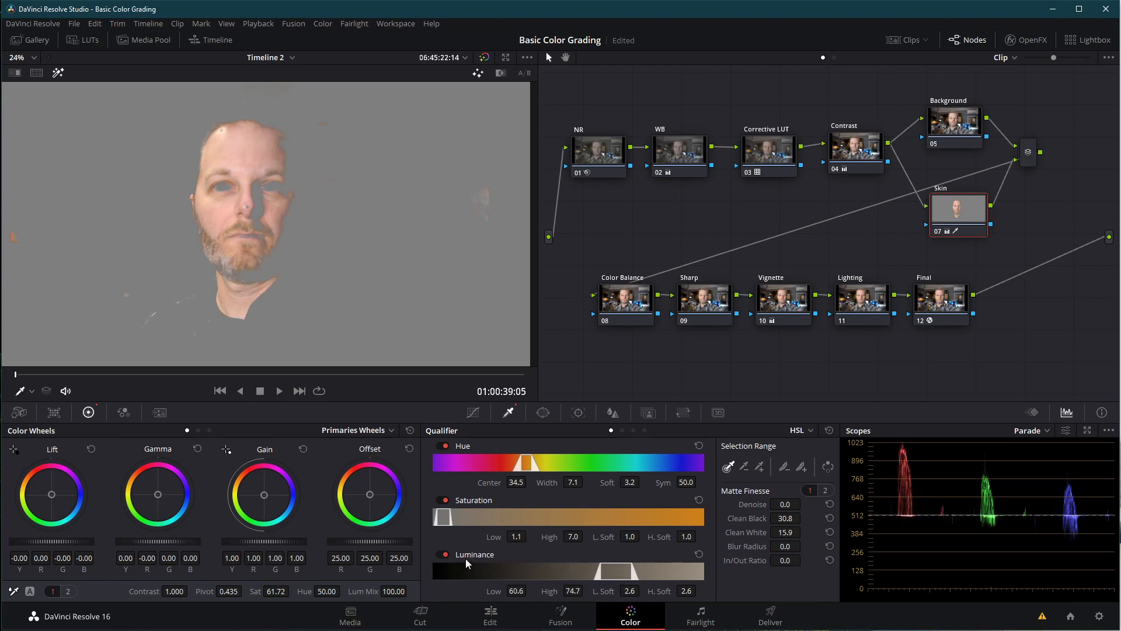
left_click_drag(450, 513, 439, 516)
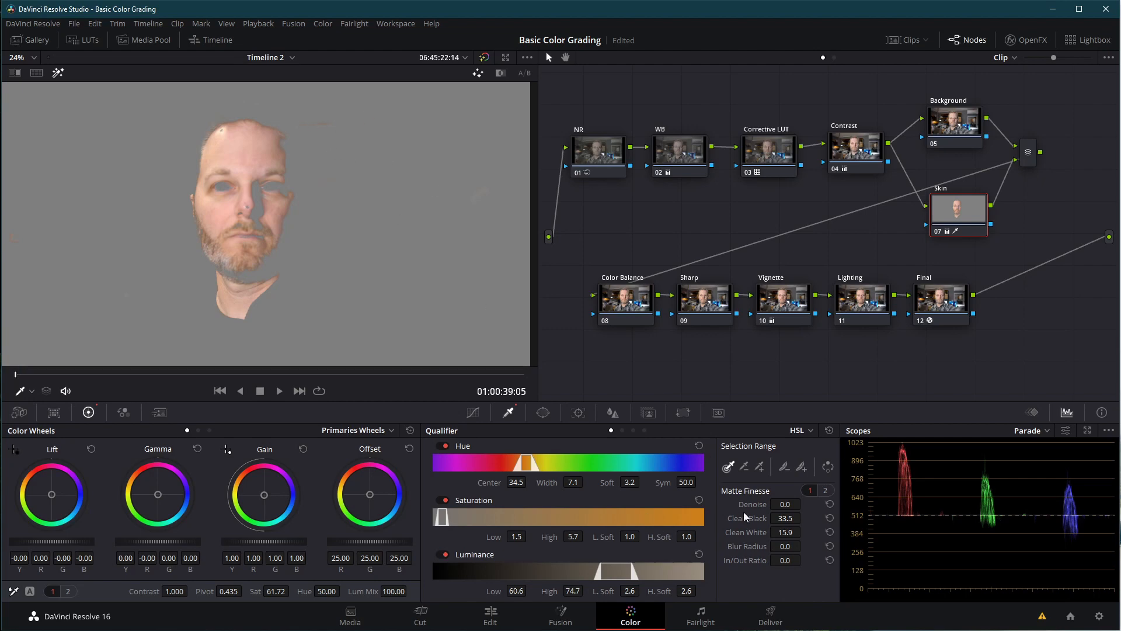
left_click(543, 412)
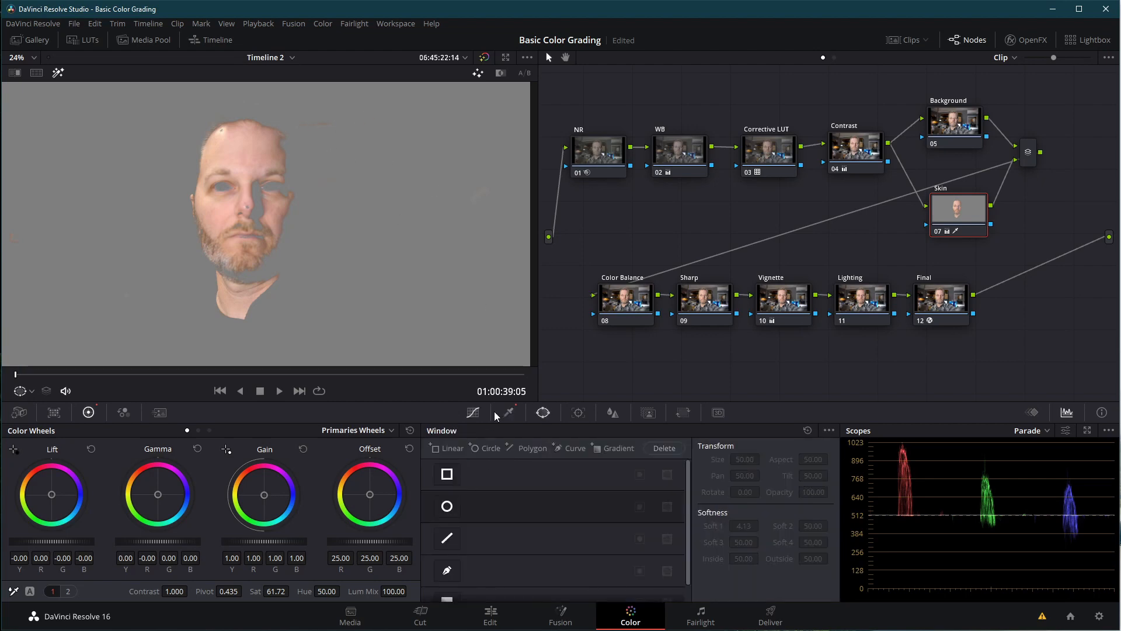
left_click(509, 413)
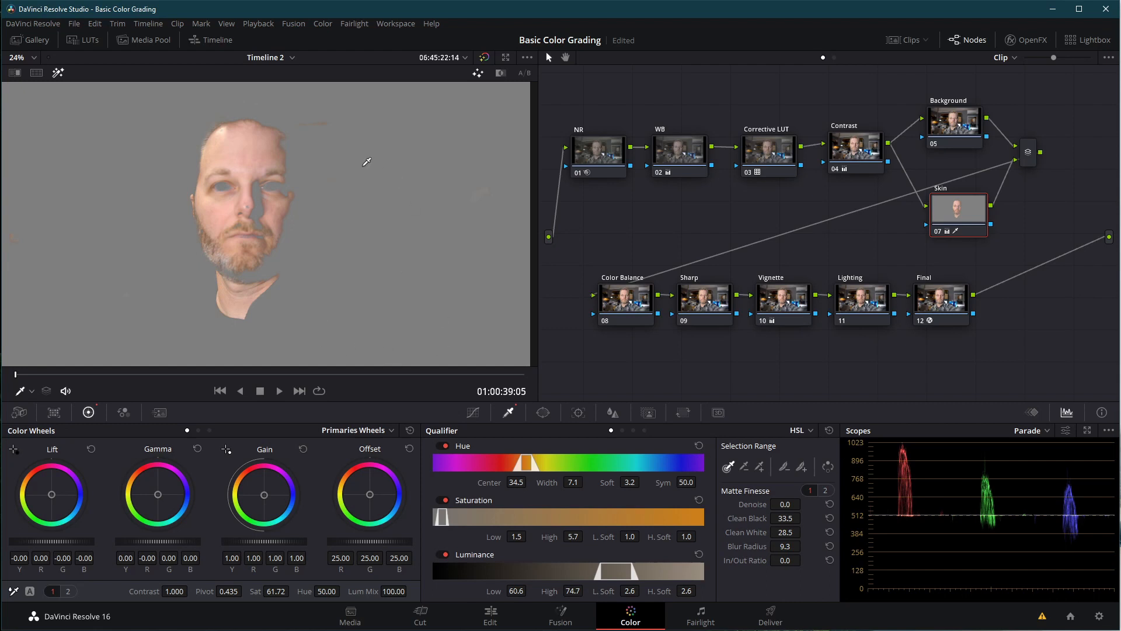
key("ctrl+s")
Switch the scopes to Vectorscope, nudge the Skin node's lift and gamma red to 0.01, and reset its gain
left_click(1027, 432)
left_click(1029, 473)
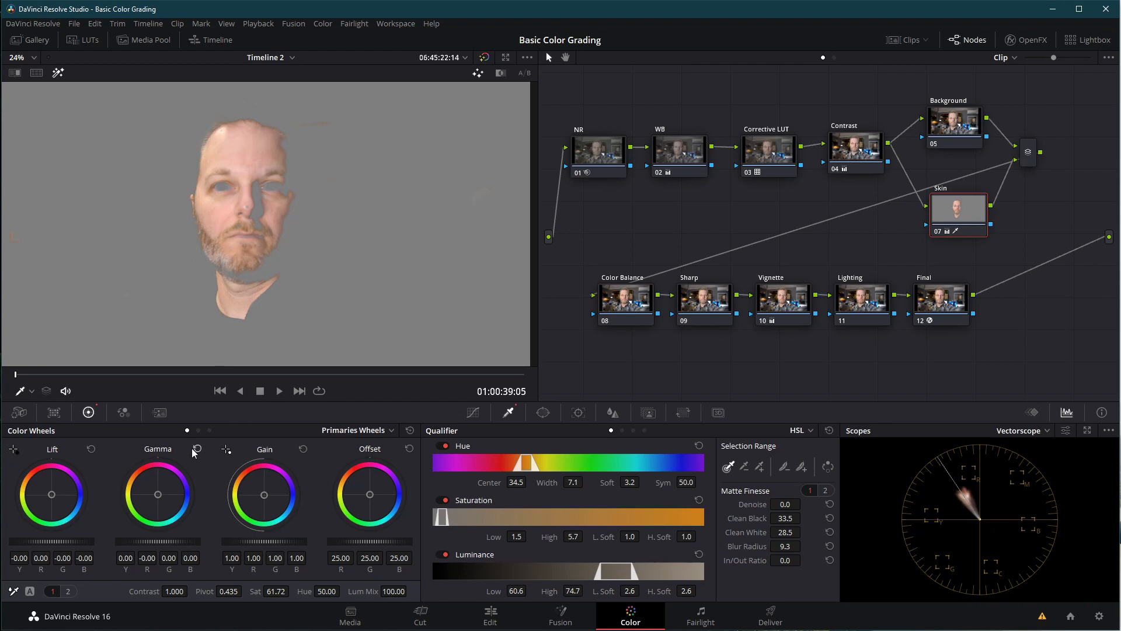
left_click_drag(158, 496, 158, 494)
left_click_drag(43, 502, 45, 499)
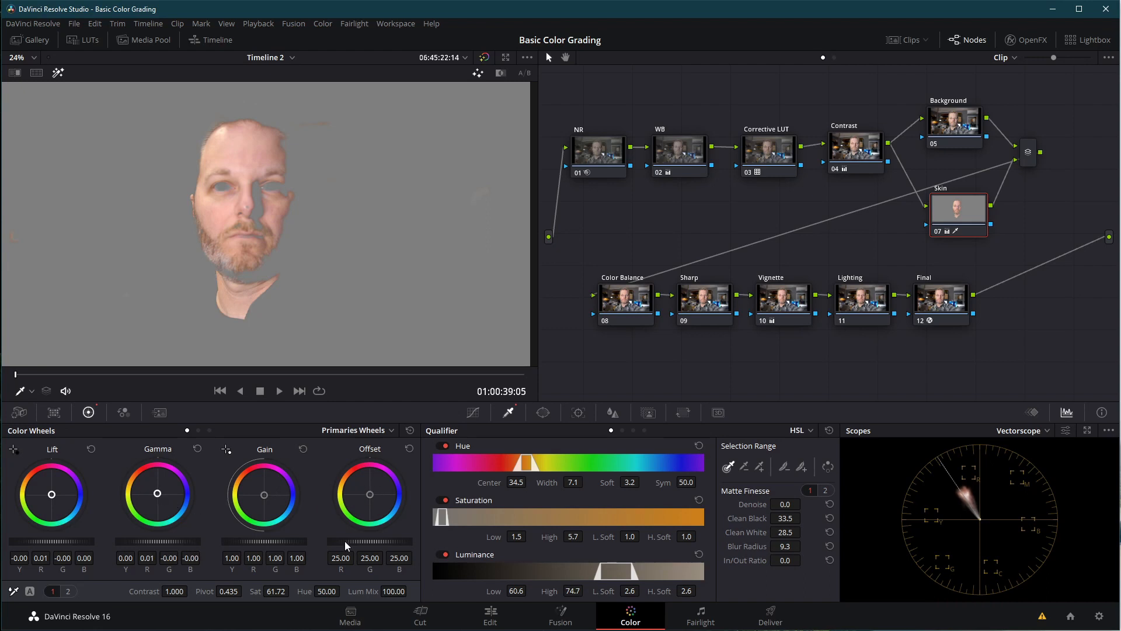
left_click_drag(264, 495, 264, 491)
left_click(303, 449)
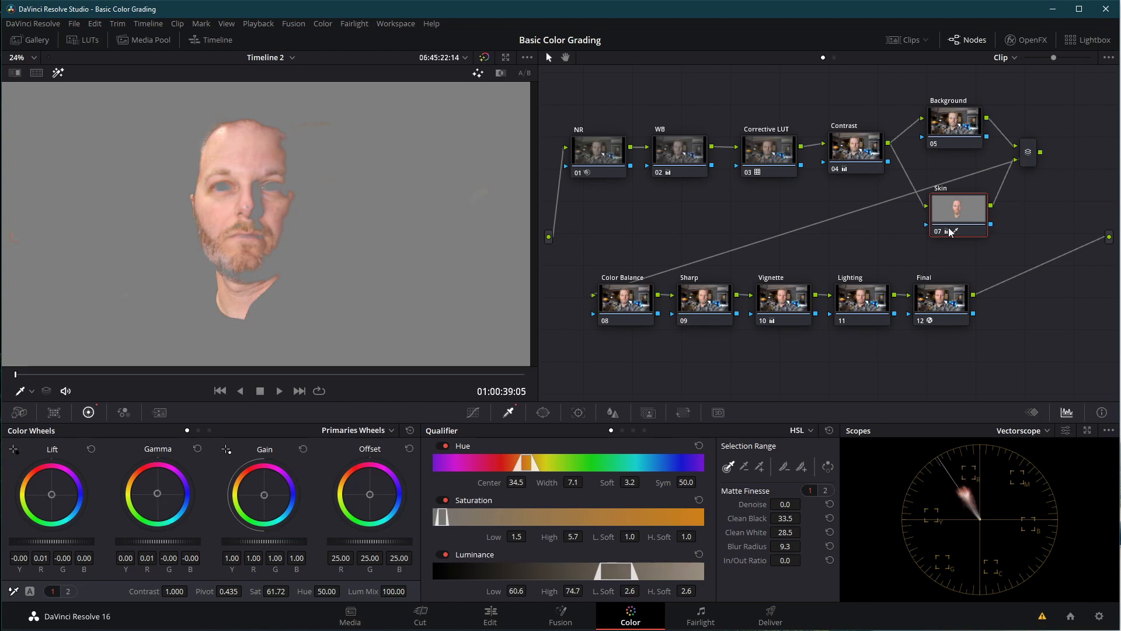
Fine-tune the Skin node's gain balance and reduce its saturation slightly, checking the combined image from the Color Balance node
left_click(1028, 156)
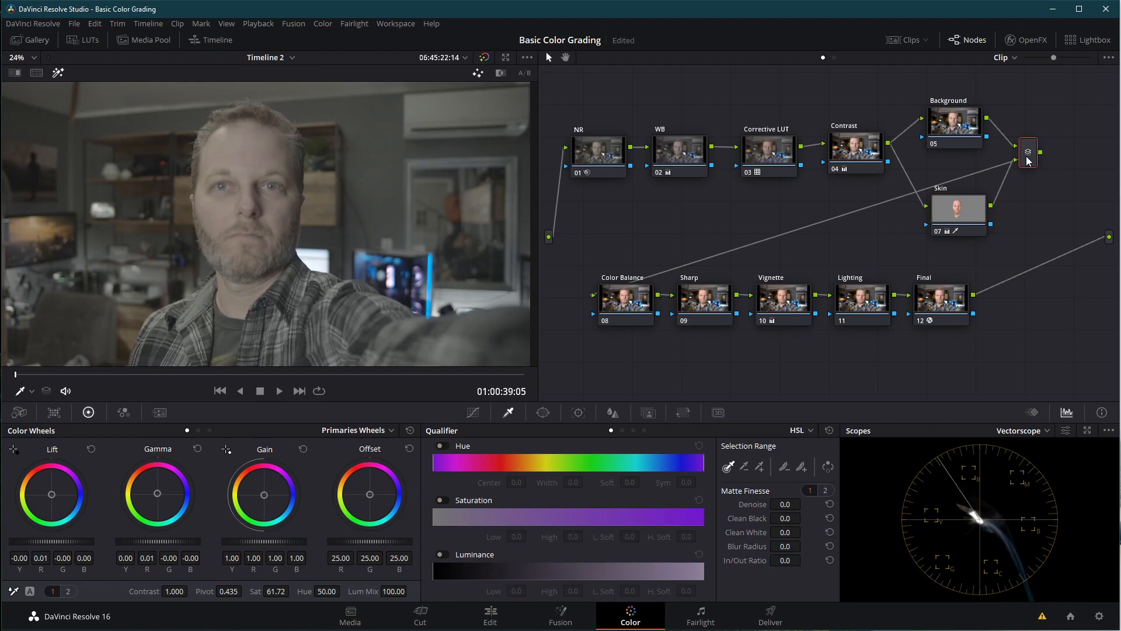
left_click(626, 297)
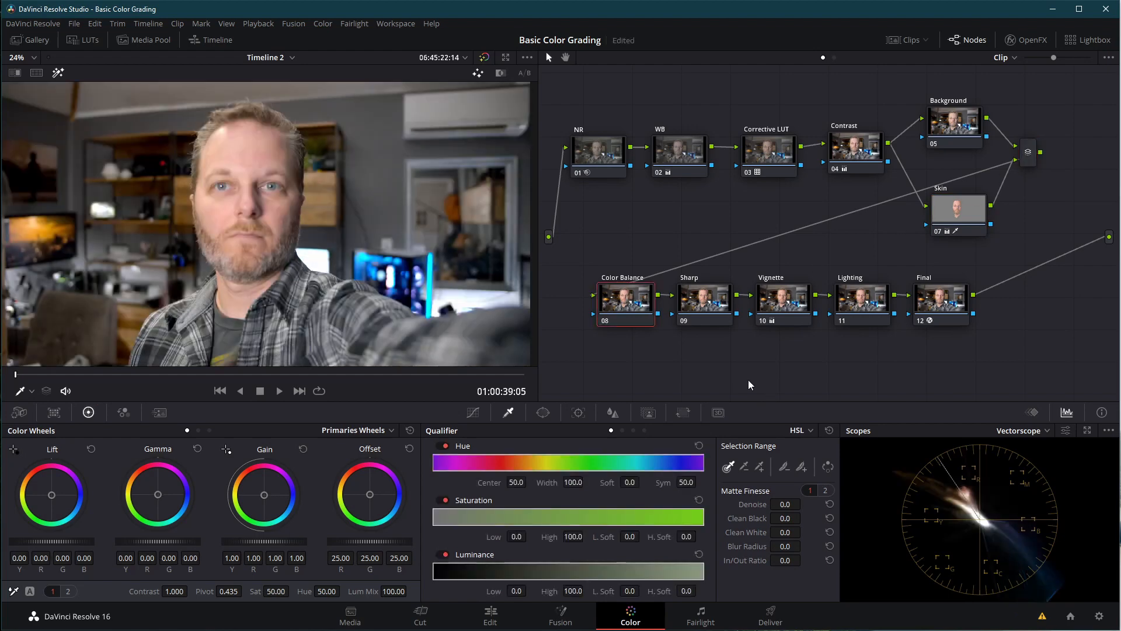
left_click(974, 218)
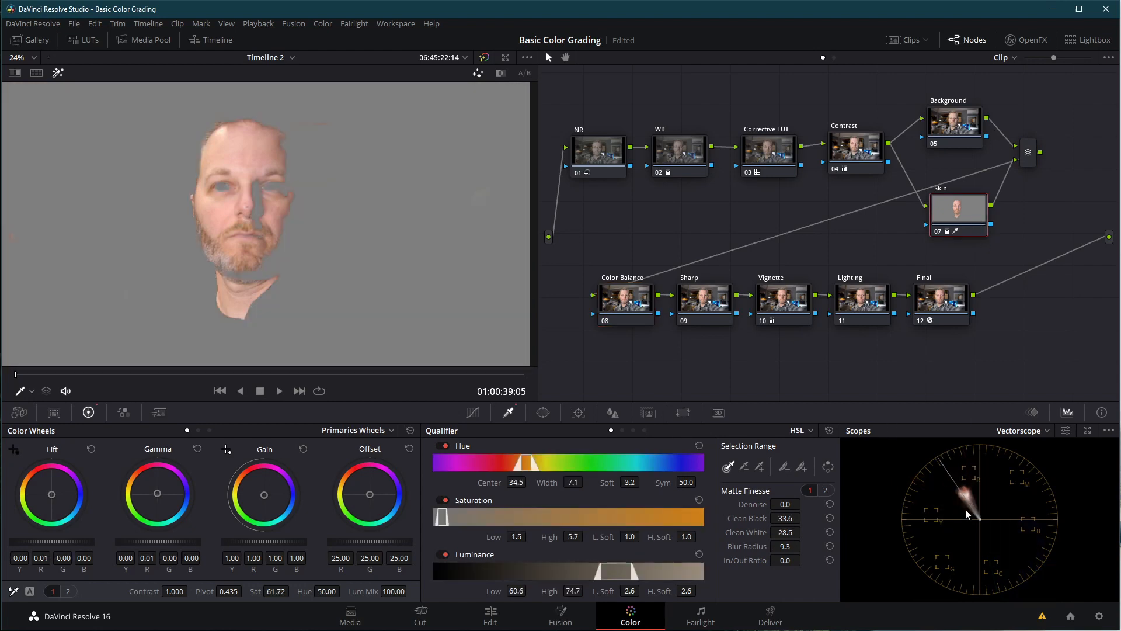
left_click_drag(265, 497, 263, 495)
left_click_drag(264, 495, 263, 494)
left_click_drag(279, 595, 262, 594)
left_click(1029, 161)
left_click(636, 309)
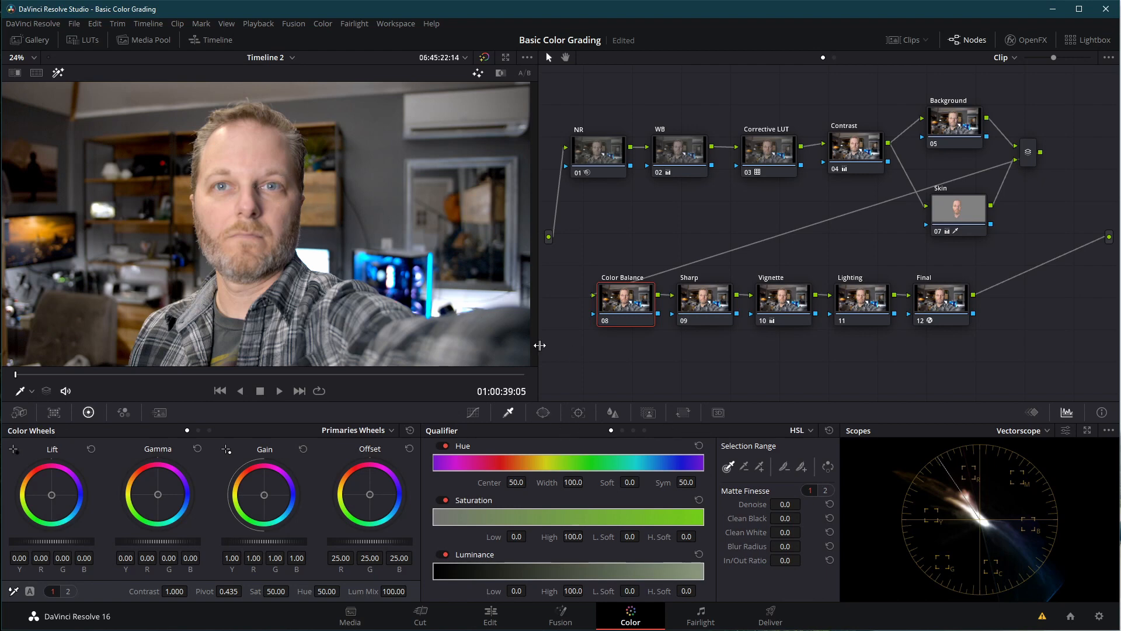
Reposition the Color Balance, Skin and Background nodes slightly to space out the node graph
left_click_drag(619, 309, 605, 311)
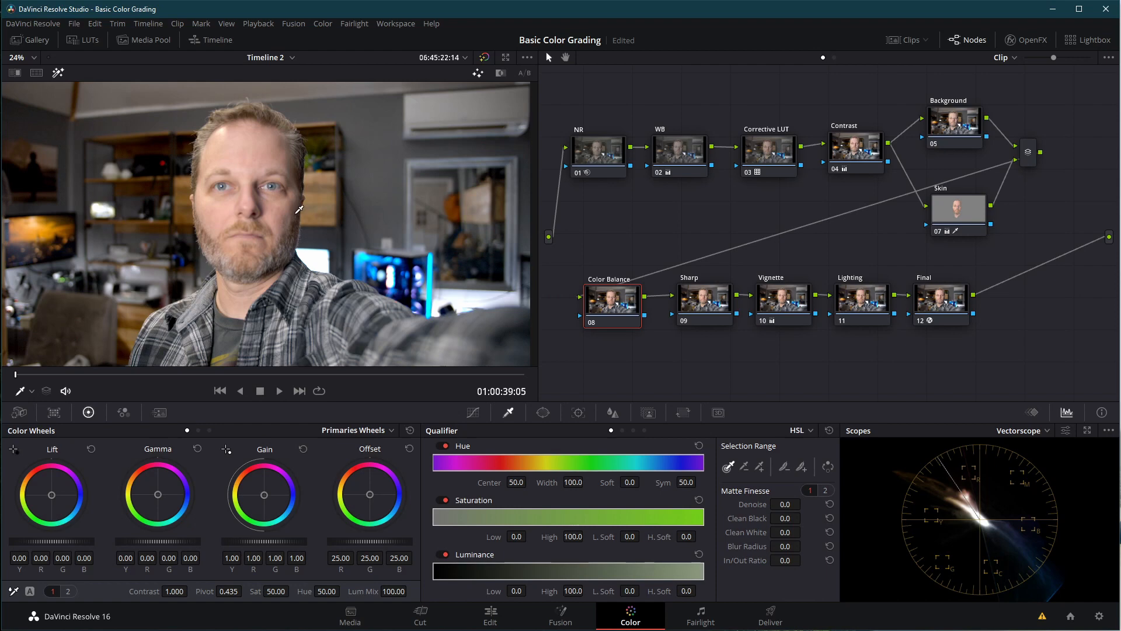
left_click(957, 128)
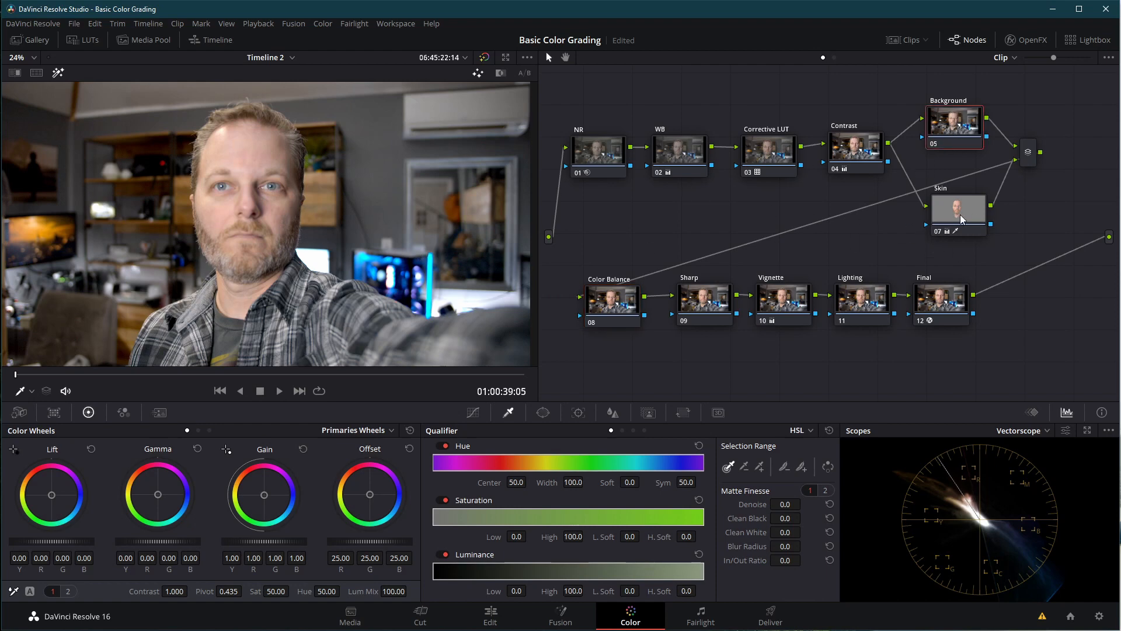
left_click_drag(961, 220, 958, 223)
left_click_drag(941, 147, 938, 143)
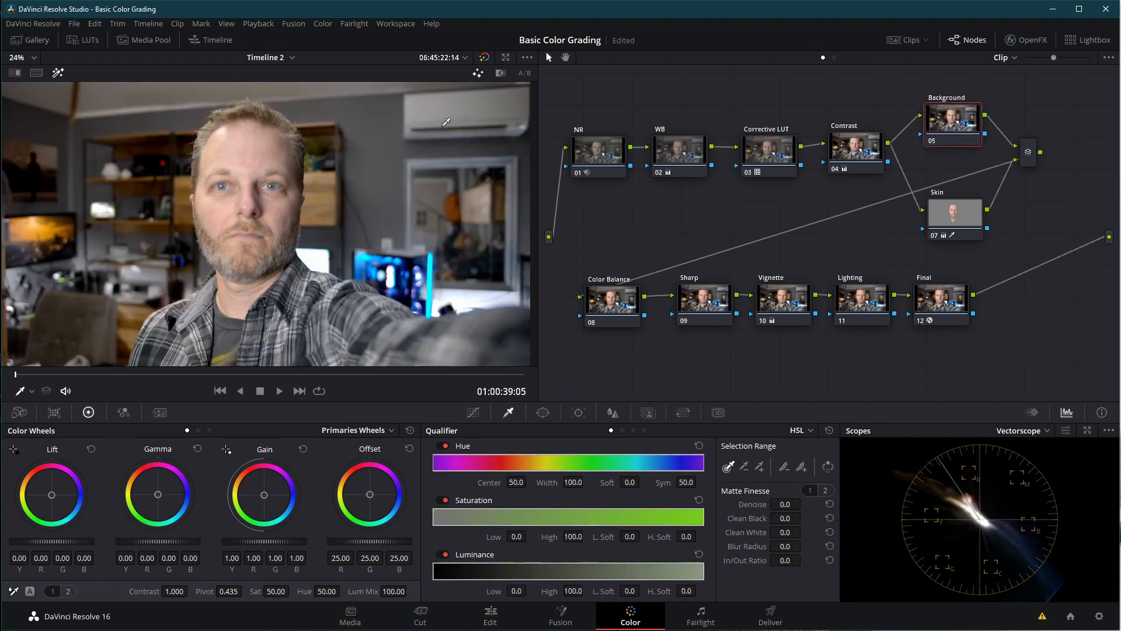
Apply the Drive - Rec709 LUT from the Cinema Looks 01 - Standard folder to the Background node, and close the LUT browser
left_click(75, 40)
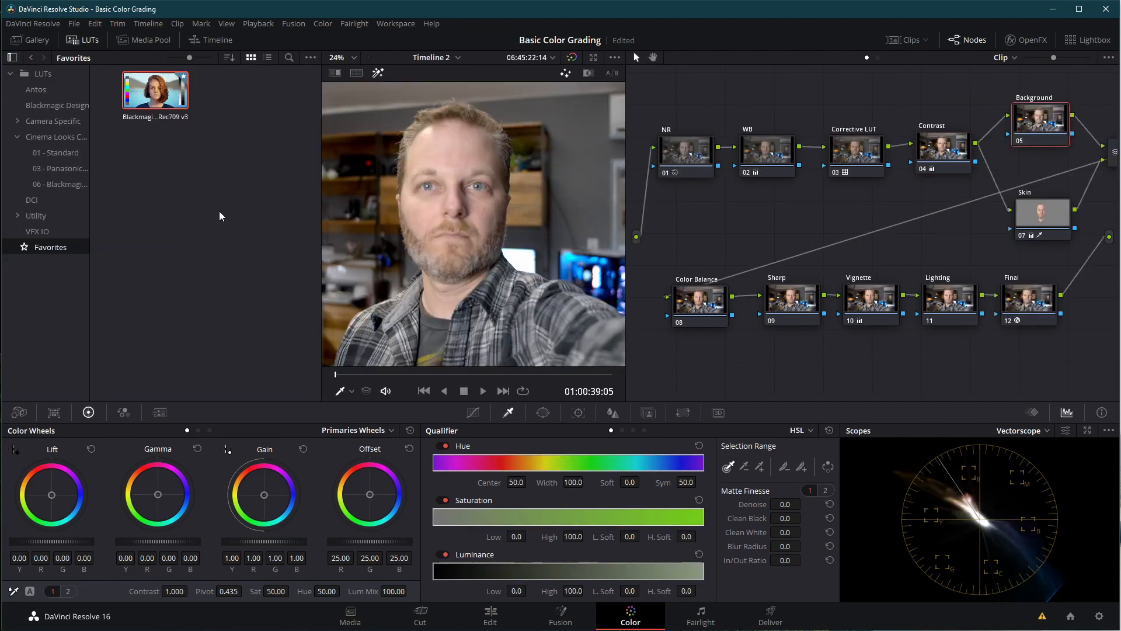
left_click(56, 137)
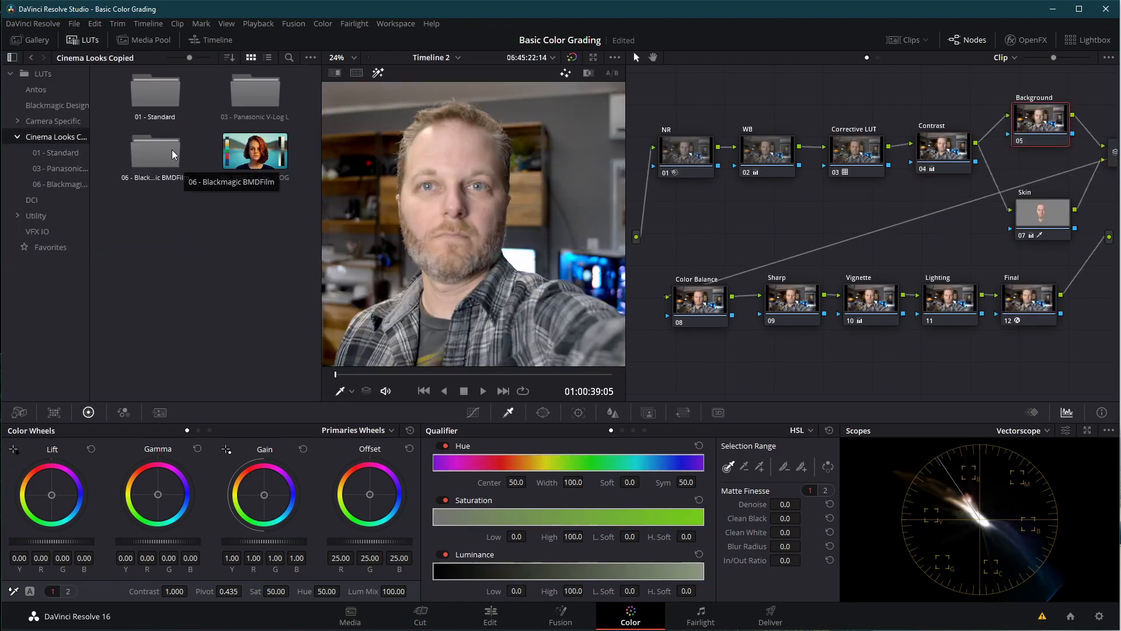
double_click(155, 95)
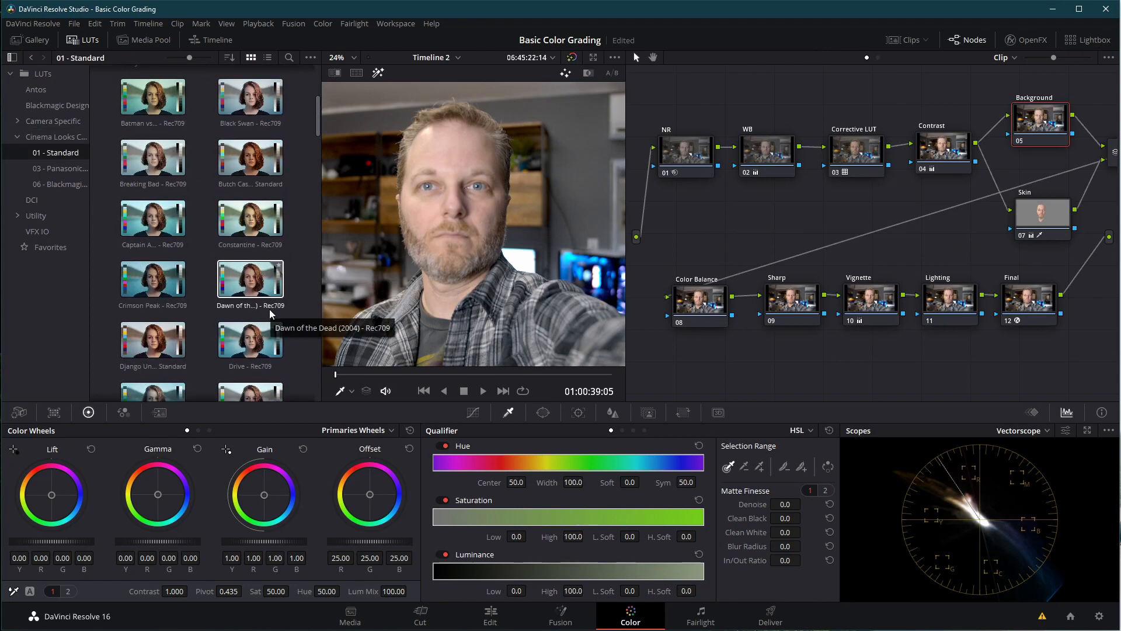
scroll(266, 292, "down", 5)
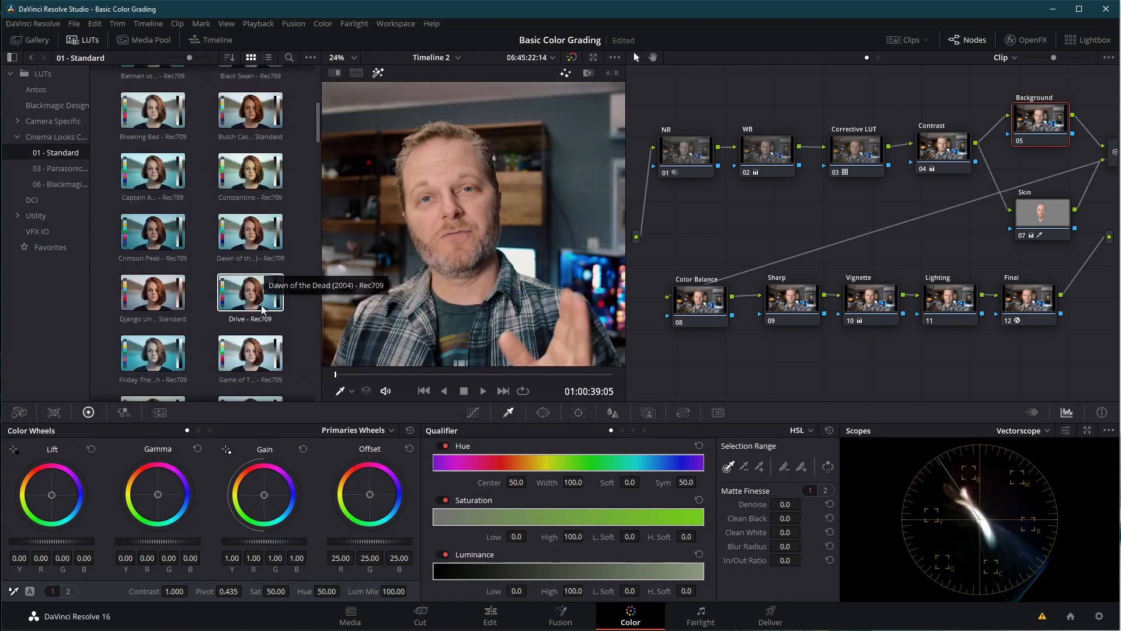
left_click_drag(263, 279, 1042, 122)
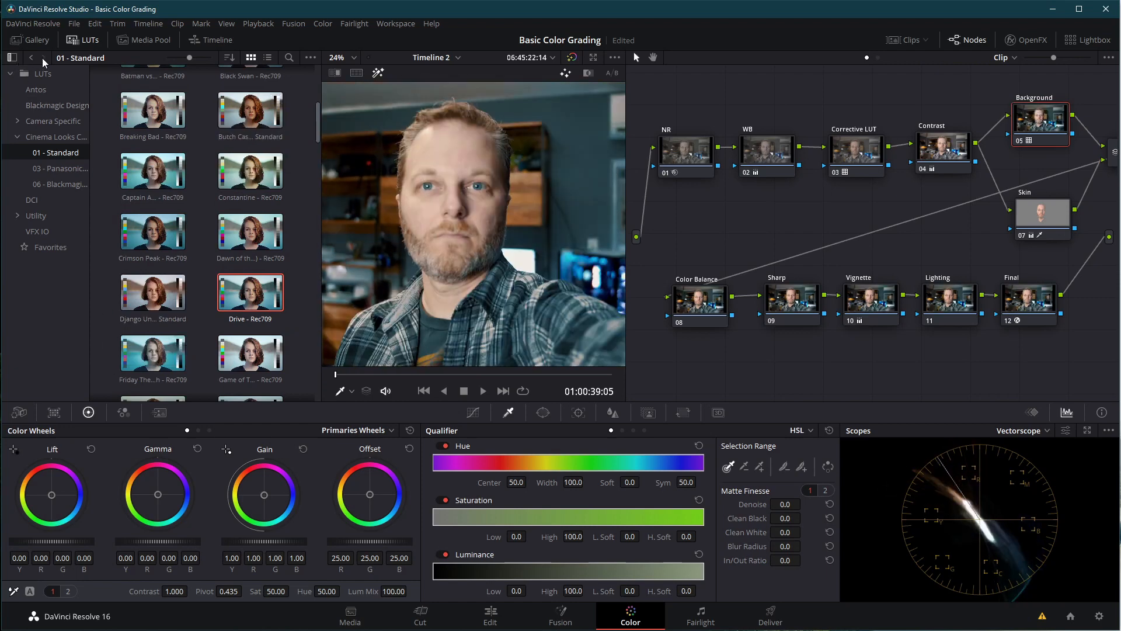
left_click(82, 40)
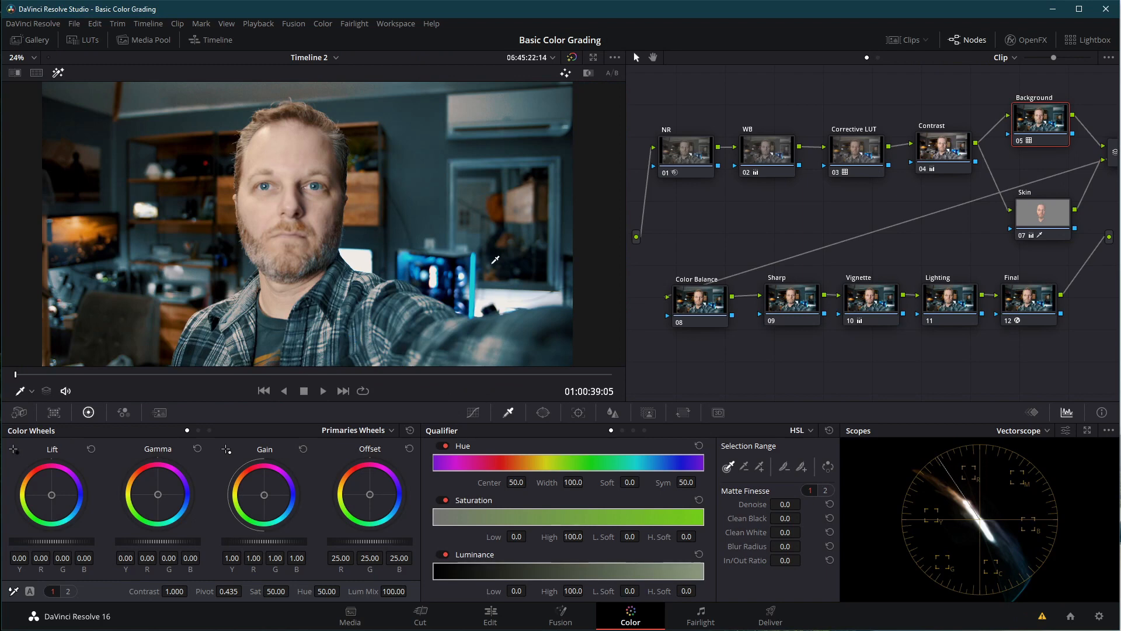
Move the Skin node and the layer mixer slightly inward in the node graph, checking the combined image from the Color Balance node
left_click(695, 297)
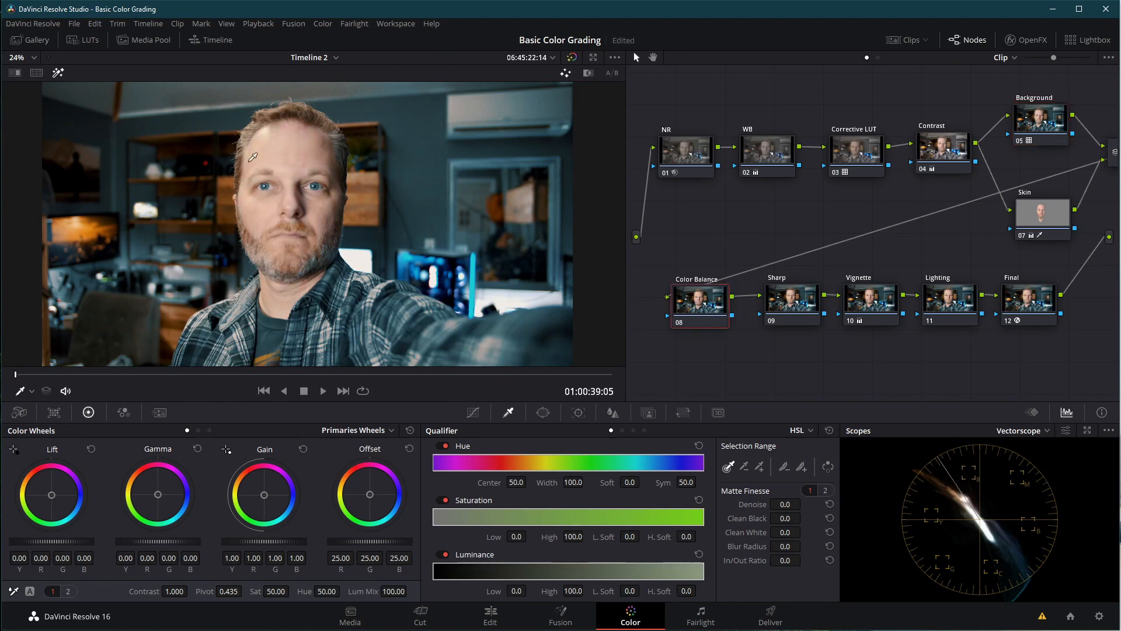
left_click(1054, 125)
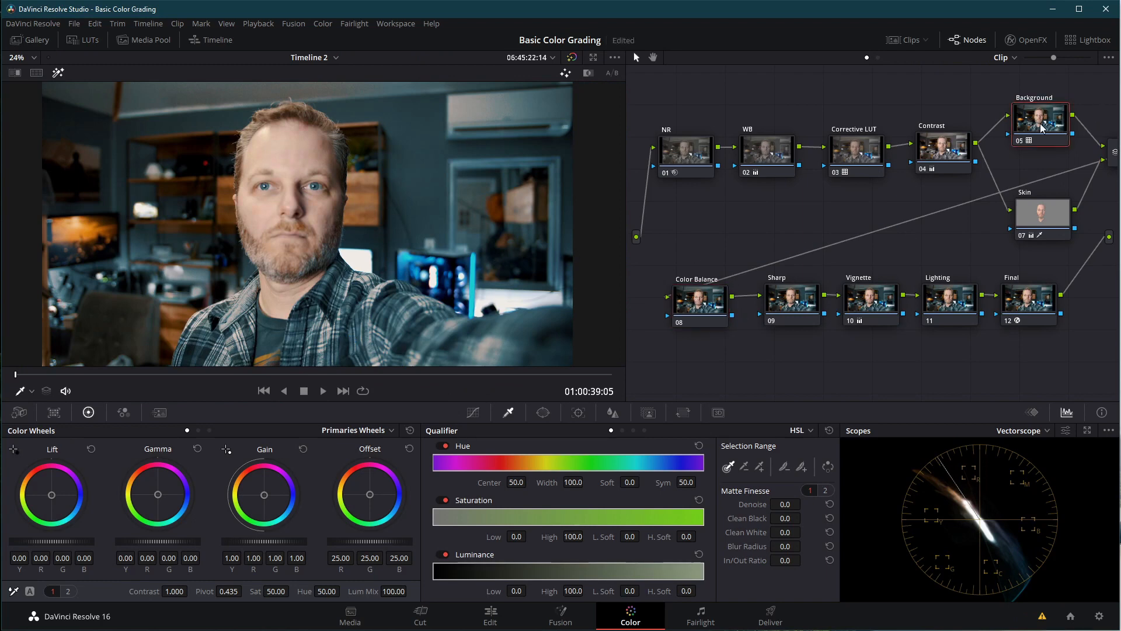
left_click(703, 301)
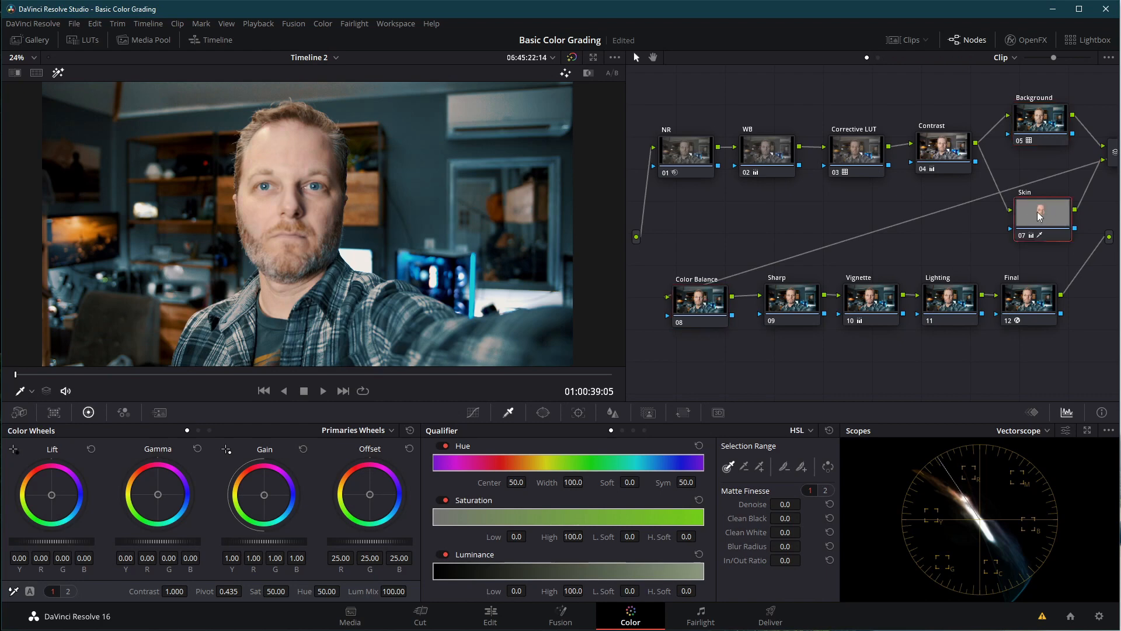
left_click_drag(1041, 211, 1034, 198)
left_click_drag(1111, 163, 1084, 174)
left_click_drag(1036, 200, 1034, 204)
left_click(686, 284)
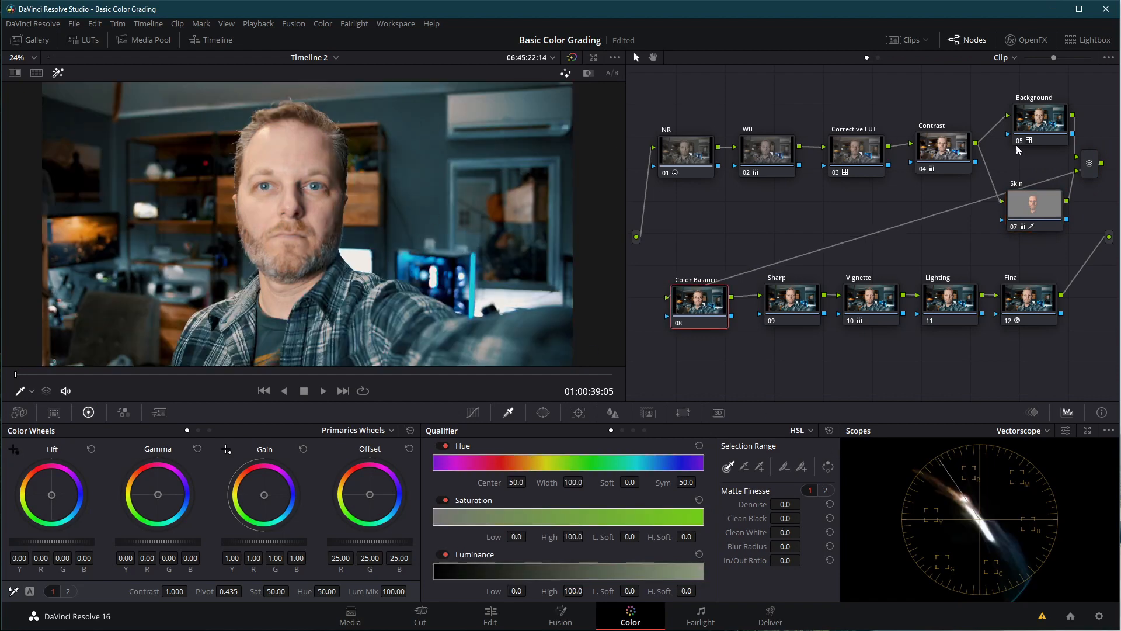
Reduce the Background node's Key Output gain to 0.519 and view the combined image from the Color Balance node
left_click(1039, 118)
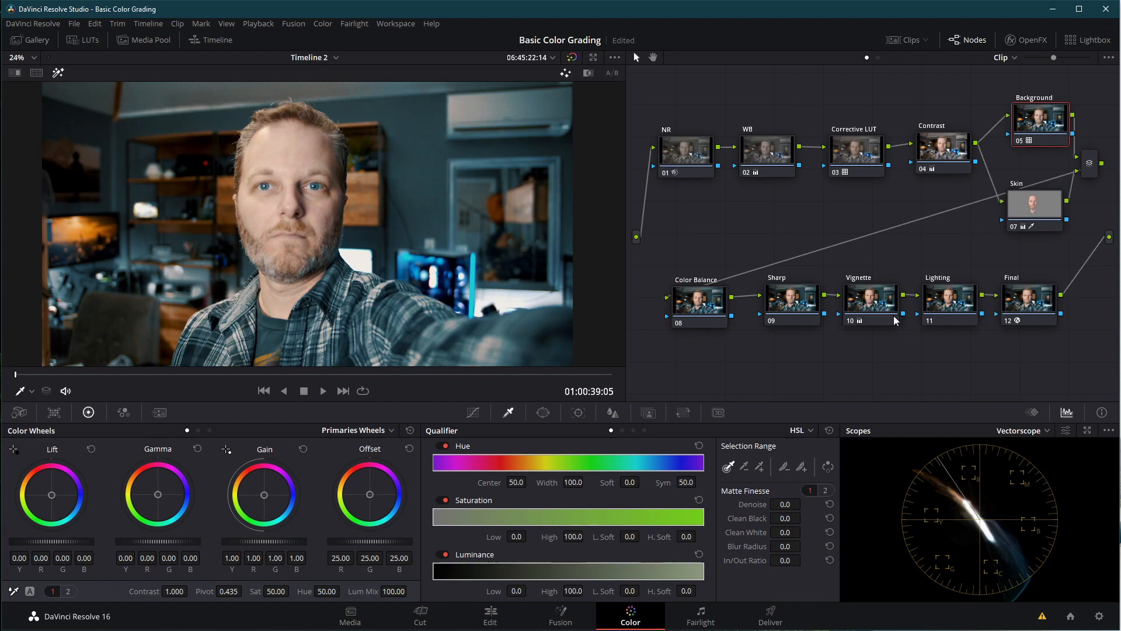
left_click(648, 413)
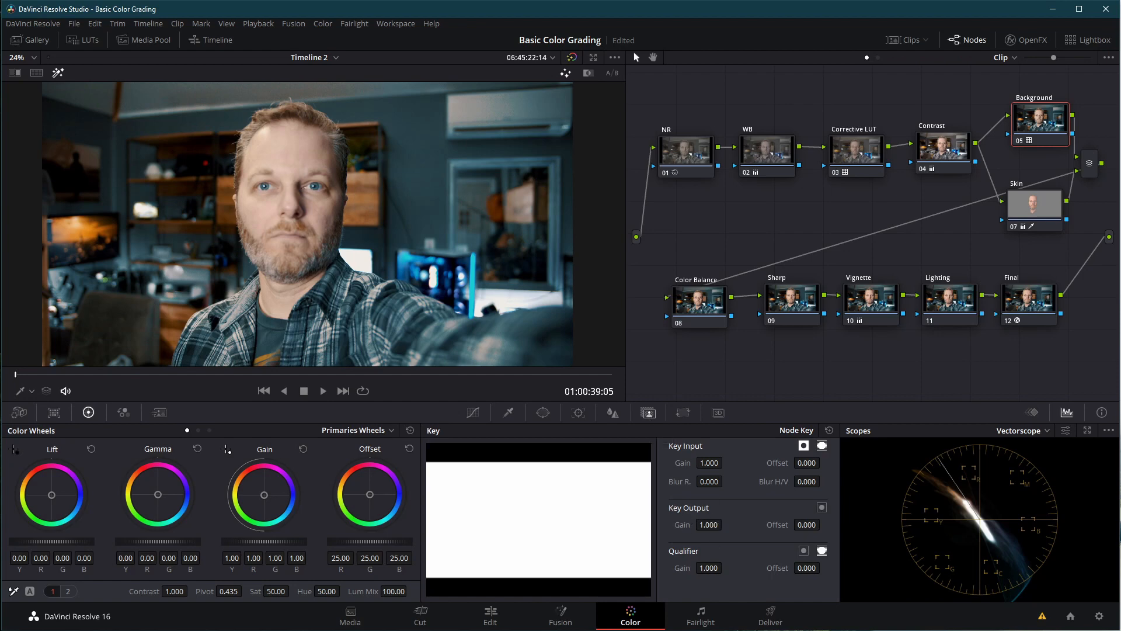
left_click_drag(726, 525, 726, 524)
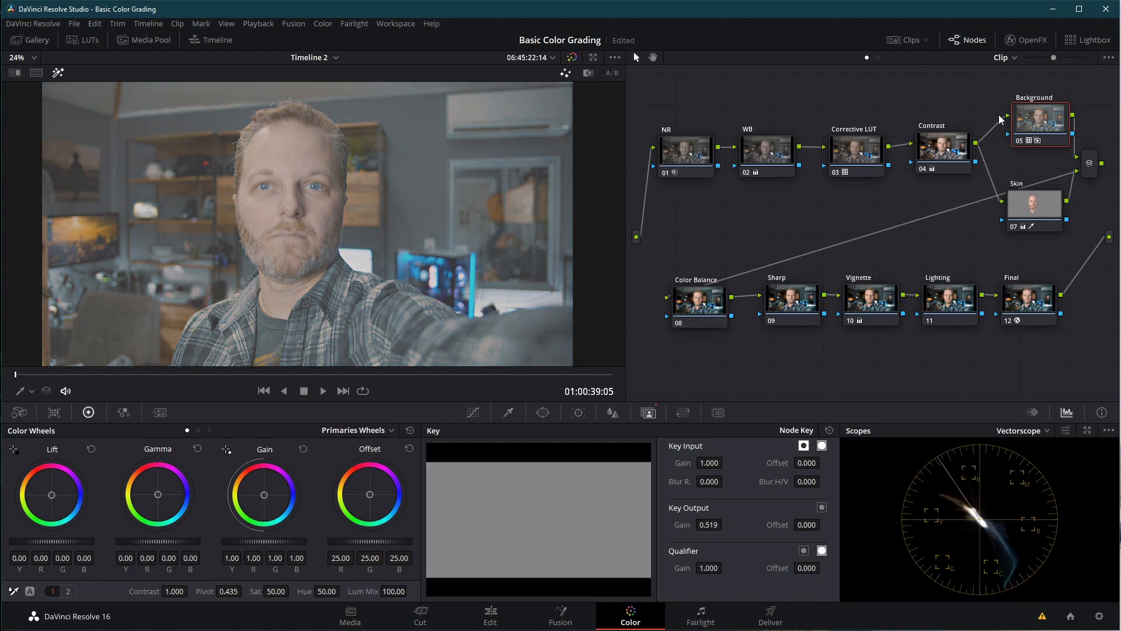
left_click(695, 308)
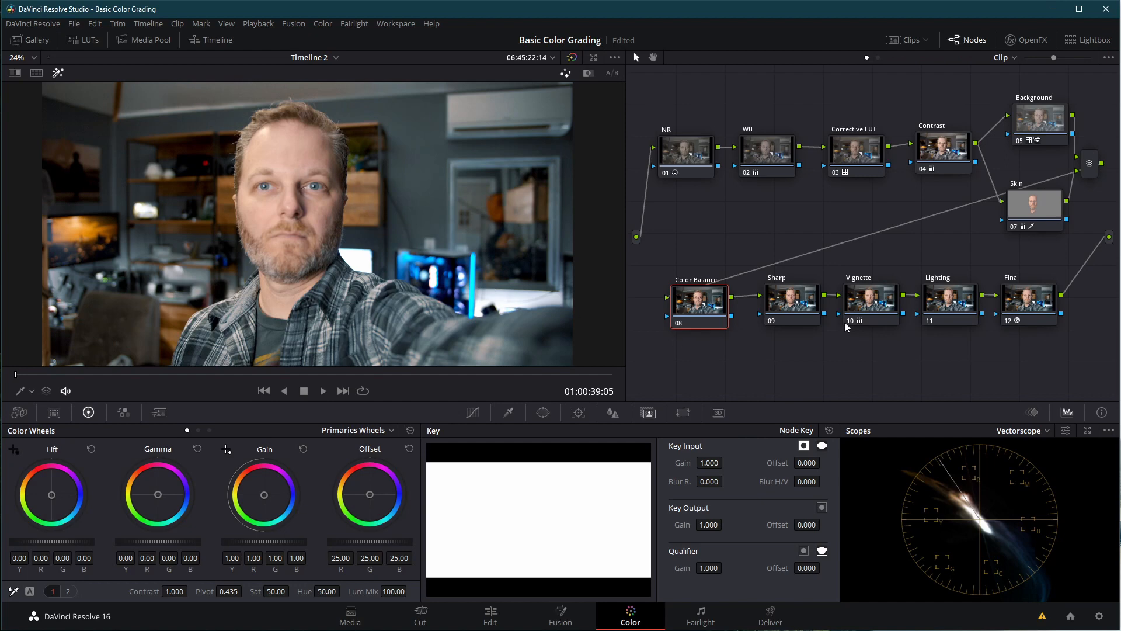
Sharpen the Sharp node by setting its blur radius to 0.46 on all channels, and disable the node for comparison
left_click(798, 302)
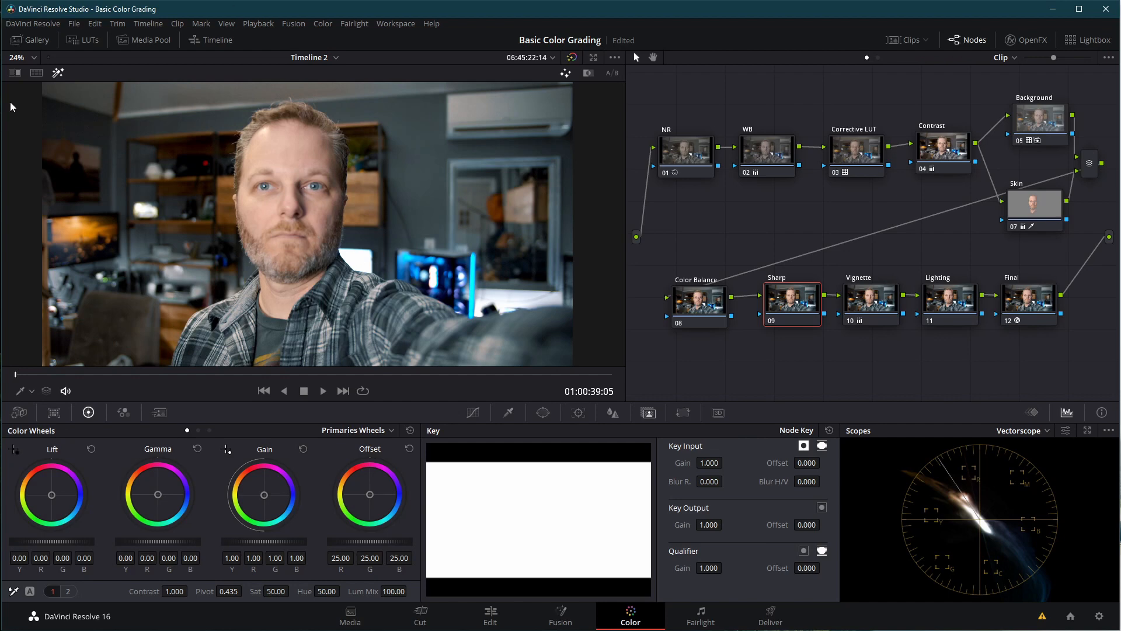
left_click(611, 413)
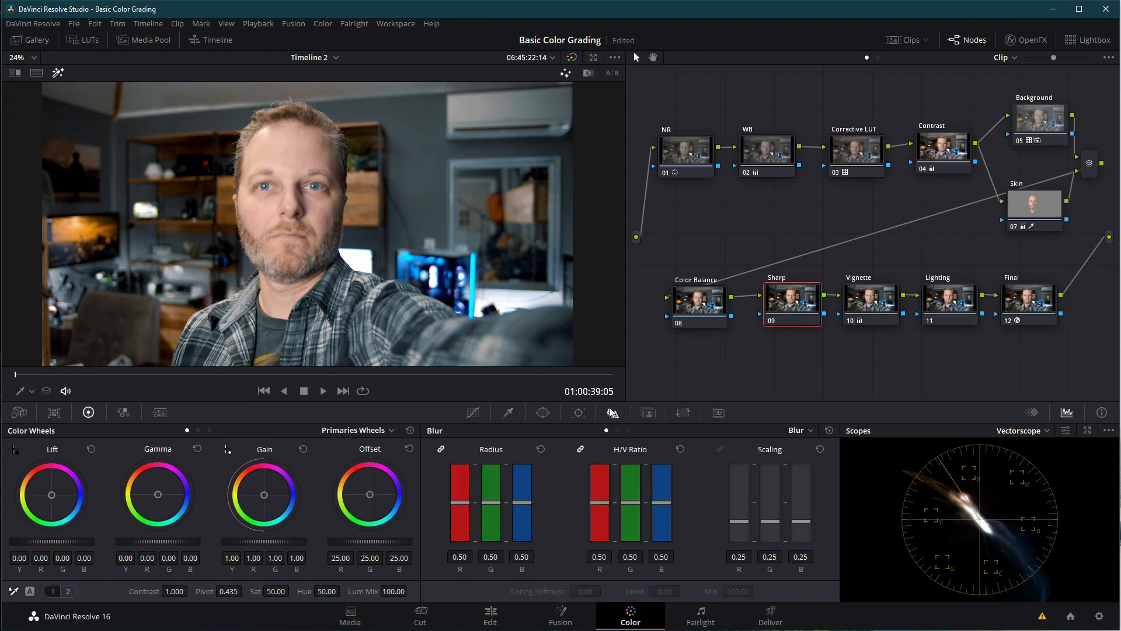
left_click_drag(491, 507, 492, 511)
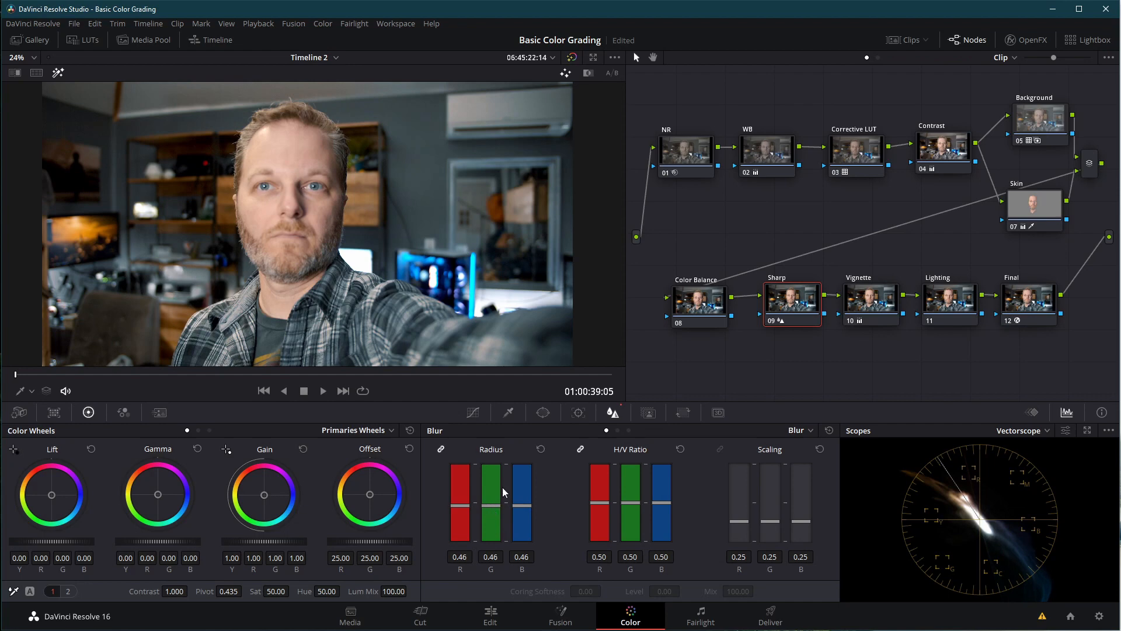
key("ctrl+d")
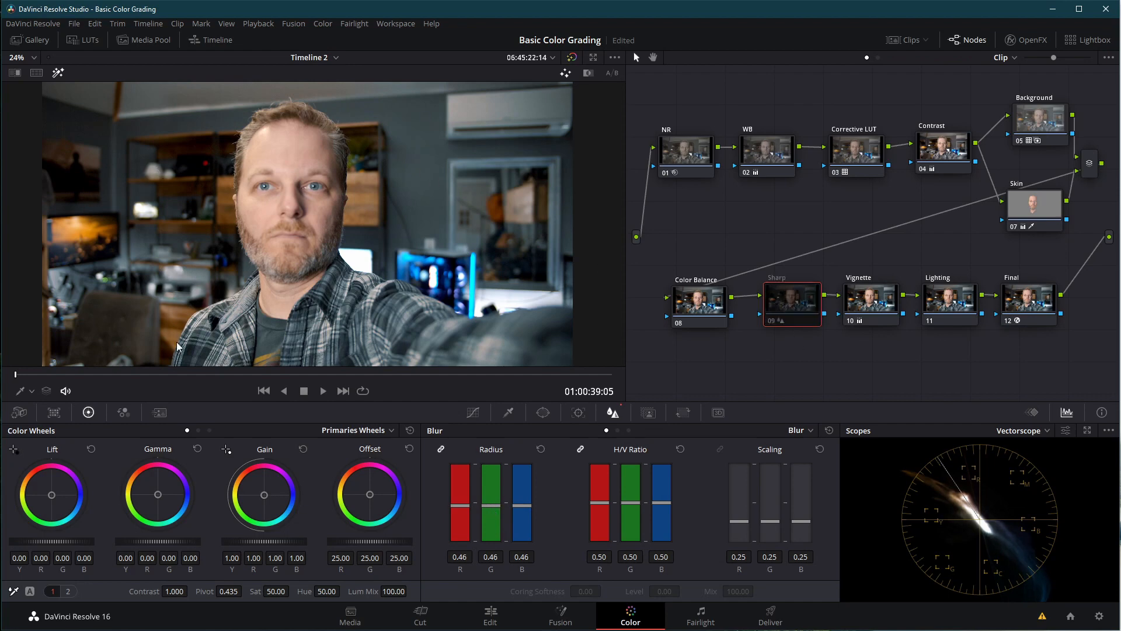
Add a linear window to the Sharp node and shape it around the man's head and torso, with Soft 4 at 5.74
left_click(543, 412)
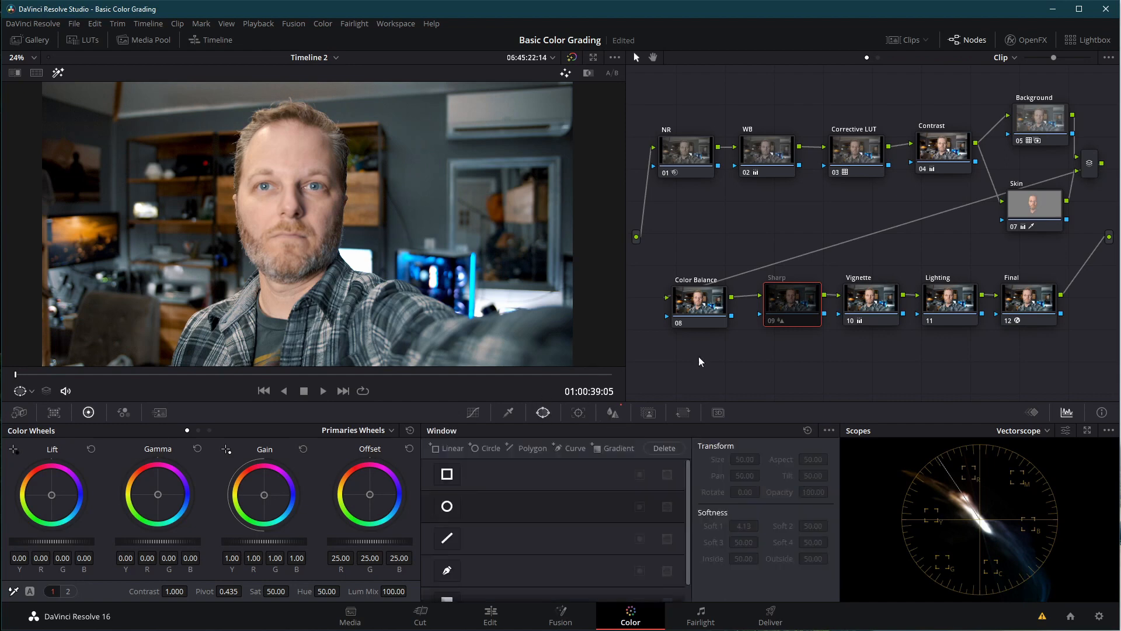
left_click(447, 476)
left_click_drag(309, 219, 297, 143)
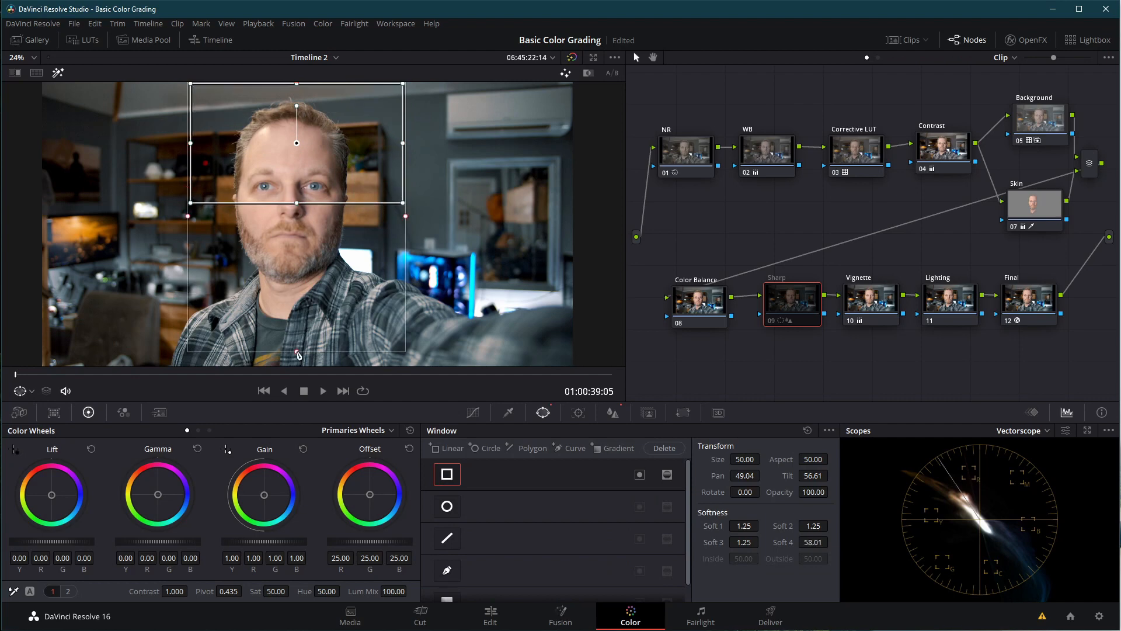
left_click_drag(297, 242, 291, 365)
left_click_drag(188, 227, 176, 228)
left_click_drag(403, 229, 419, 232)
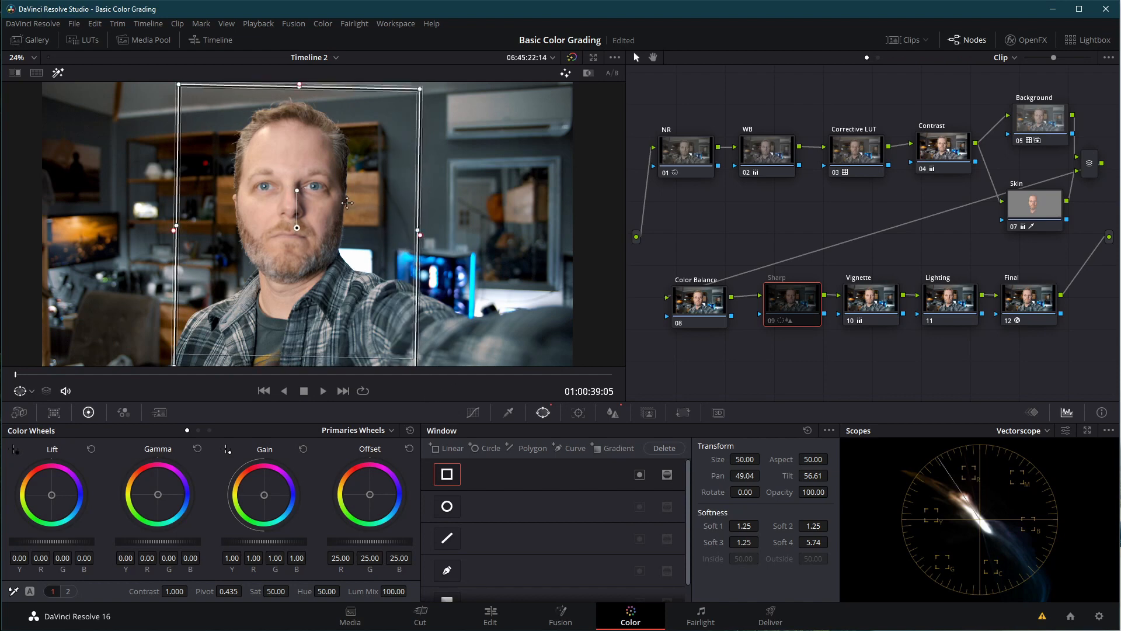
Re-enable the Sharp node, check its window area with Highlight, and nudge its blur radius slightly
left_click(57, 73)
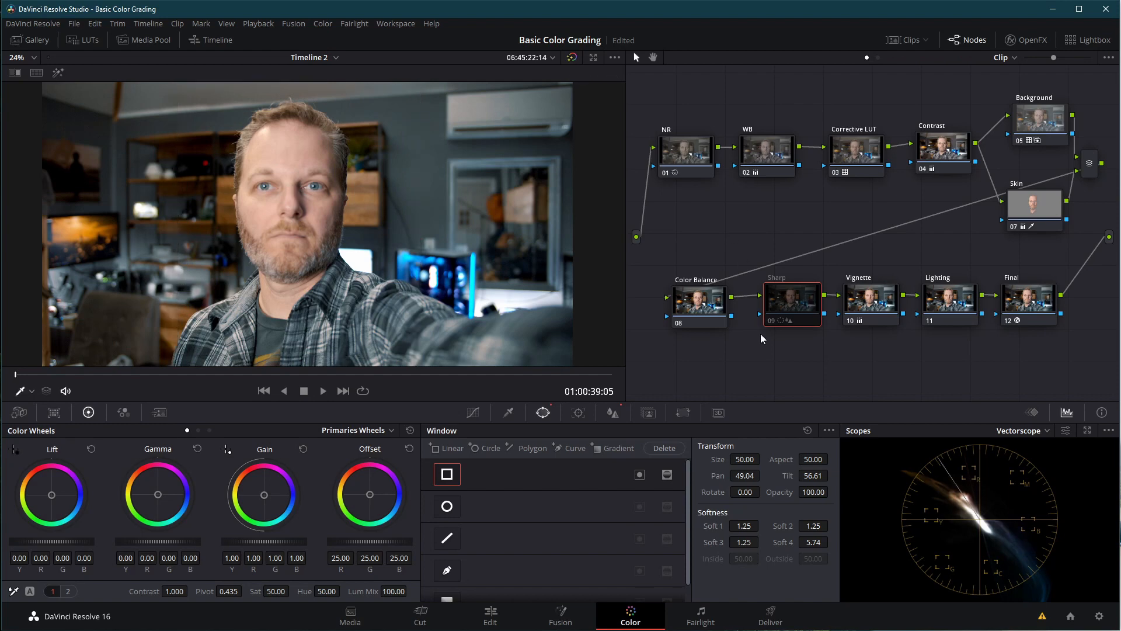
left_click_drag(765, 314, 769, 319)
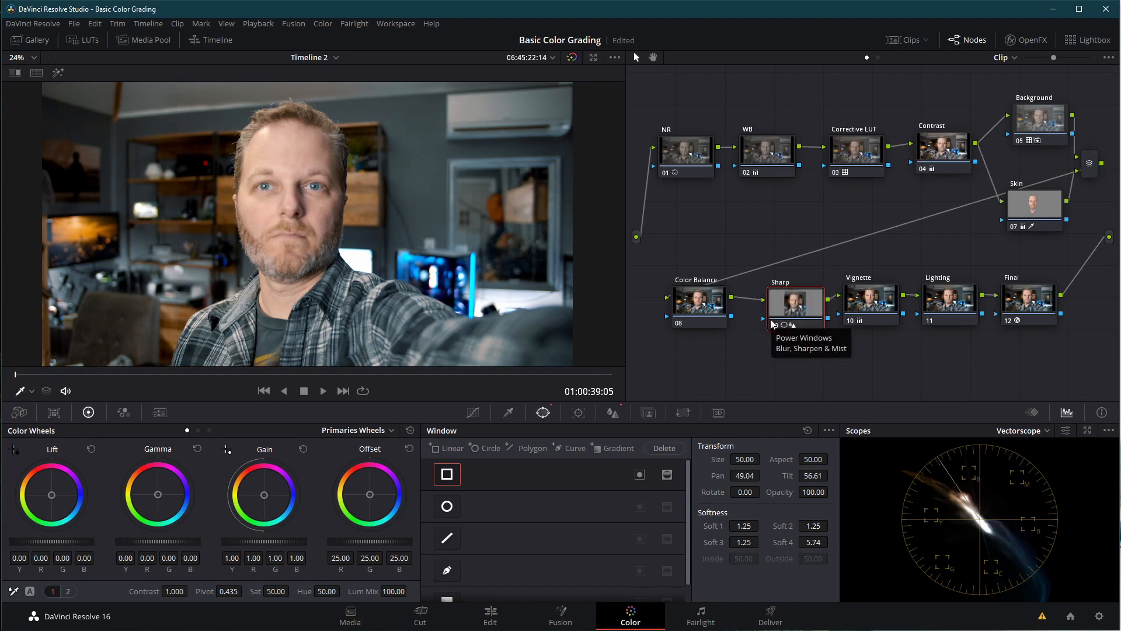
left_click(58, 73)
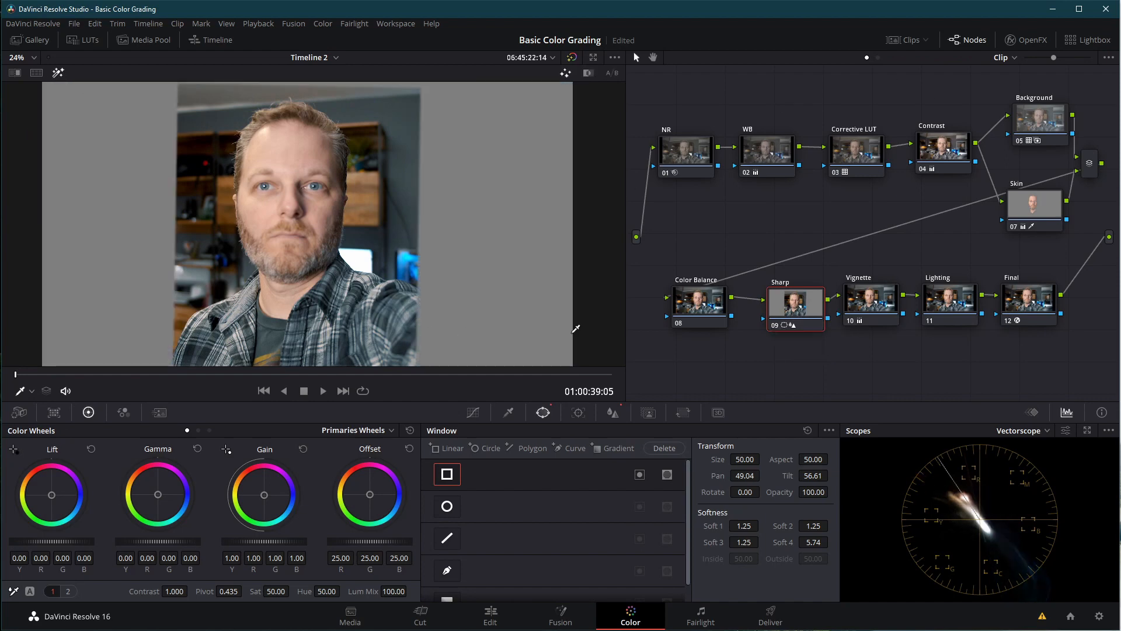
left_click_drag(803, 311, 793, 306)
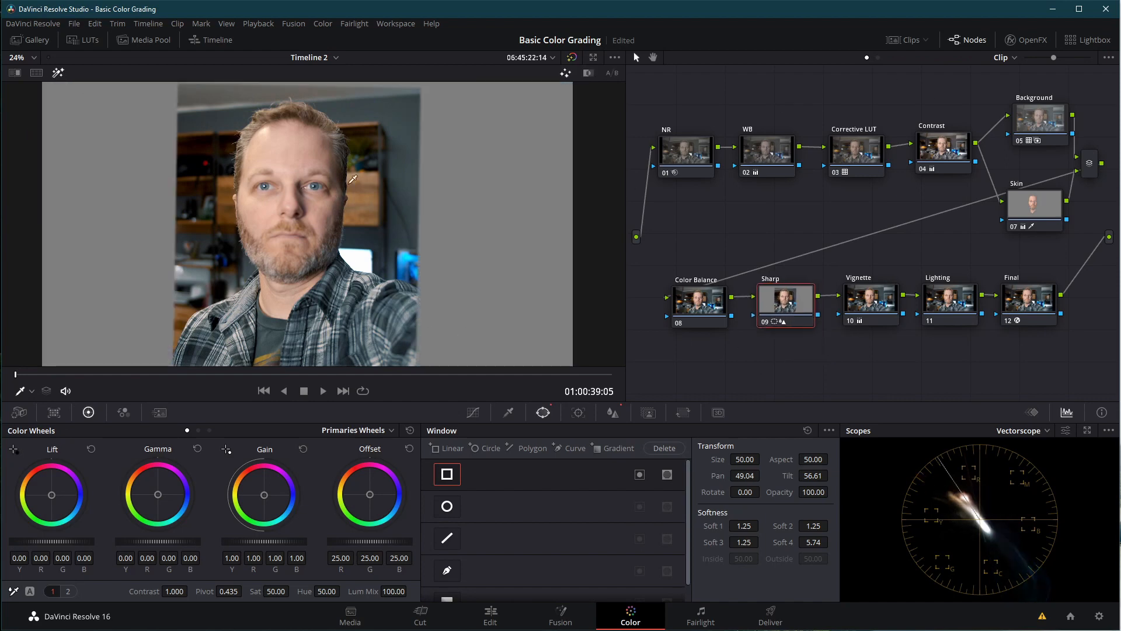
left_click(58, 72)
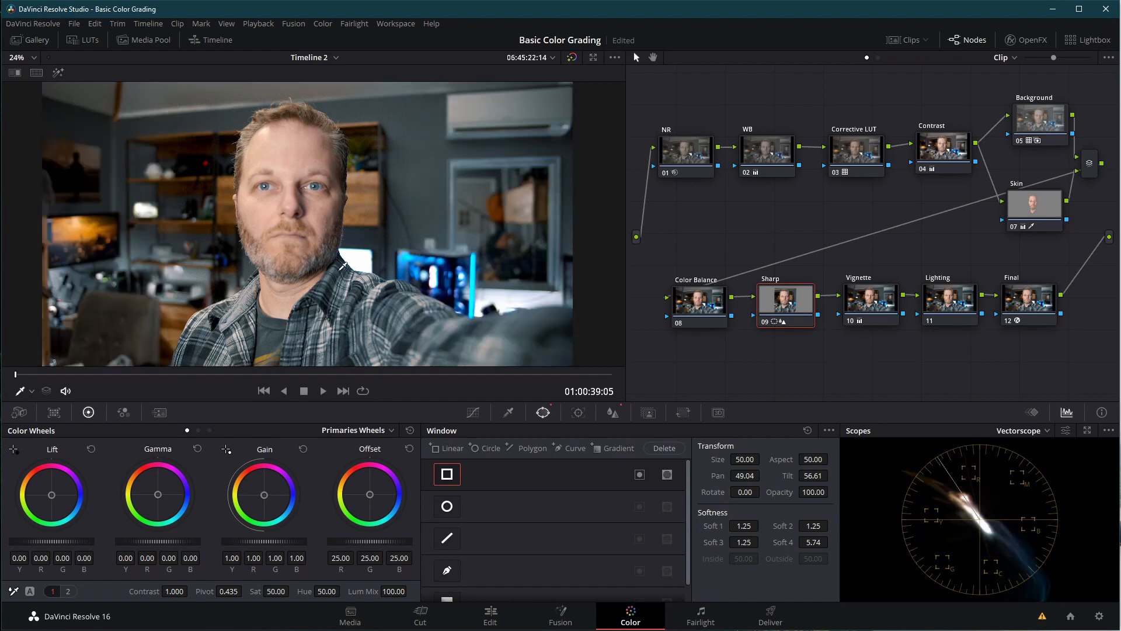
left_click(607, 413)
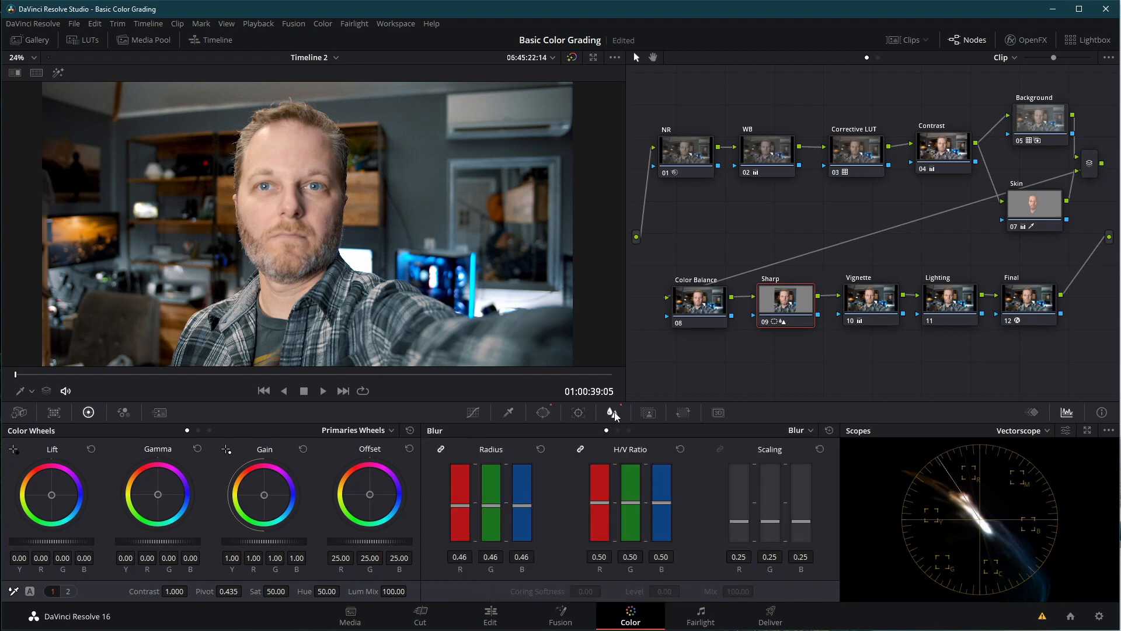
left_click_drag(499, 505, 500, 503)
Reset the Vignette node's grade and add a wide circular window nearly filling the frame, with aspect 70.39 and softness 15.74
left_click(875, 301)
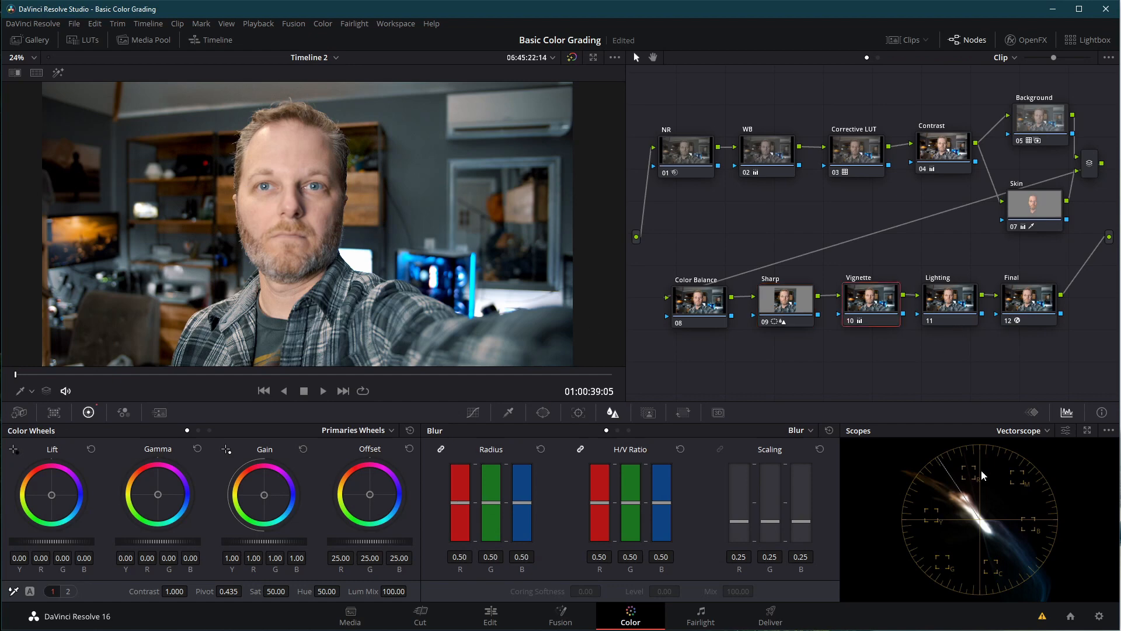
right_click(870, 300)
left_click(890, 308)
left_click(543, 412)
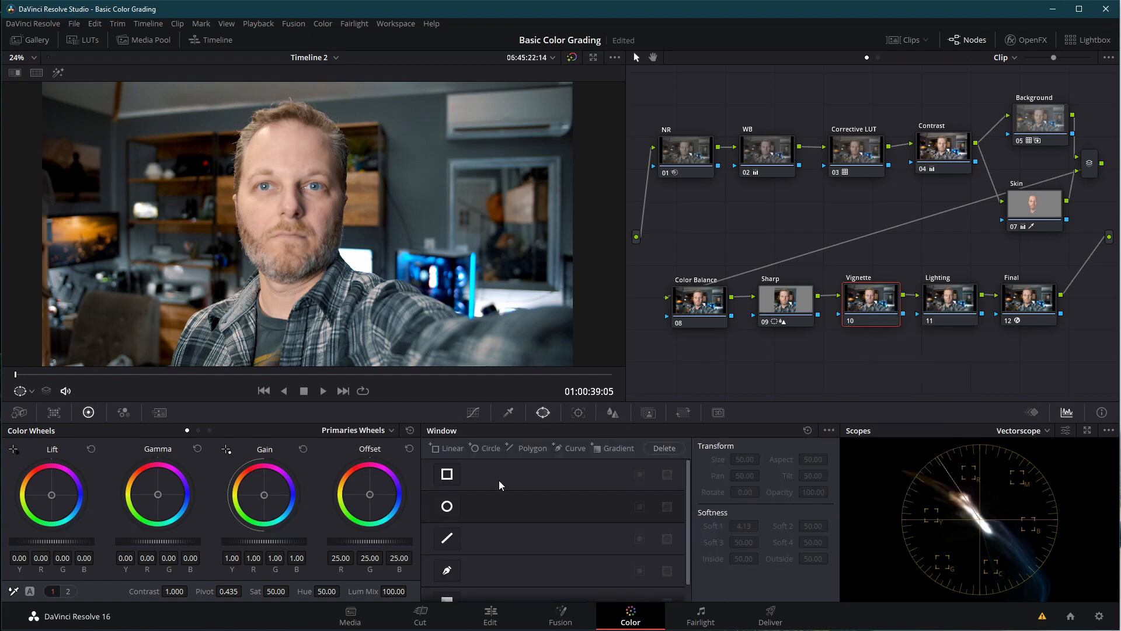
left_click(446, 507)
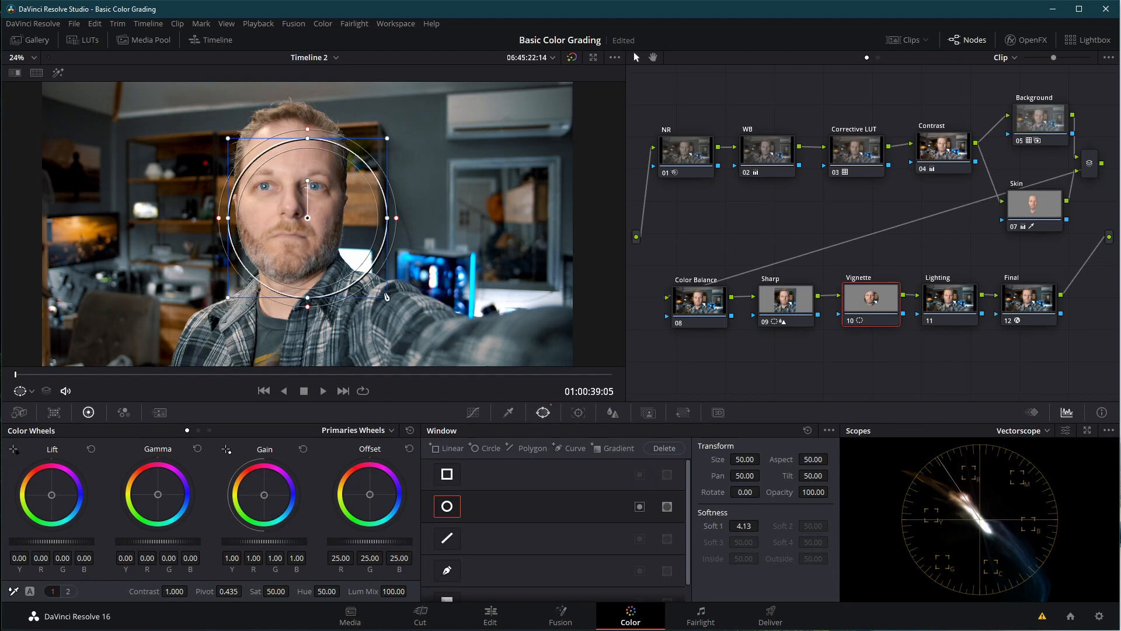
left_click_drag(386, 297, 624, 219)
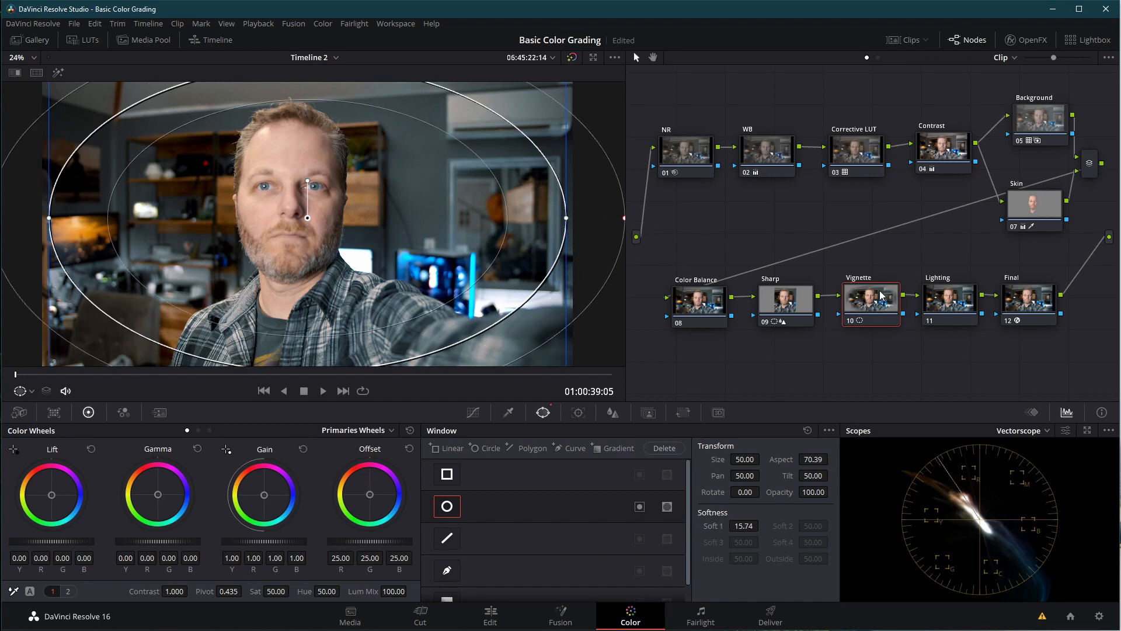
Invert the vignette window using the Highlight view, and lower the Vignette node's offset to 16.65 on all channels
left_click(60, 71)
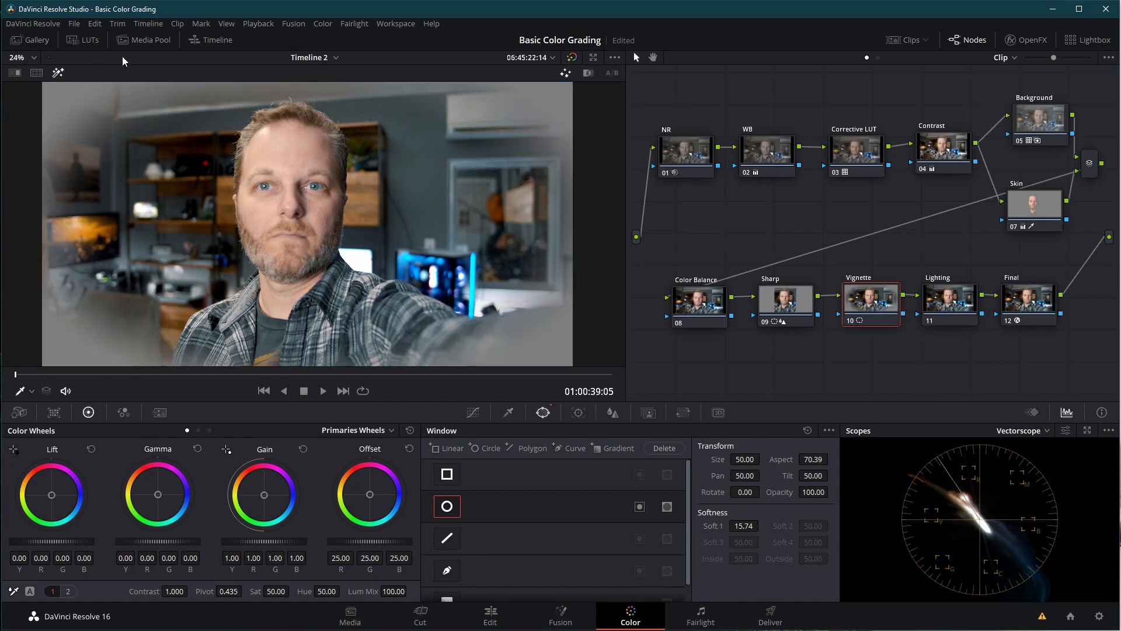
left_click(639, 506)
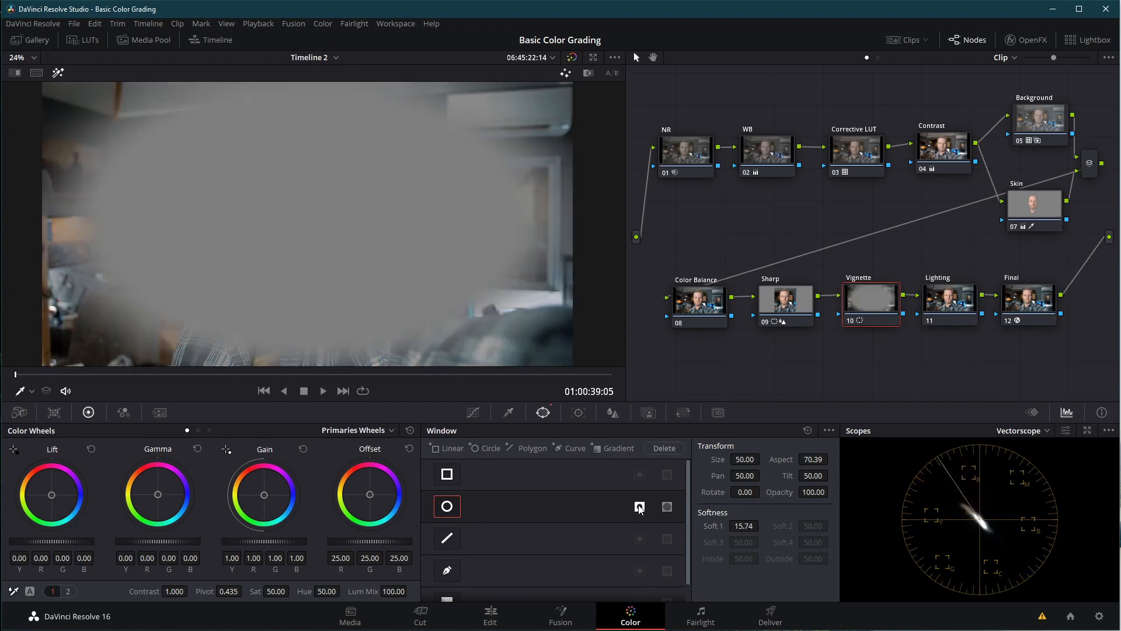
left_click_drag(370, 542, 293, 542)
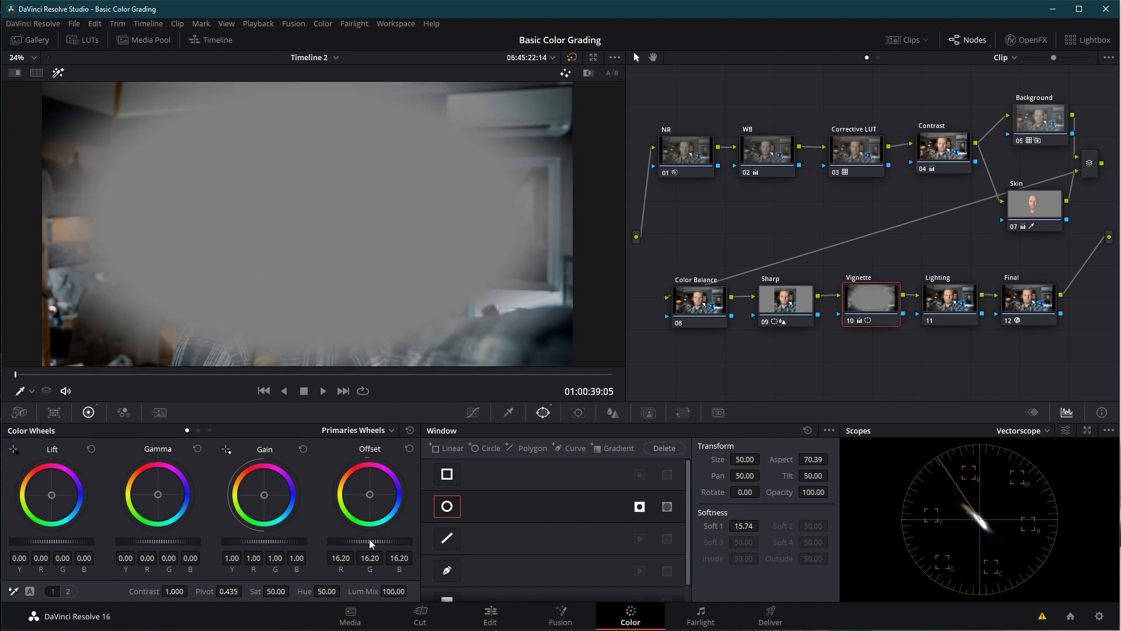
mouse_move(396, 542)
left_mouse_down()
mouse_move(350, 543)
mouse_move(396, 542)
left_mouse_up()
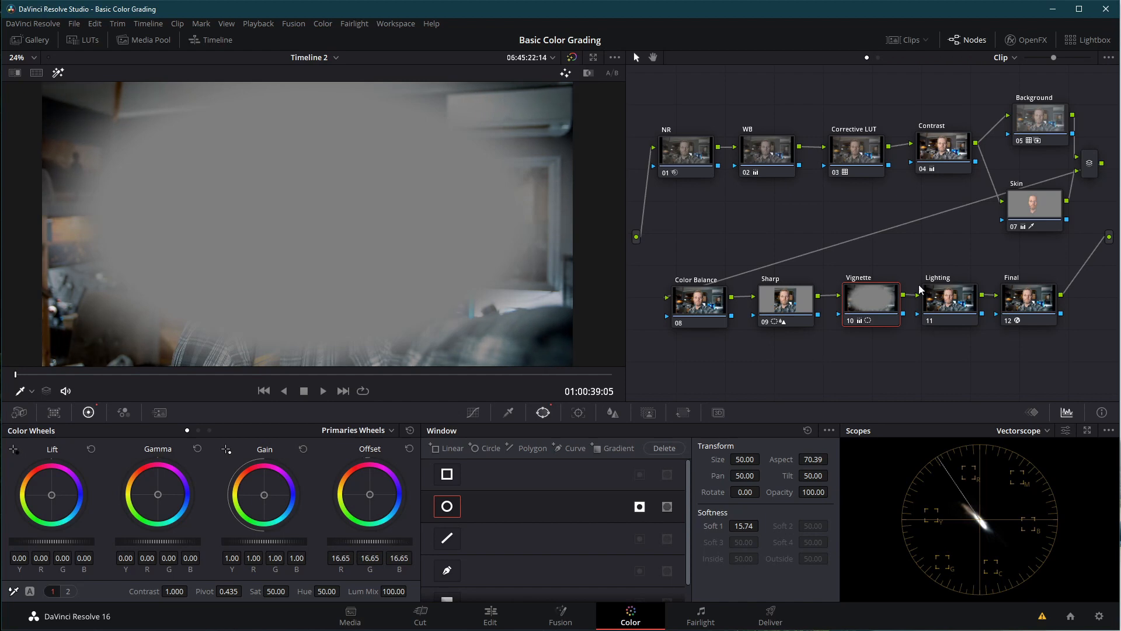
Reposition the Lighting and Final nodes slightly to space out the end of the node row
left_click(944, 305)
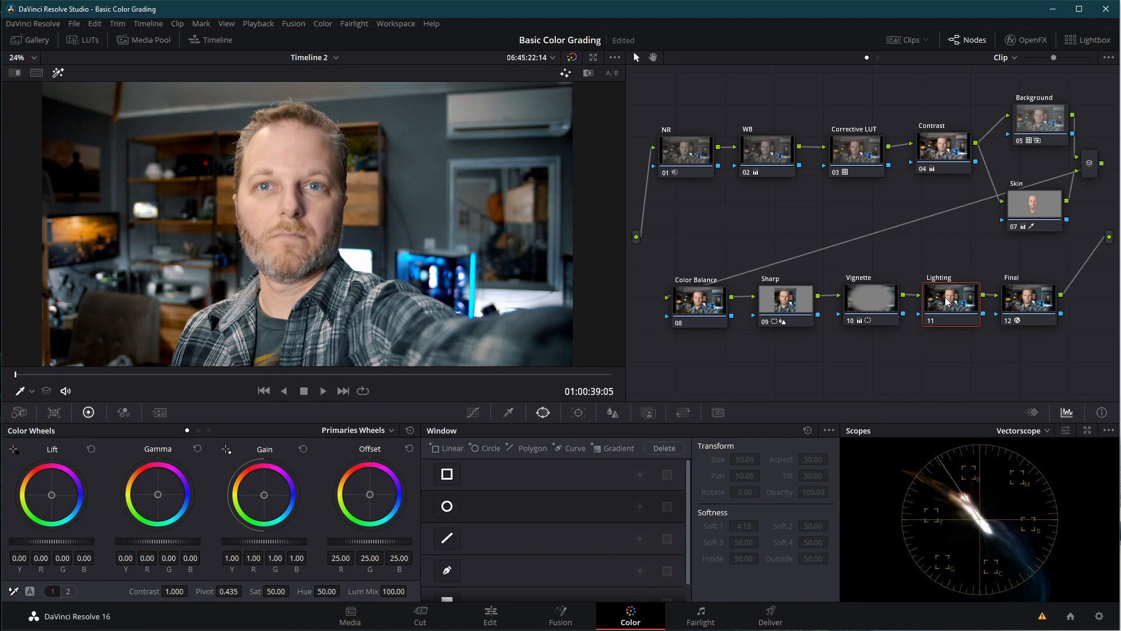
left_click_drag(949, 301, 947, 302)
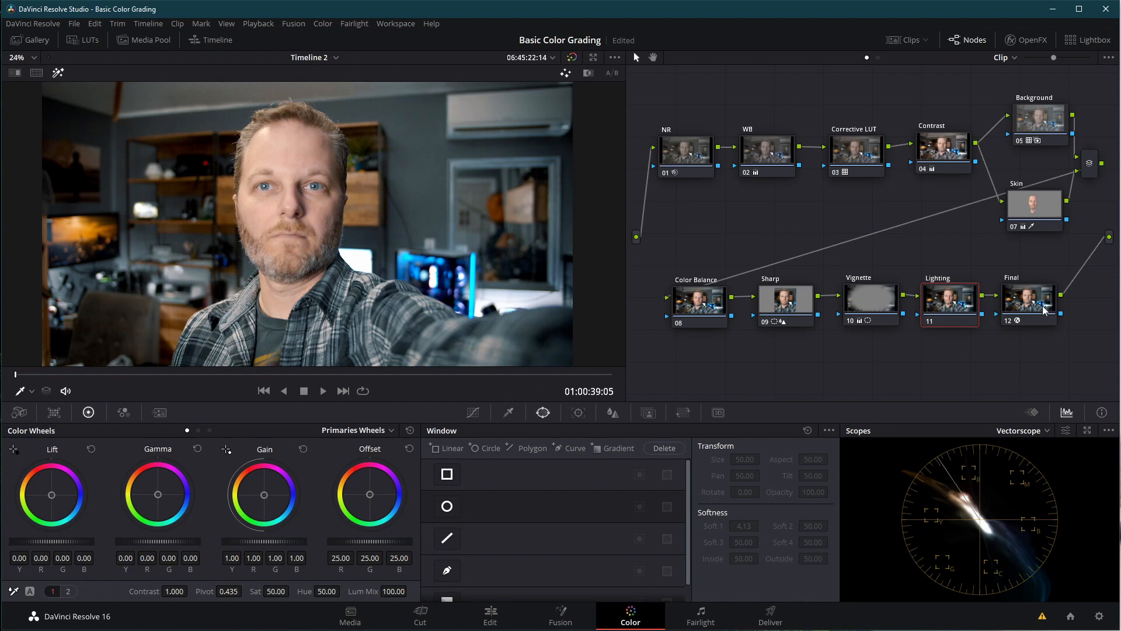
left_click_drag(1044, 310, 1051, 310)
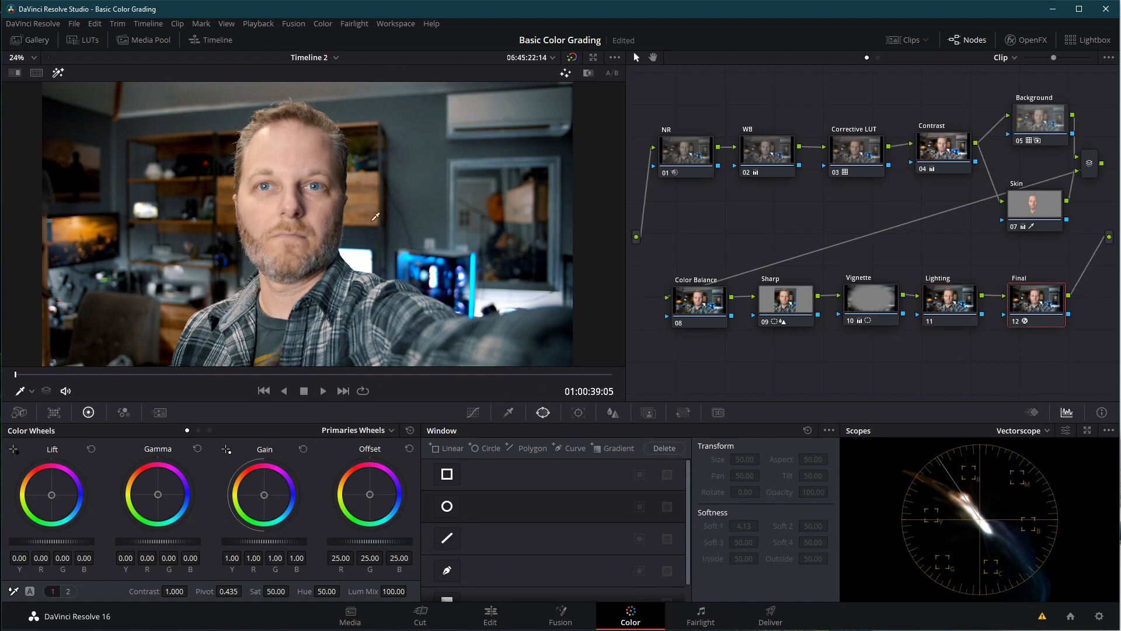